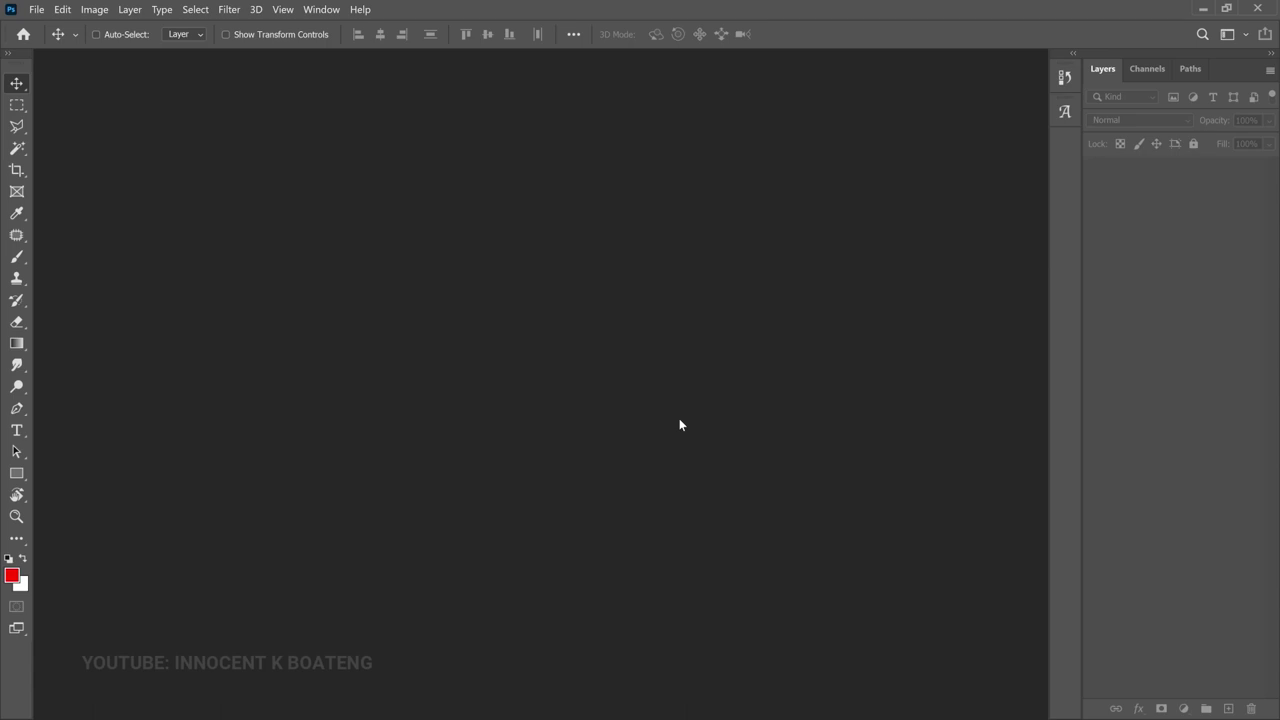
- Create a new 4 x 4 inch, 300 ppi document (1200 x 1200 px) from the Photo presets
key(ctrl+n)
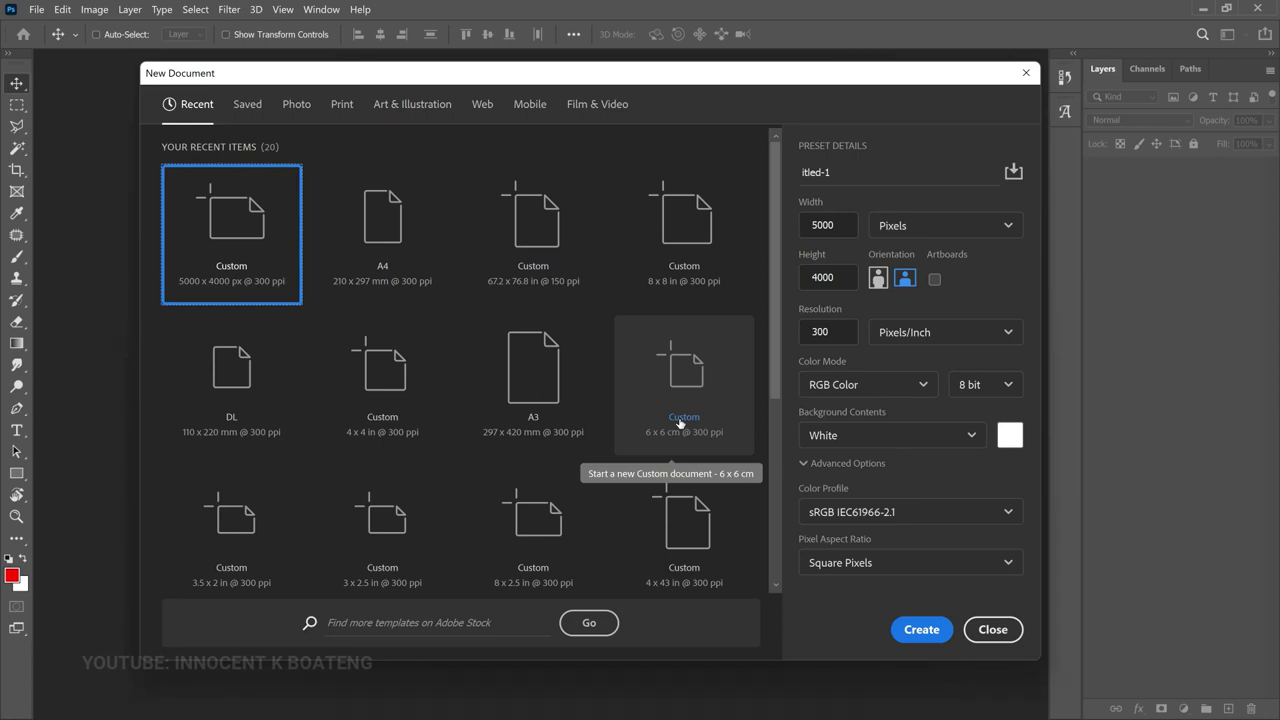
click(296, 107)
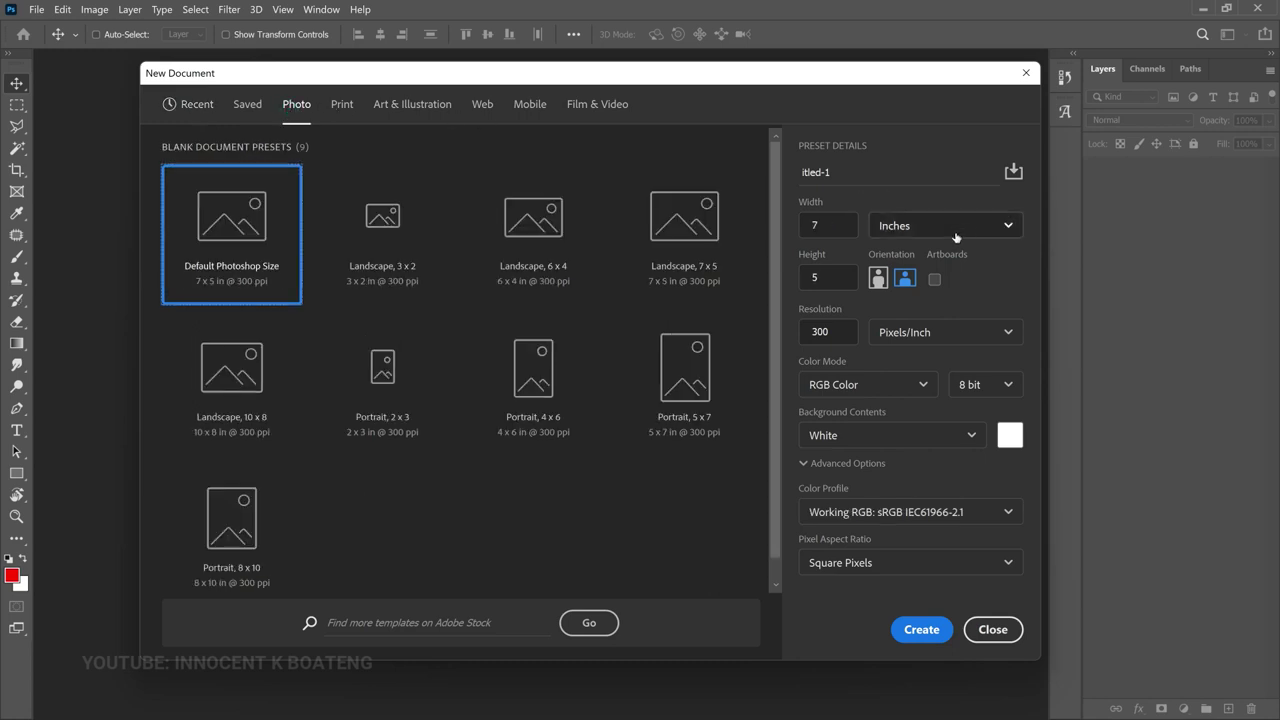
text(4)
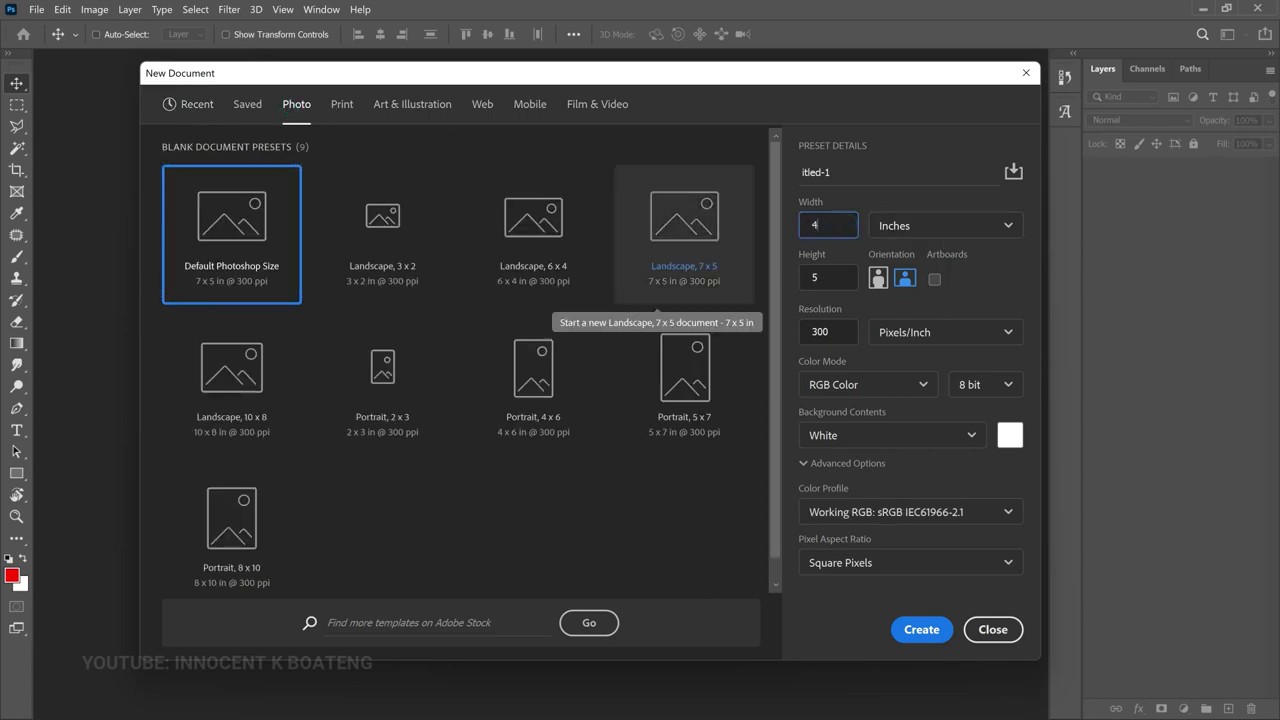
key(Tab)
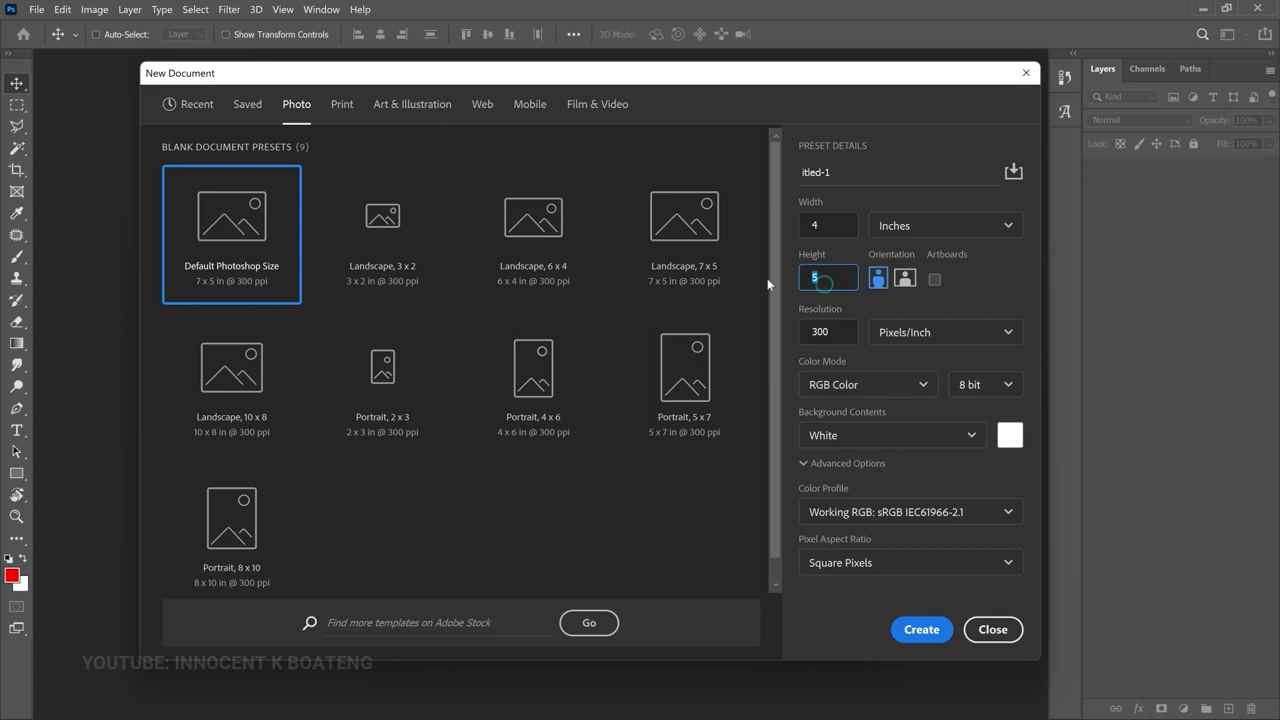
text(4)
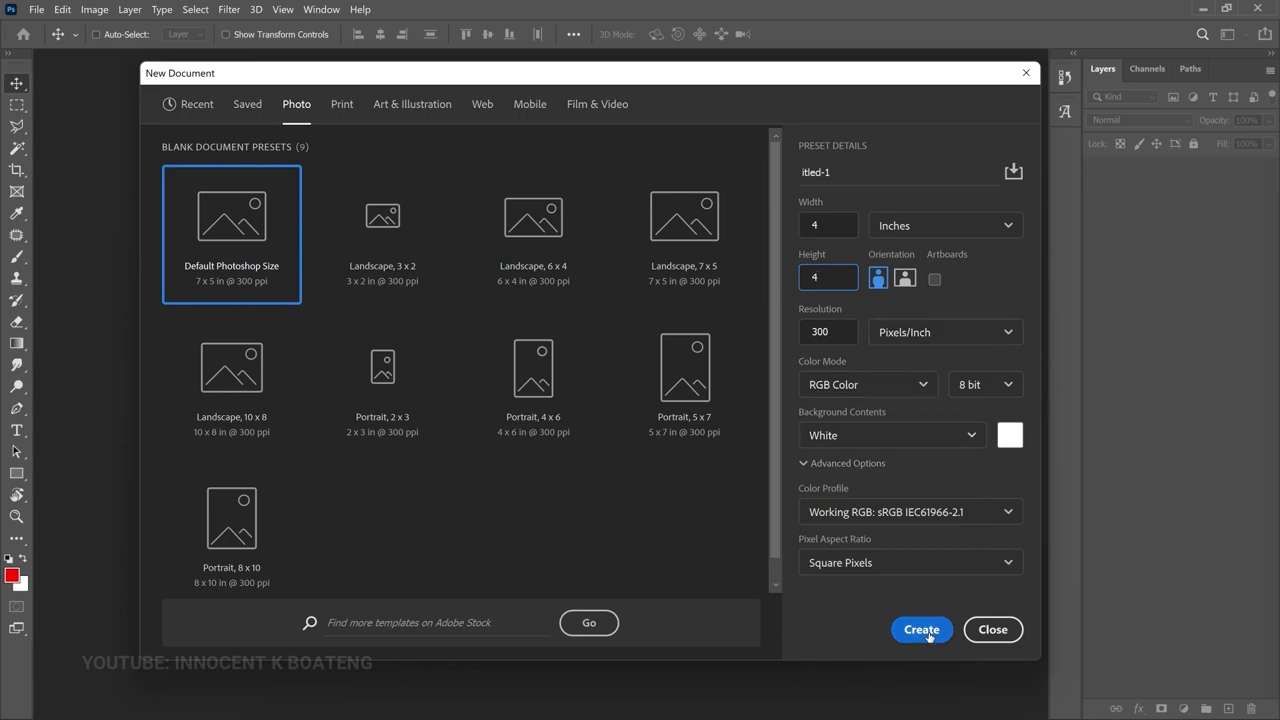
click(921, 630)
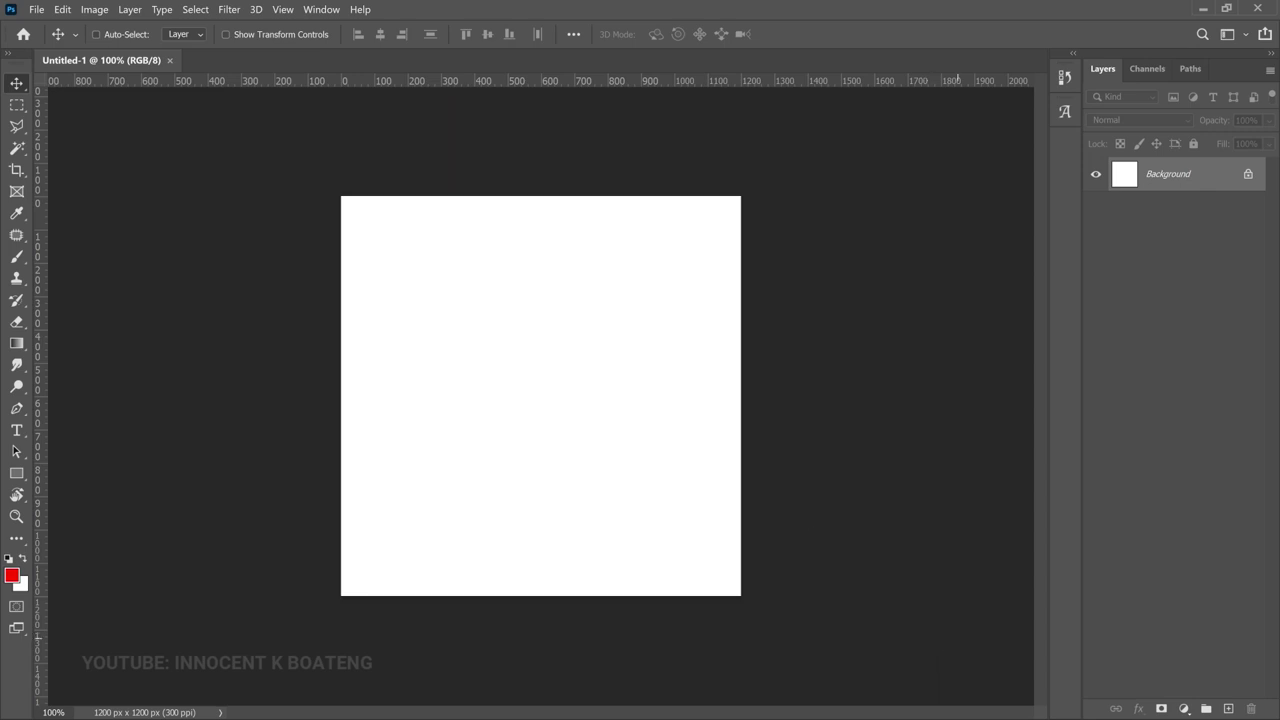
- Open the portrait photo IMG_5205-1.jpg from disk
click(24, 10)
click(100, 40)
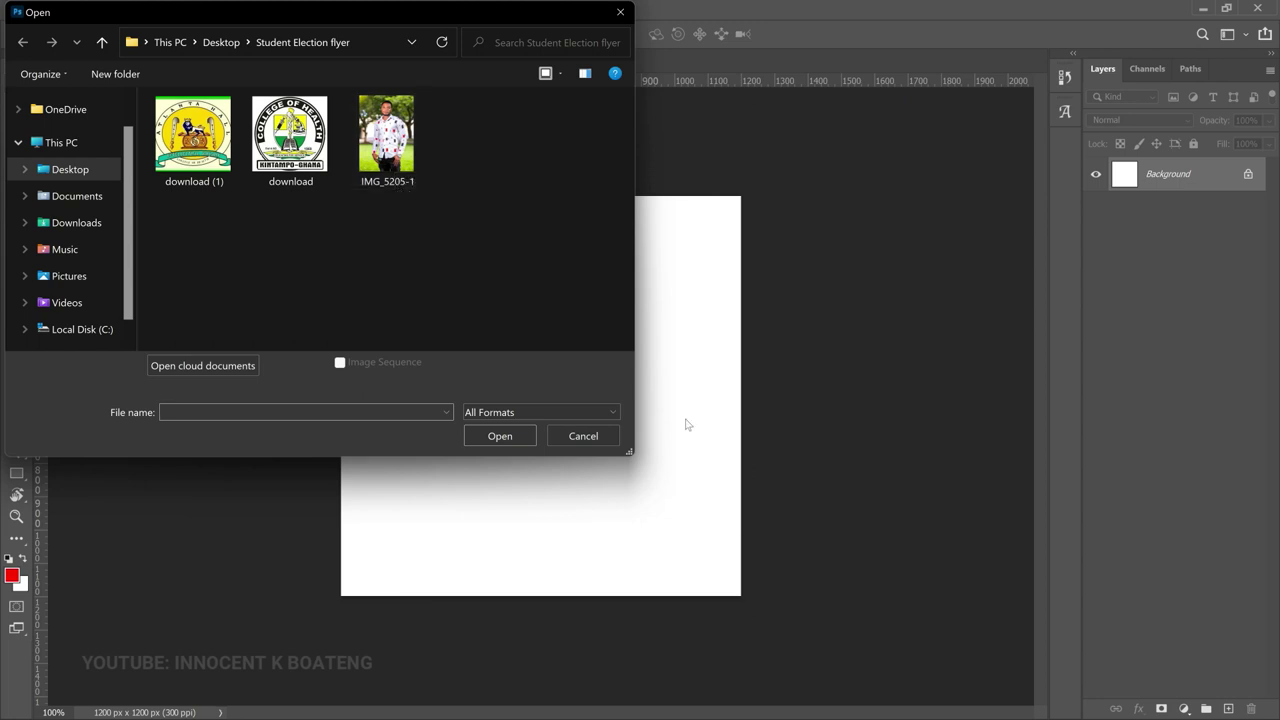
double_click(404, 147)
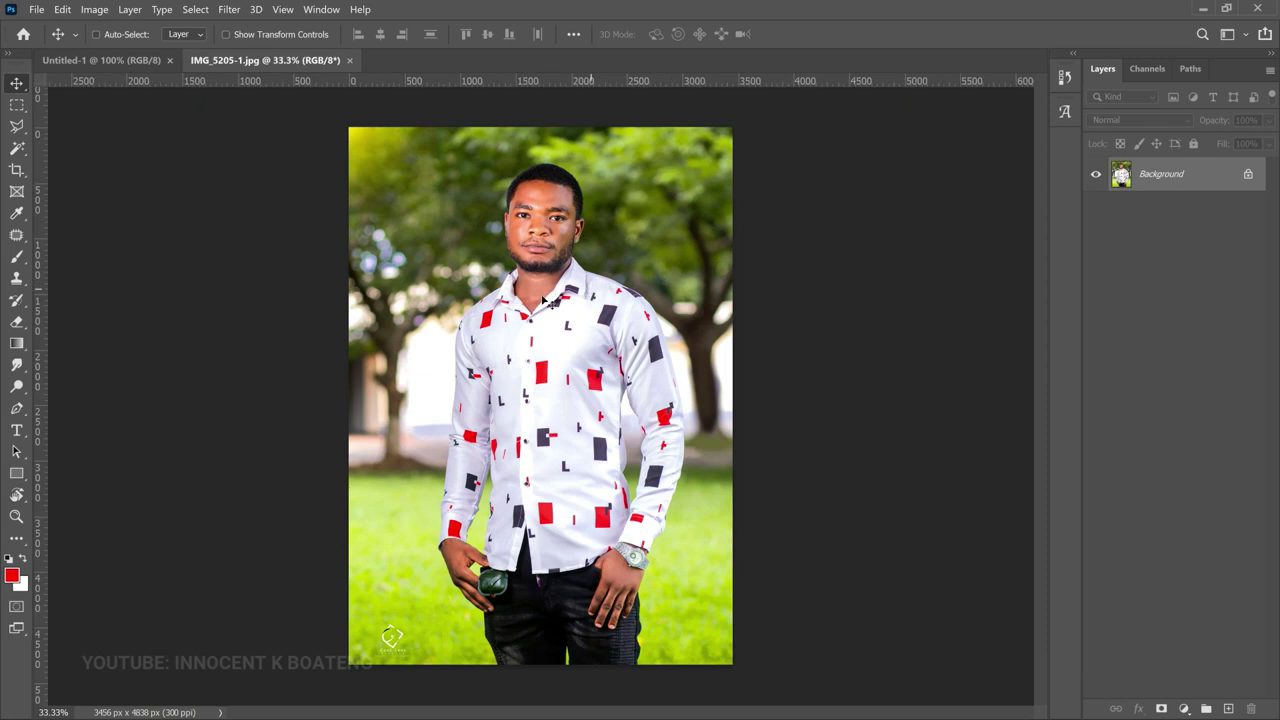
- Unlock the photo's Background layer so it becomes Layer 0
click(112, 62)
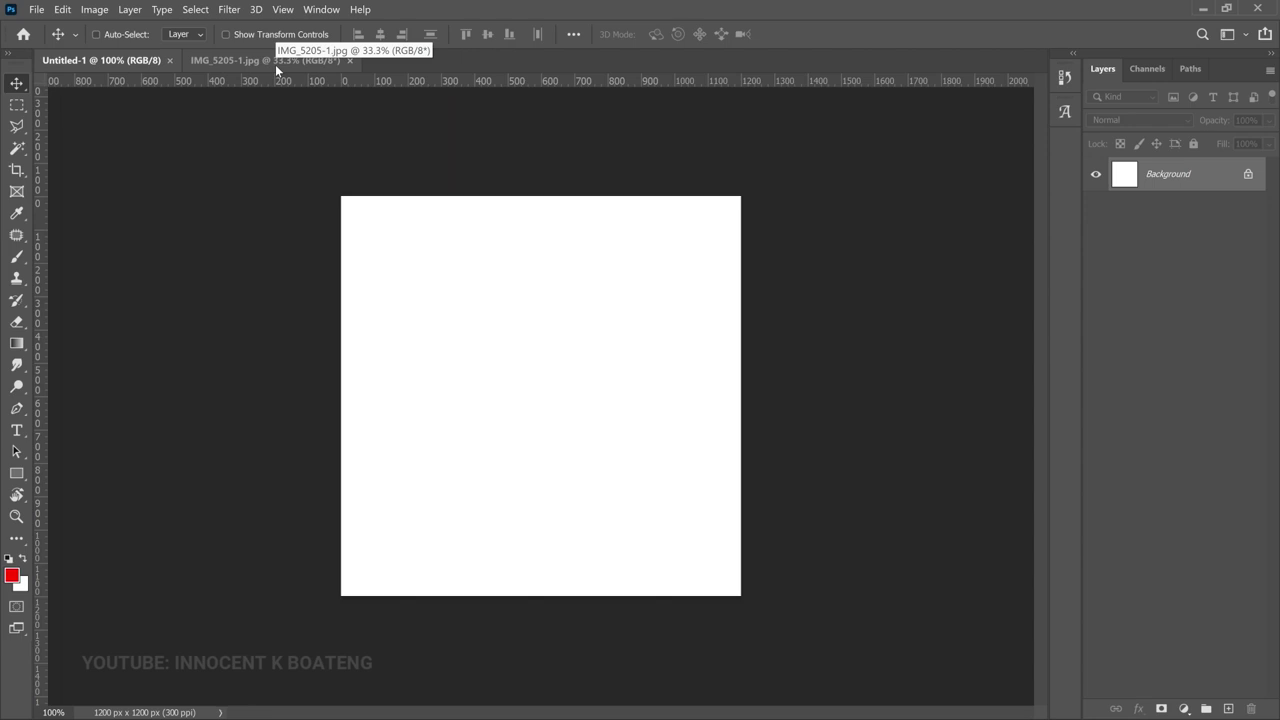
click(275, 62)
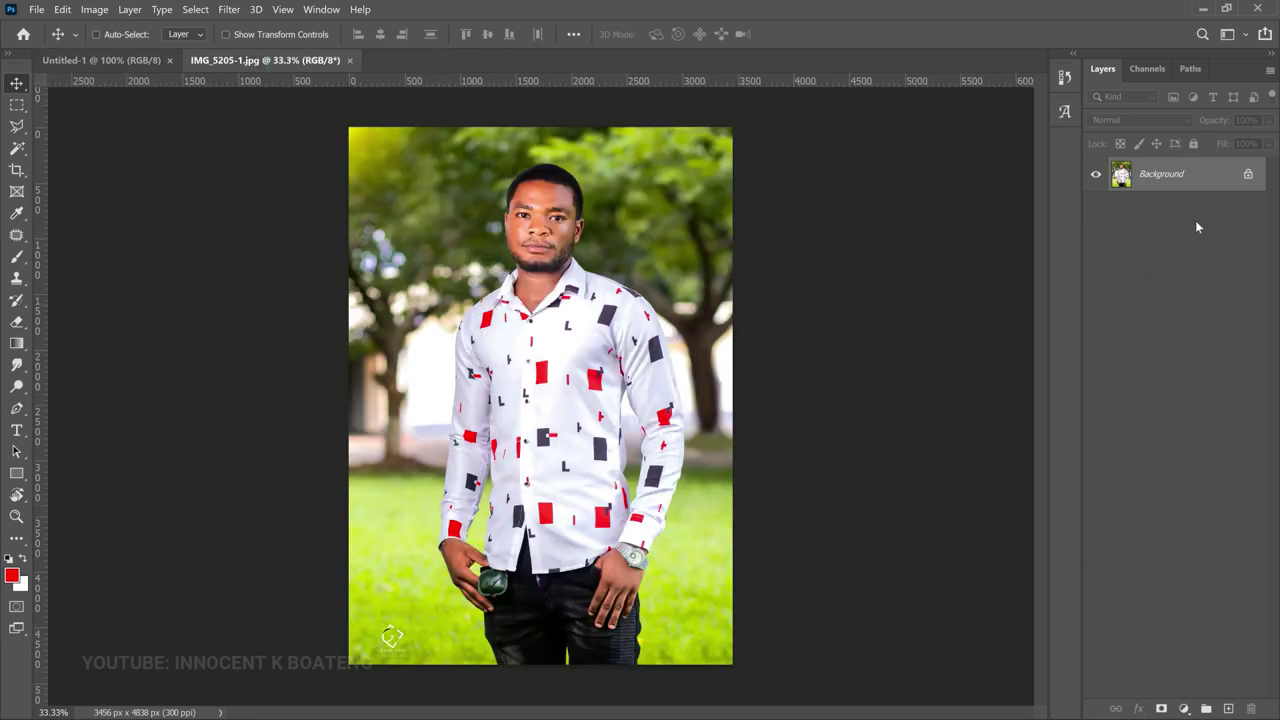
click(1250, 178)
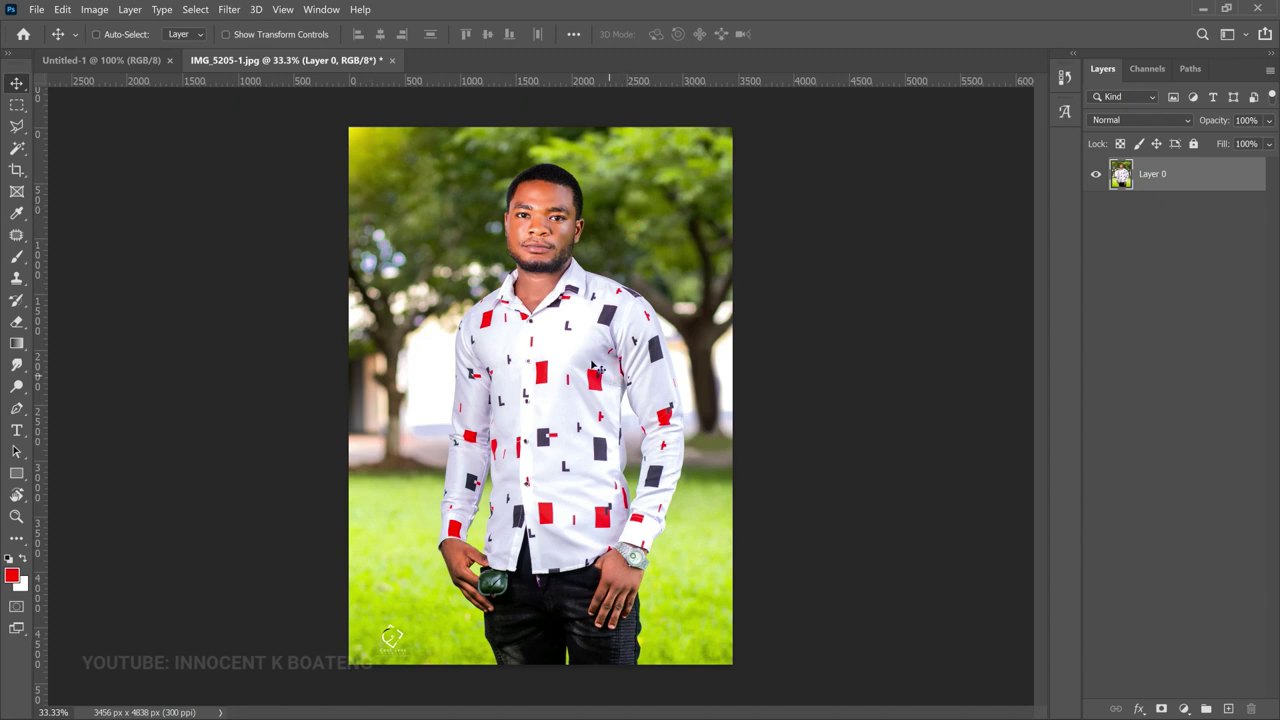
- Cut out the man using the Properties panel's Remove Background quick action, checking the edges up close
click(321, 9)
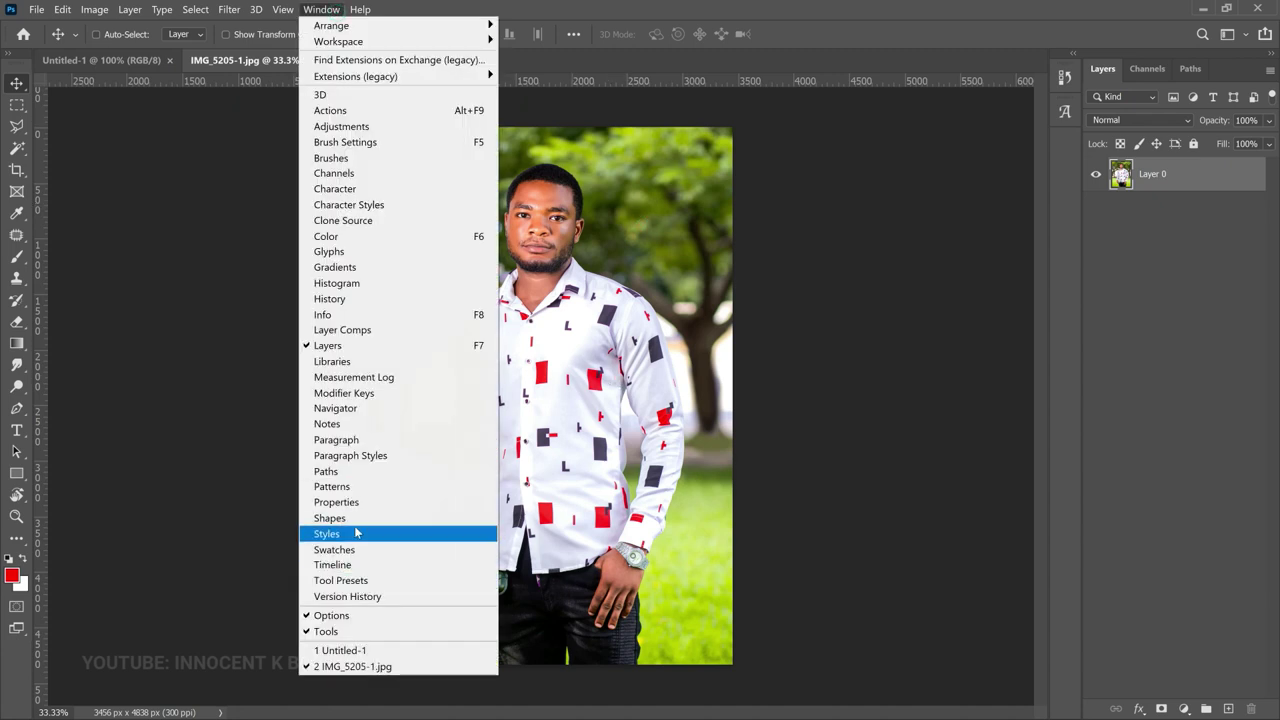
click(340, 502)
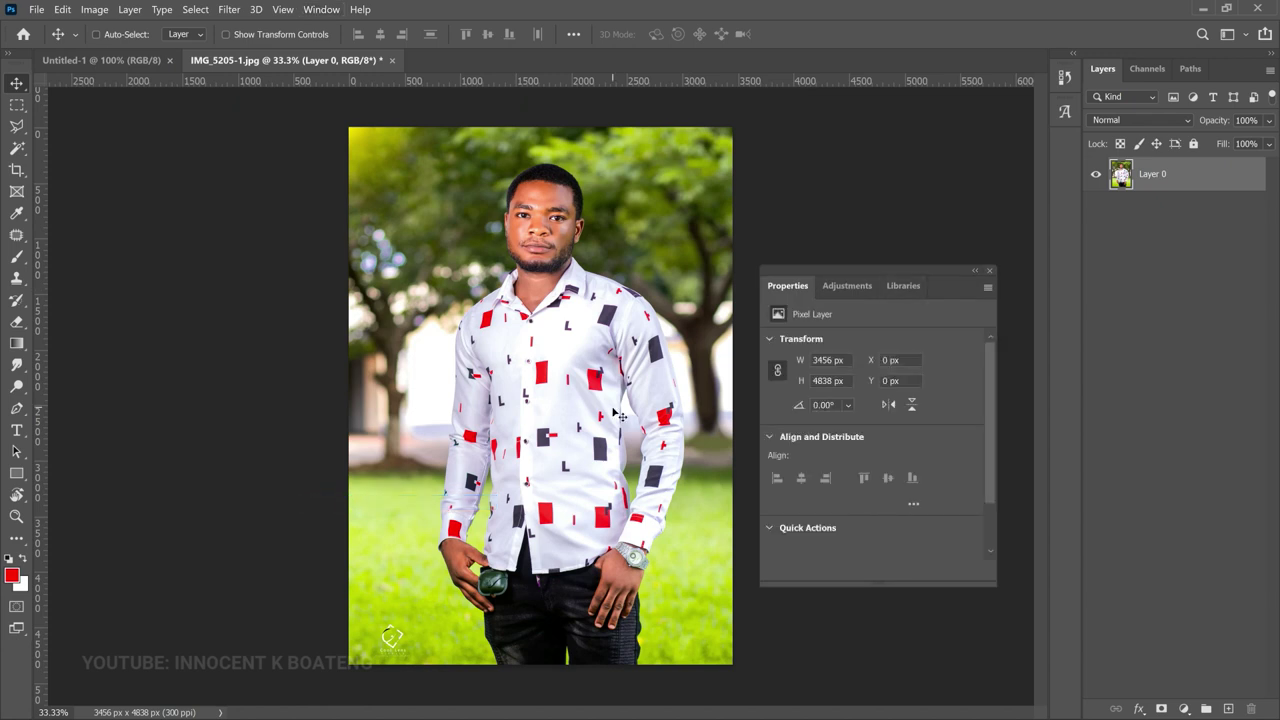
click(808, 532)
drag(942, 282, 939, 170)
click(811, 417)
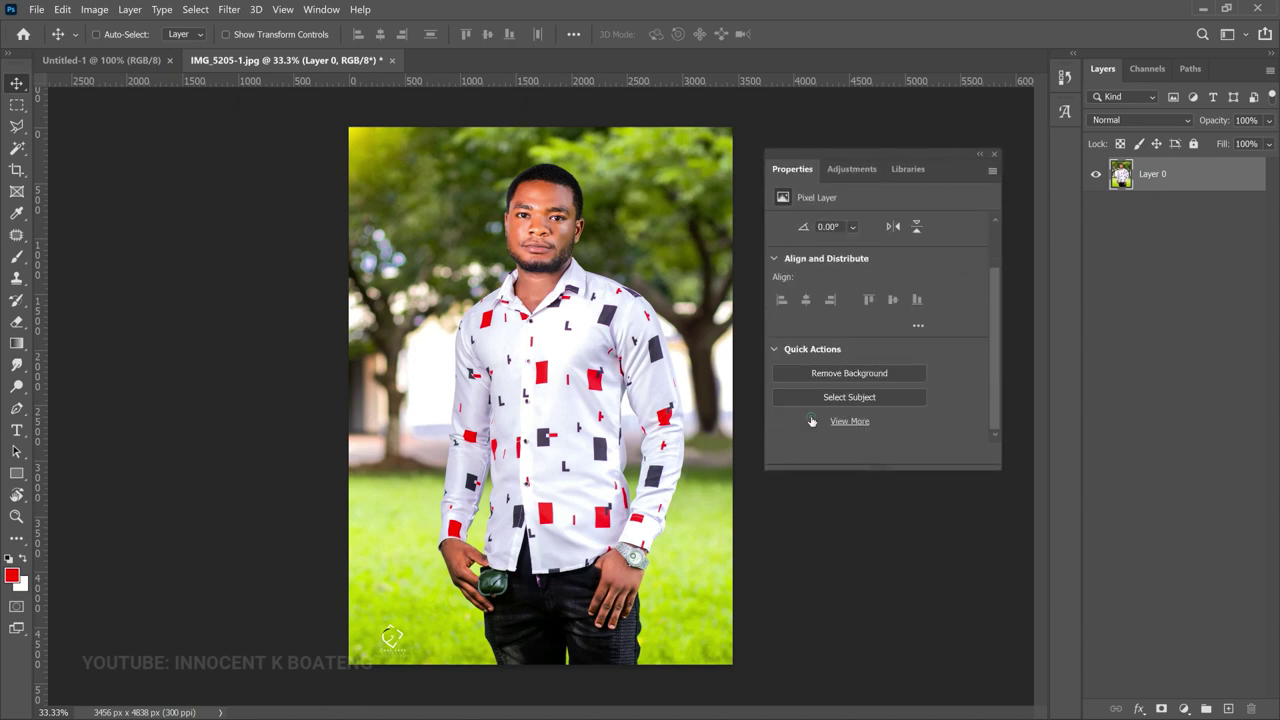
click(852, 373)
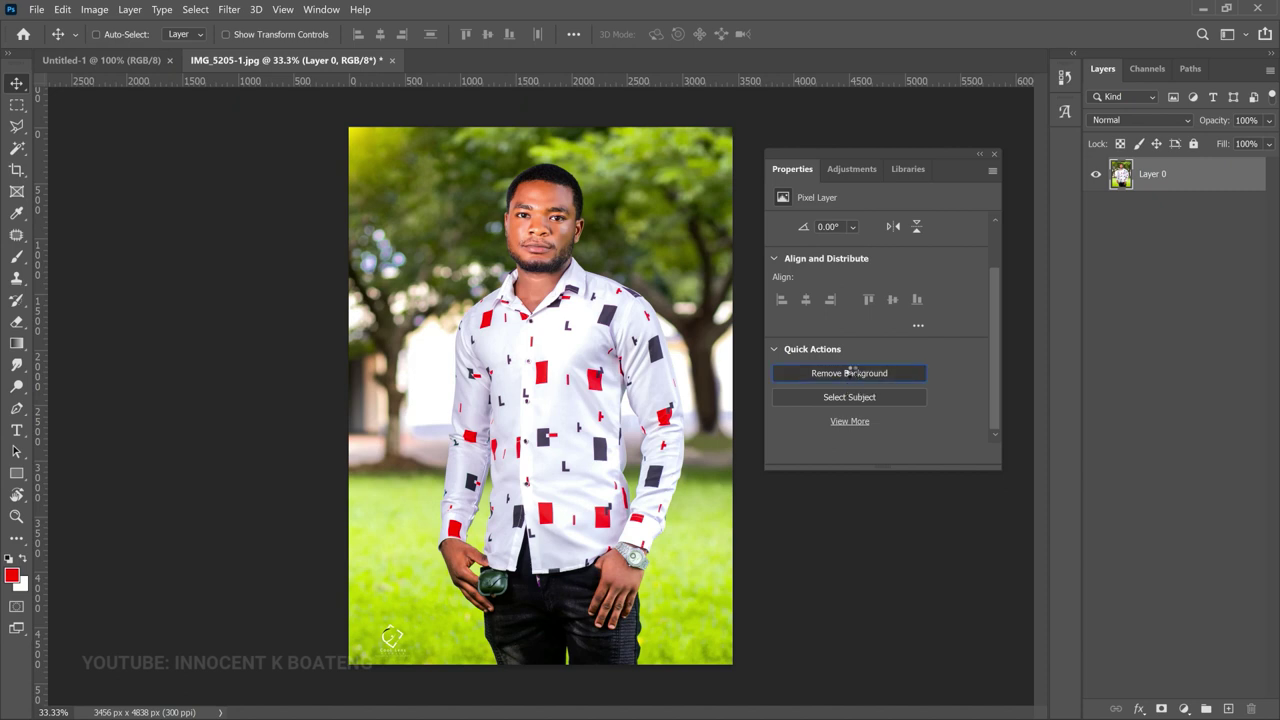
key(z)
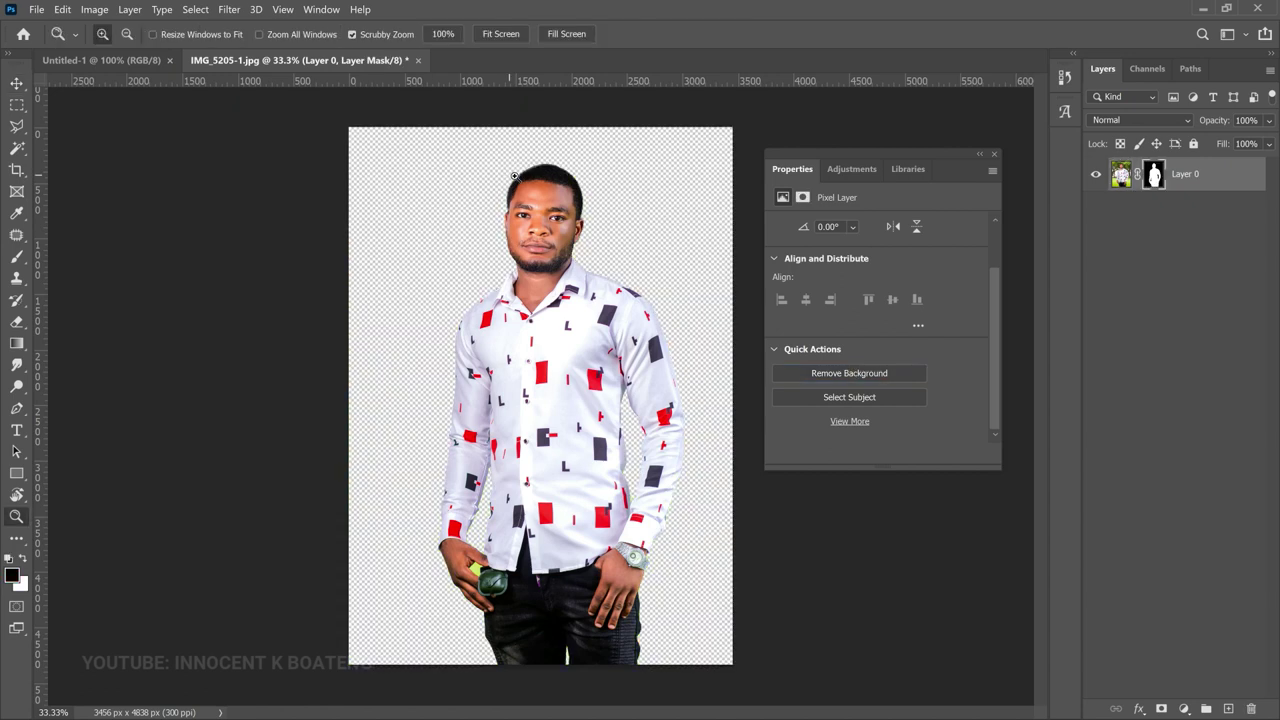
click(515, 178)
click(560, 150)
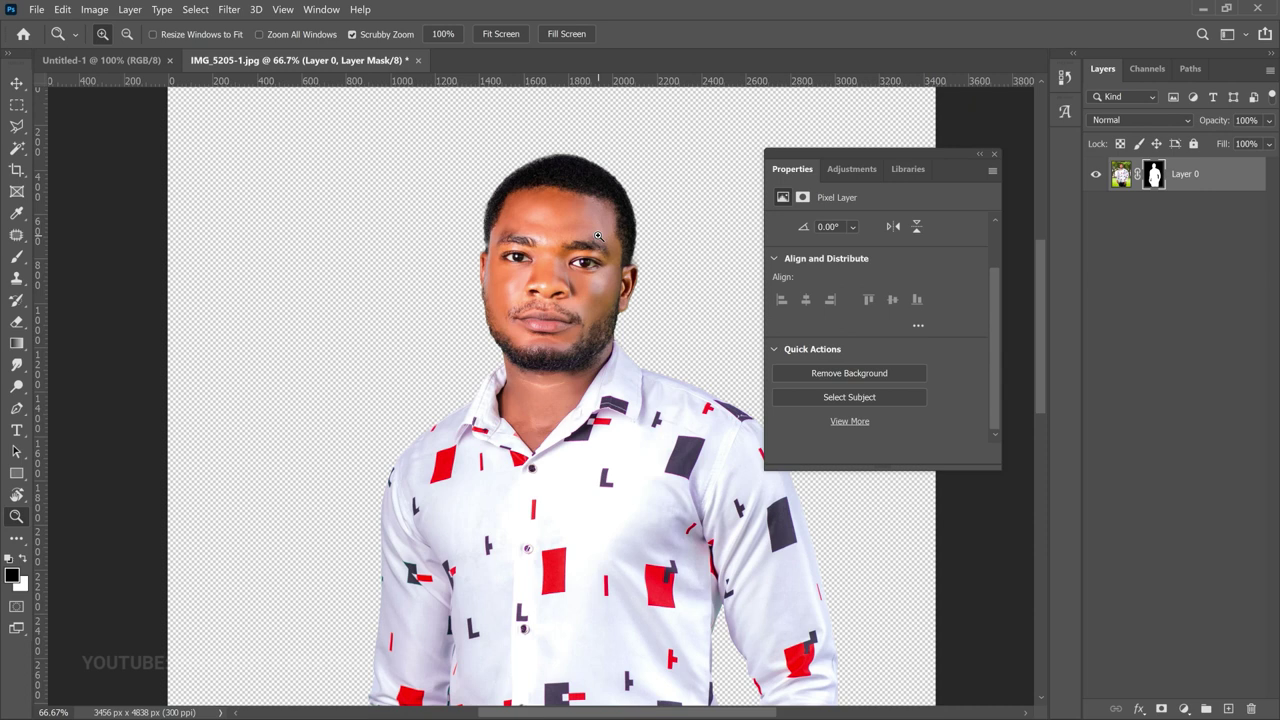
key(ctrl+0)
key(v)
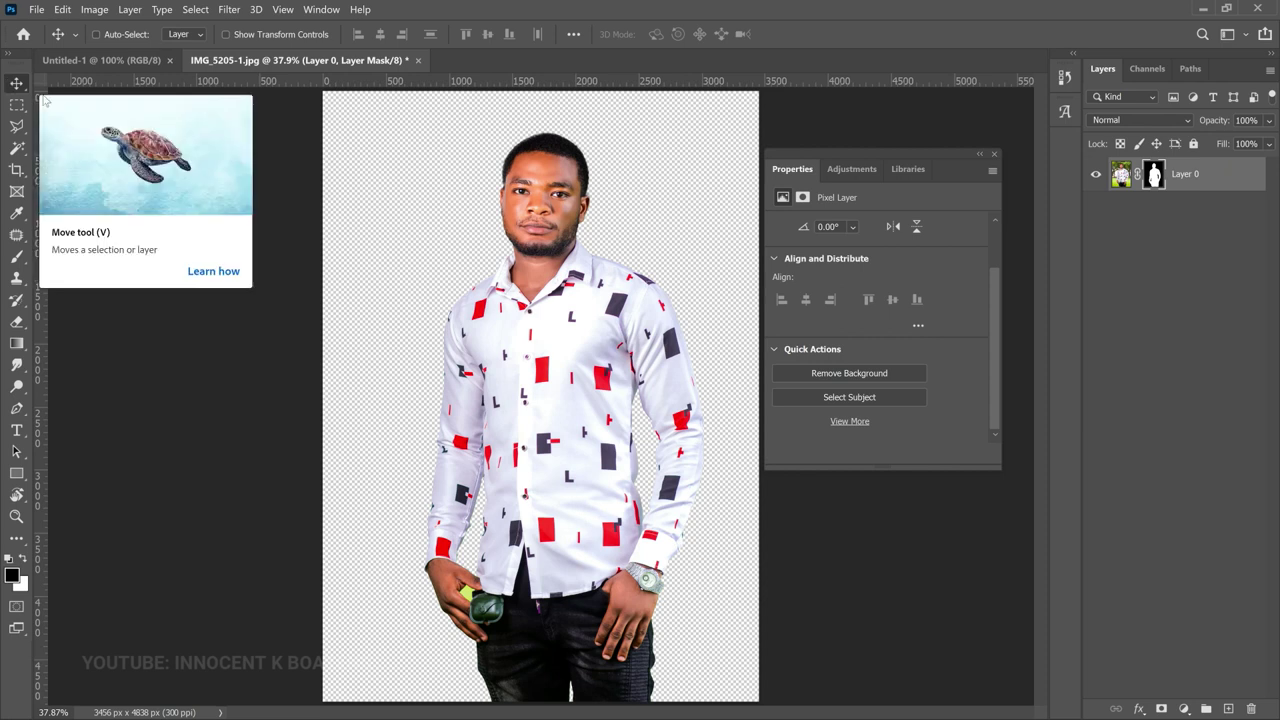
- Drag the cut-out portrait into the square Untitled-1 document as Layer 1
drag(586, 309, 661, 375)
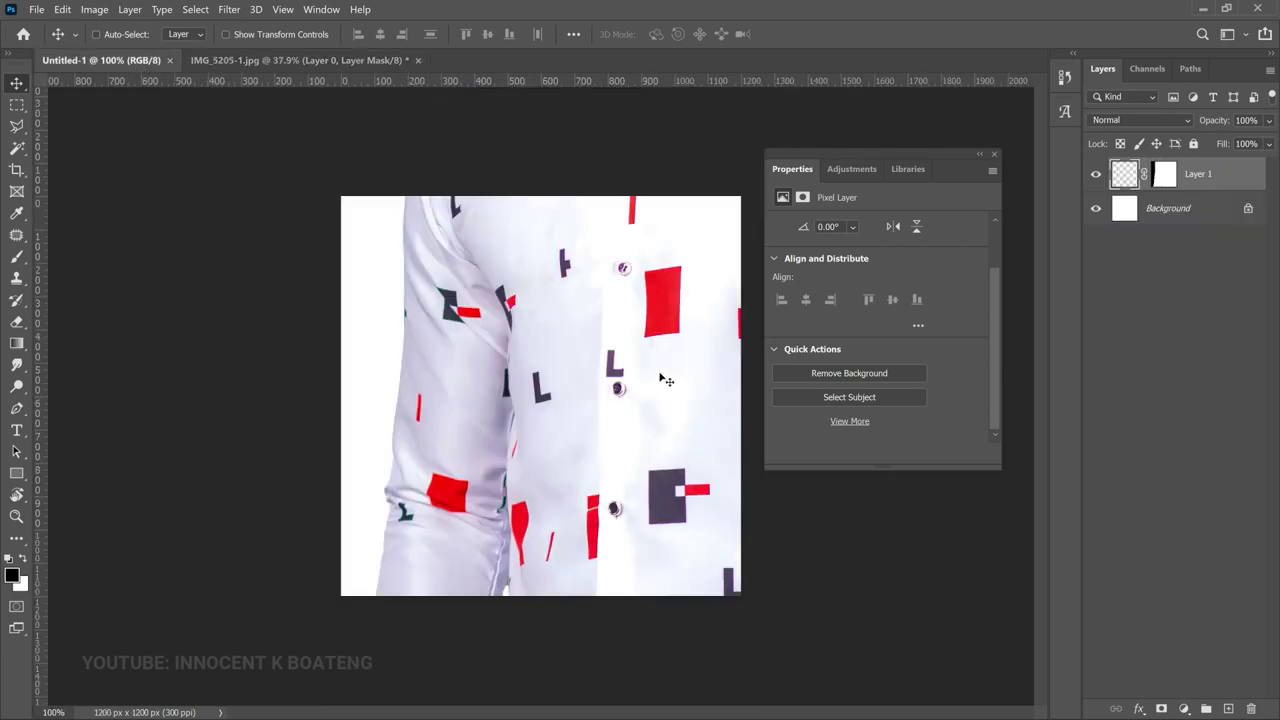
key(z)
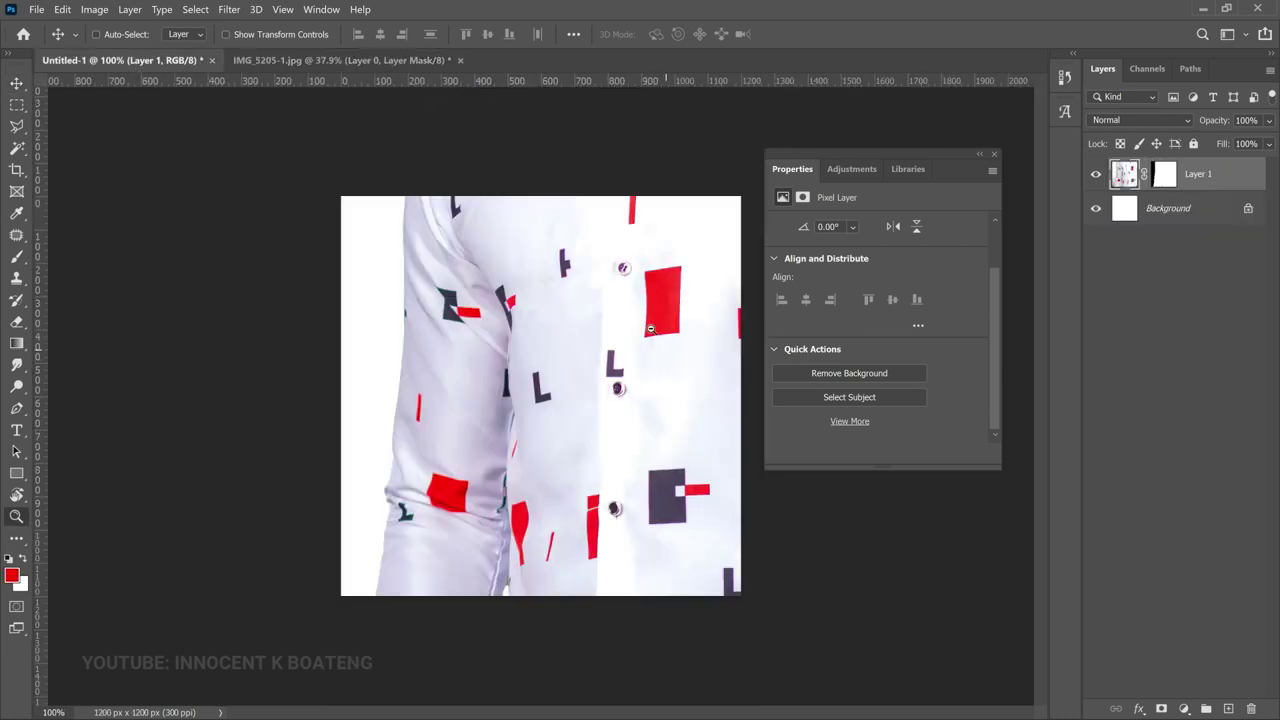
alt+click(650, 328)
key(v)
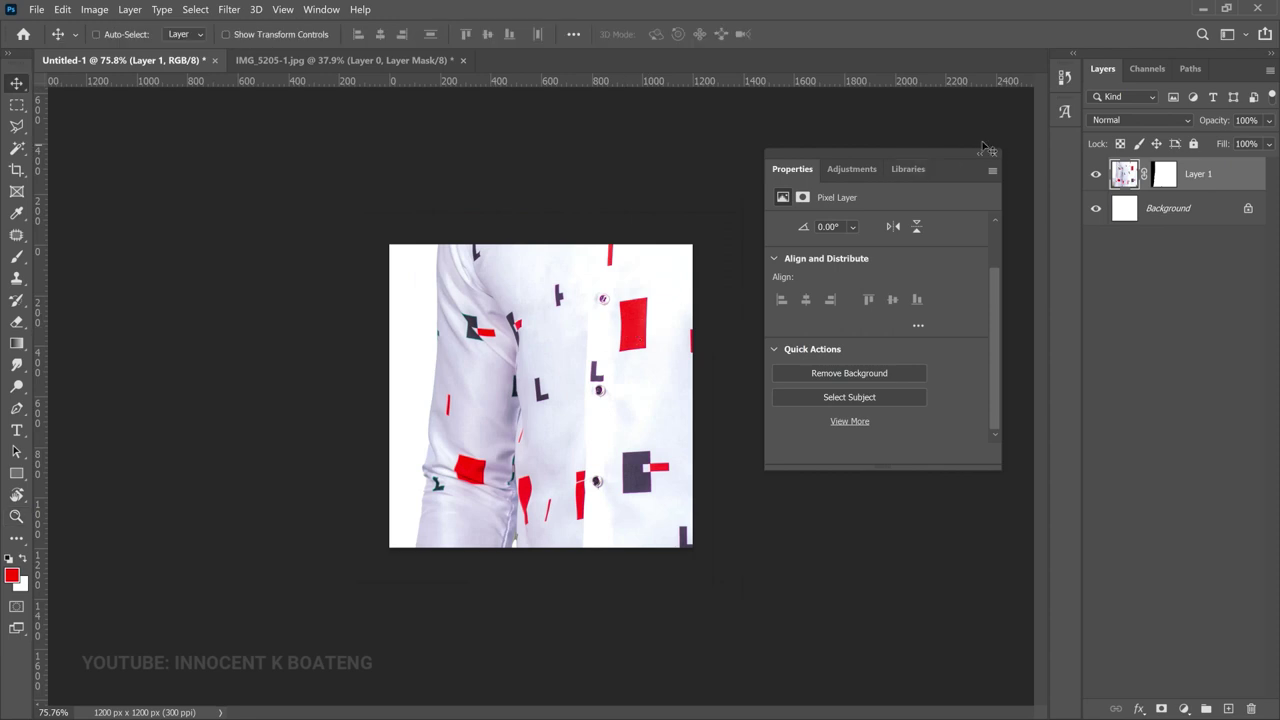
click(994, 155)
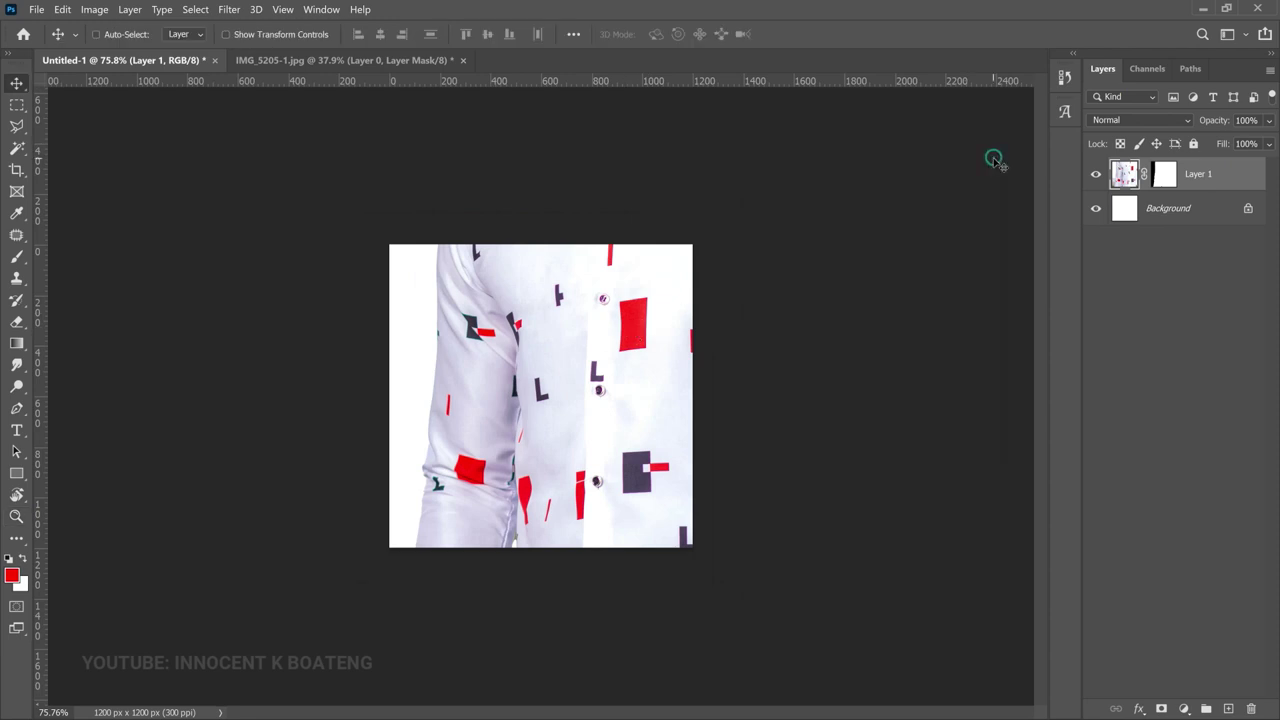
- Scale the portrait to 54.8% and move it to the canvas's right side
key(ctrl+t)
key(ctrl+minus)
key(ctrl+minus)
key(ctrl+minus)
drag(557, 154, 579, 381)
key(ctrl+plus)
key(ctrl+plus)
key(ctrl+plus)
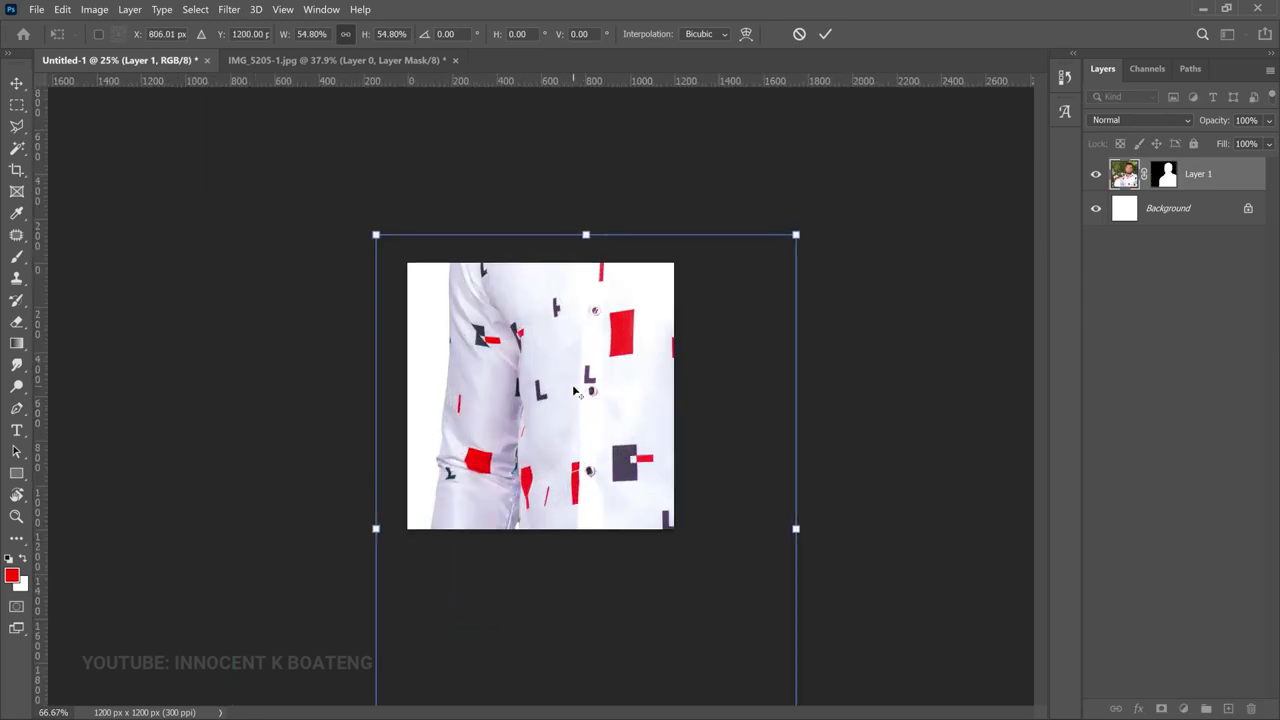
drag(679, 424, 712, 413)
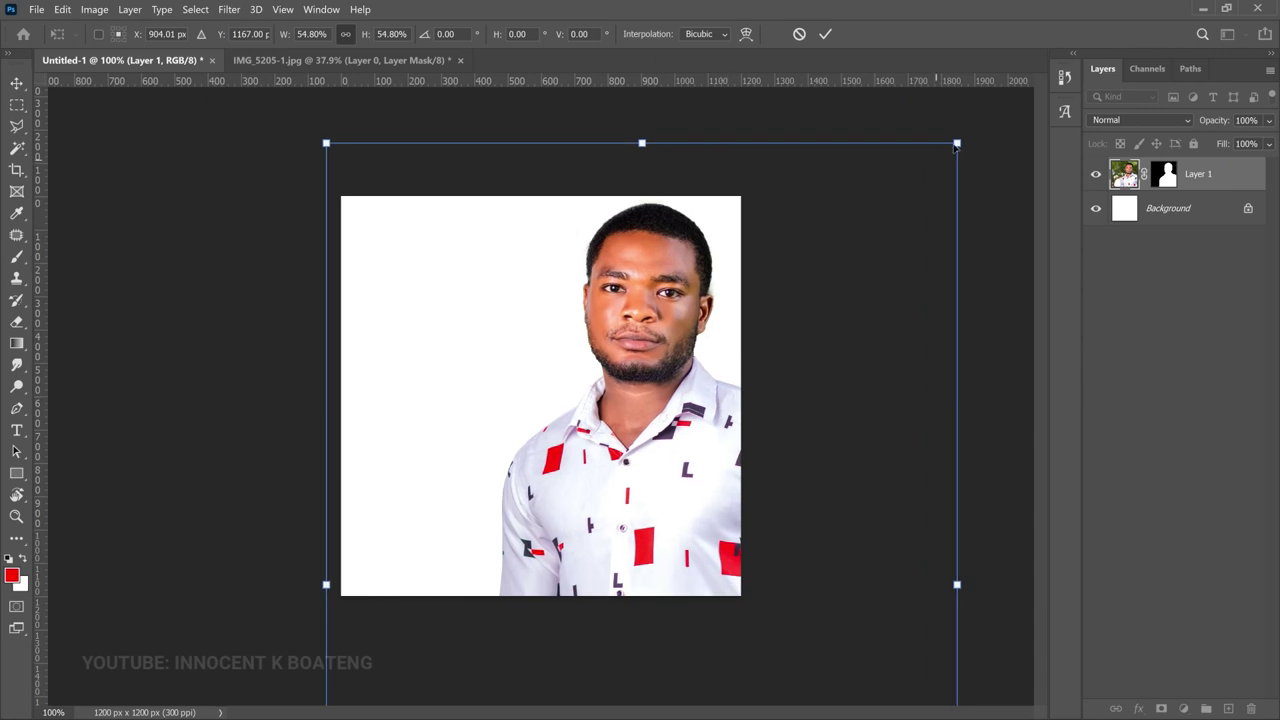
drag(957, 143, 946, 151)
key(Return)
key(z)
click(683, 316)
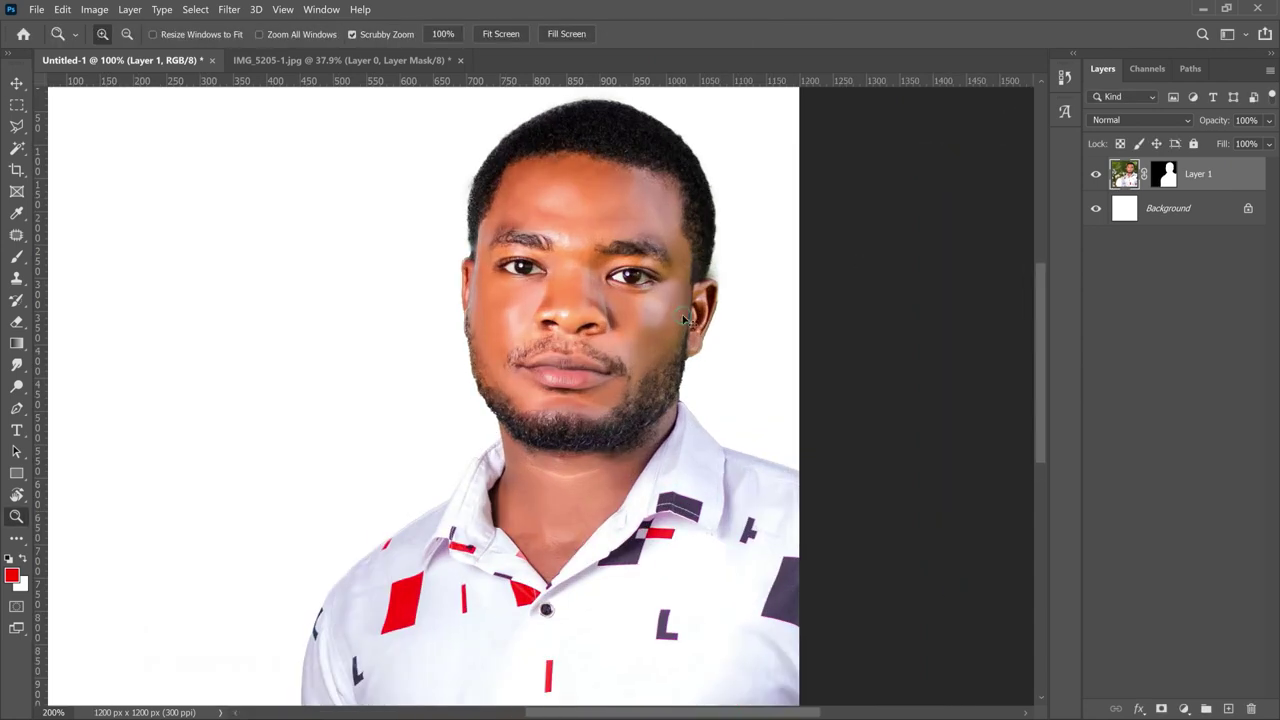
key(v)
key(ctrl+plus)
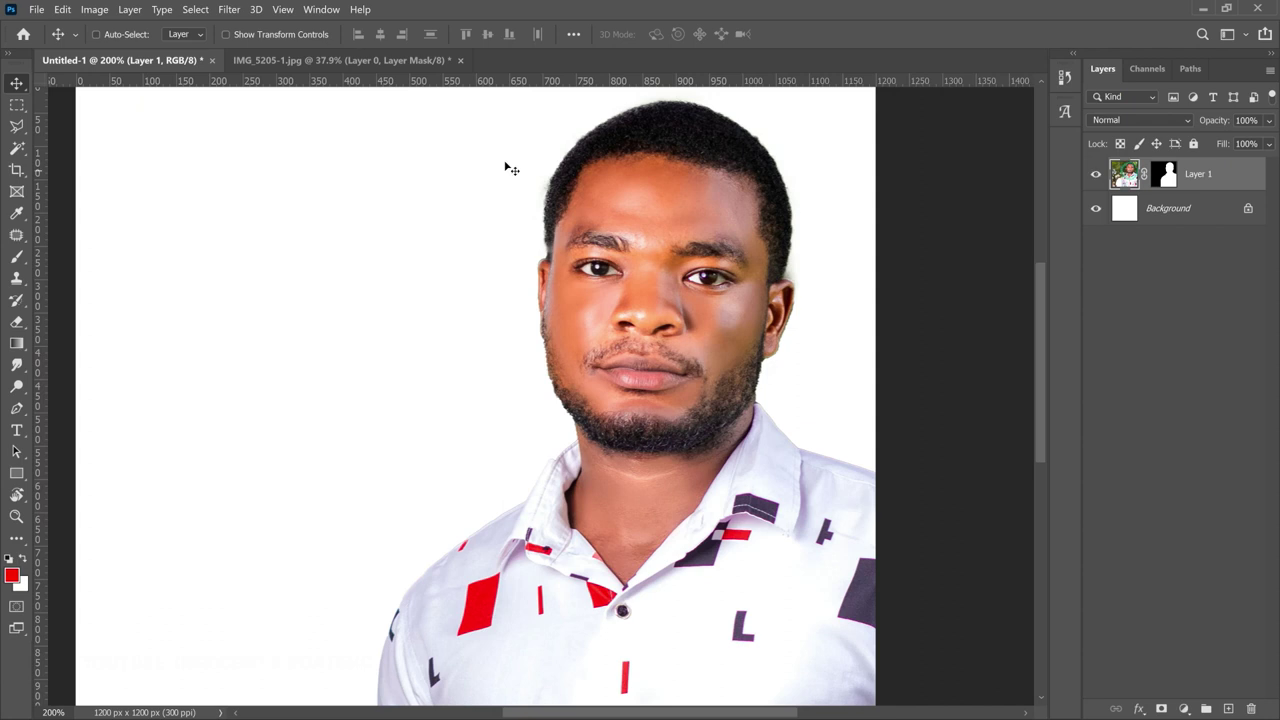
- Open the Camera Raw filter on the portrait layer with the preview zoomed on the head
click(232, 9)
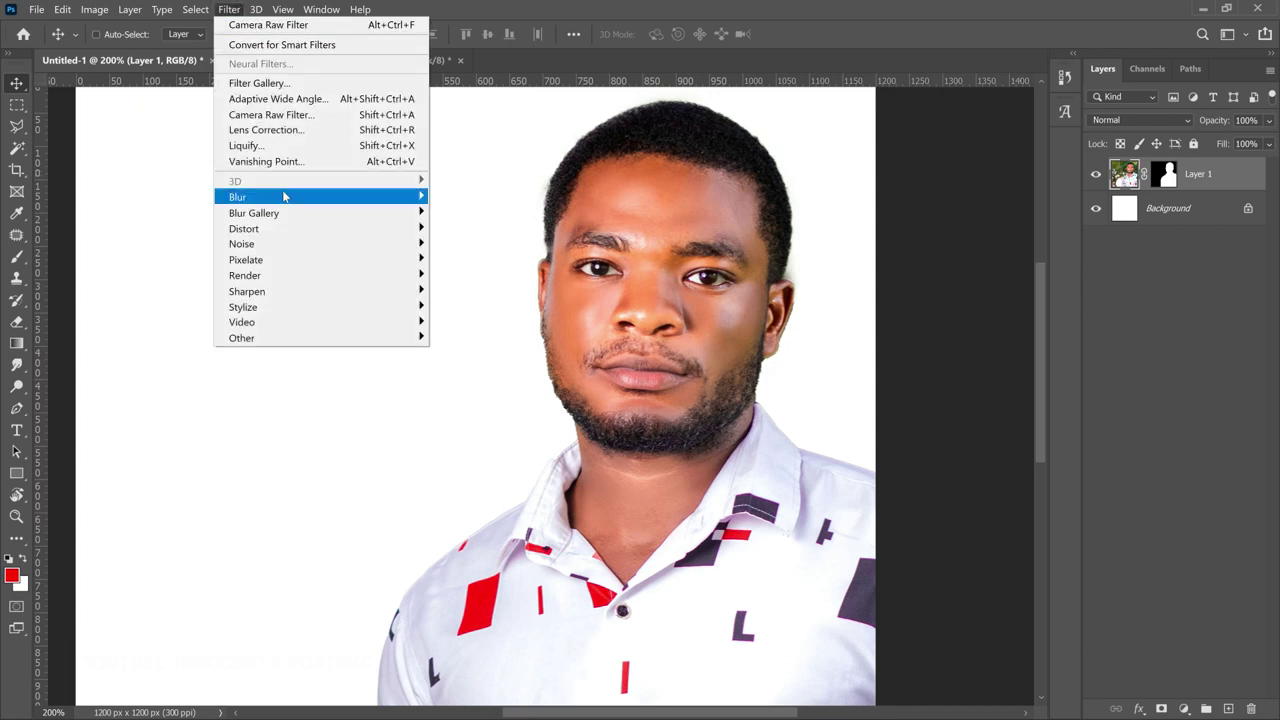
click(307, 115)
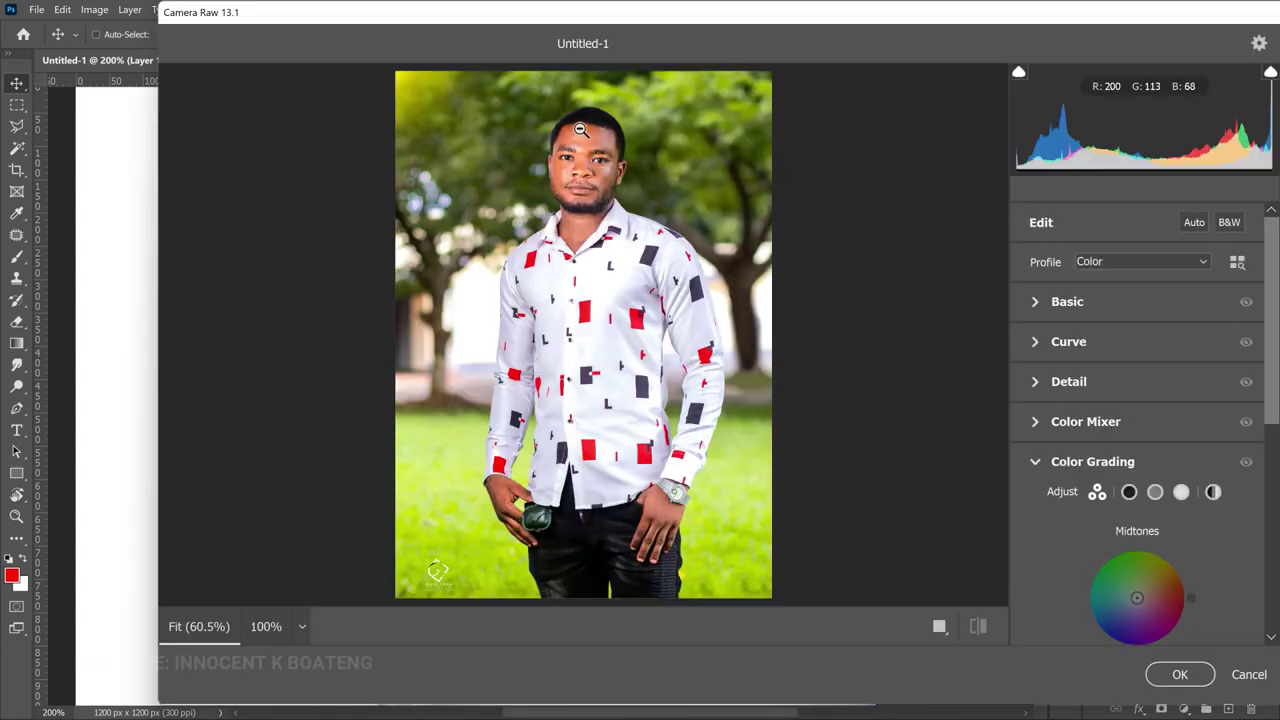
click(580, 129)
click(580, 125)
click(582, 132)
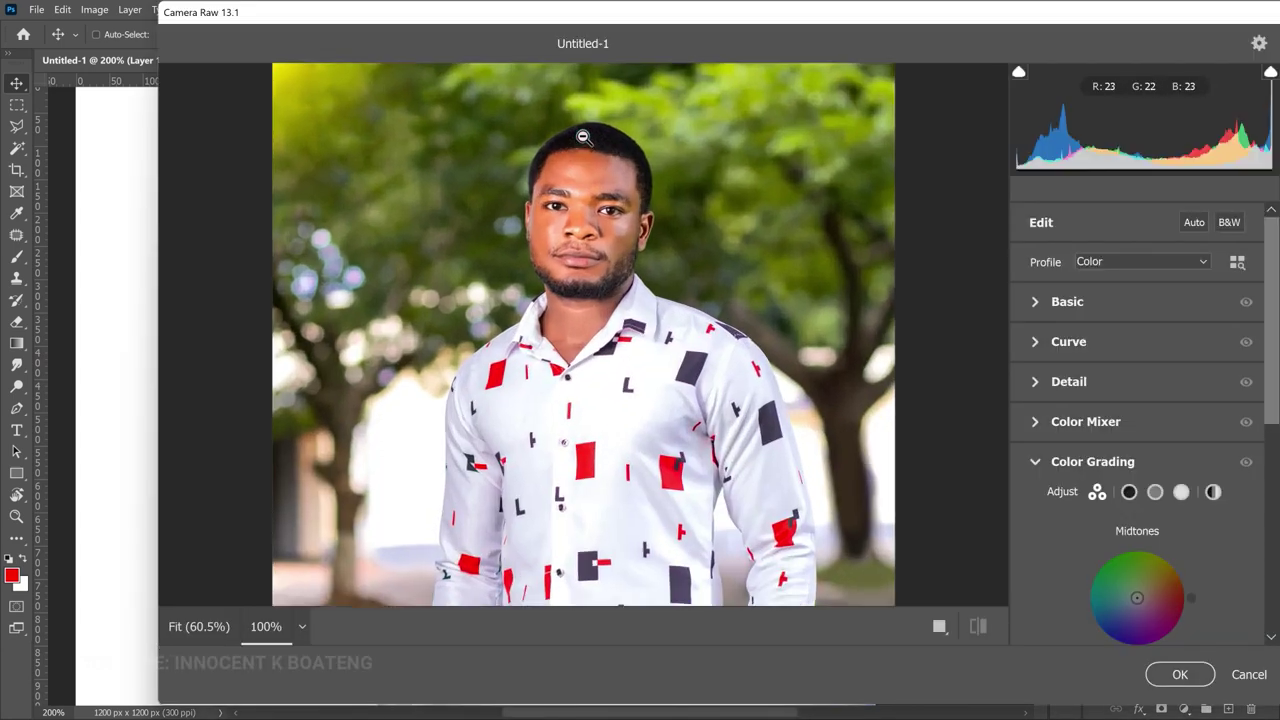
scroll(606, 271, up, 3)
scroll(612, 276, down, 3)
scroll(582, 233, up, 1)
scroll(582, 233, down, 1)
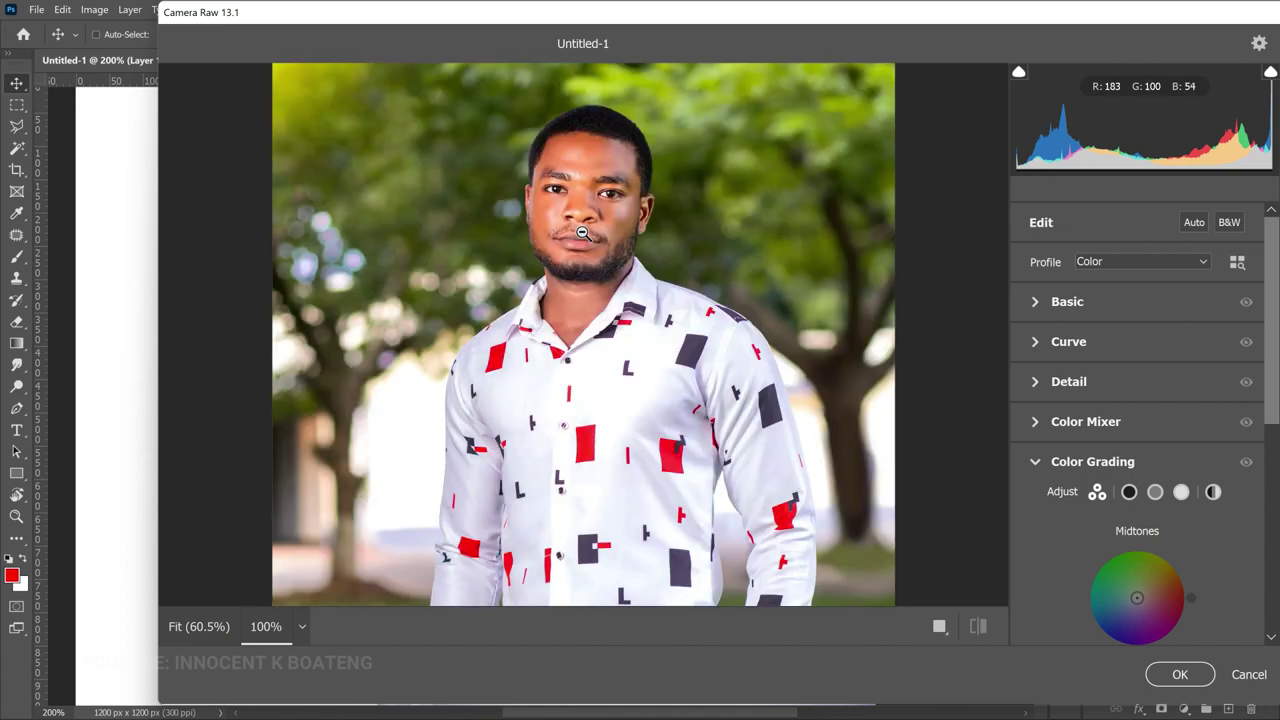
- In the Basic panel, raise Clarity to +19 and lower Texture to -7
click(1036, 303)
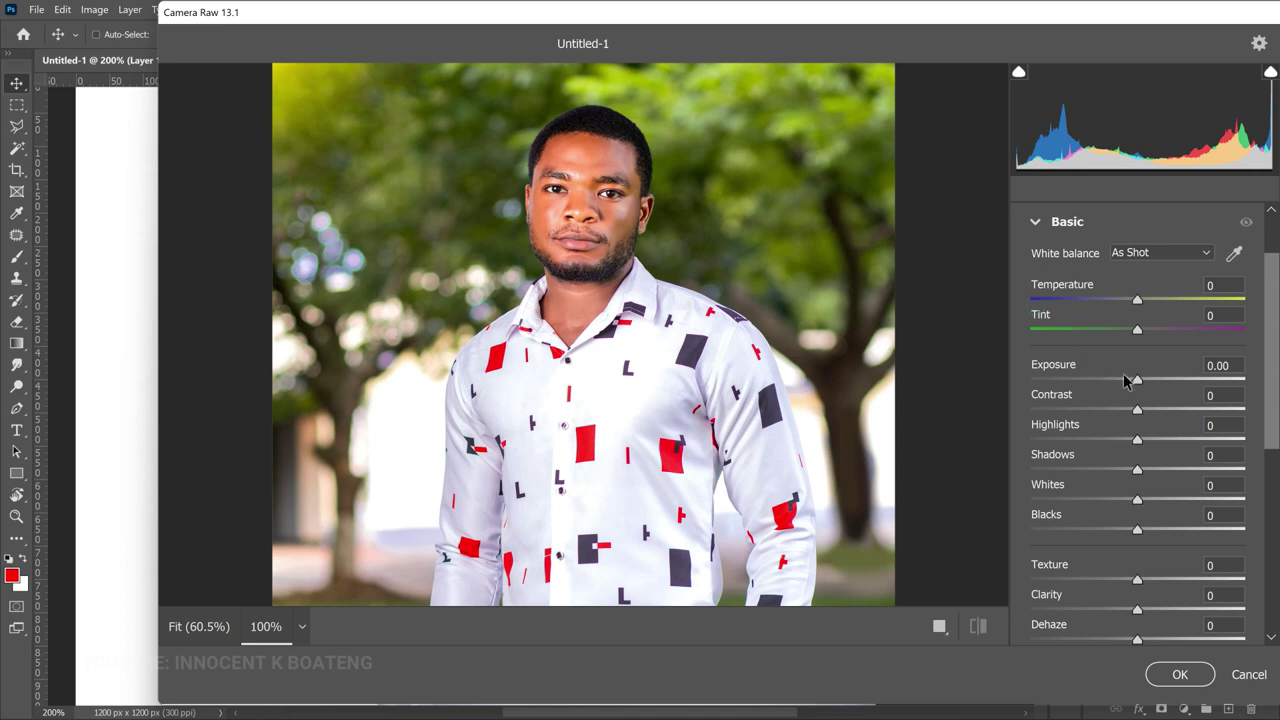
scroll(1128, 458, down, 2)
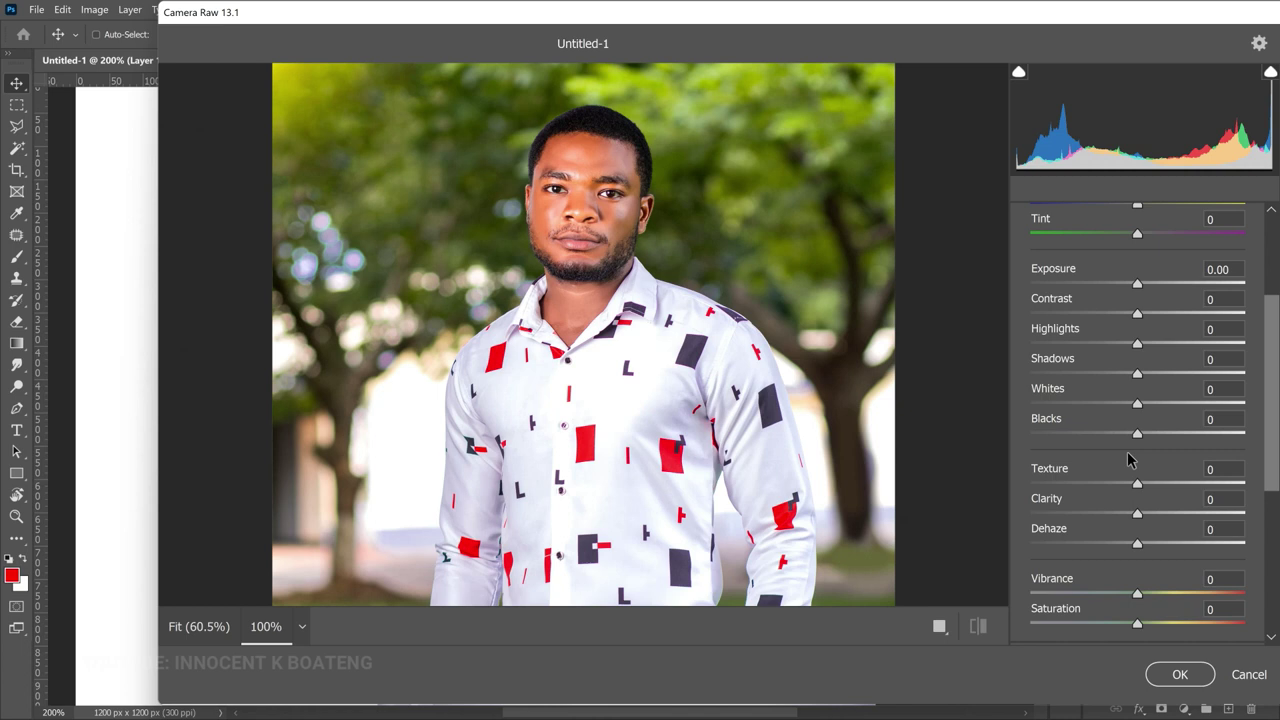
click(270, 626)
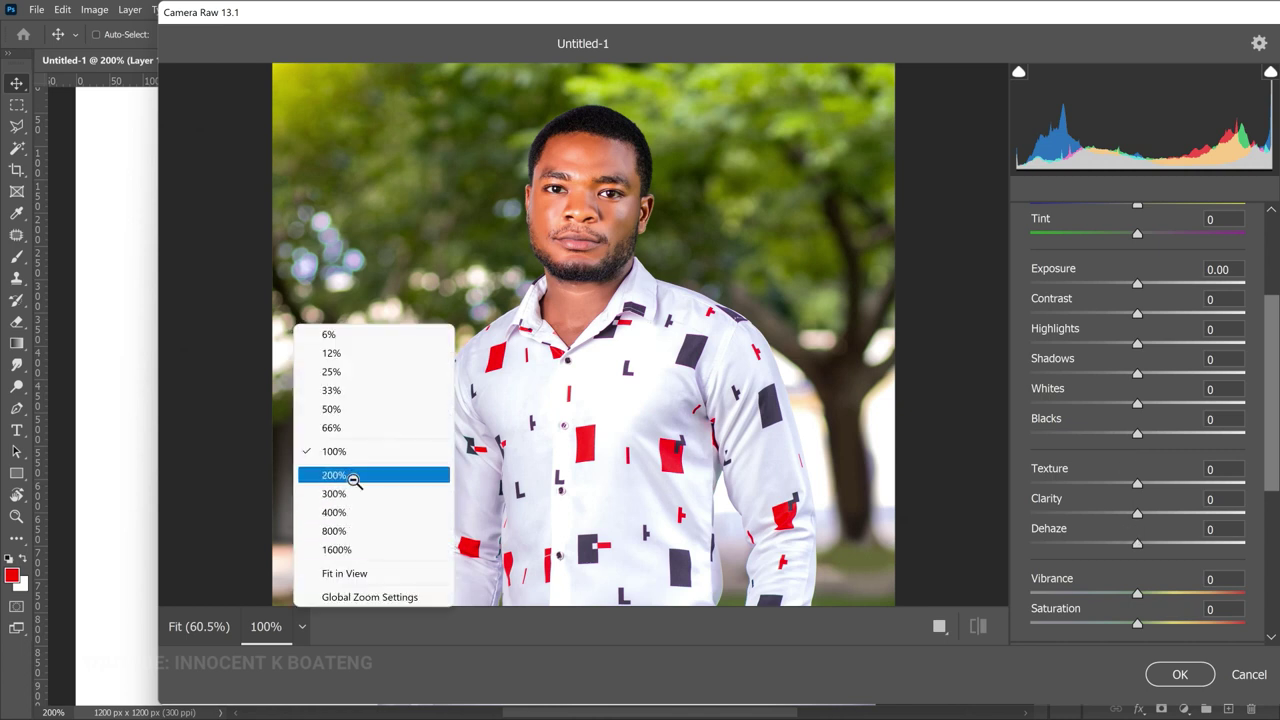
click(332, 472)
click(608, 240)
click(663, 284)
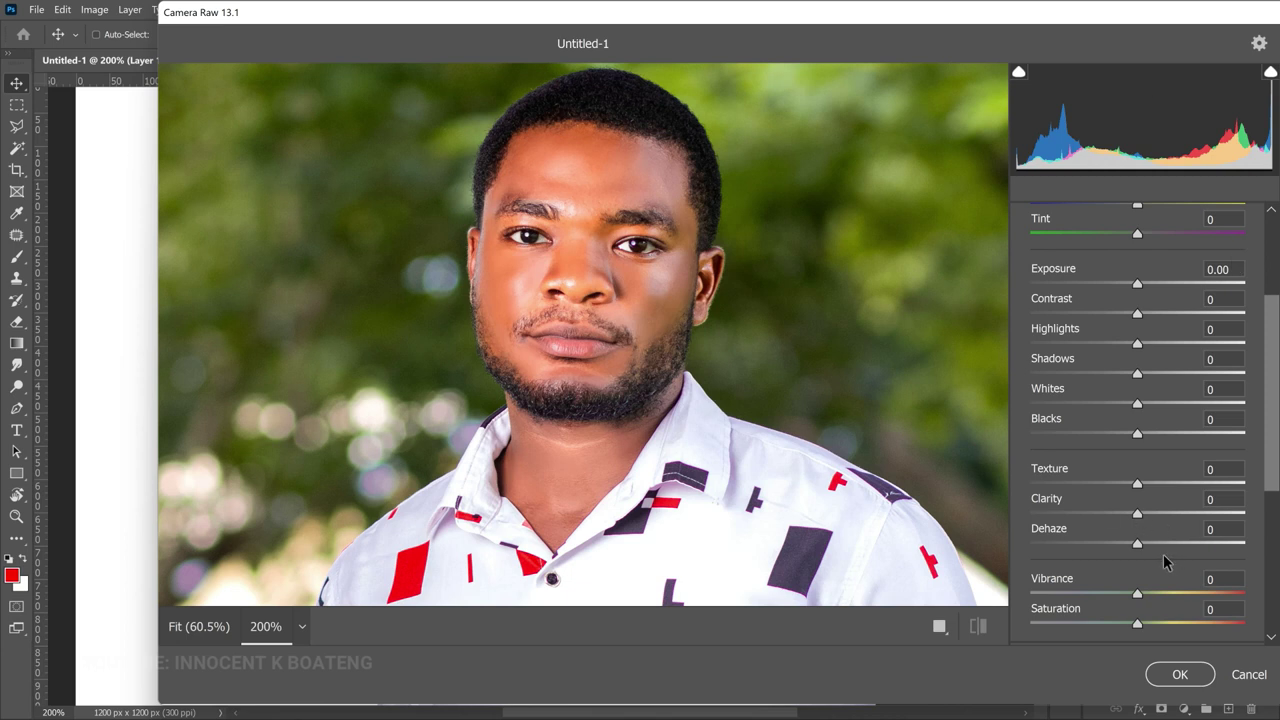
drag(1141, 511, 1180, 503)
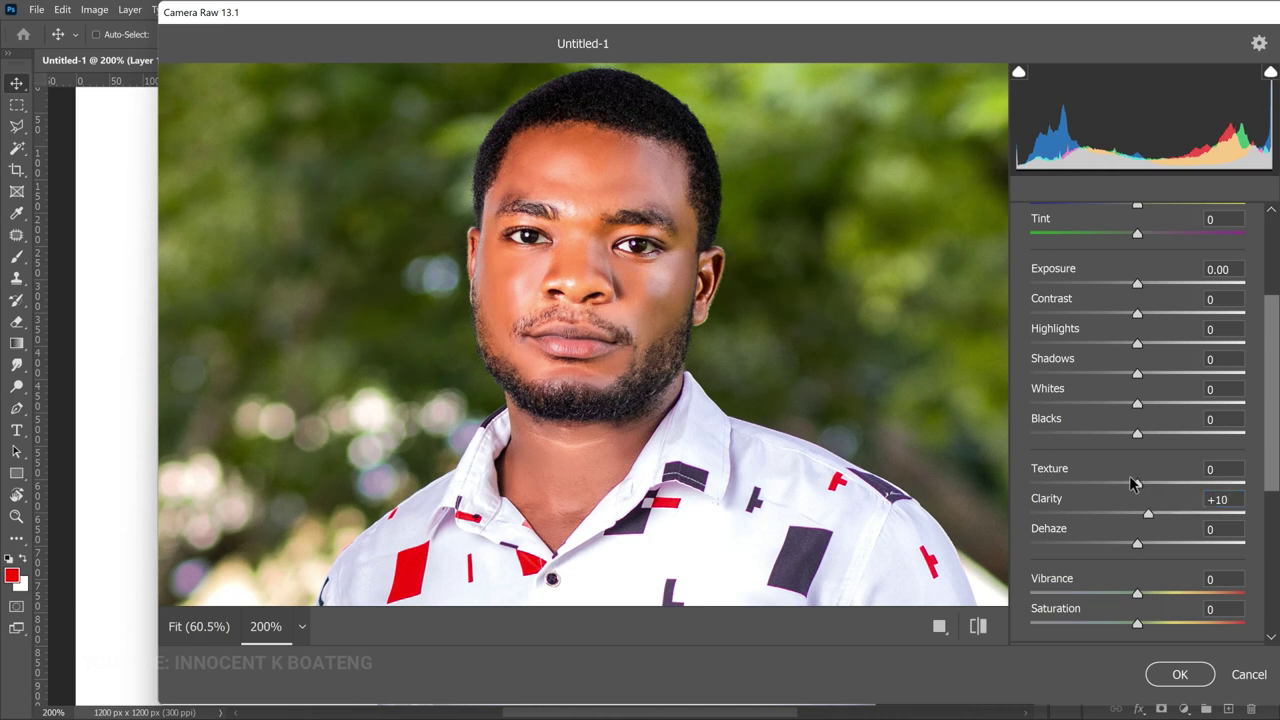
drag(1138, 483, 1129, 487)
scroll(1135, 460, up, 4)
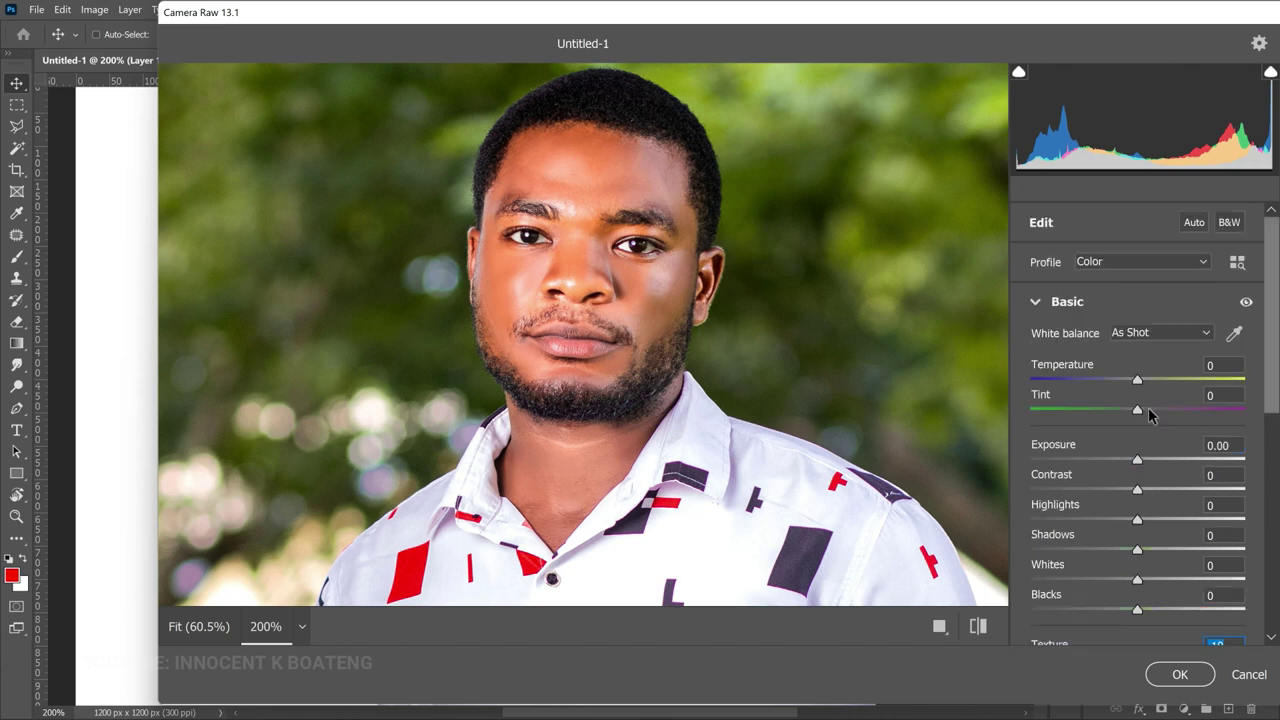
click(1043, 310)
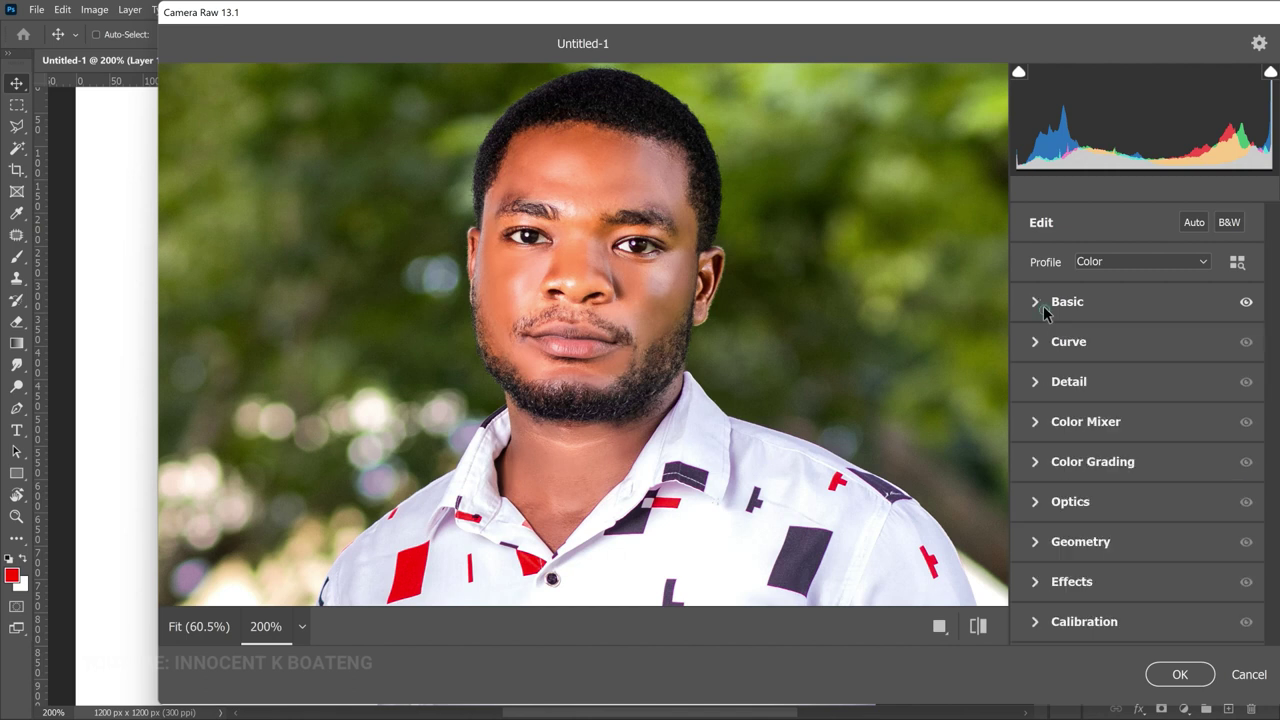
- In the Detail panel, raise Sharpening to 62 and Noise Reduction to 23
click(1036, 389)
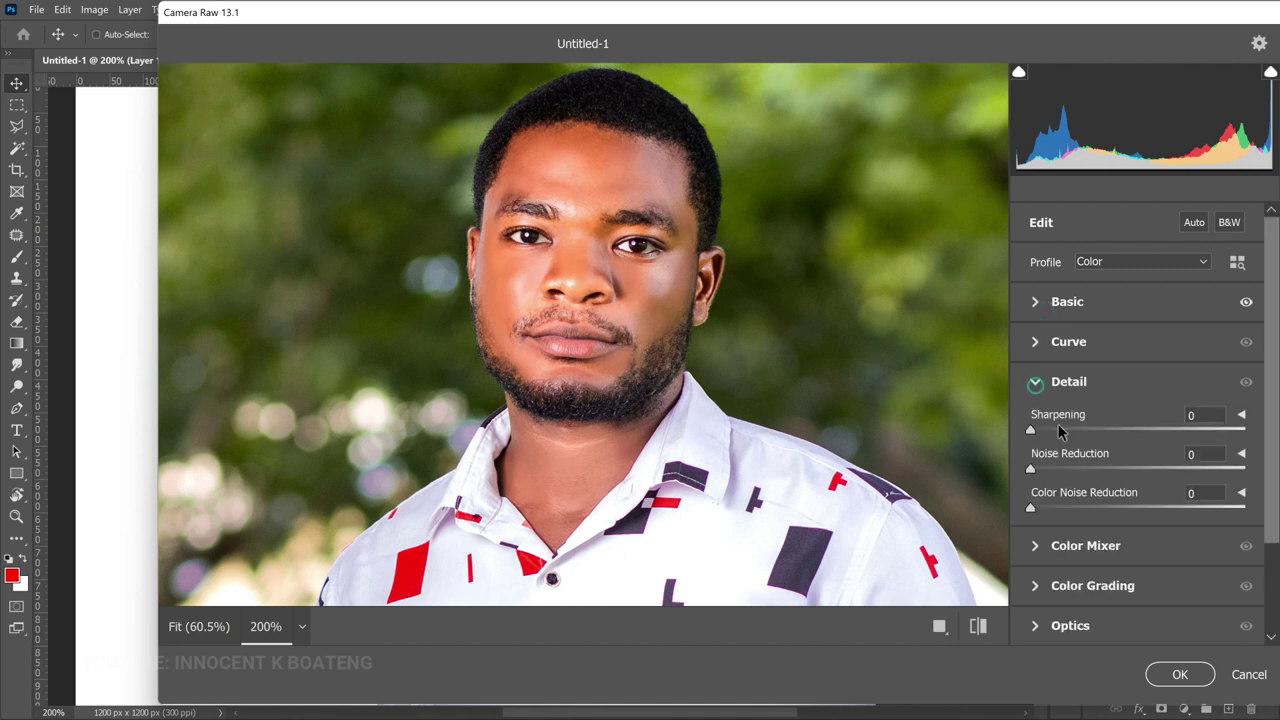
click(1031, 434)
drag(1031, 434, 1097, 429)
key(Tab)
drag(1033, 470, 1082, 470)
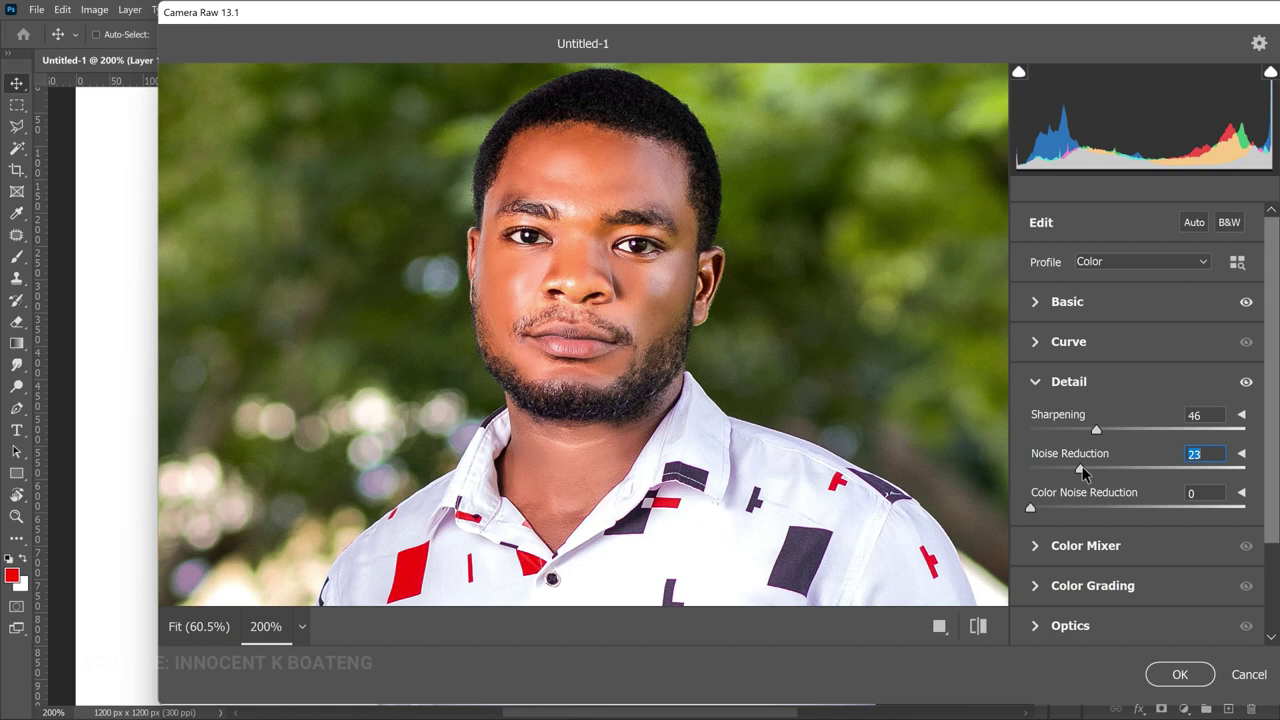
drag(1102, 432, 1118, 432)
click(1036, 382)
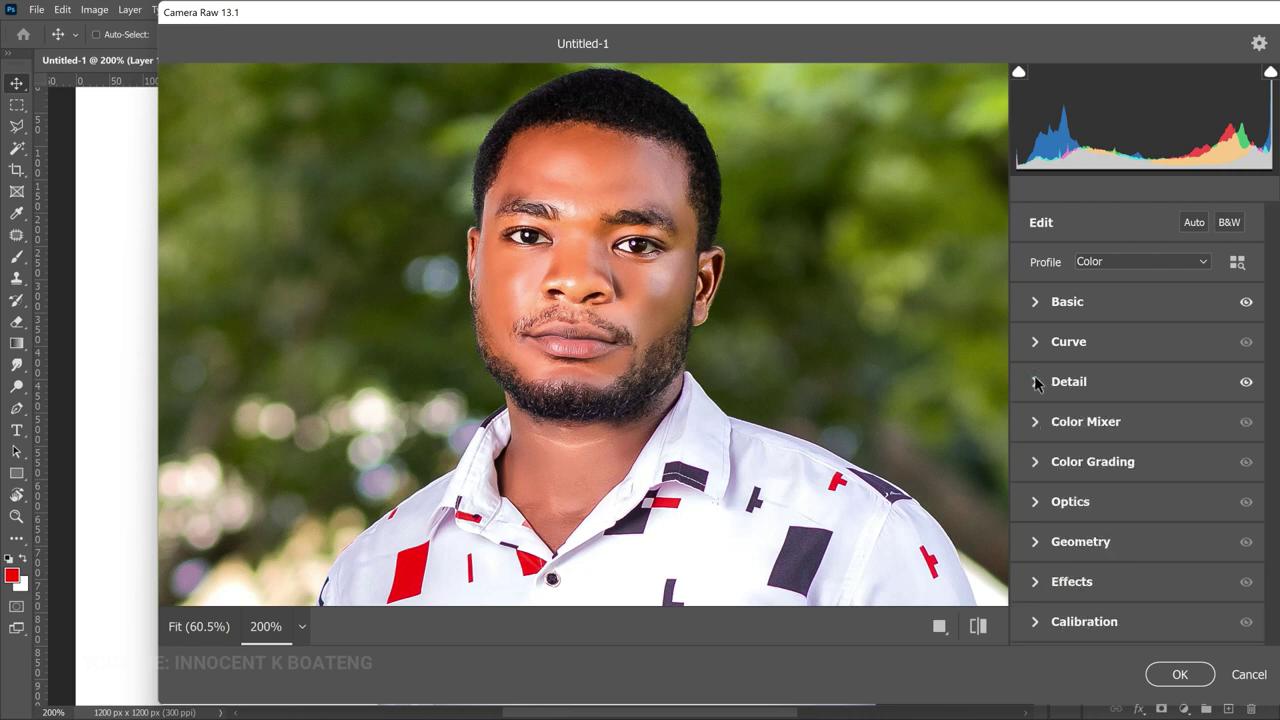
- Grade the midtones toward magenta (H 330, S 21) and apply the Camera Raw filter
click(1040, 470)
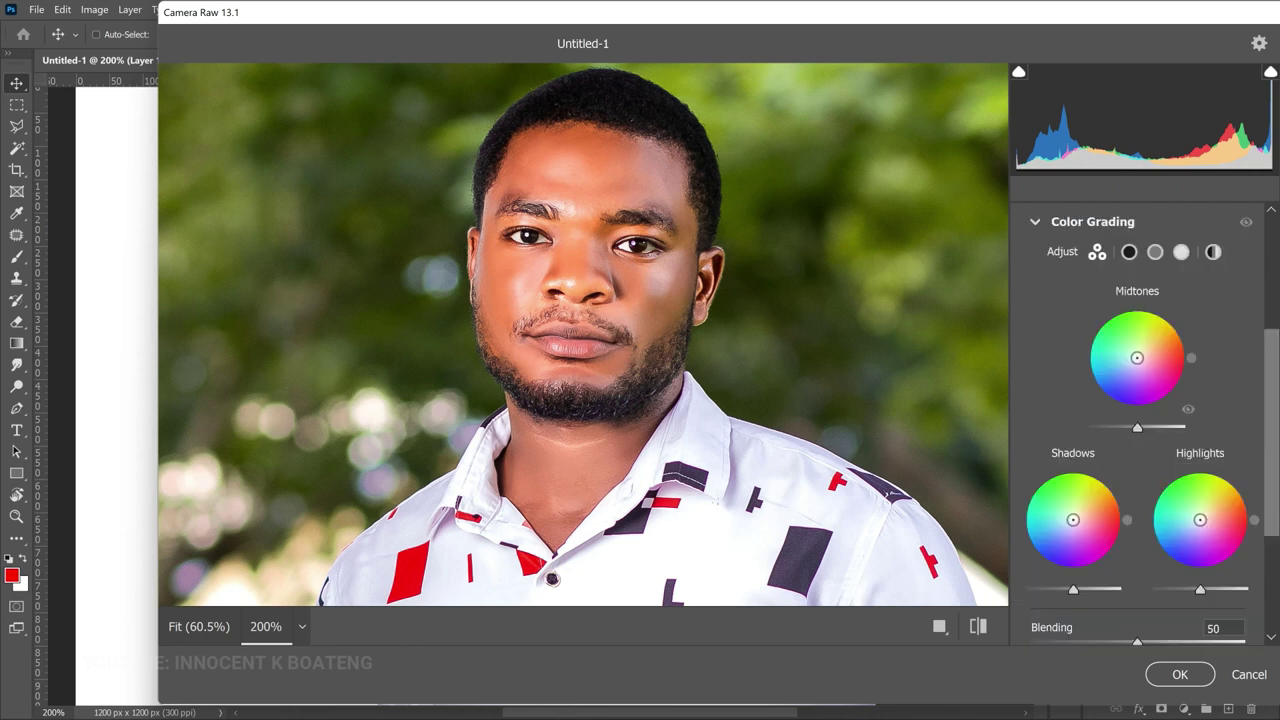
mouse_move(1137, 357)
mouse_down()
mouse_move(1162, 379)
mouse_move(1148, 352)
mouse_move(1141, 363)
mouse_up()
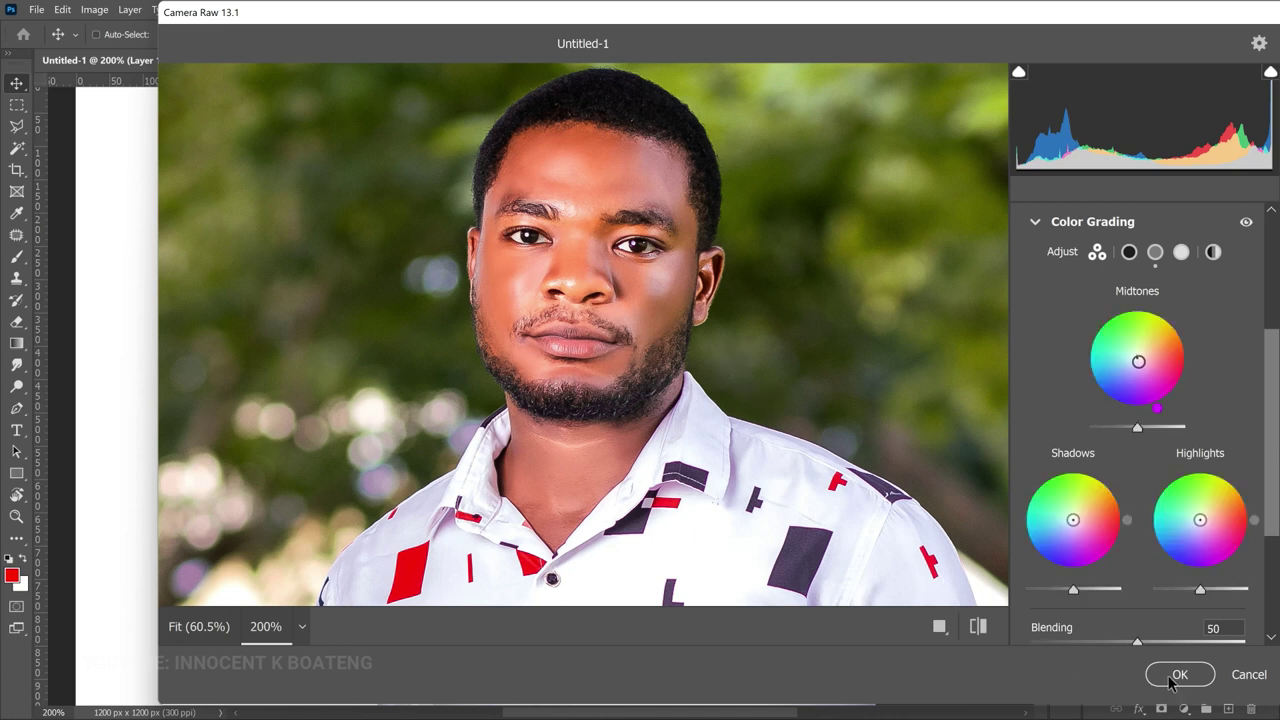
click(1176, 675)
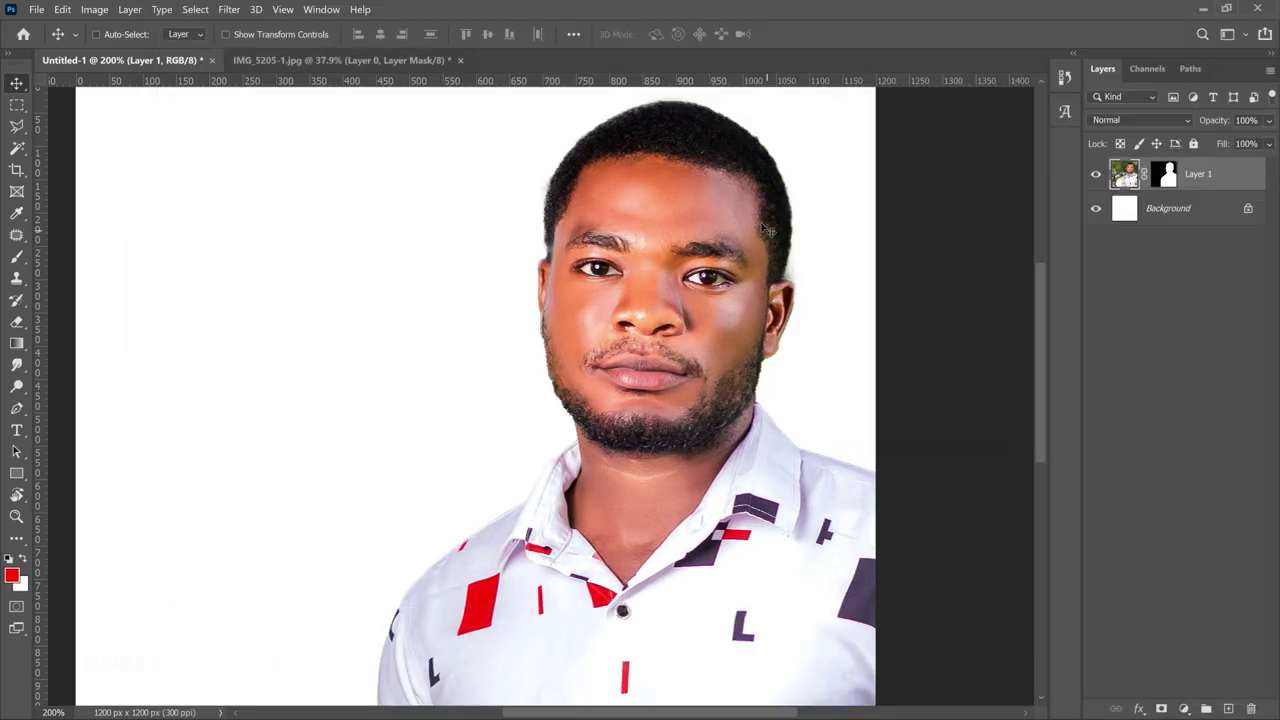
key(z)
click(722, 221)
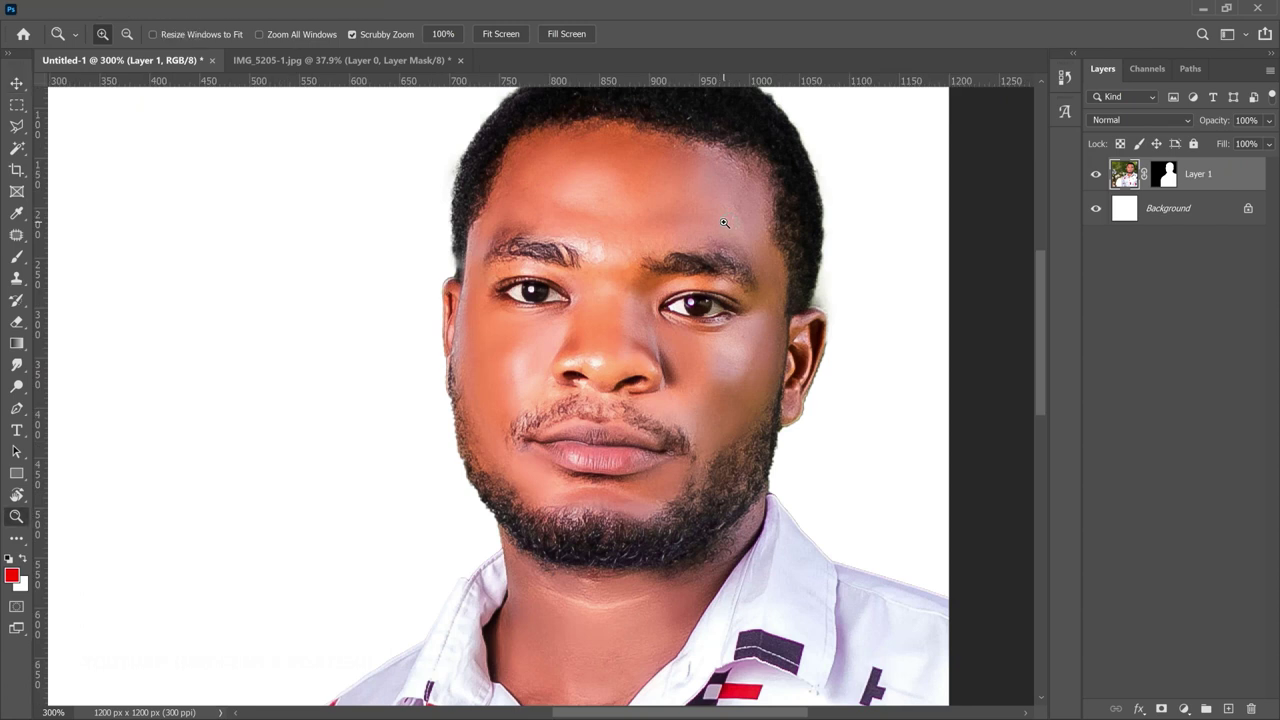
- Inspect the retouched face at up to 500% zoom, then nudge the portrait down with Shift+Down
click(724, 222)
key(v)
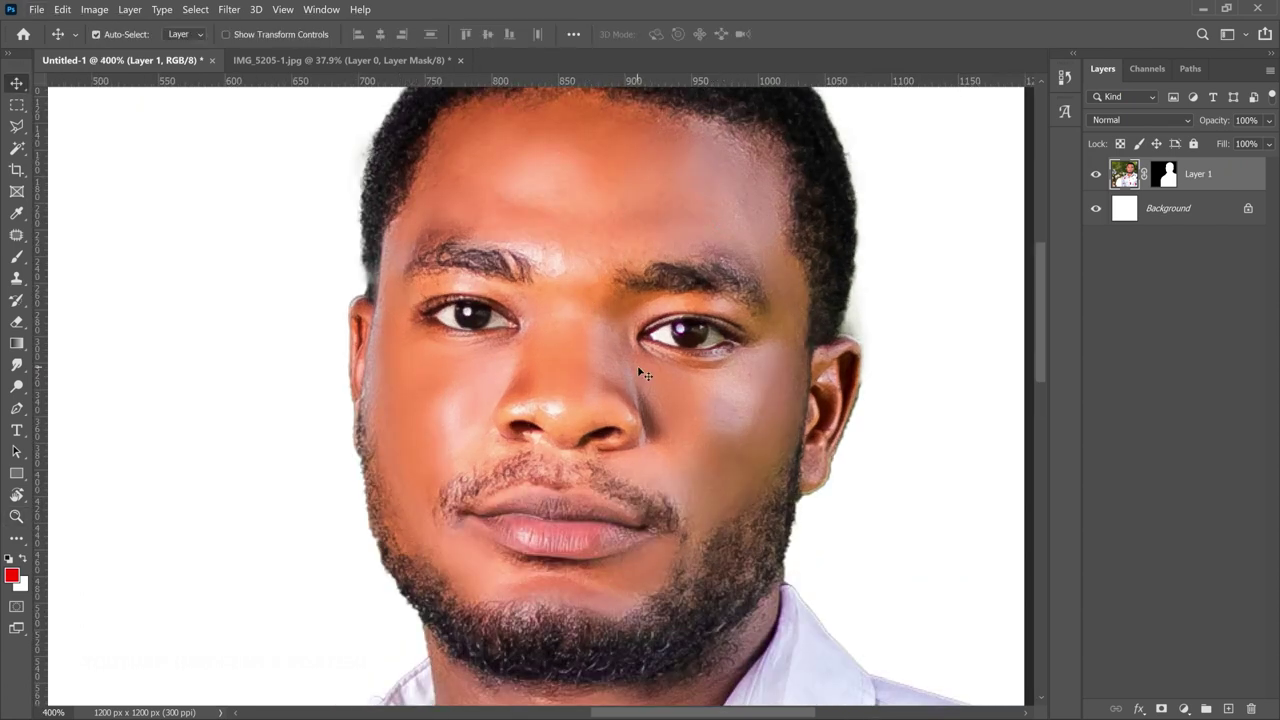
key(z)
click(539, 297)
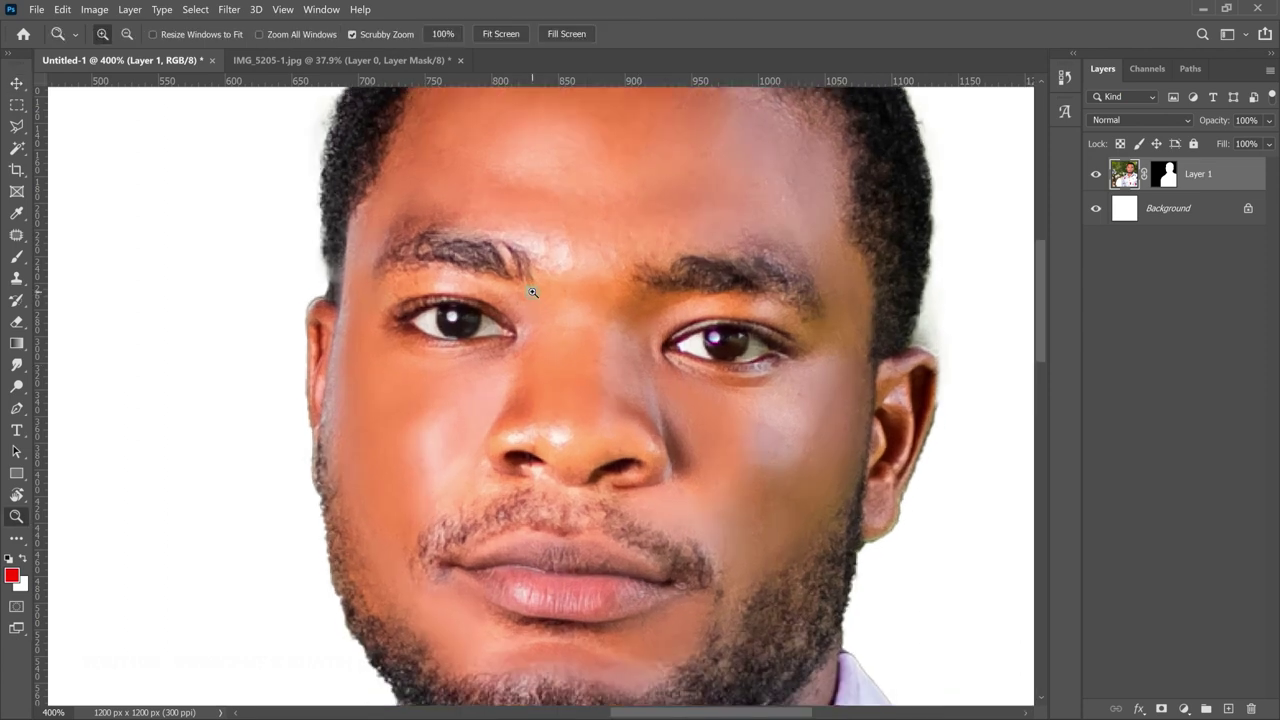
key(v)
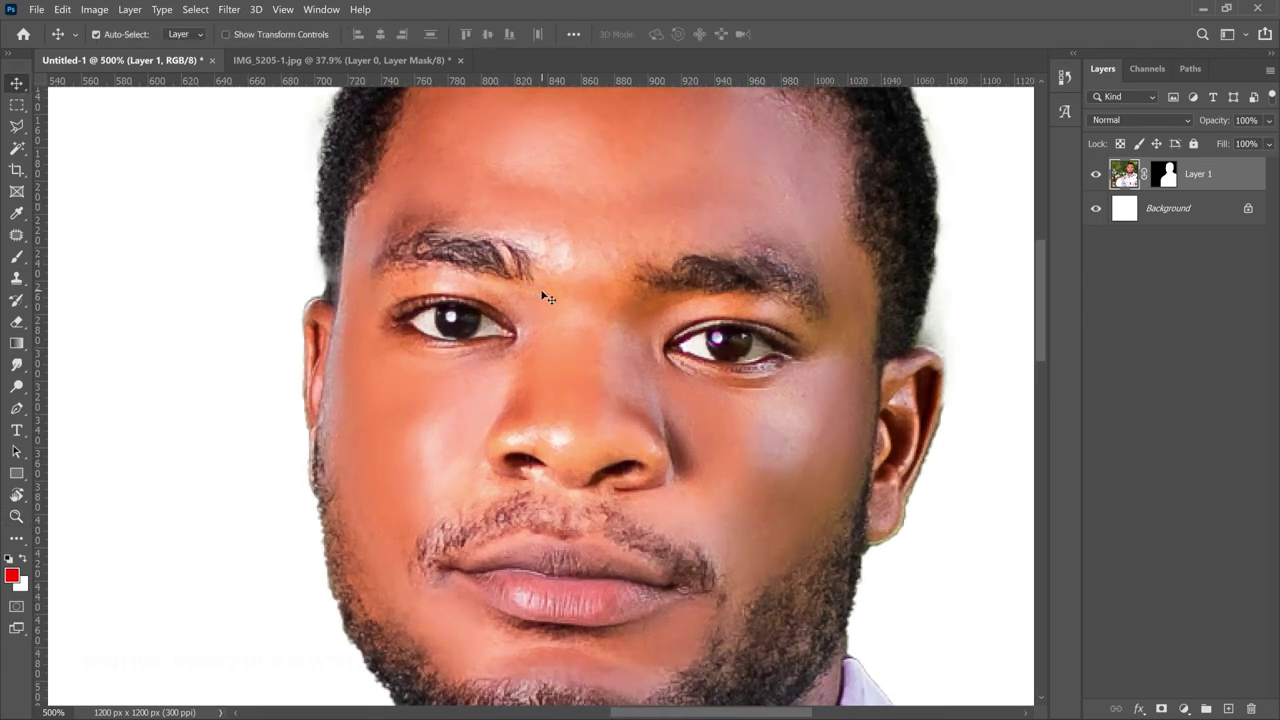
scroll(548, 298, down, 1)
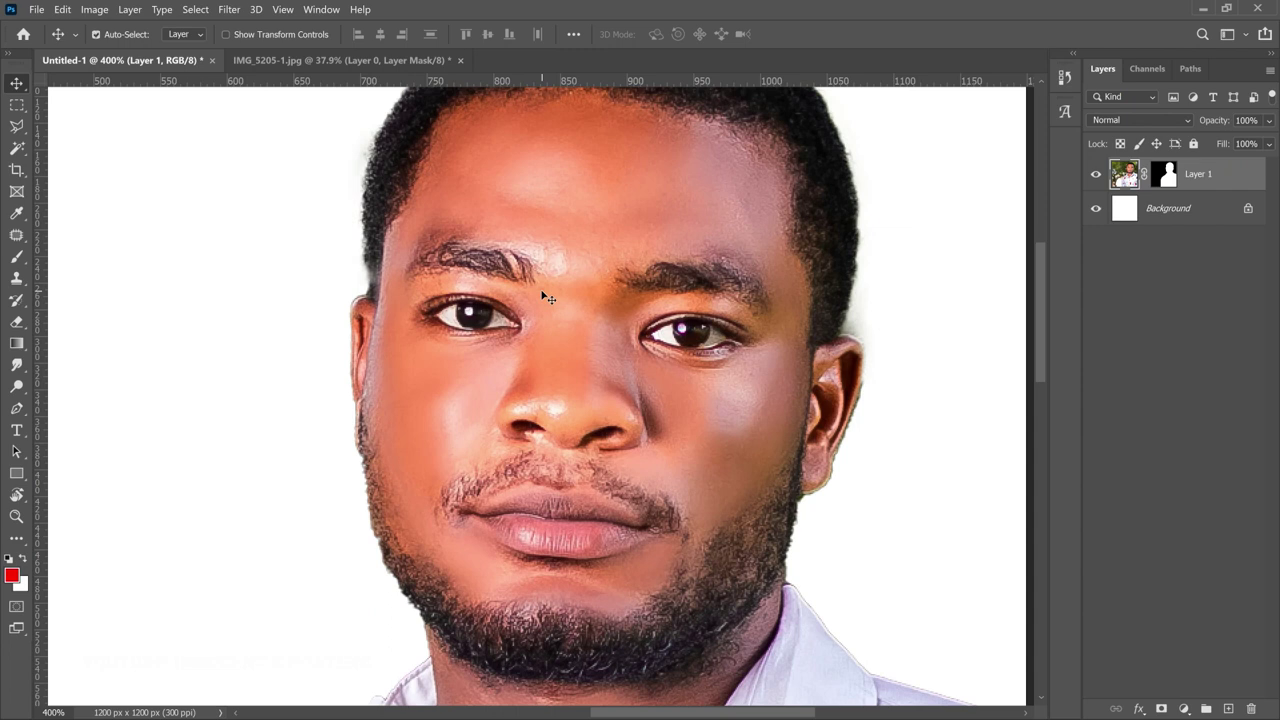
scroll(548, 298, down, 2)
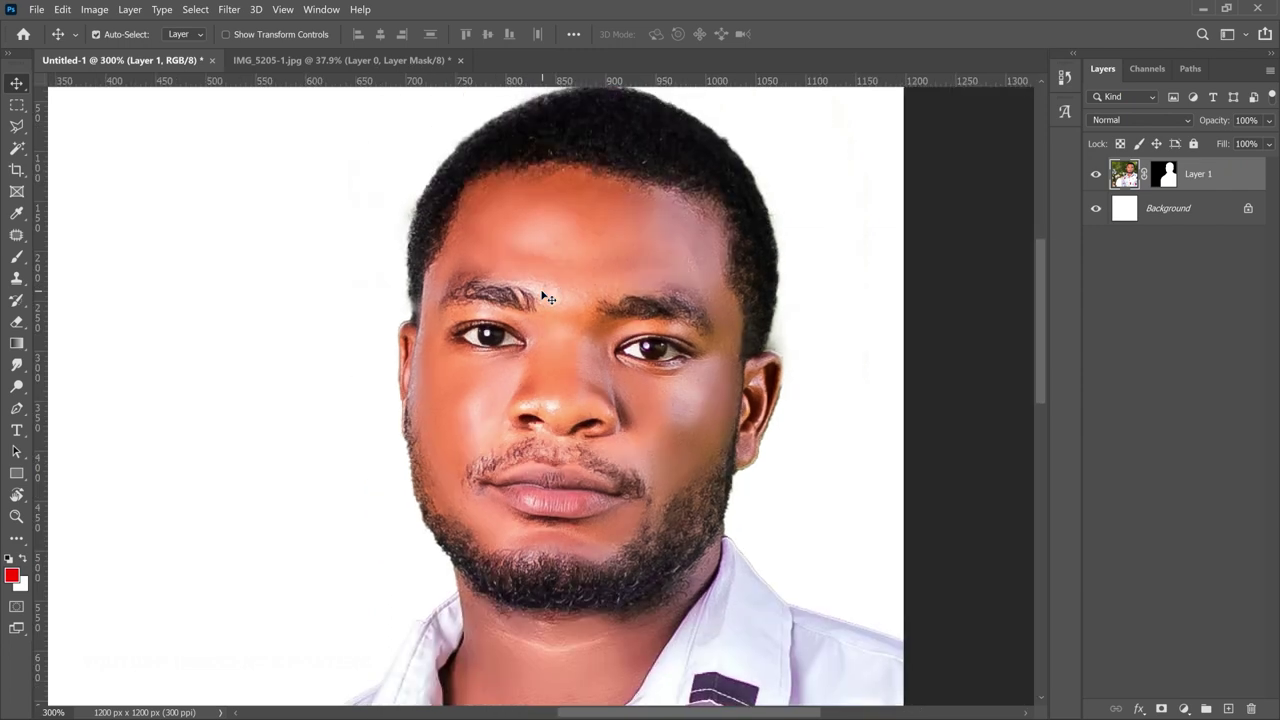
scroll(548, 298, down, 1)
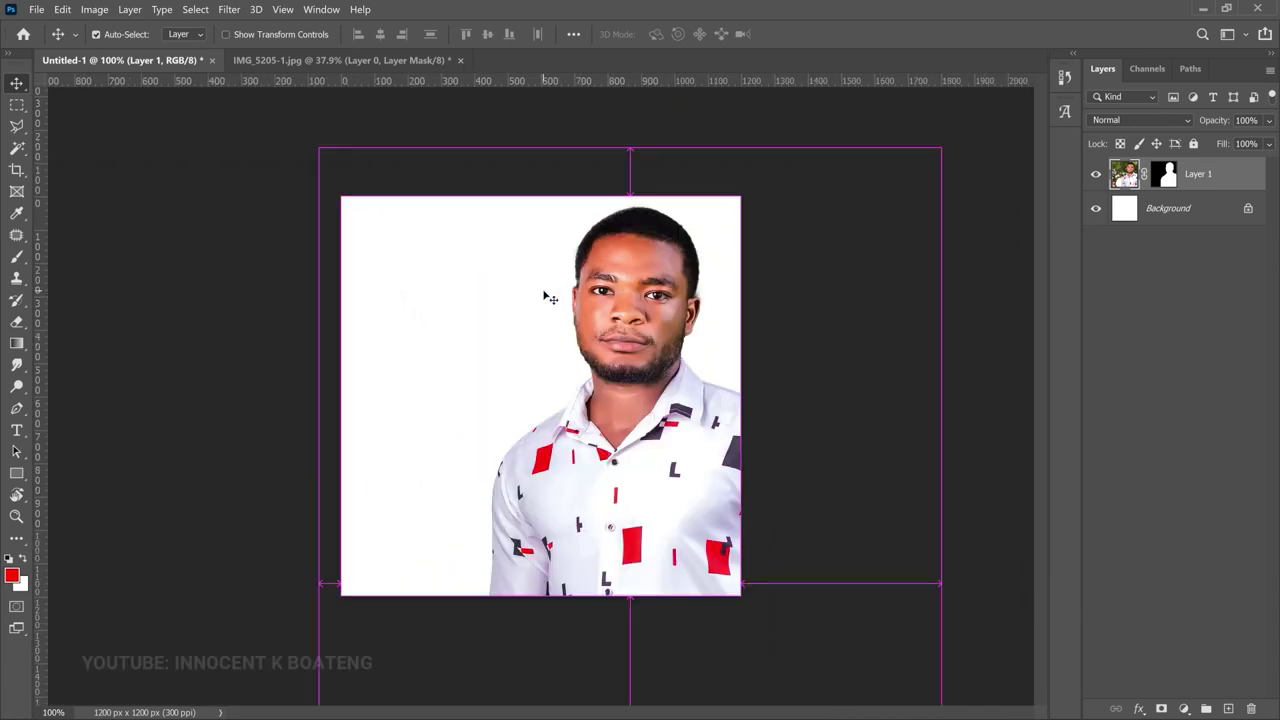
key(shift+Down)
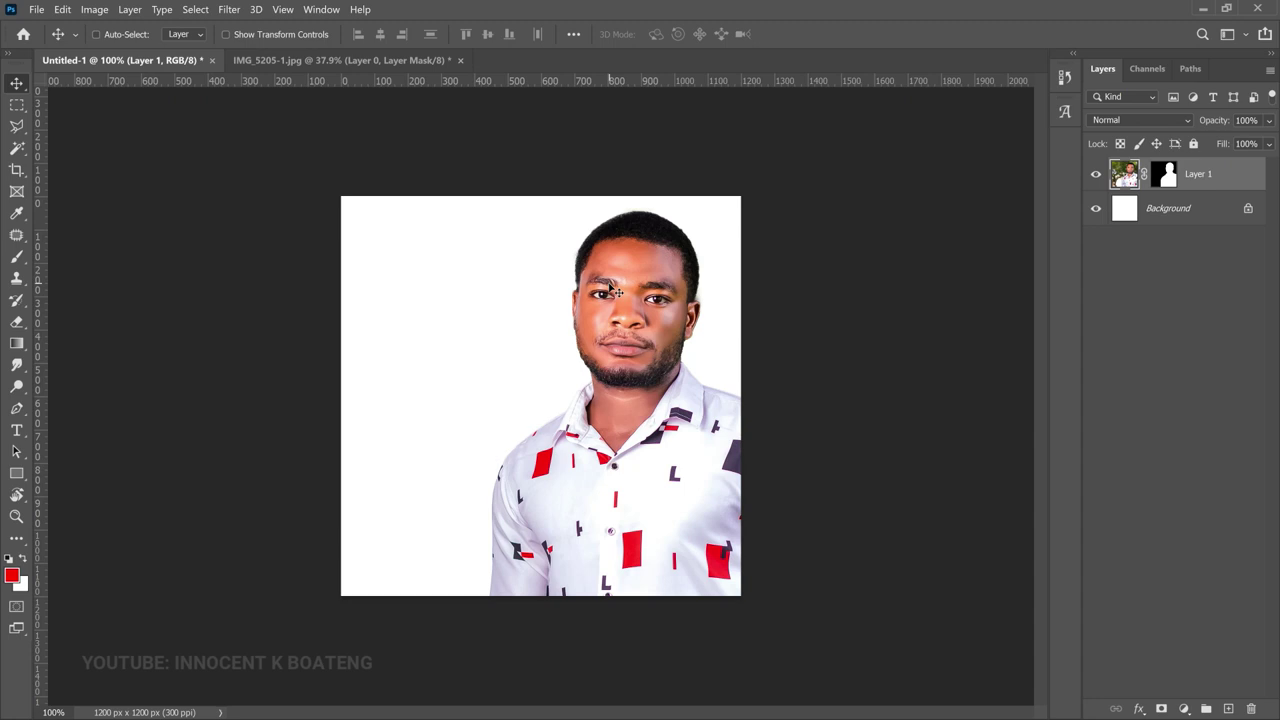
- Draw a red rectangle on the left side and lower its top edge to make it 583 × 915 px
click(18, 468)
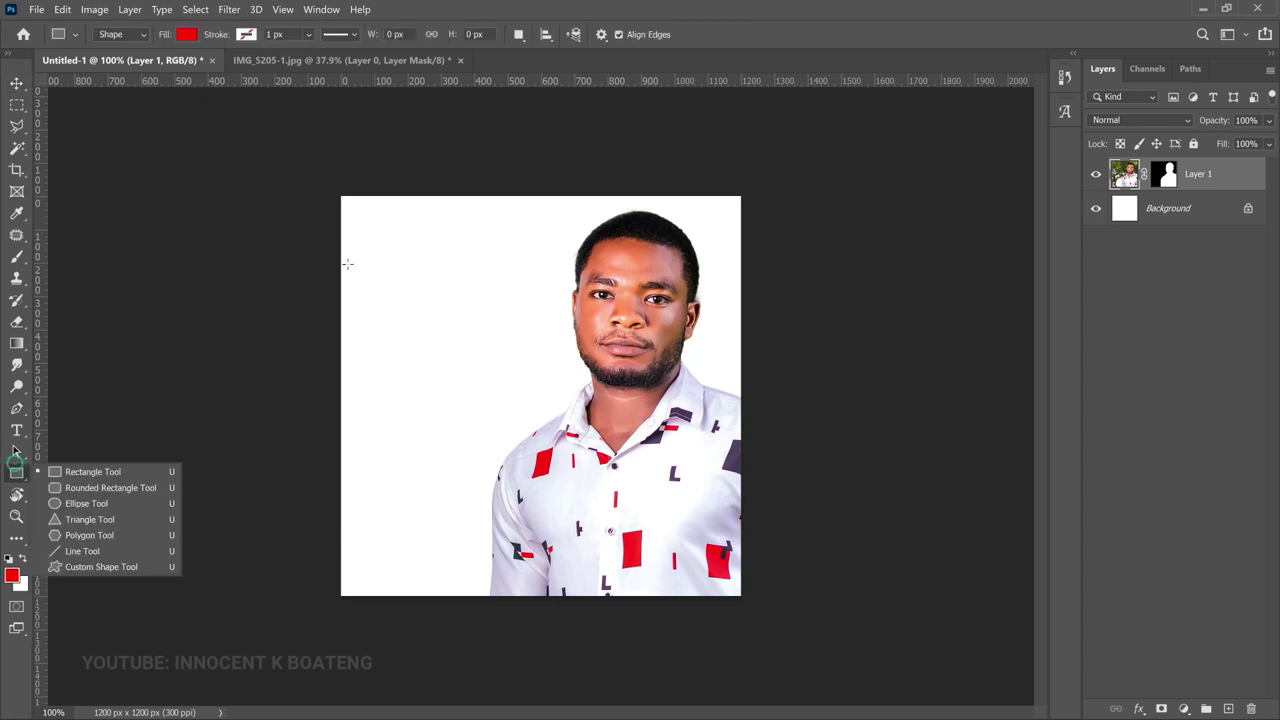
drag(362, 233, 556, 558)
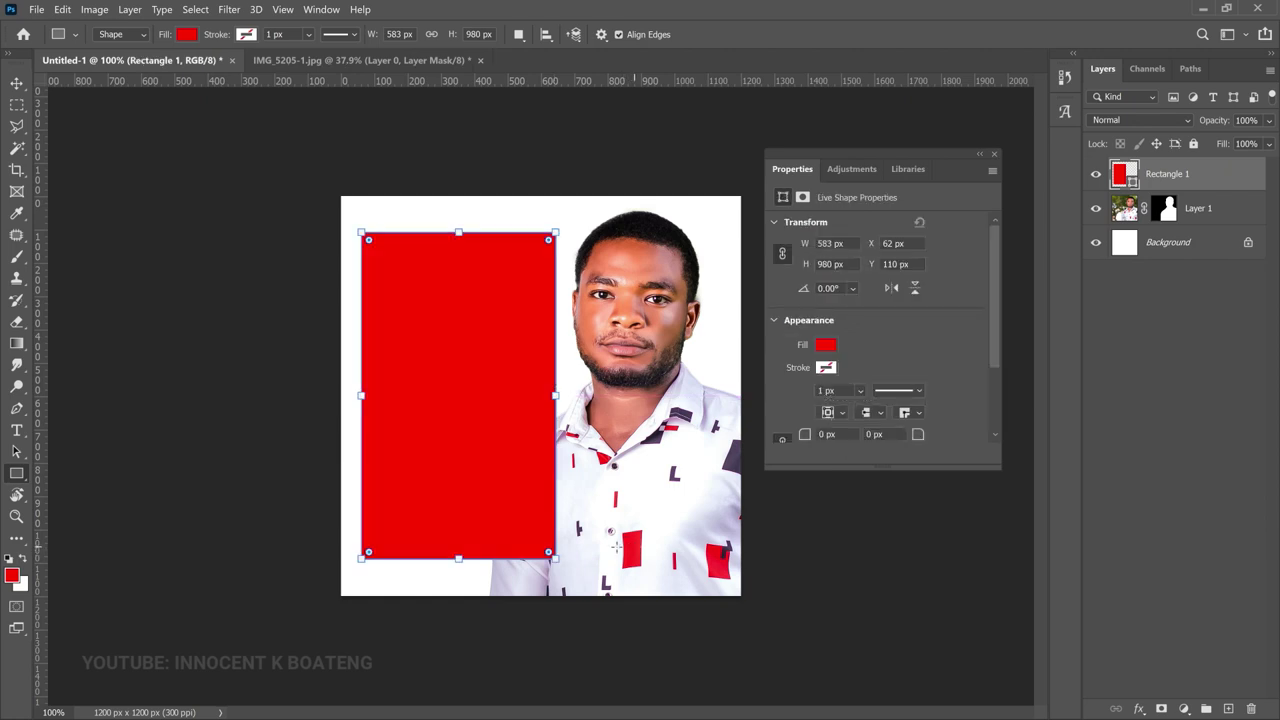
key(v)
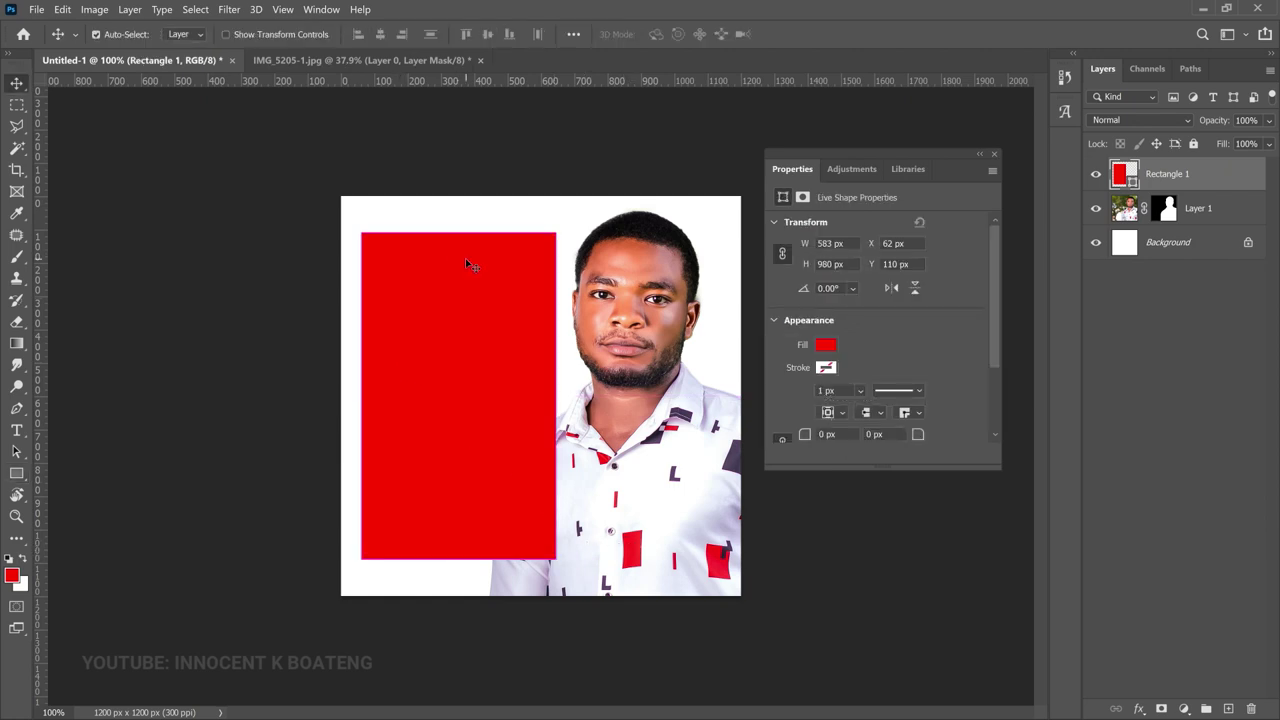
key(ctrl+t)
drag(458, 232, 458, 251)
key(Return)
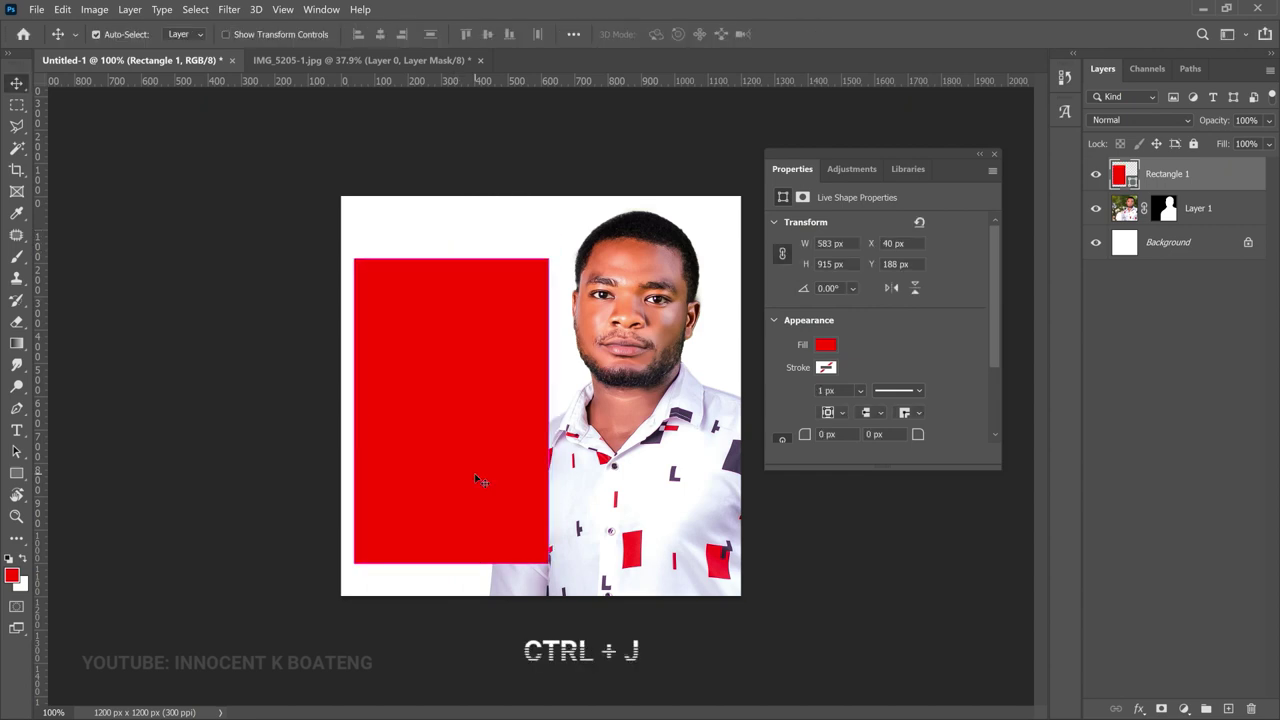
- Duplicate the red rectangle and shrink the copy into a thin strip above the big panel
key(ctrl+j)
key(ctrl+t)
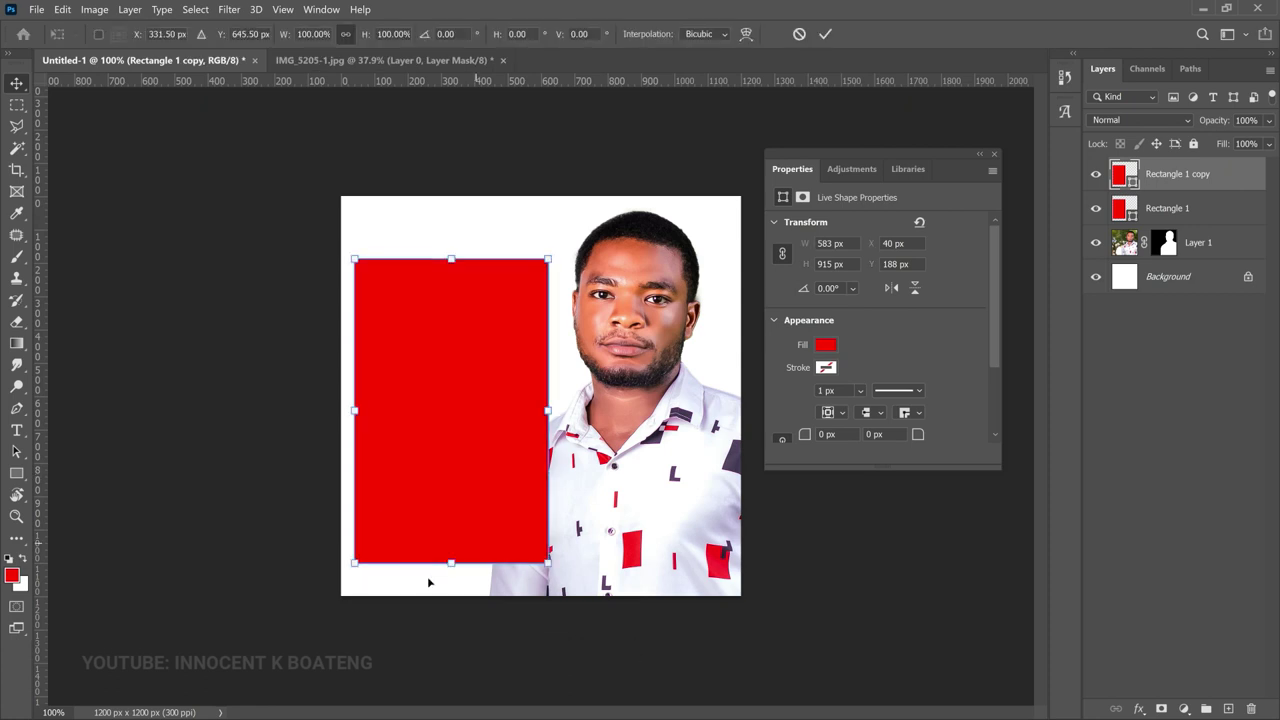
drag(451, 563, 468, 277)
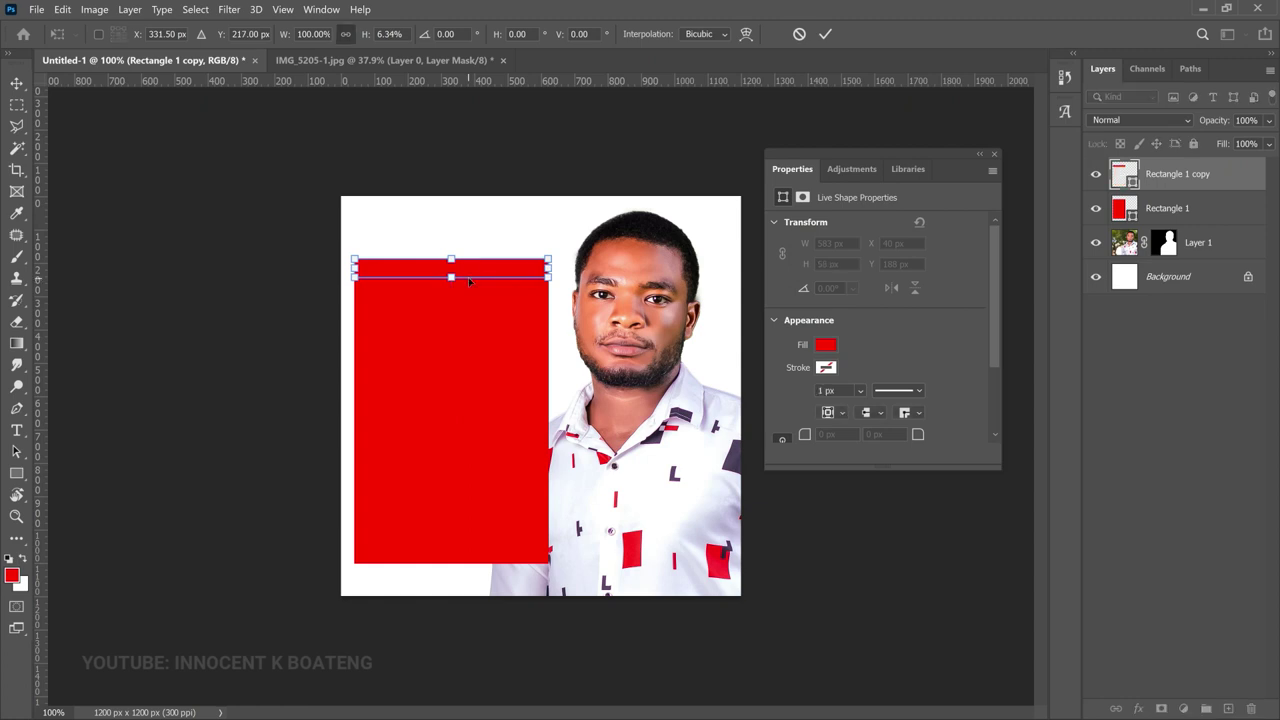
key(Return)
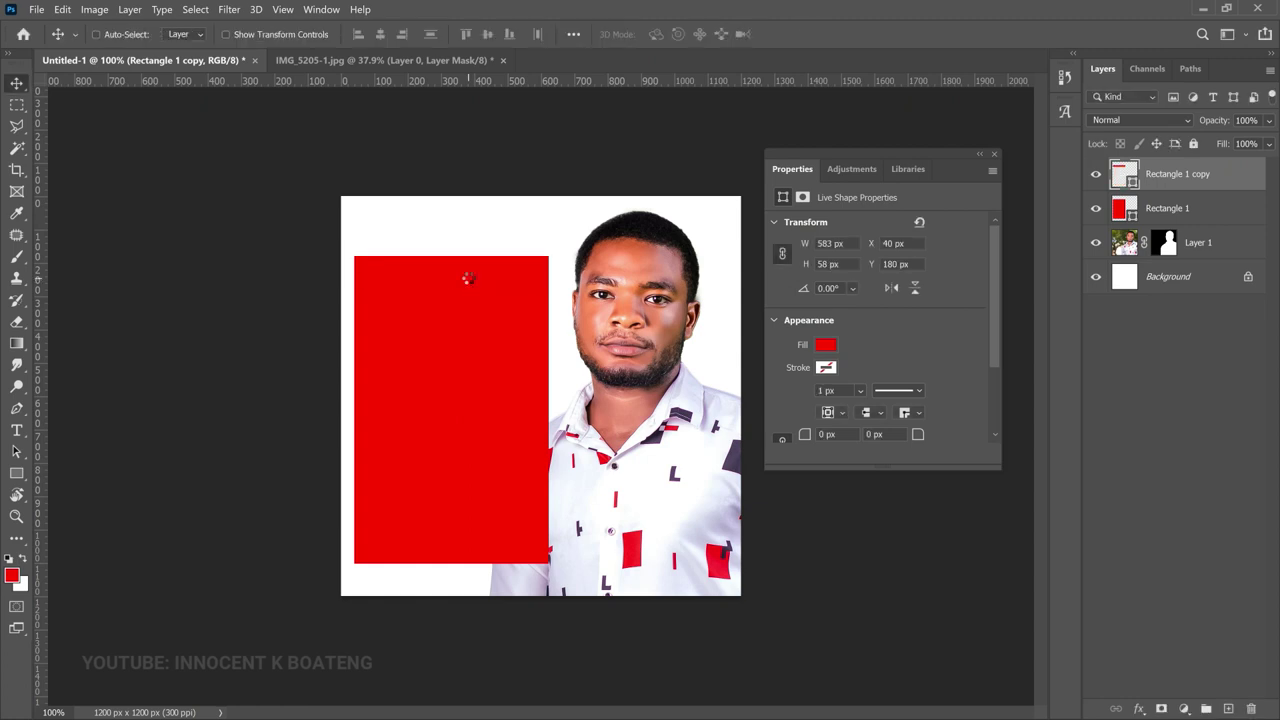
key(Up)
key(Up)
key(Up)
key(Up)
key(Up)
key(Up)
key(Up)
key(Up)
key(Up)
key(Up)
key(Up)
key(Up)
key(Up)
key(Up)
key(Up)
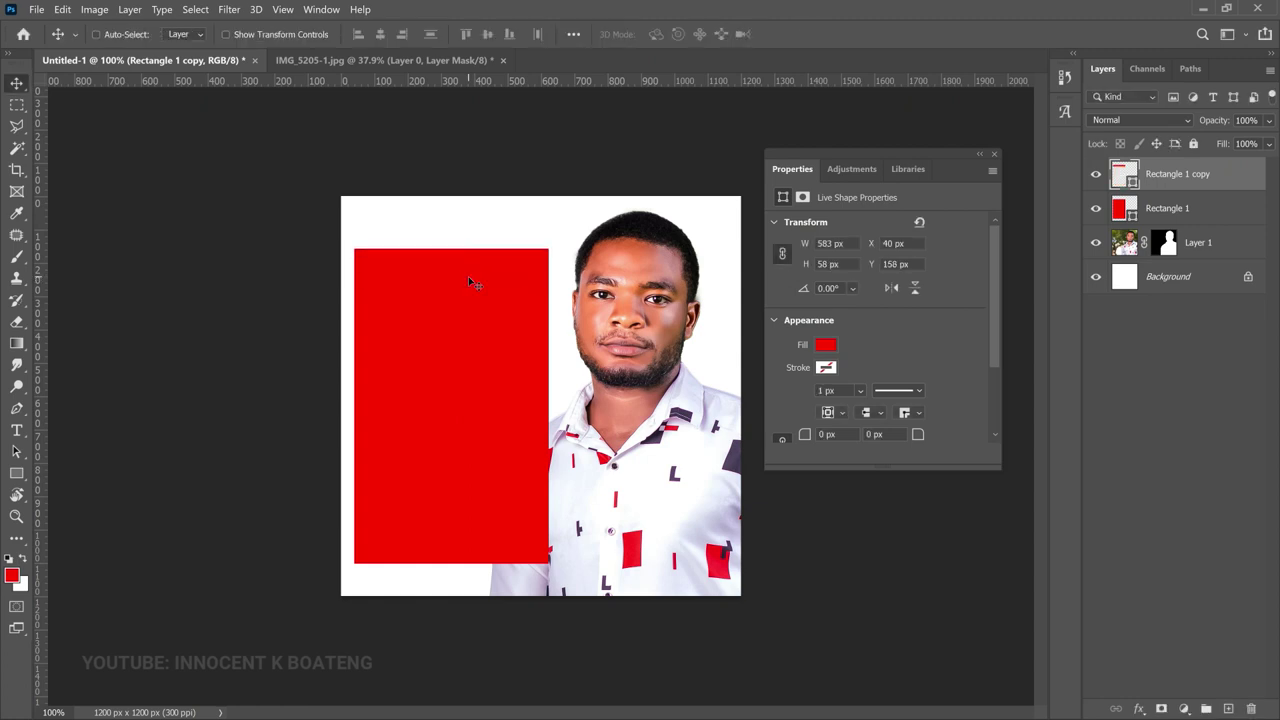
mouse_move(470, 278)
mouse_down()
mouse_move(471, 250)
mouse_move(478, 259)
mouse_up()
- Stretch the top red bar from 58 to 72 px high, then duplicate it
key(z)
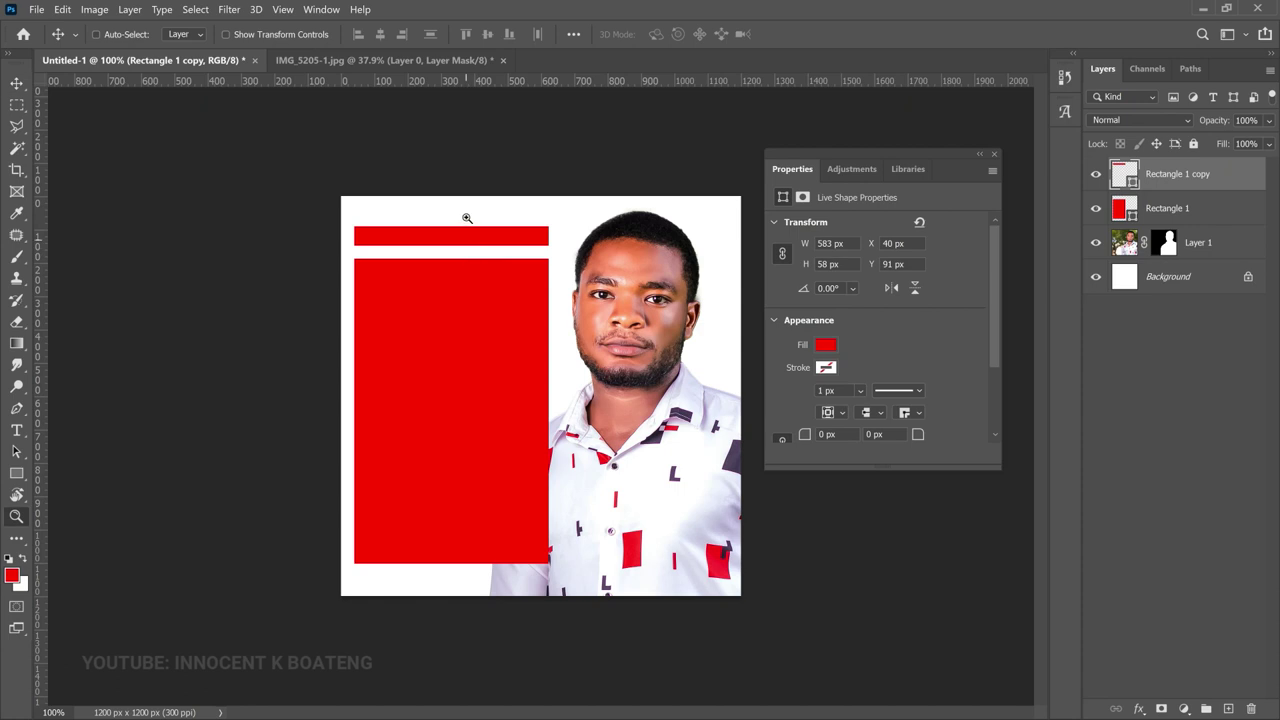
click(436, 229)
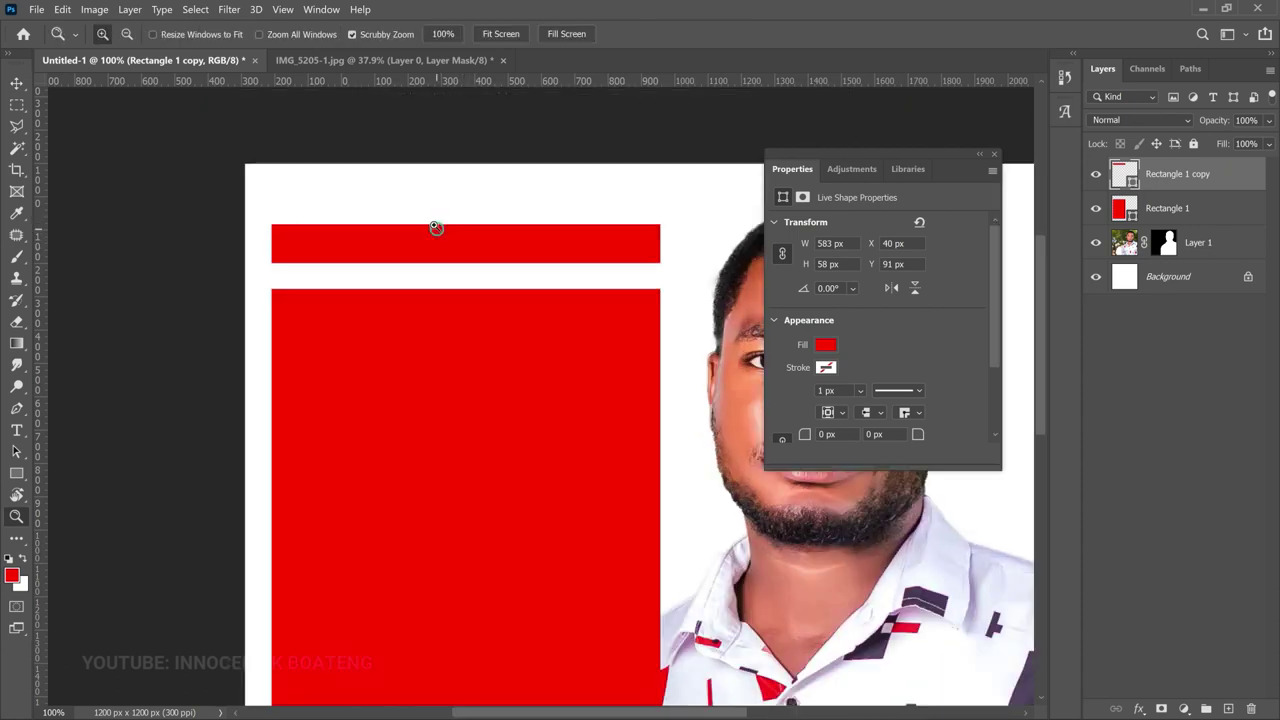
click(431, 217)
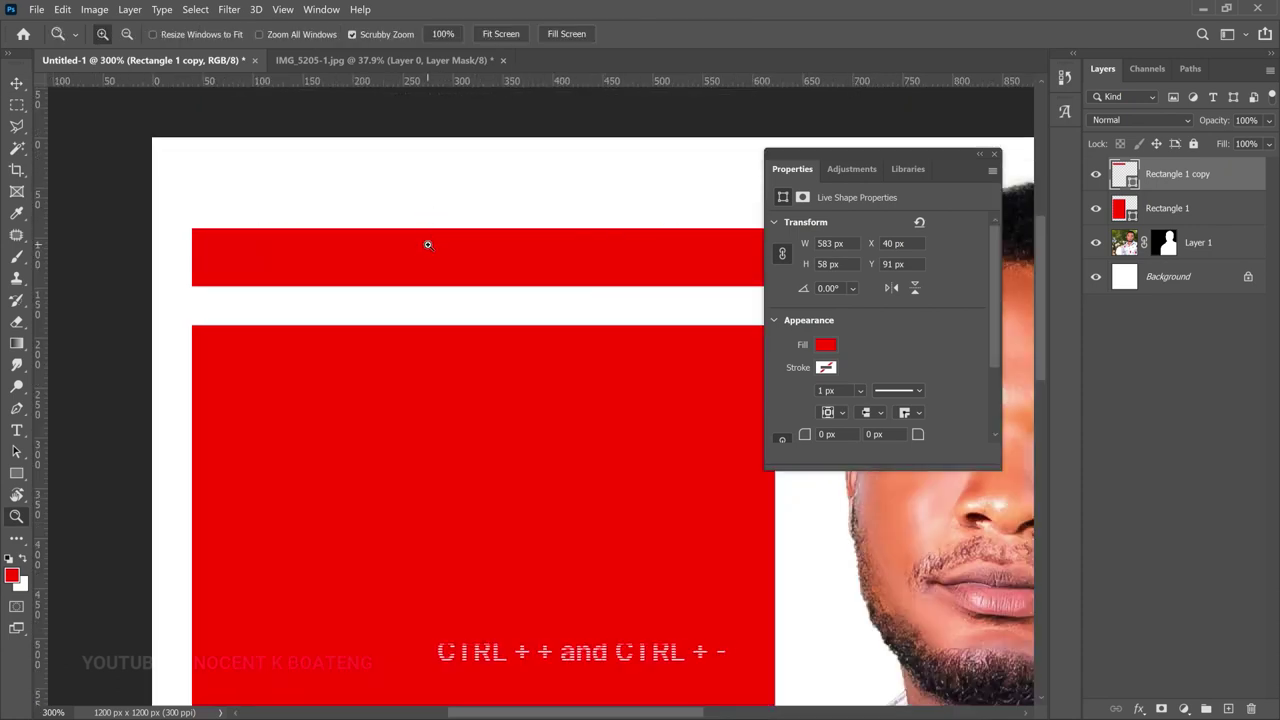
key(ctrl+t)
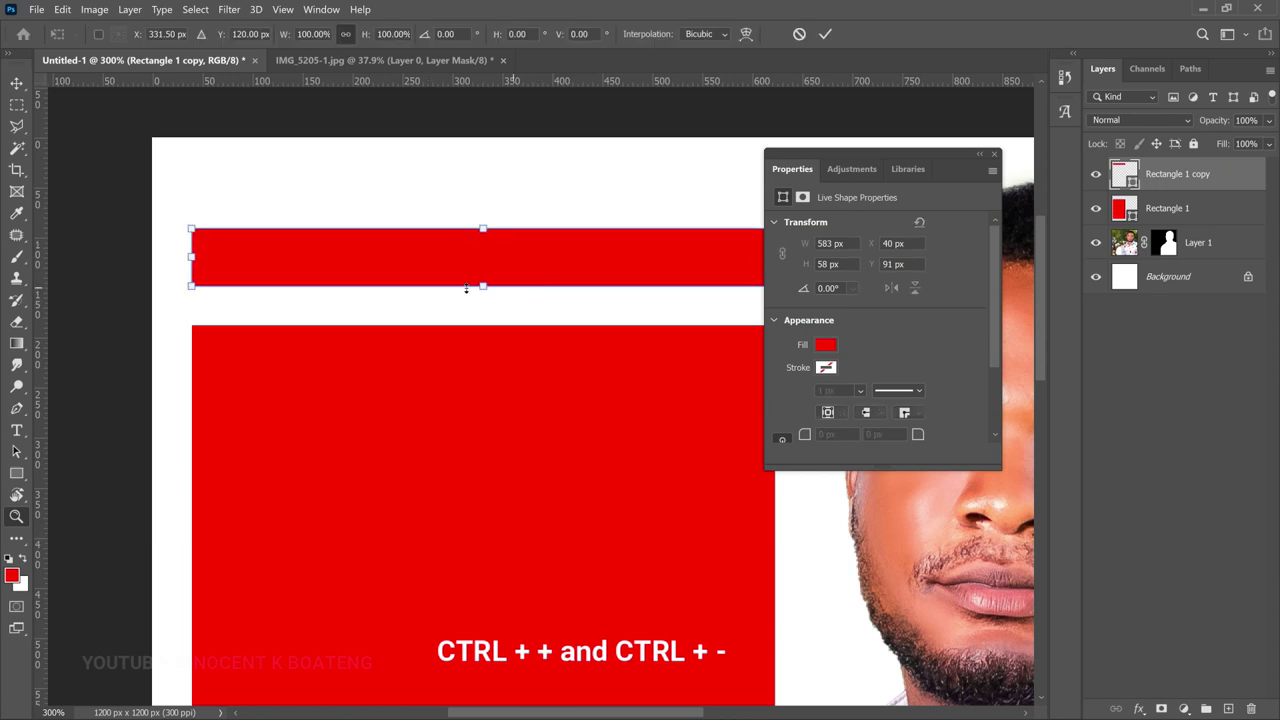
mouse_move(483, 287)
mouse_down()
mouse_move(483, 311)
mouse_move(481, 300)
mouse_up()
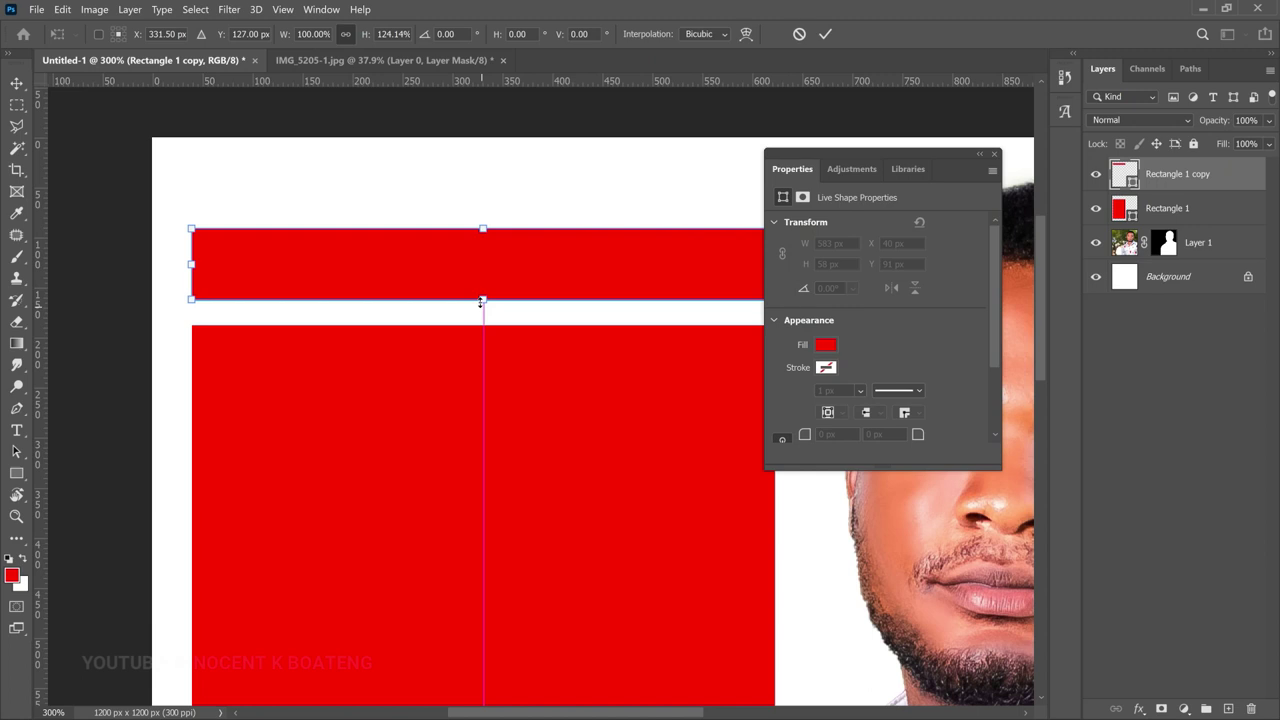
key(Return)
alt+click(481, 302)
alt+click(481, 302)
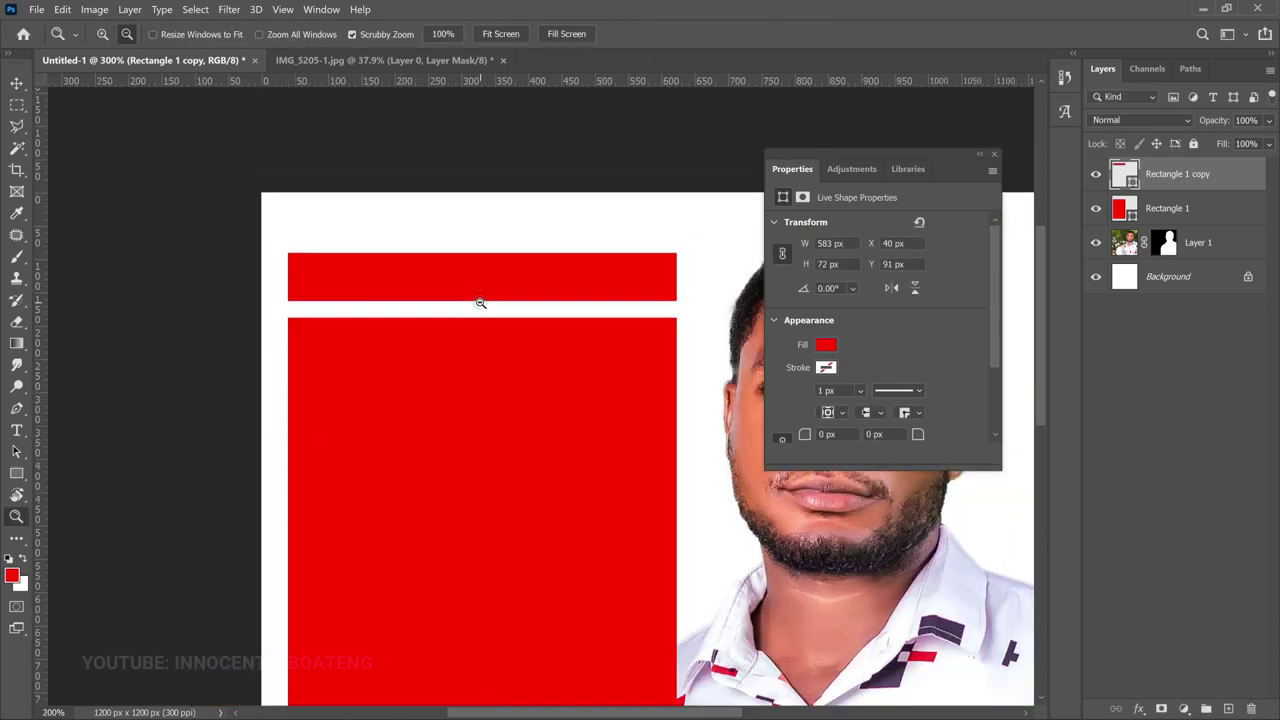
key(v)
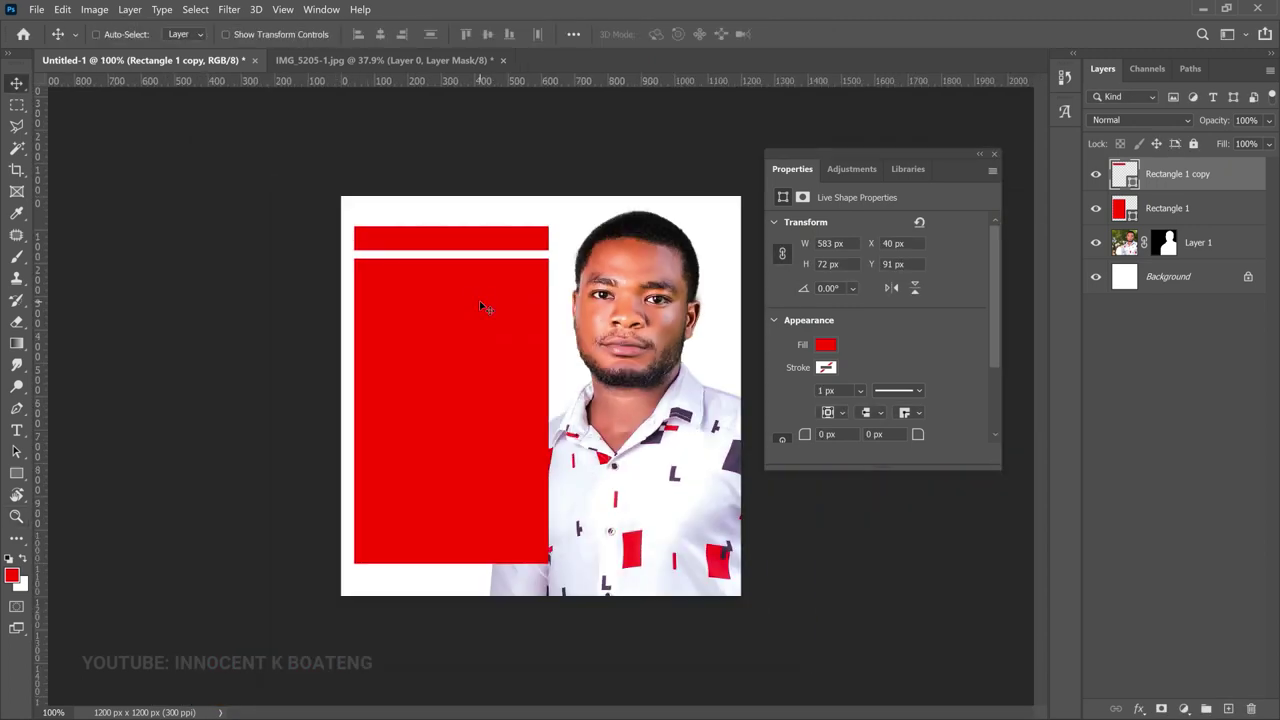
key(ctrl+j)
key(ctrl+j)
- Move the copied red strip below the big red block
drag(503, 250, 506, 578)
key(z)
click(506, 577)
click(506, 575)
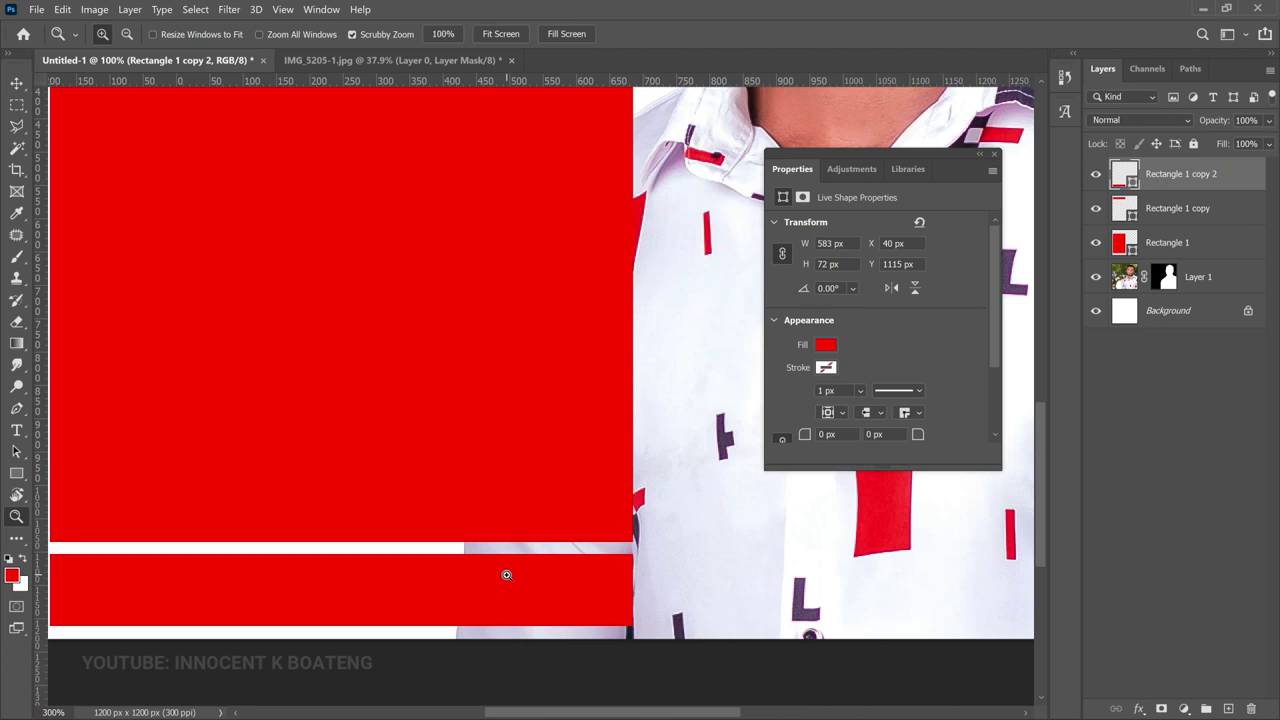
key(v)
key(ctrl+plus)
drag(570, 462, 995, 410)
key(z)
click(995, 410)
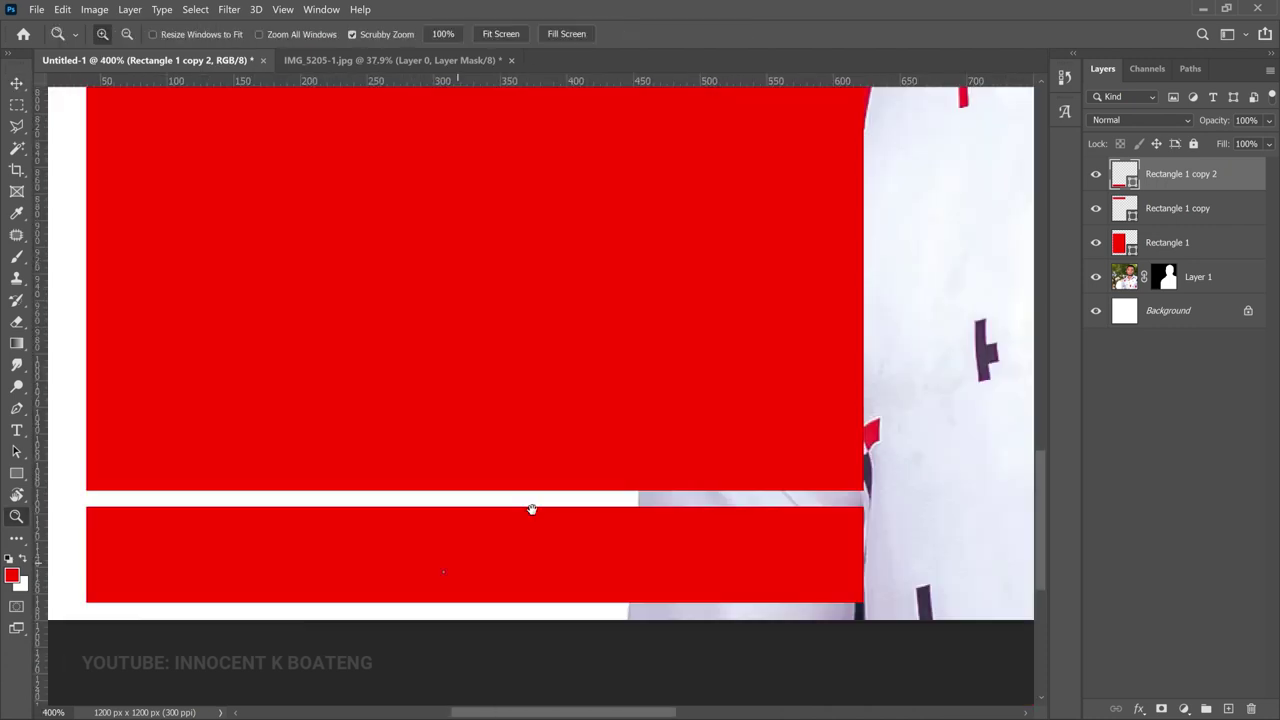
- Squash the bottom strip to roughly 40 px high to form a thin footer bar
key(ctrl+t)
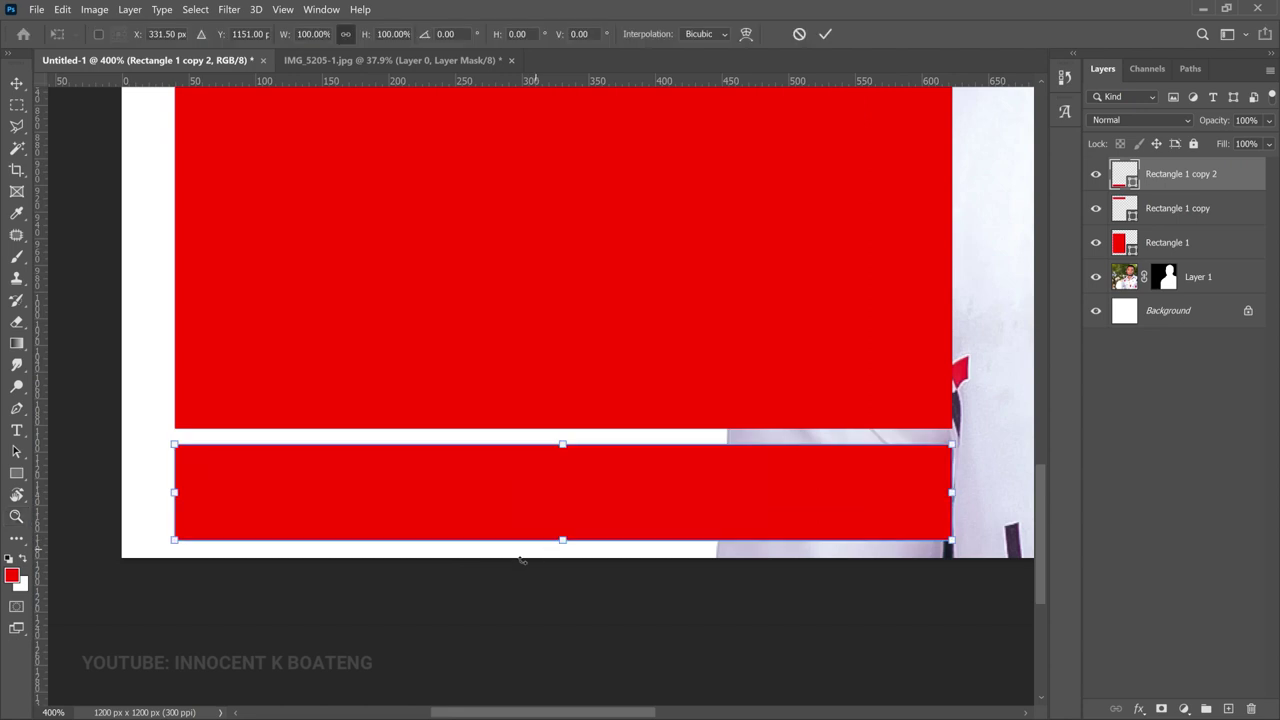
drag(561, 542, 559, 500)
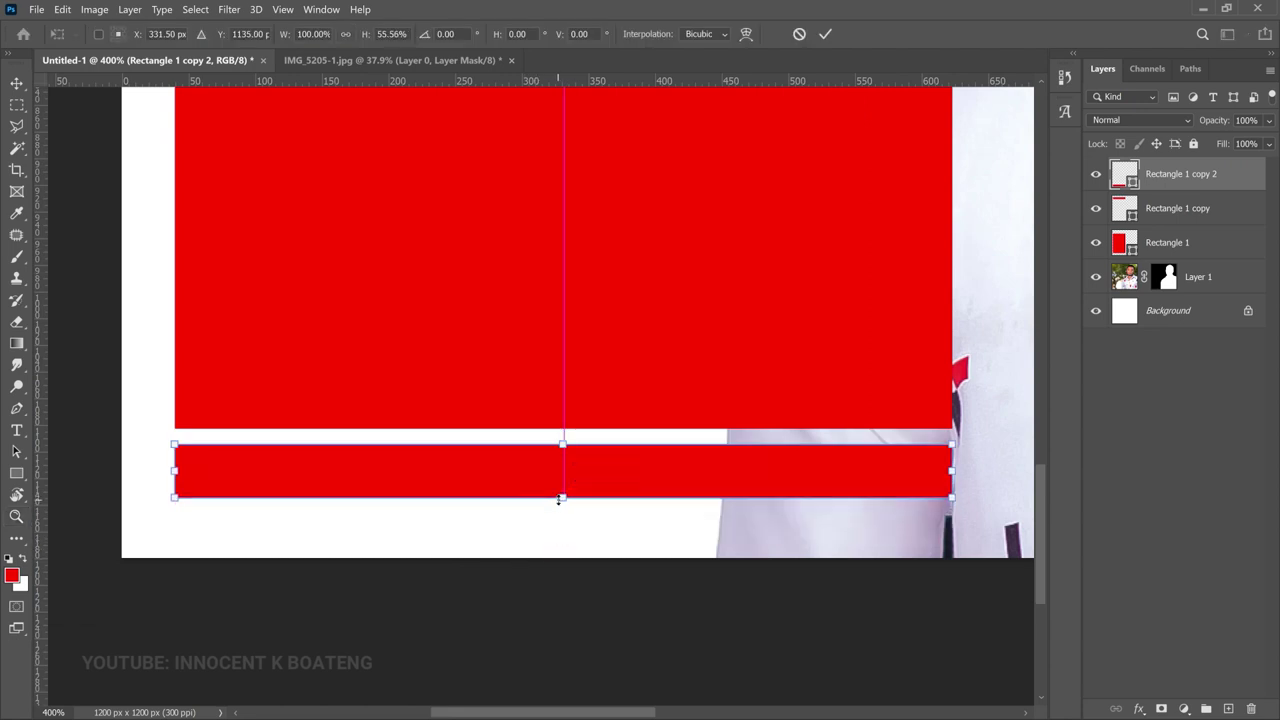
key(Return)
key(z)
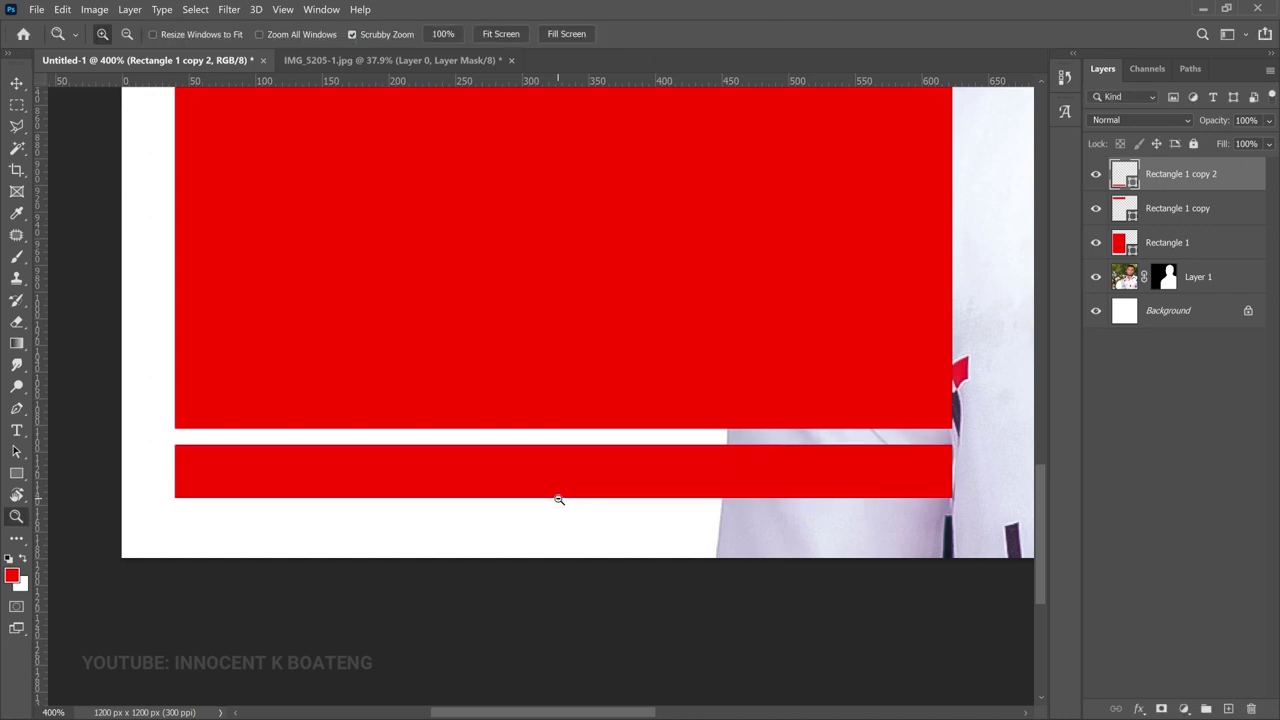
key(ctrl+1)
key(v)
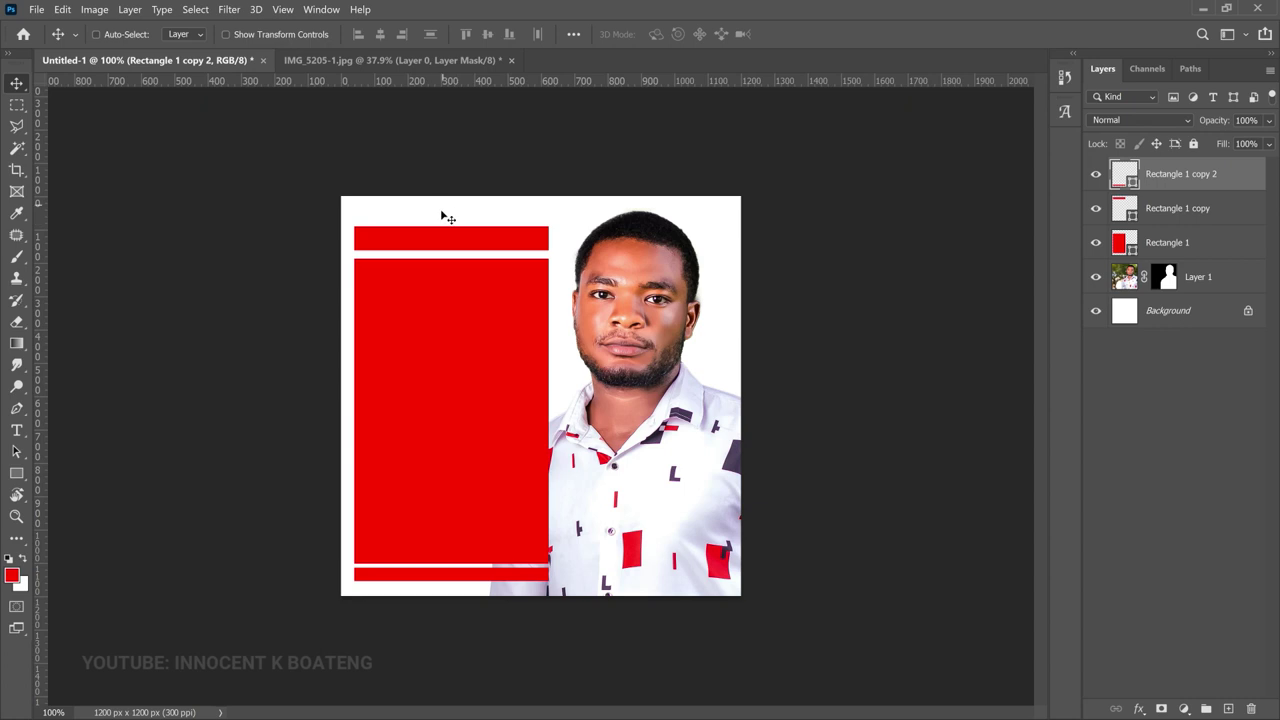
- Shorten the big red block (Rectangle 1) by pulling its top edge down
right_click(469, 319)
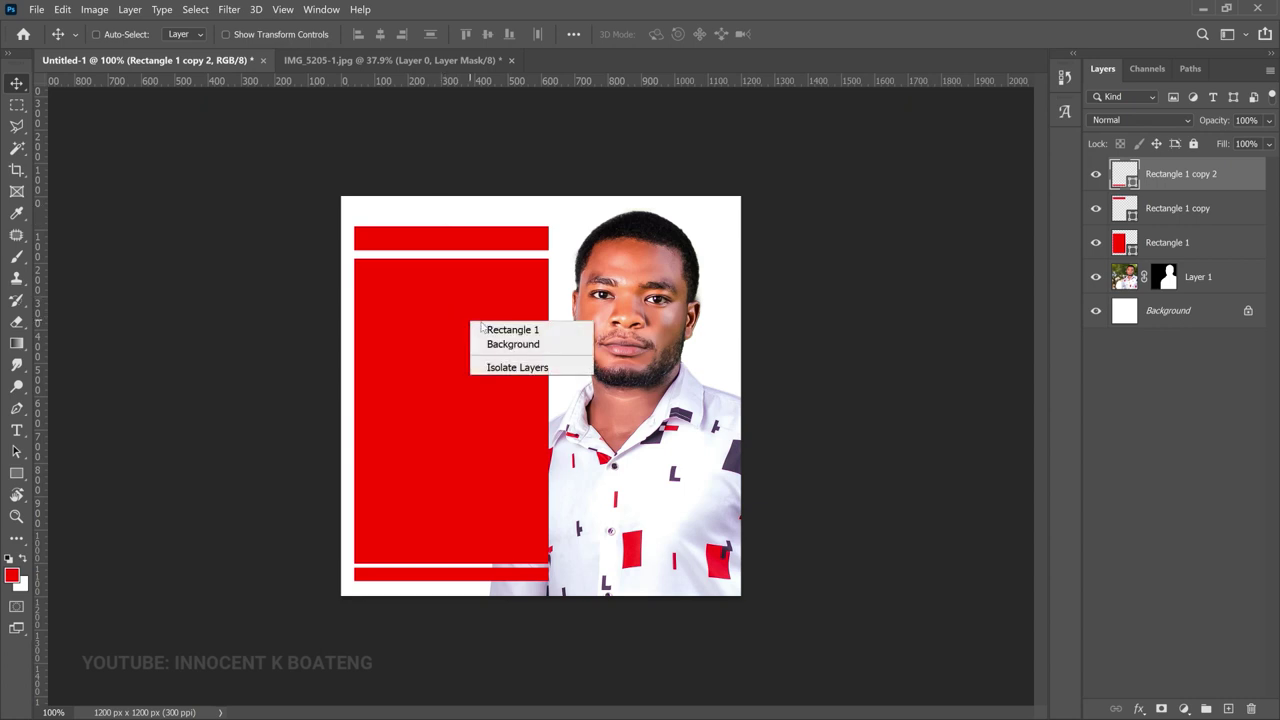
click(485, 327)
key(ctrl+t)
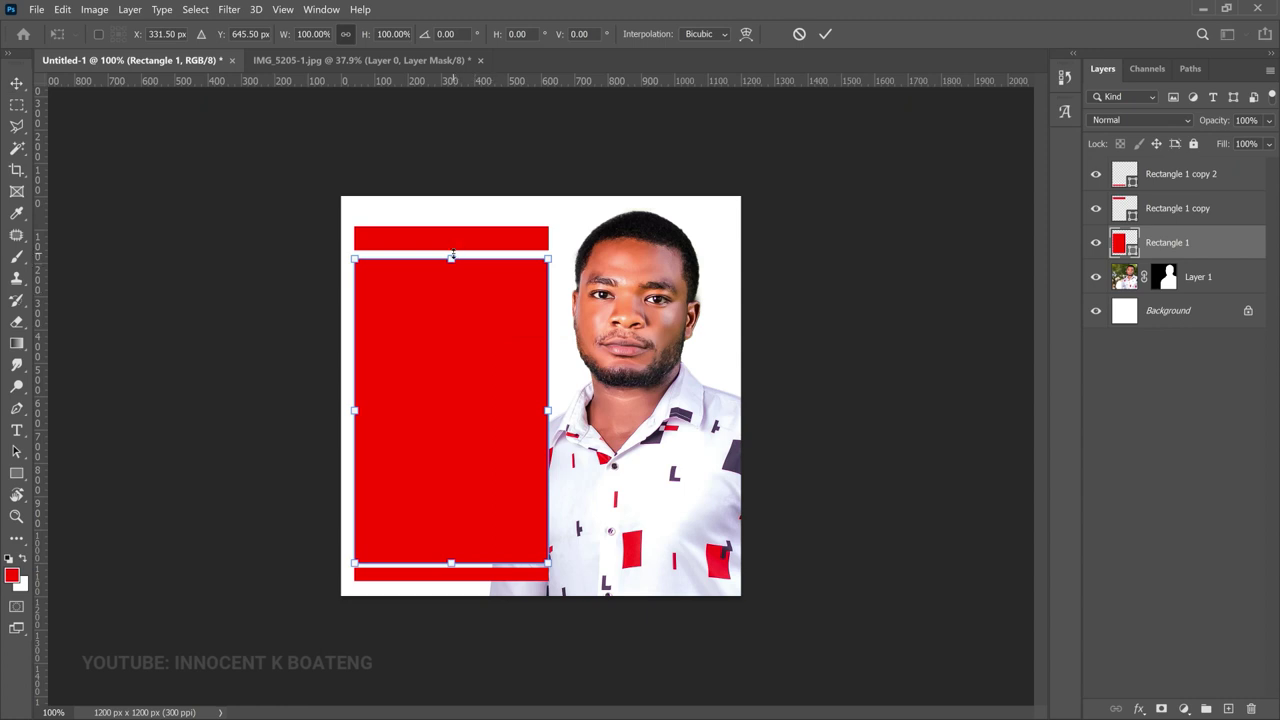
drag(451, 257, 451, 284)
key(Return)
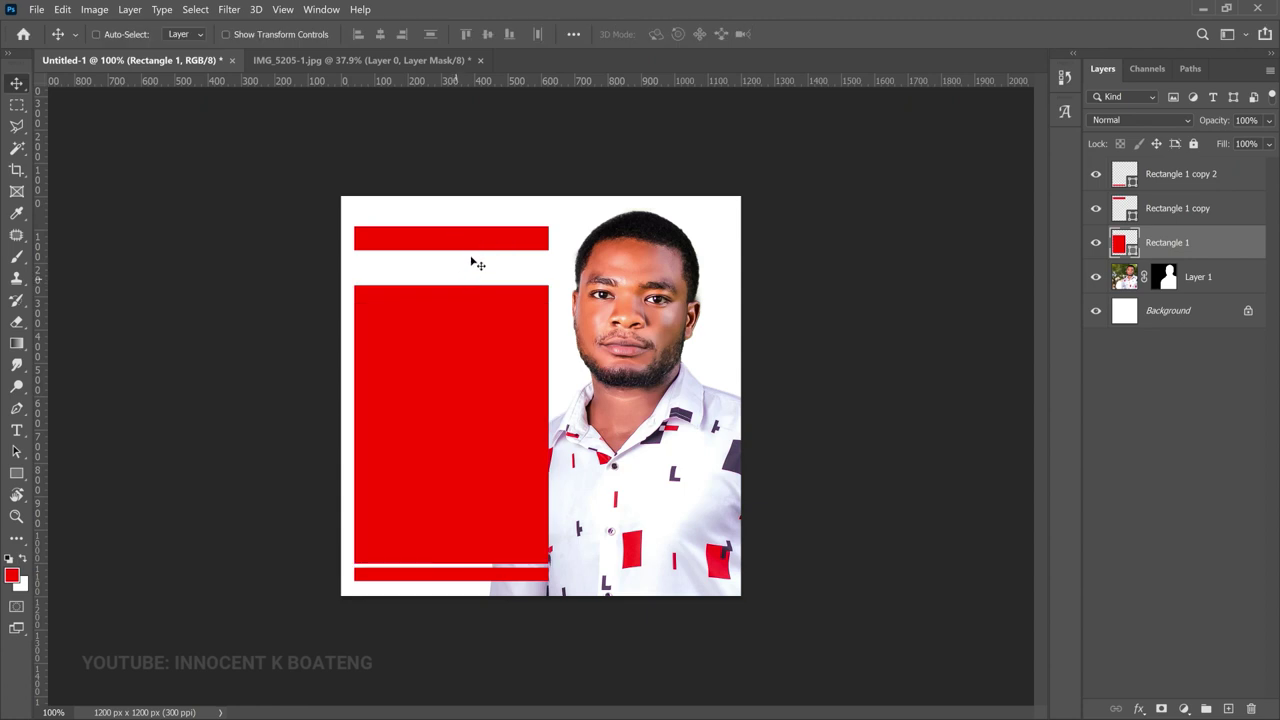
- Move the header bar (Rectangle 1 copy) down to sit just above the block with a narrow gap
right_click(518, 255)
click(518, 255)
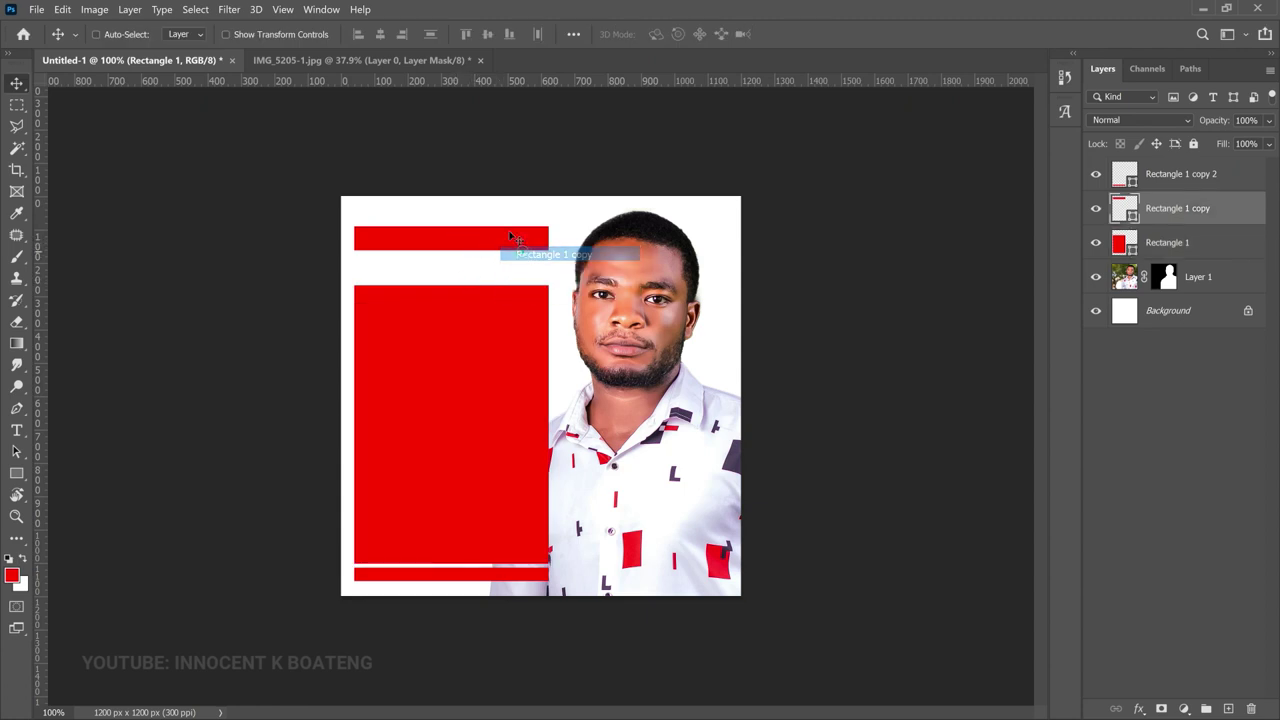
drag(500, 234, 503, 256)
key(Down)
key(Down)
key(Down)
key(Down)
key(Down)
key(Down)
key(Down)
key(Down)
key(Down)
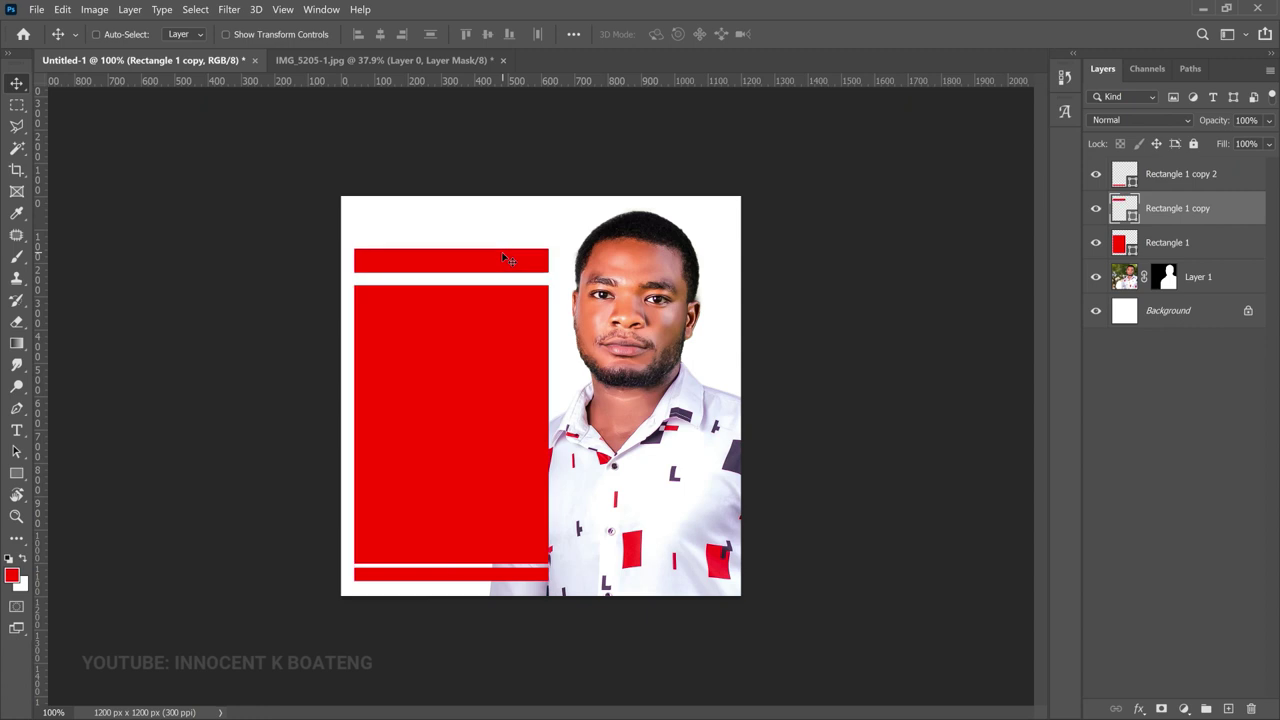
key(Down)
key(Down)
key(Down)
key(Down)
key(Down)
key(Down)
key(Down)
key(Down)
key(Down)
key(Down)
key(Down)
key(Down)
key(Down)
key(Down)
key(Down)
key(Down)
key(Down)
key(Down)
key(Down)
key(Down)
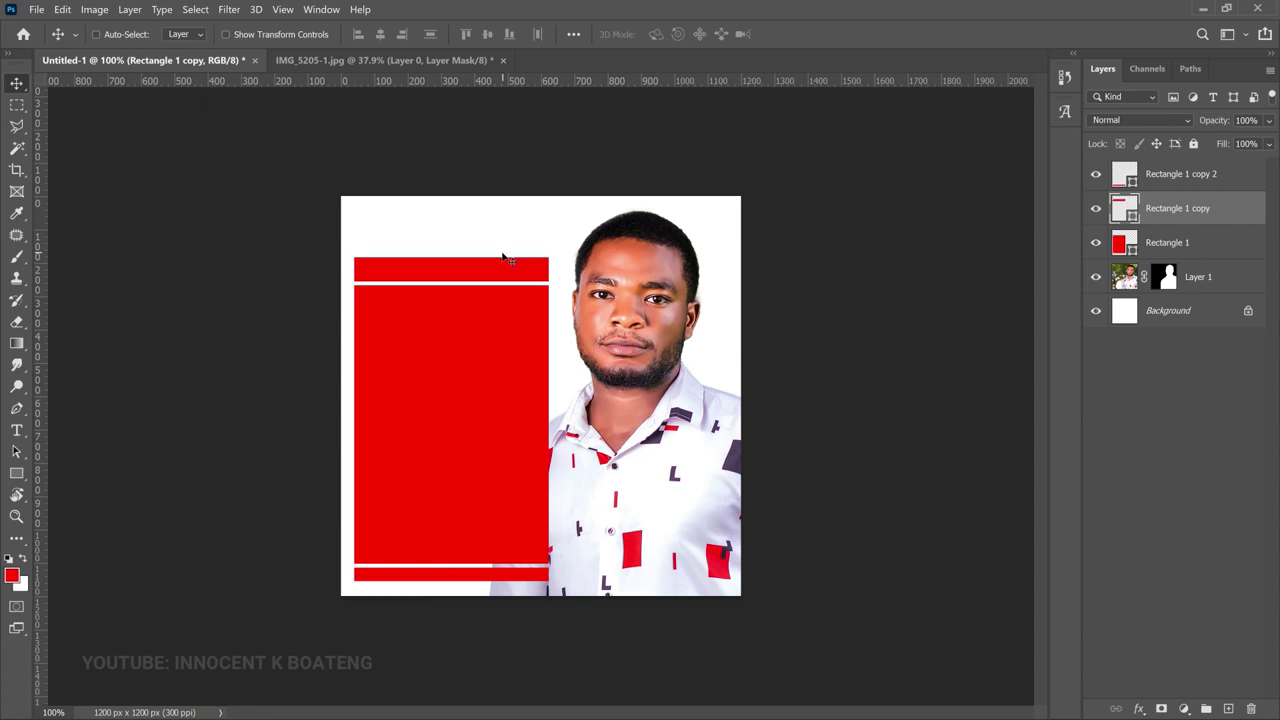
key(alt+bracketright)
key(ctrl+plus)
key(ctrl+plus)
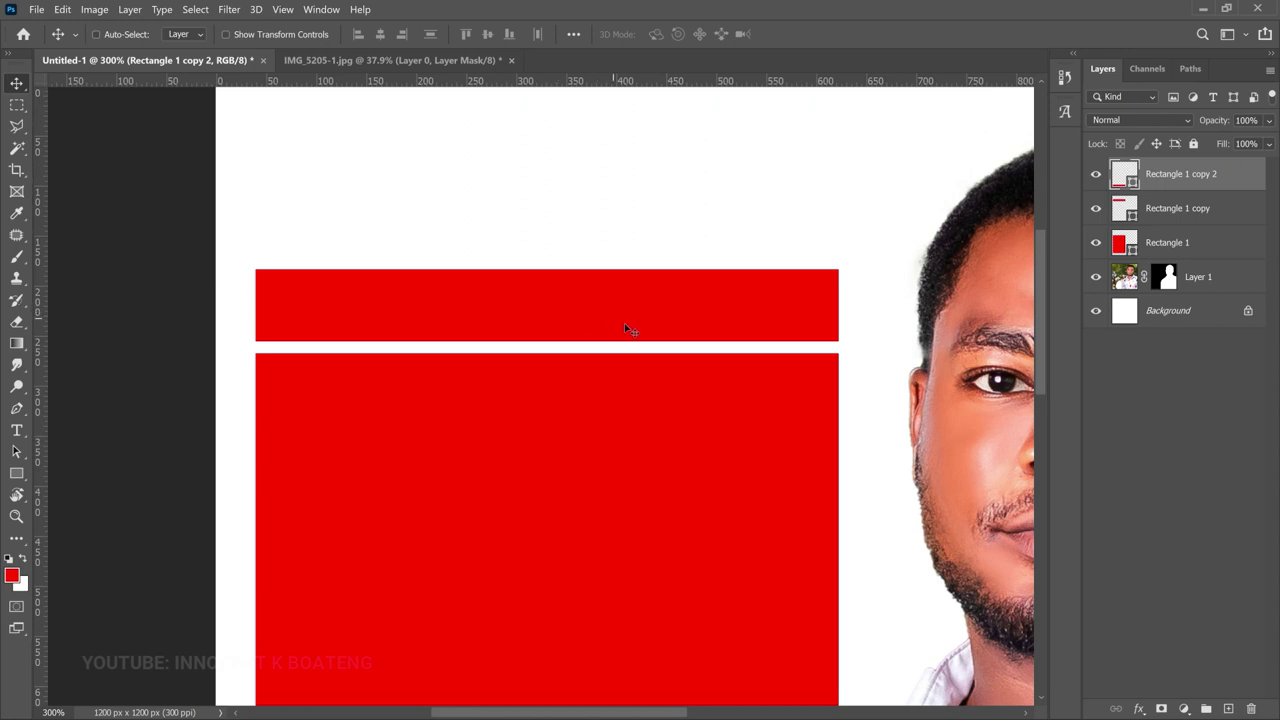
key(alt+bracketleft)
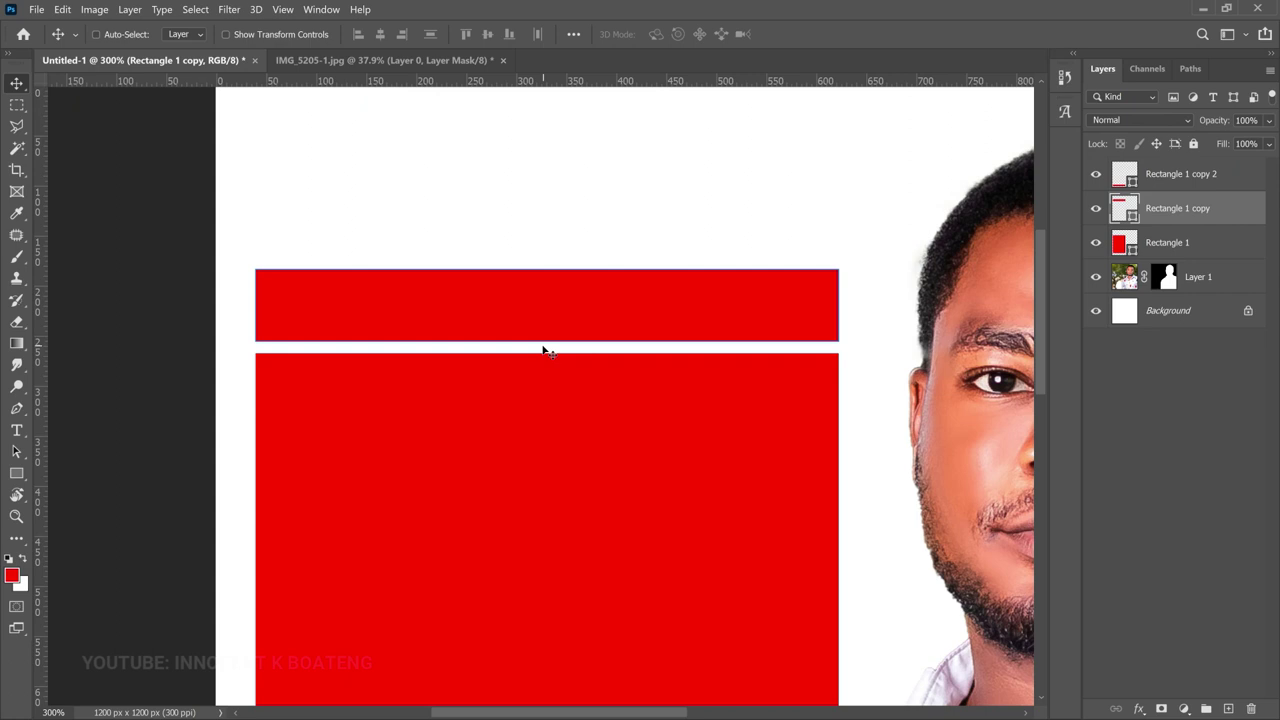
scroll(543, 350, down, 2)
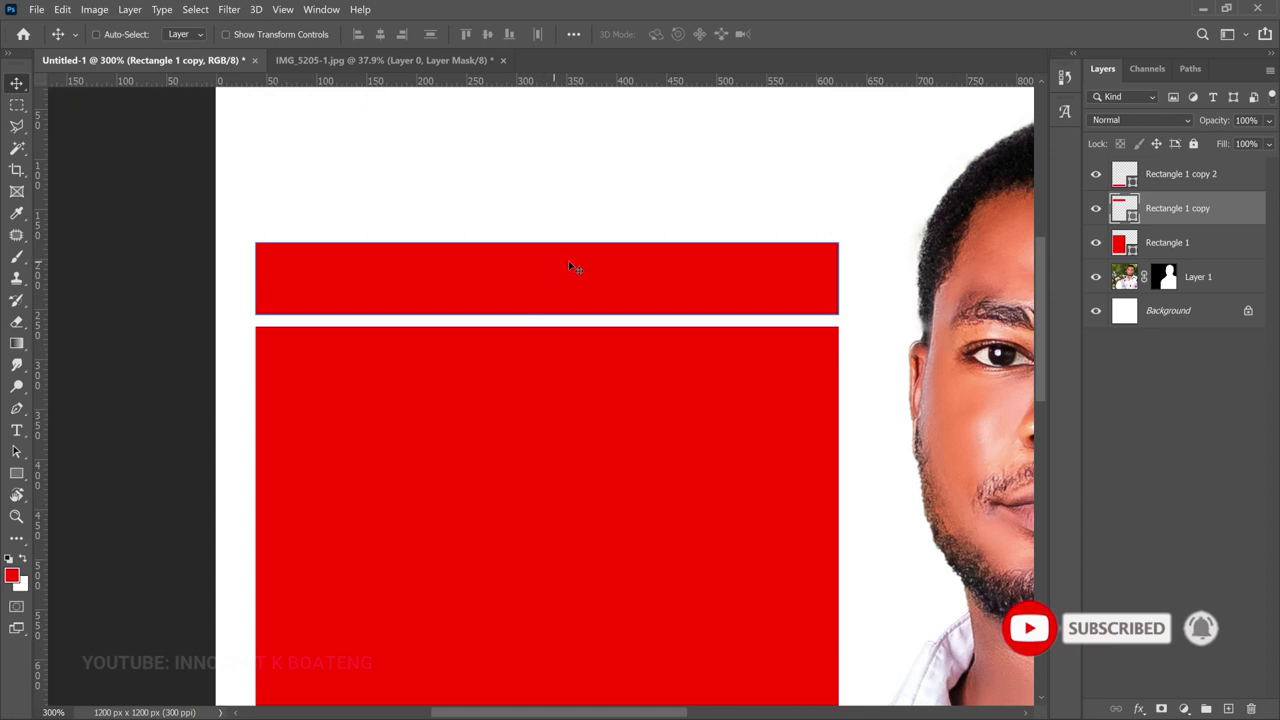
- Add the pasted 'DECLARATION OF INTENT' title on the header bar at 9 pt
drag(575, 264, 575, 248)
key(t)
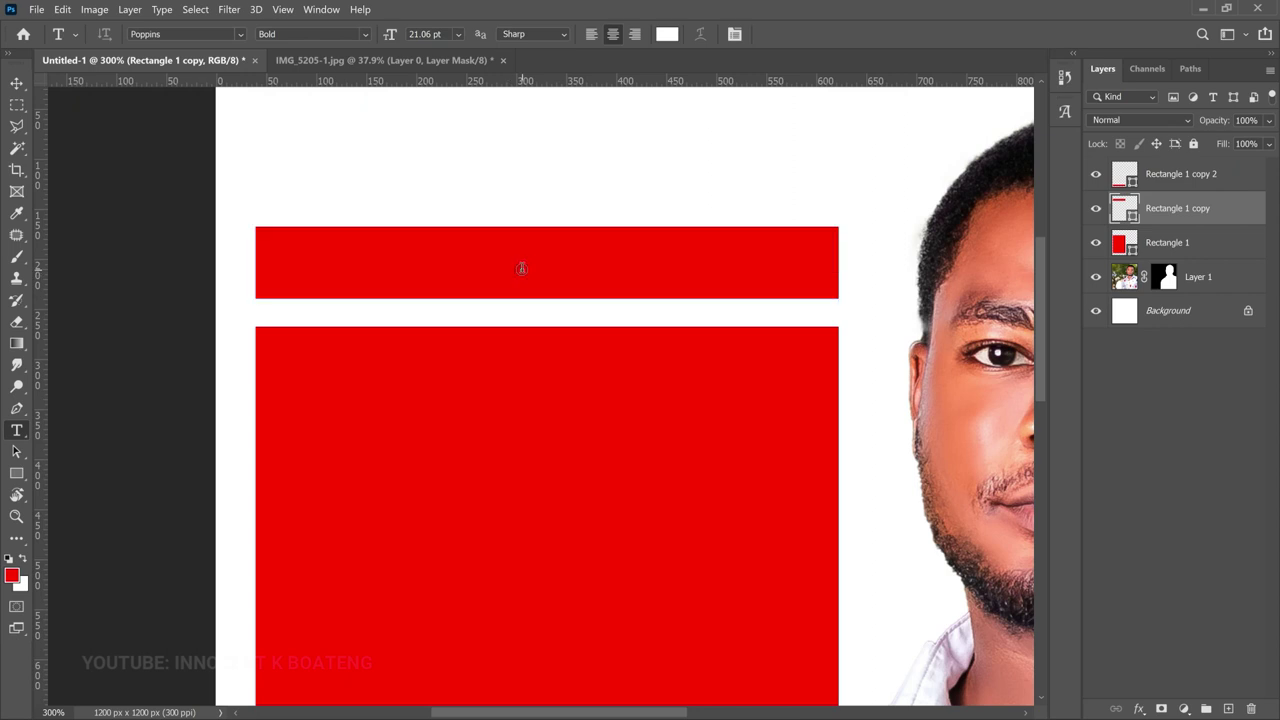
click(521, 267)
key(ctrl+v)
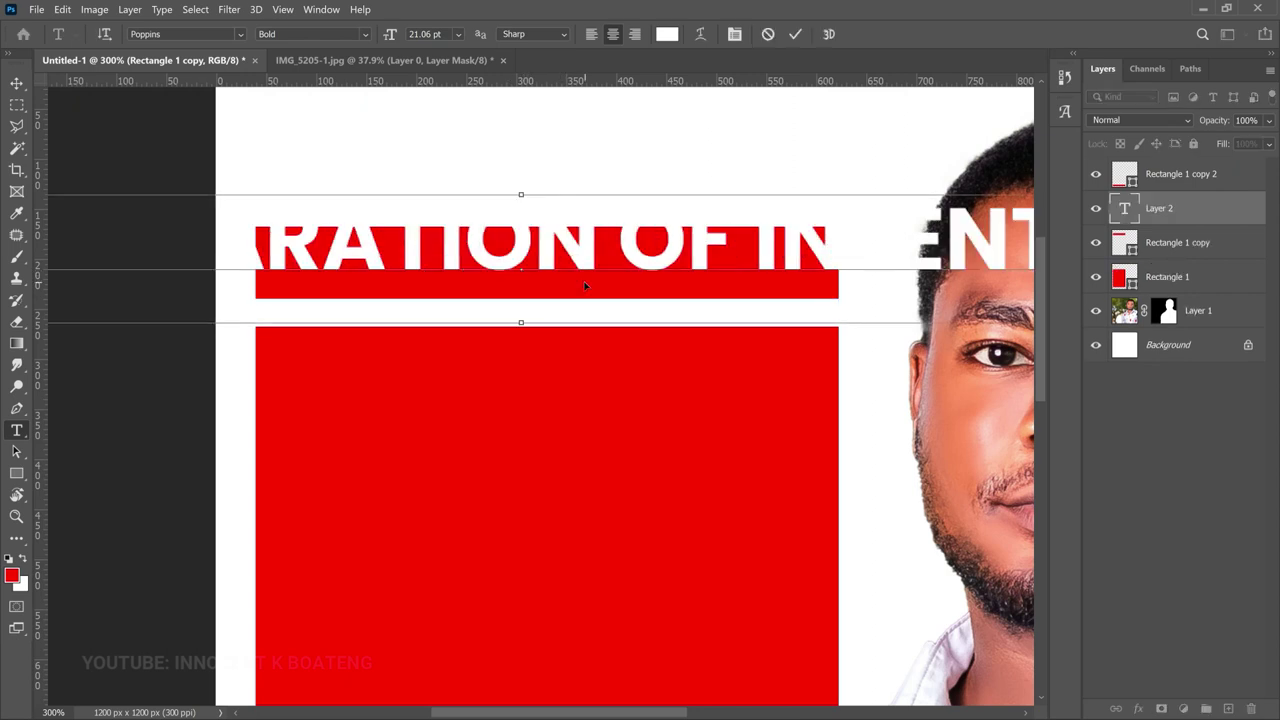
key(ctrl+a)
drag(391, 37, 383, 40)
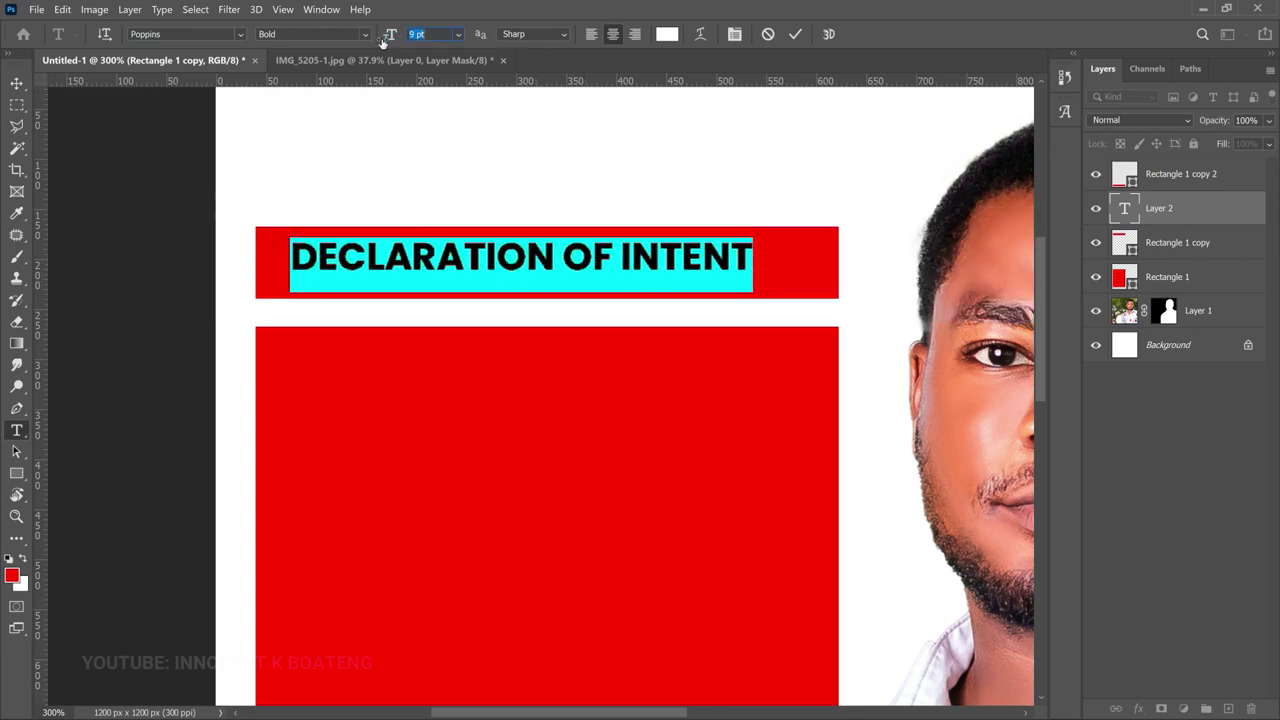
click(16, 83)
- Enlarge the header text slightly and centre it on the red bar
key(ctrl+minus)
key(ctrl+t)
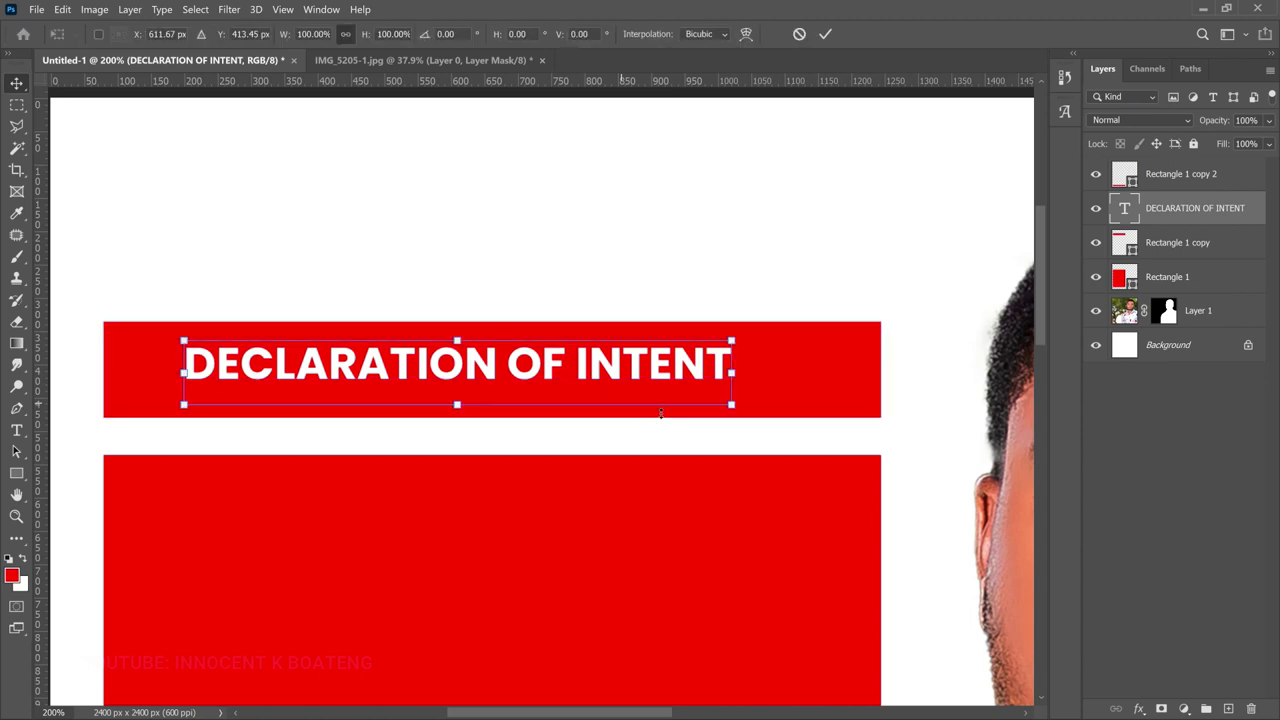
drag(730, 404, 835, 408)
mouse_move(718, 380)
mouse_down()
mouse_move(682, 380)
mouse_move(707, 377)
mouse_up()
key(Return)
key(ctrl+minus)
key(ctrl+minus)
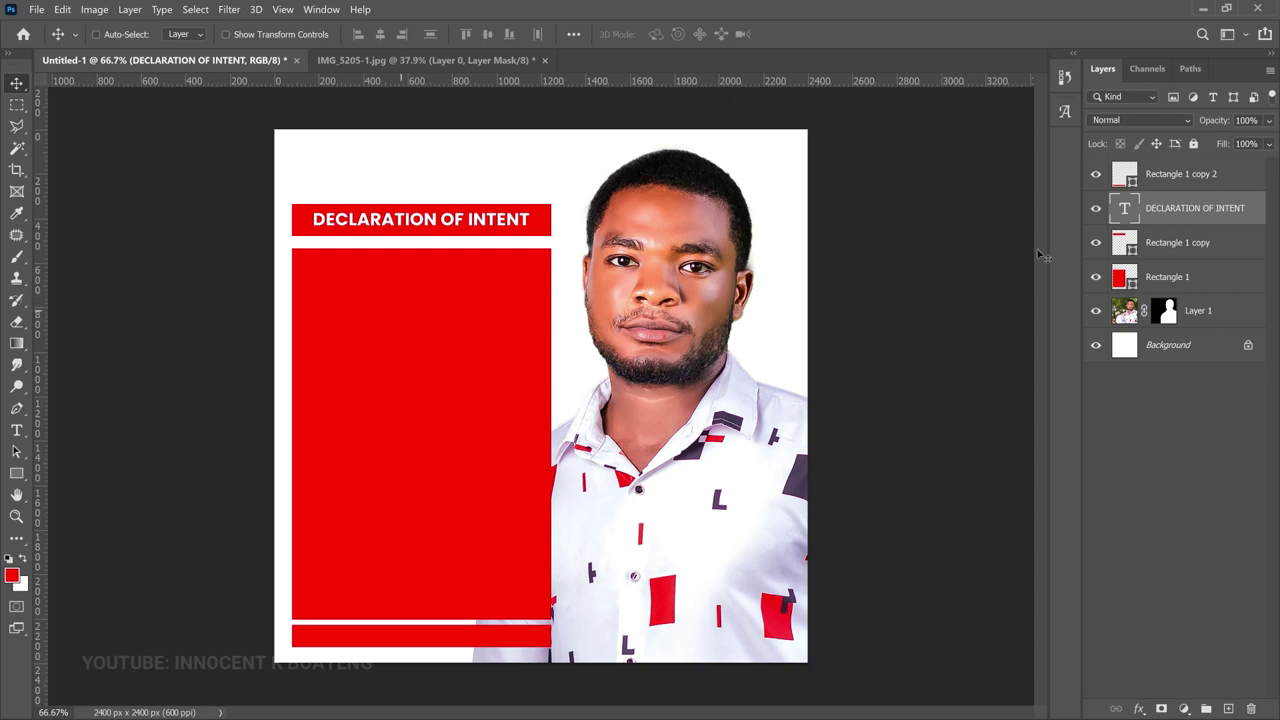
key(t)
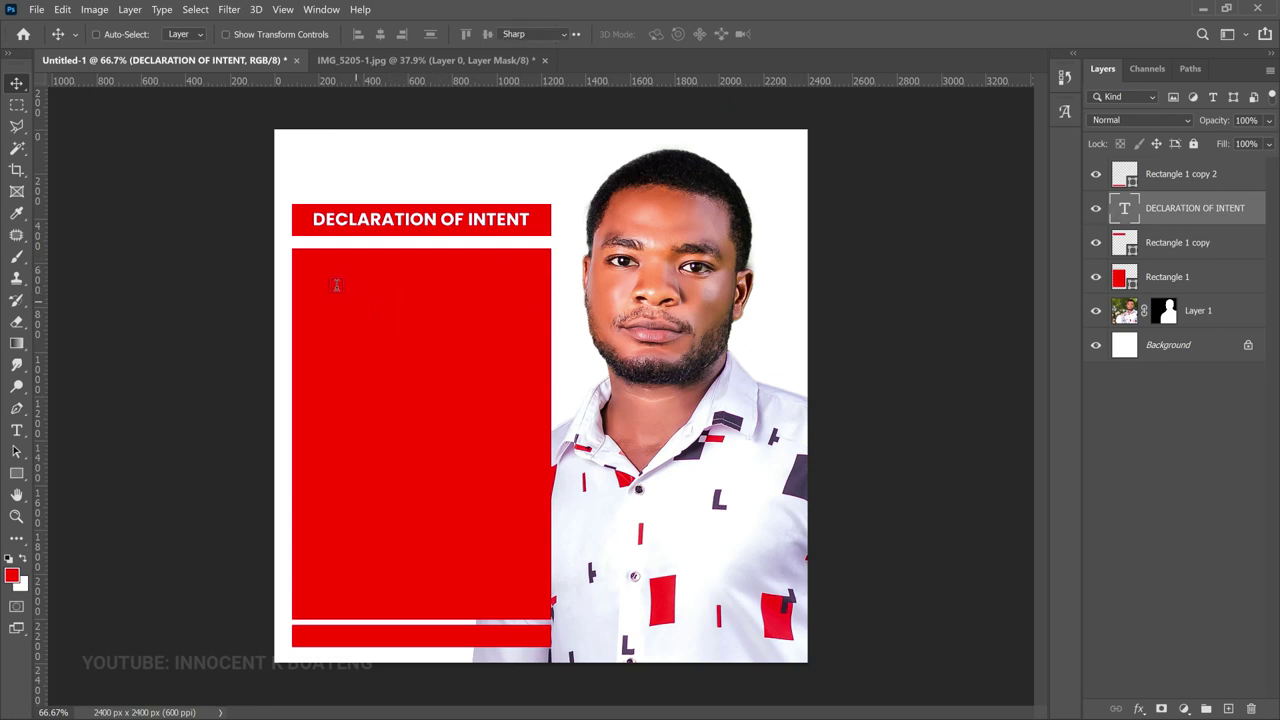
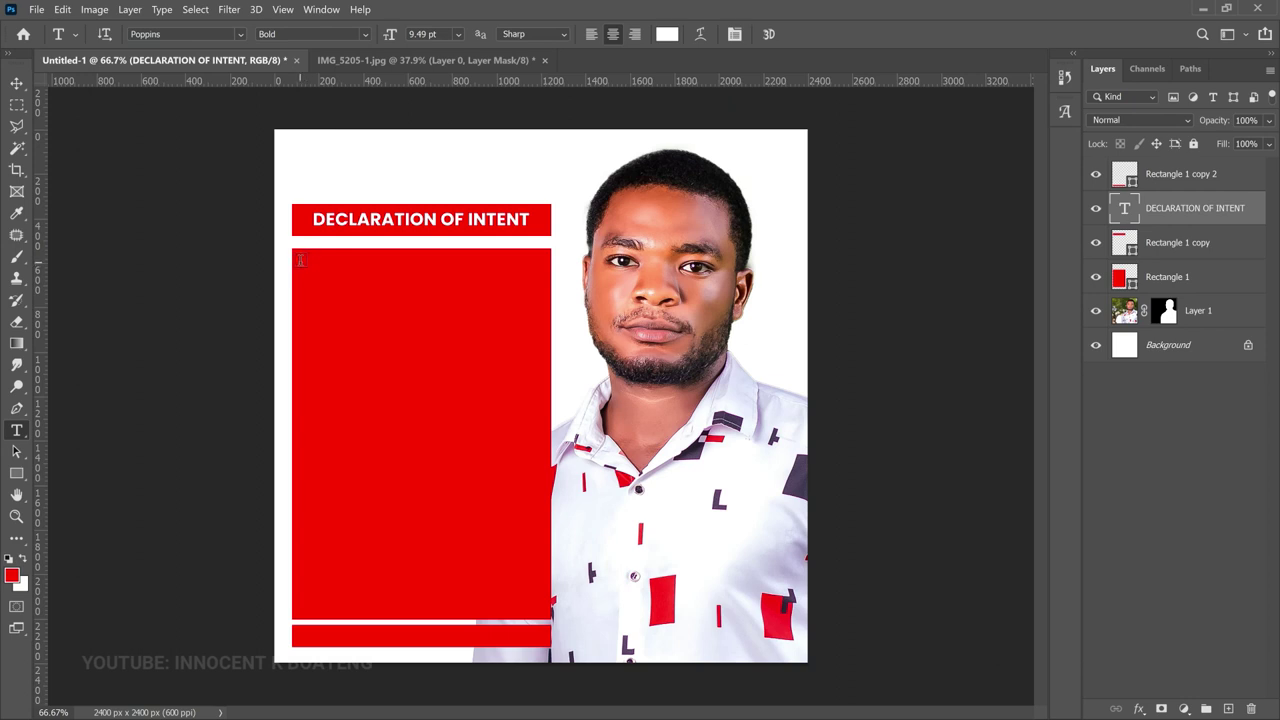
- Draw a paragraph text box inside the red panel and select all its placeholder text
drag(303, 261, 538, 606)
key(ctrl+Return)
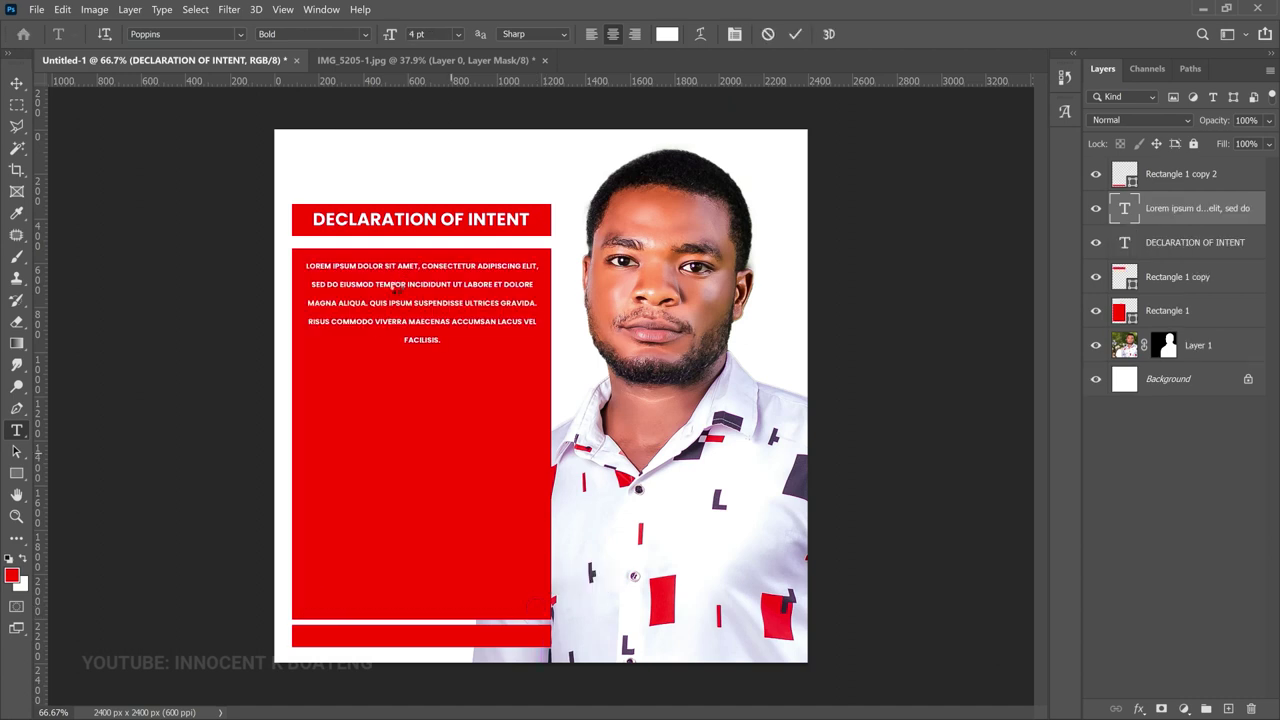
click(397, 291)
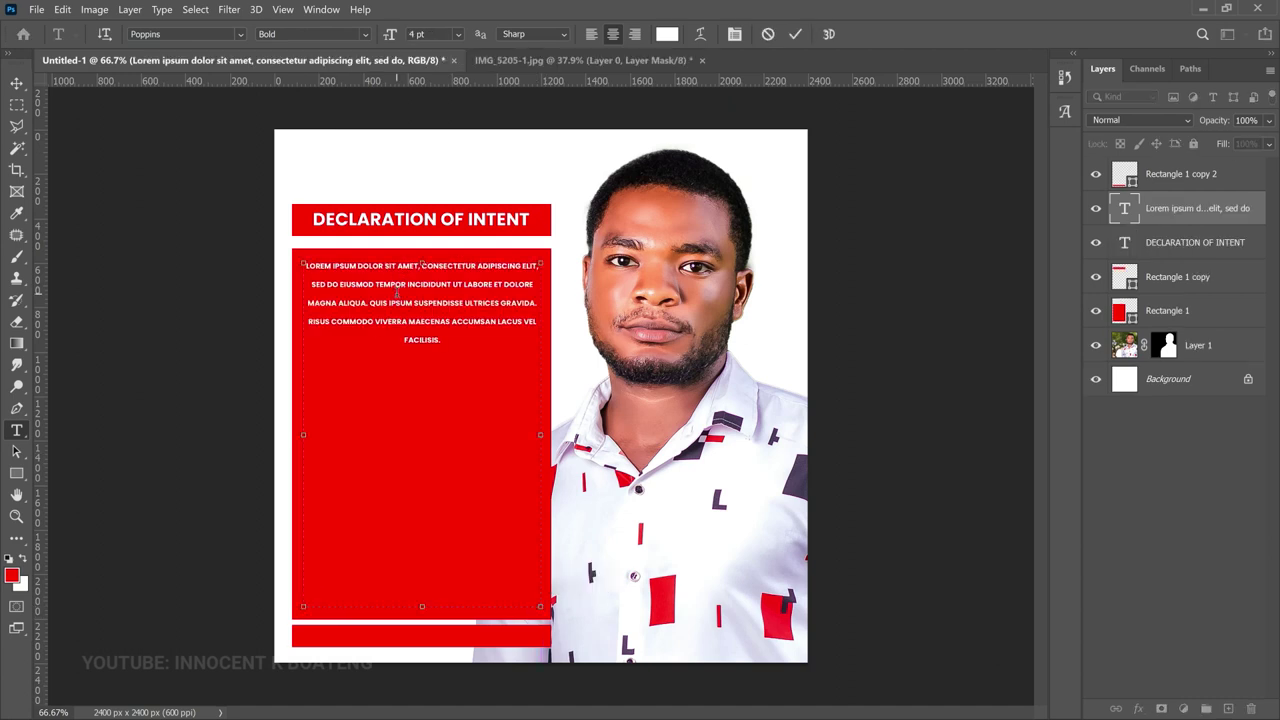
key(ctrl+a)
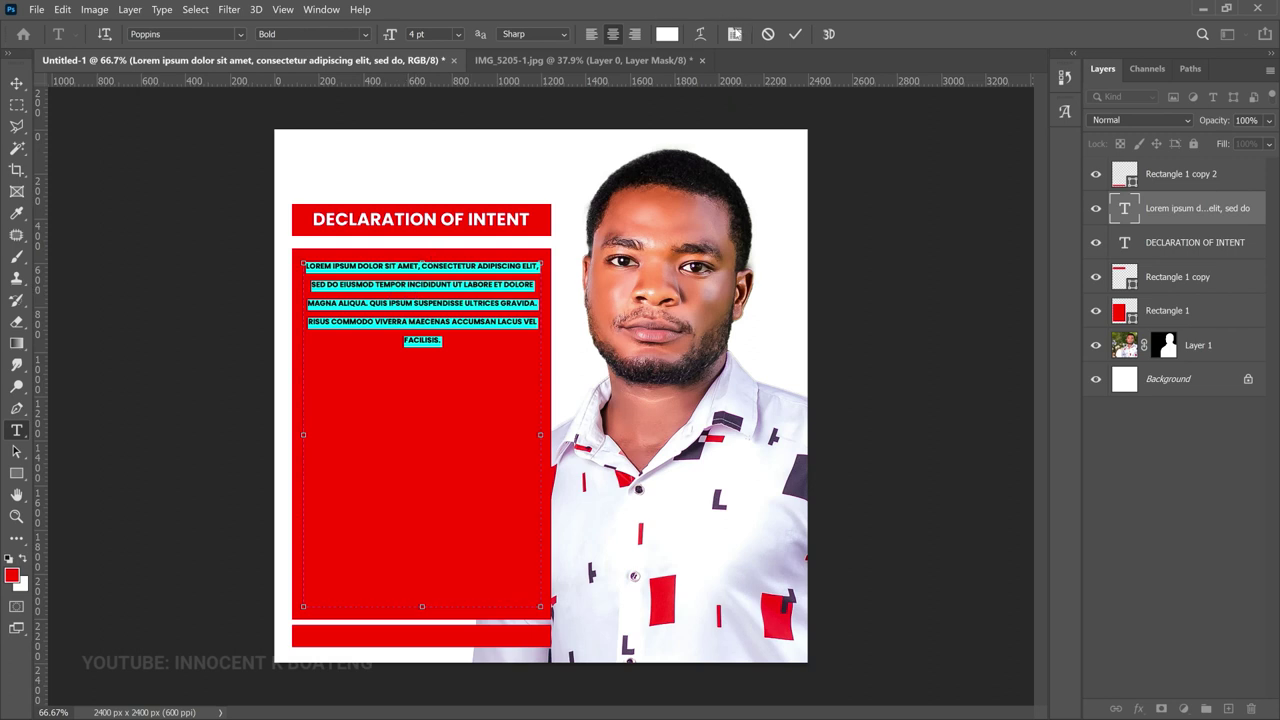
- Set Poppins Regular, All Caps off, 4 pt leading, left-aligned, then paste the candidacy declaration
click(734, 34)
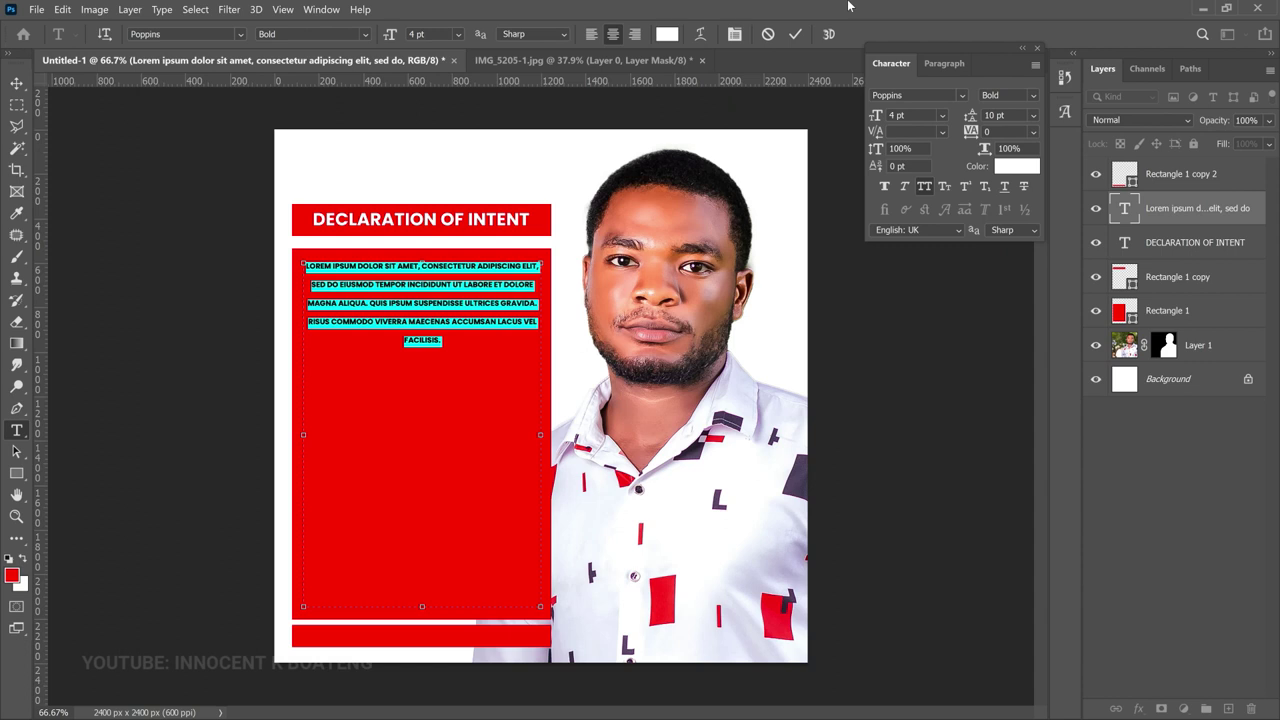
click(925, 187)
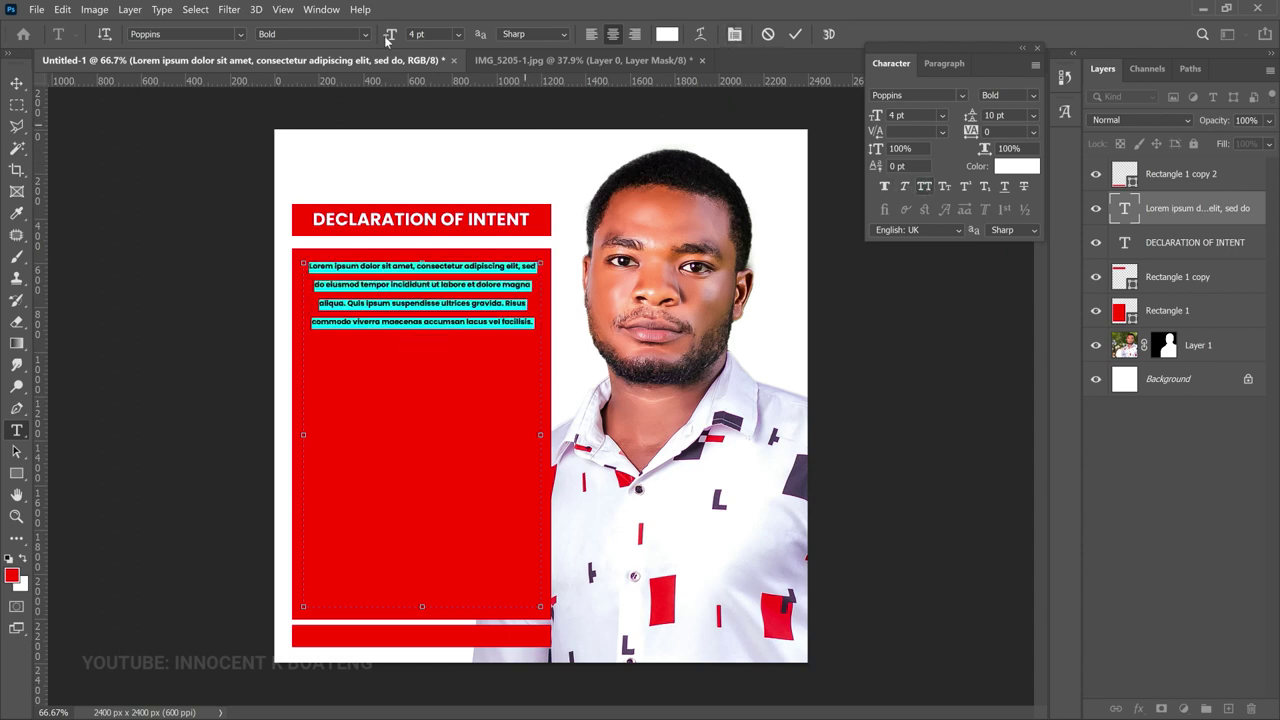
click(366, 35)
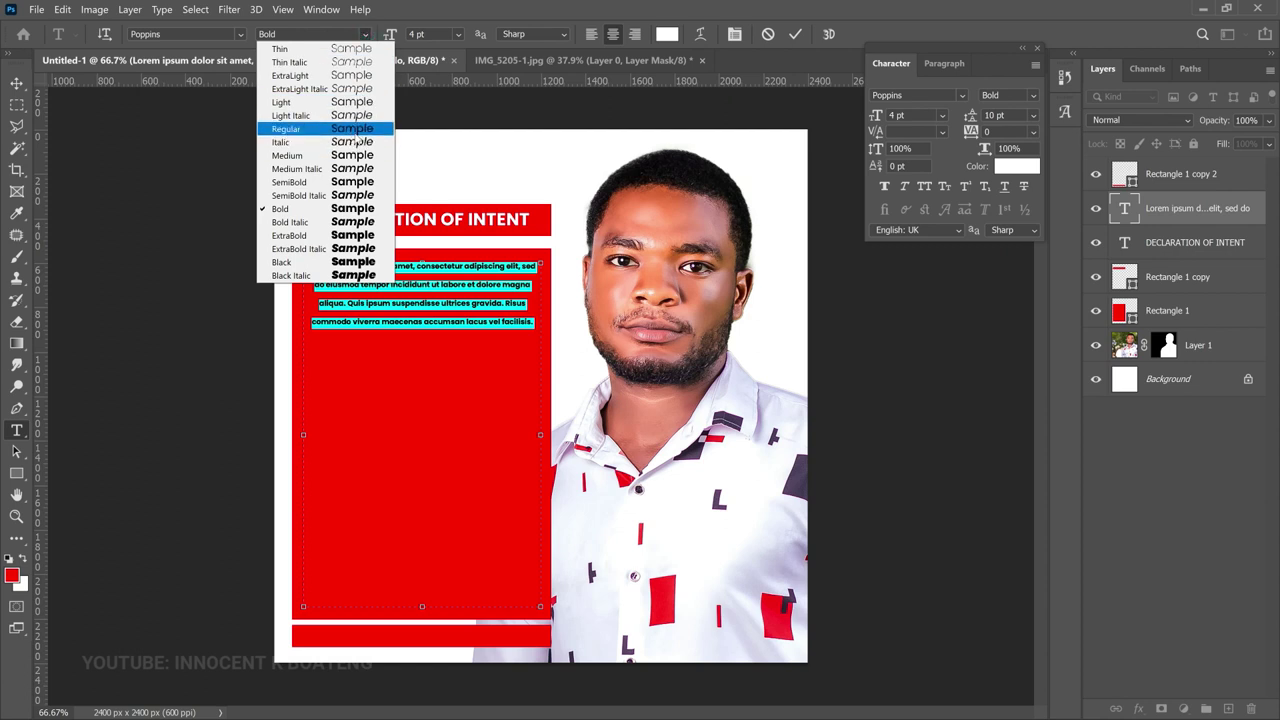
click(354, 132)
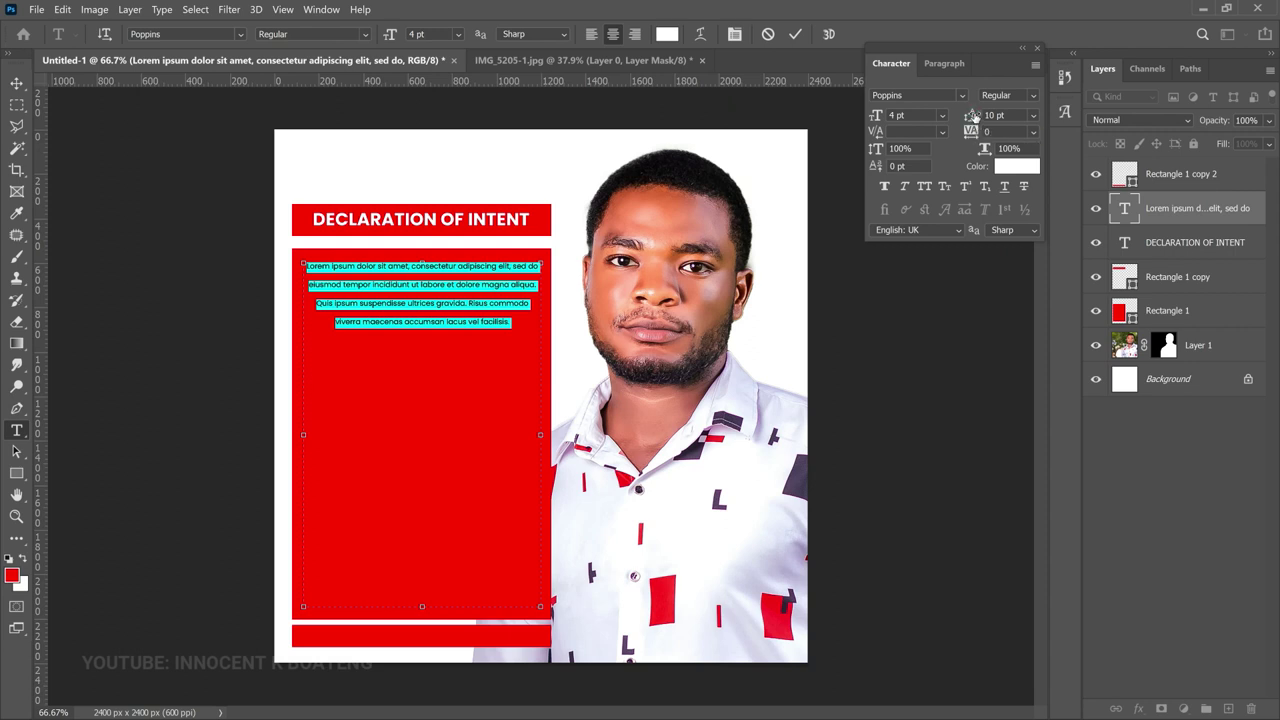
drag(972, 117, 964, 117)
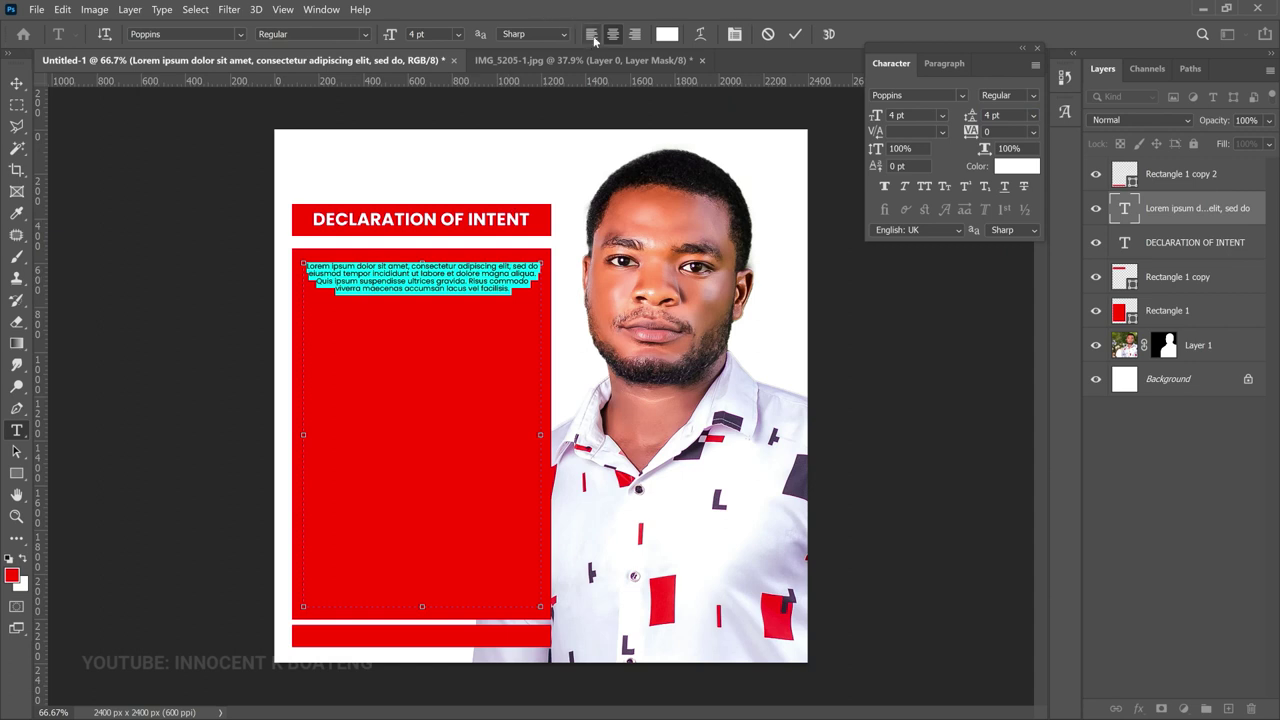
click(592, 36)
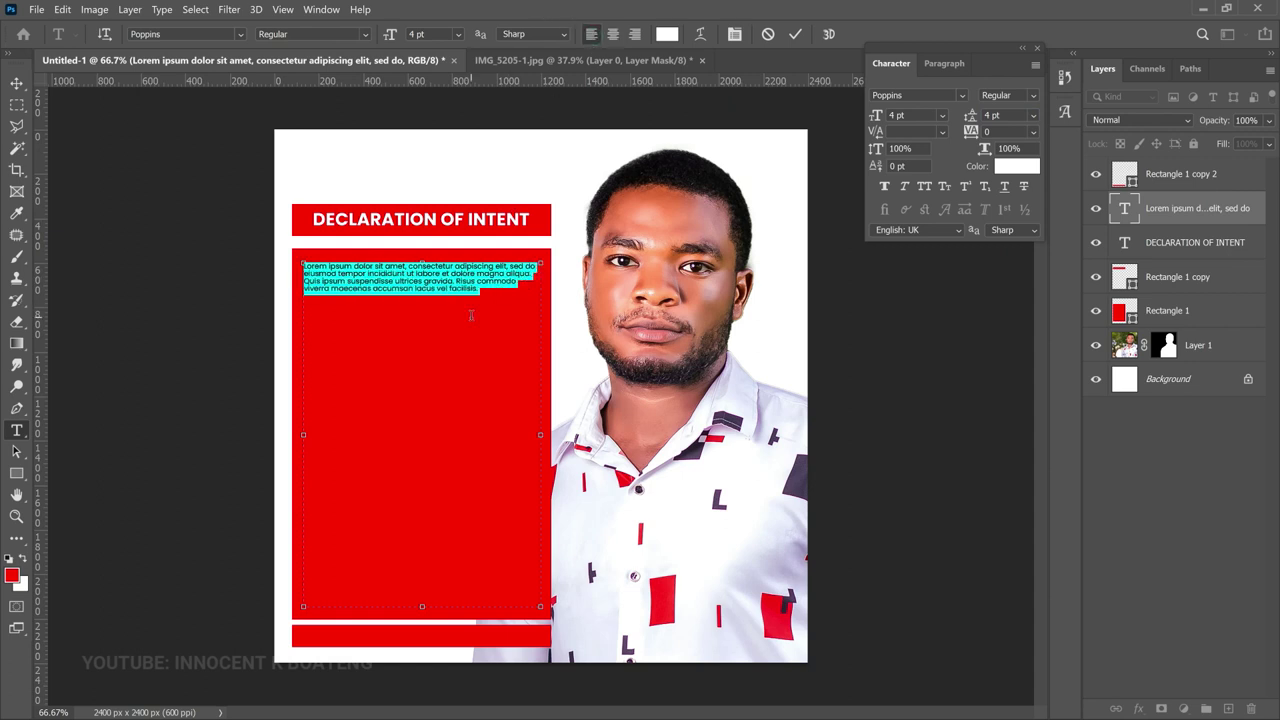
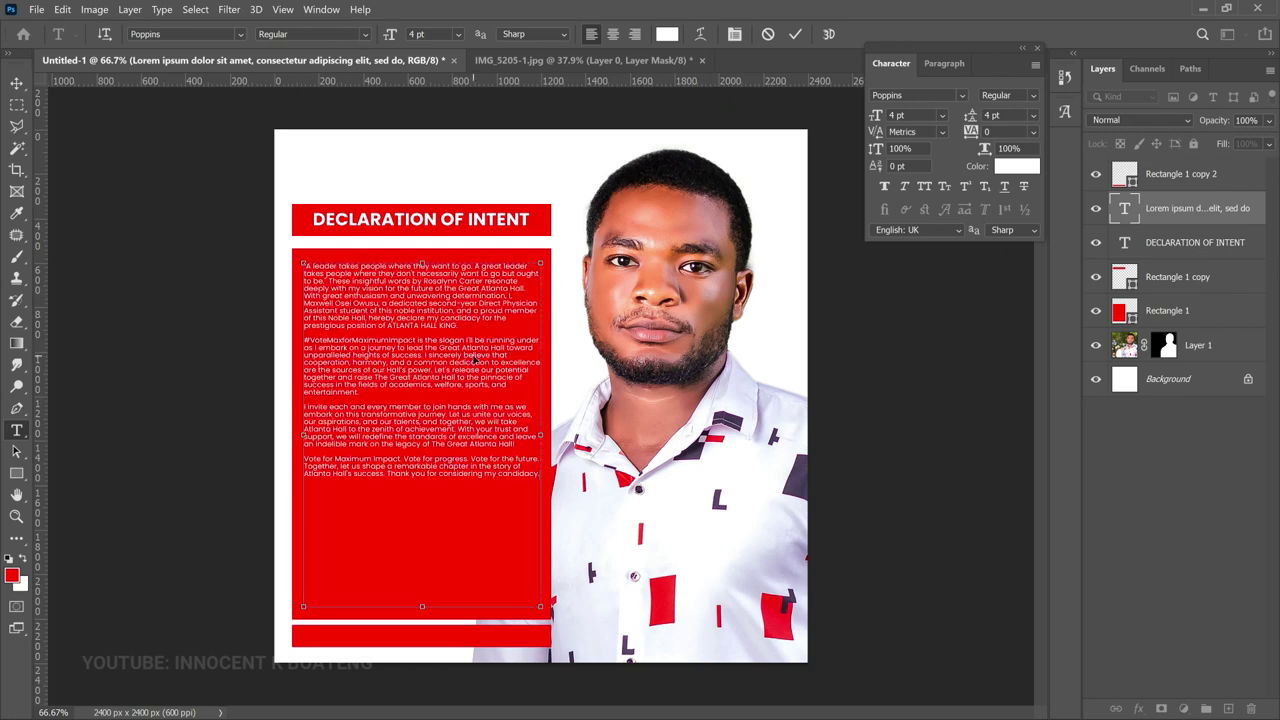
- Set the whole declaration to 5.5 pt font size with 6 pt leading
key(ctrl+a)
click(416, 34)
text(6)
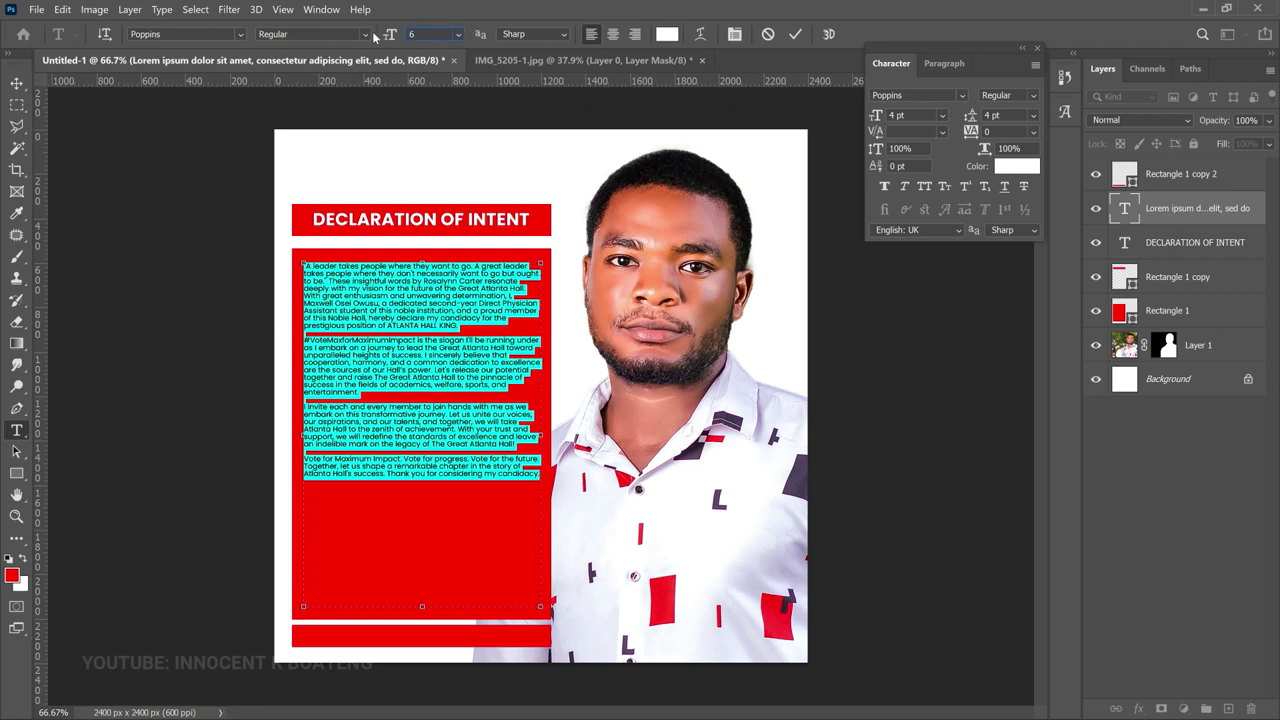
key(Return)
text(5.5)
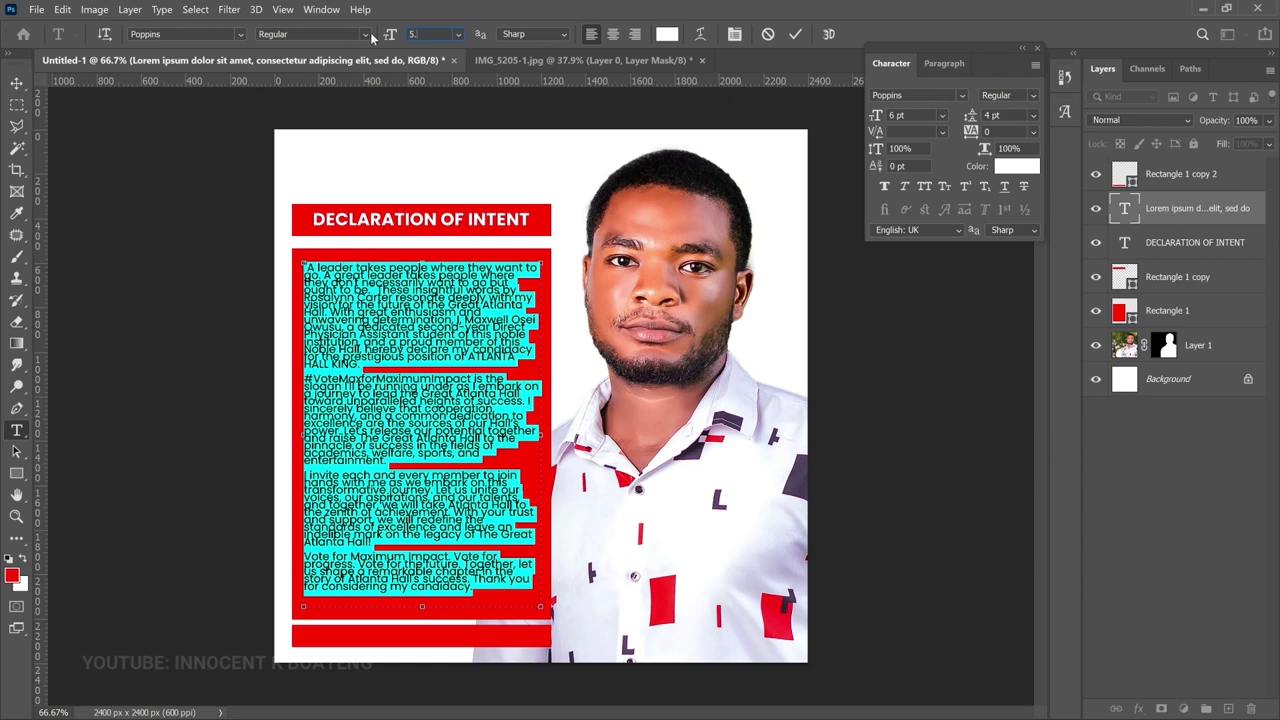
key(Return)
click(992, 115)
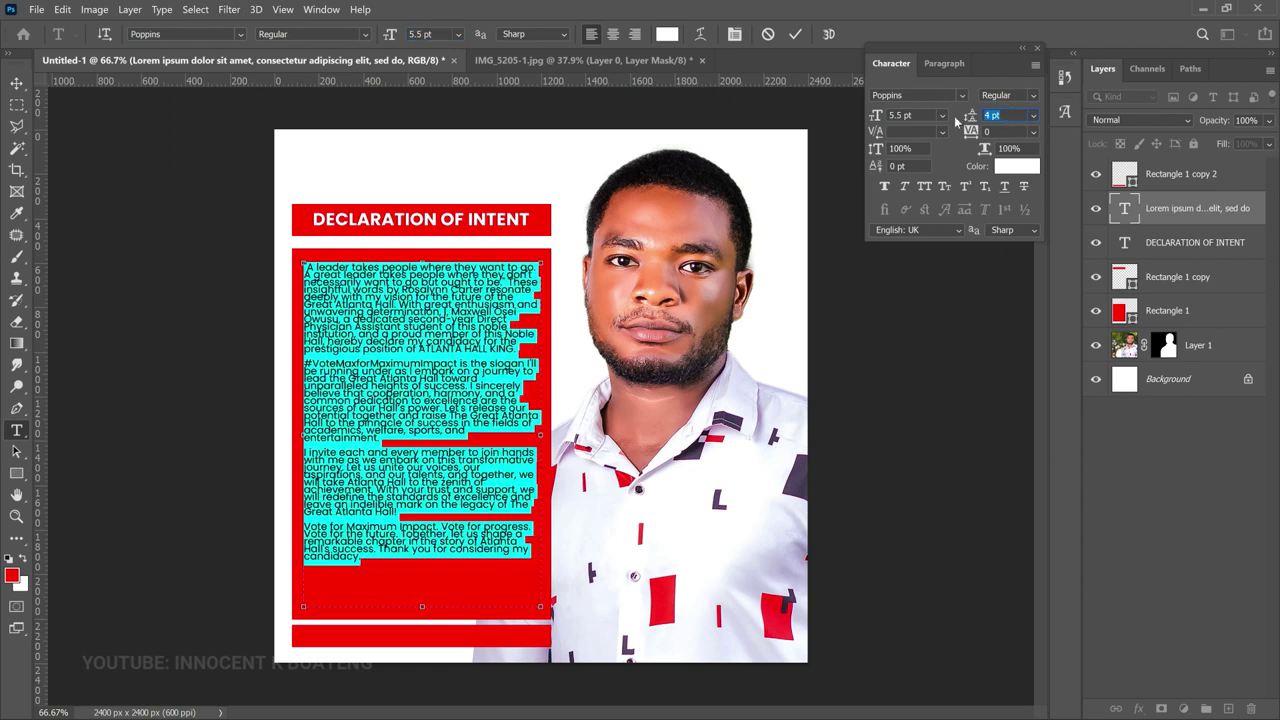
text(6)
key(Return)
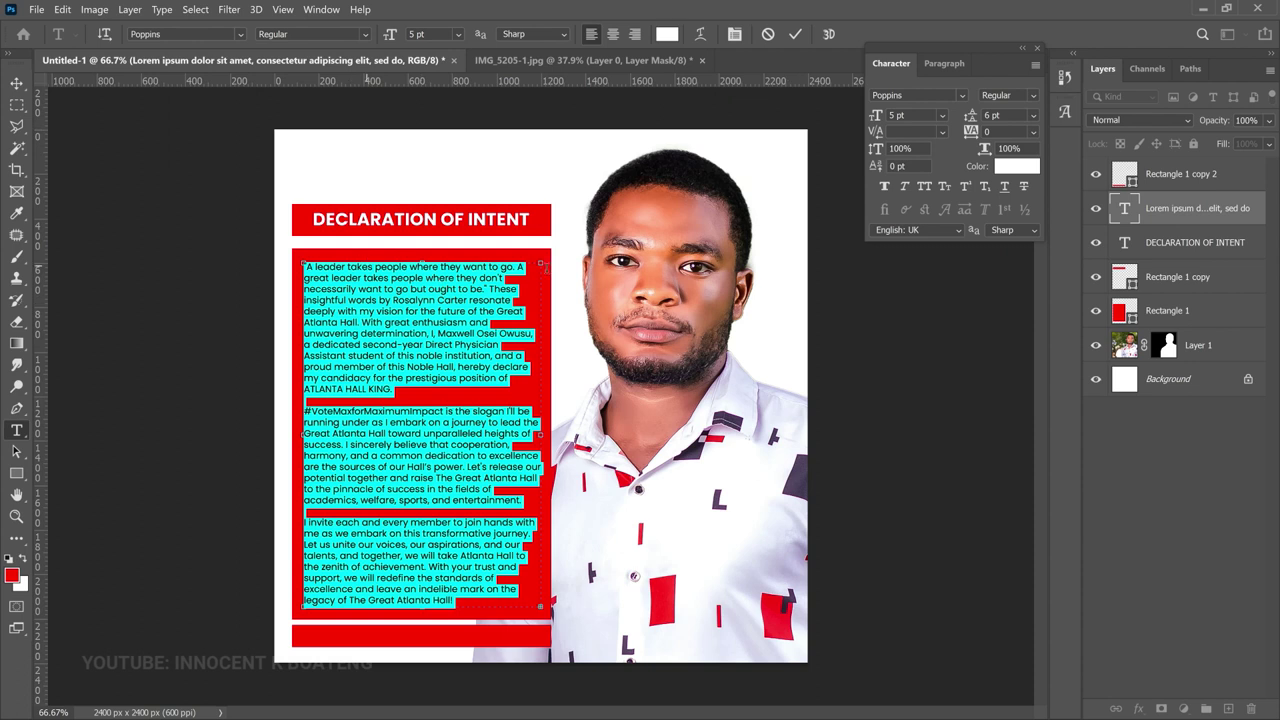
- Justify the paragraph with last line left and lengthen the text box downward
click(945, 64)
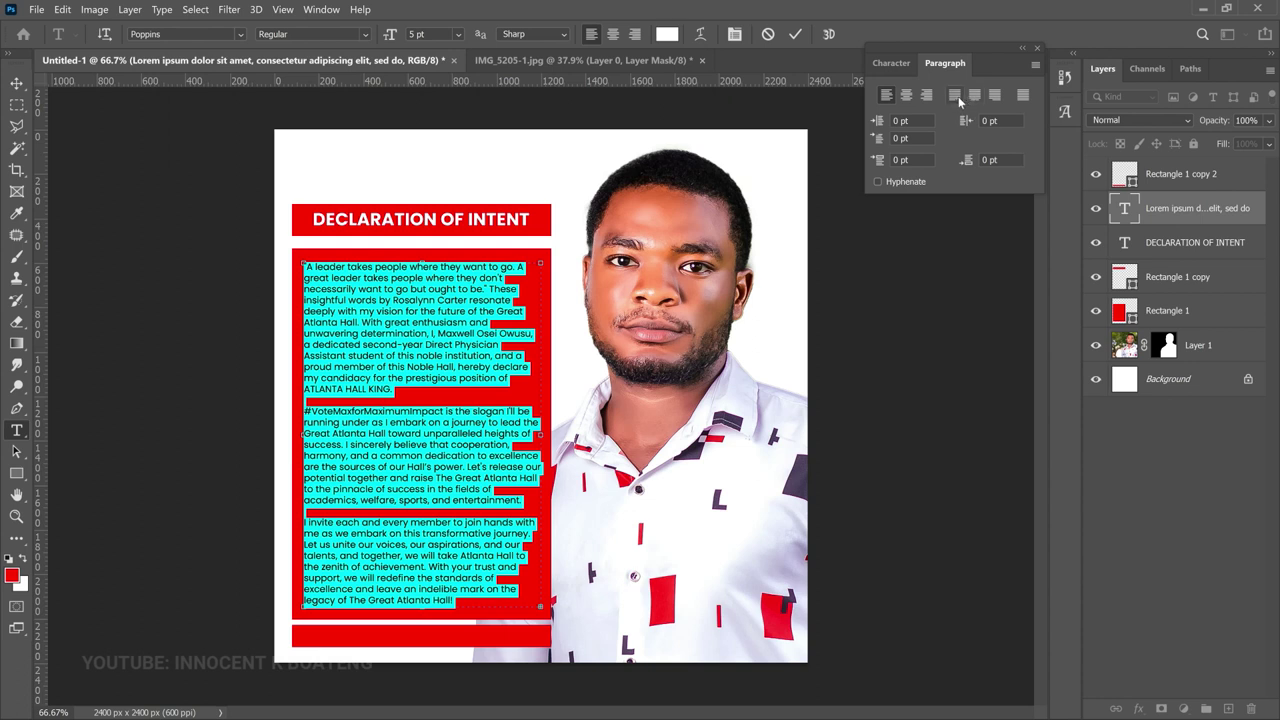
click(957, 96)
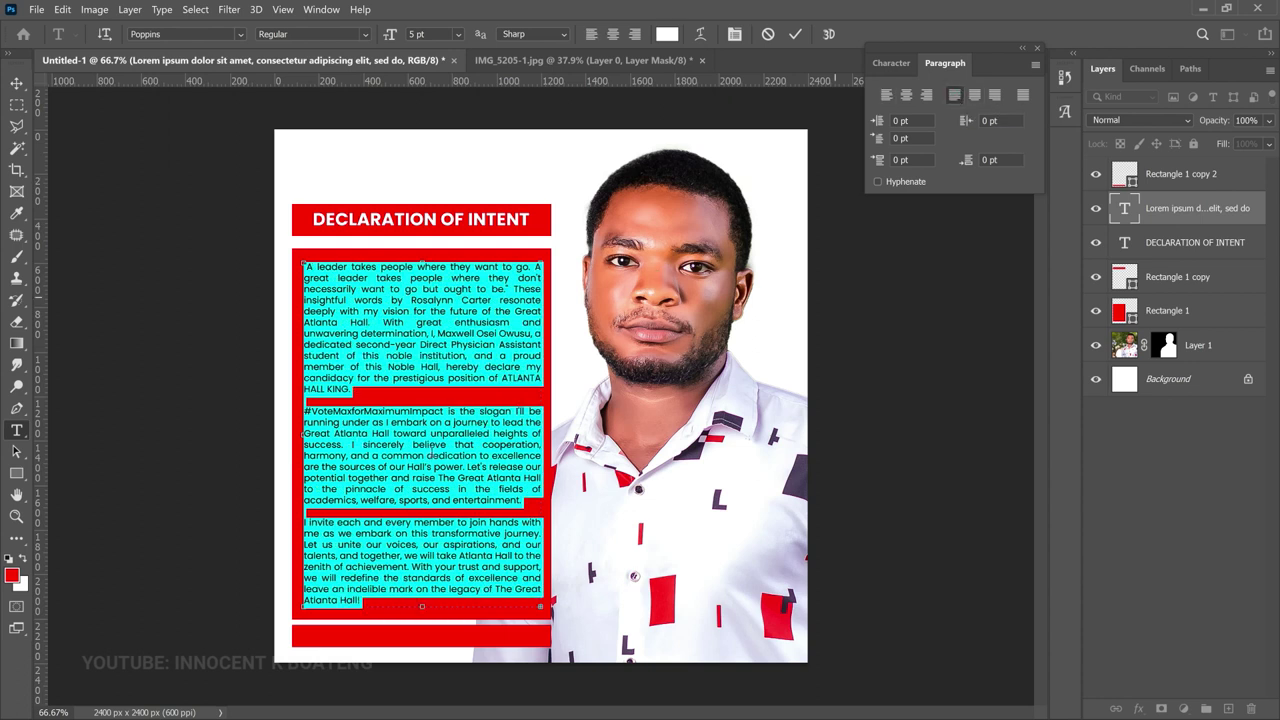
drag(421, 606, 420, 620)
click(16, 82)
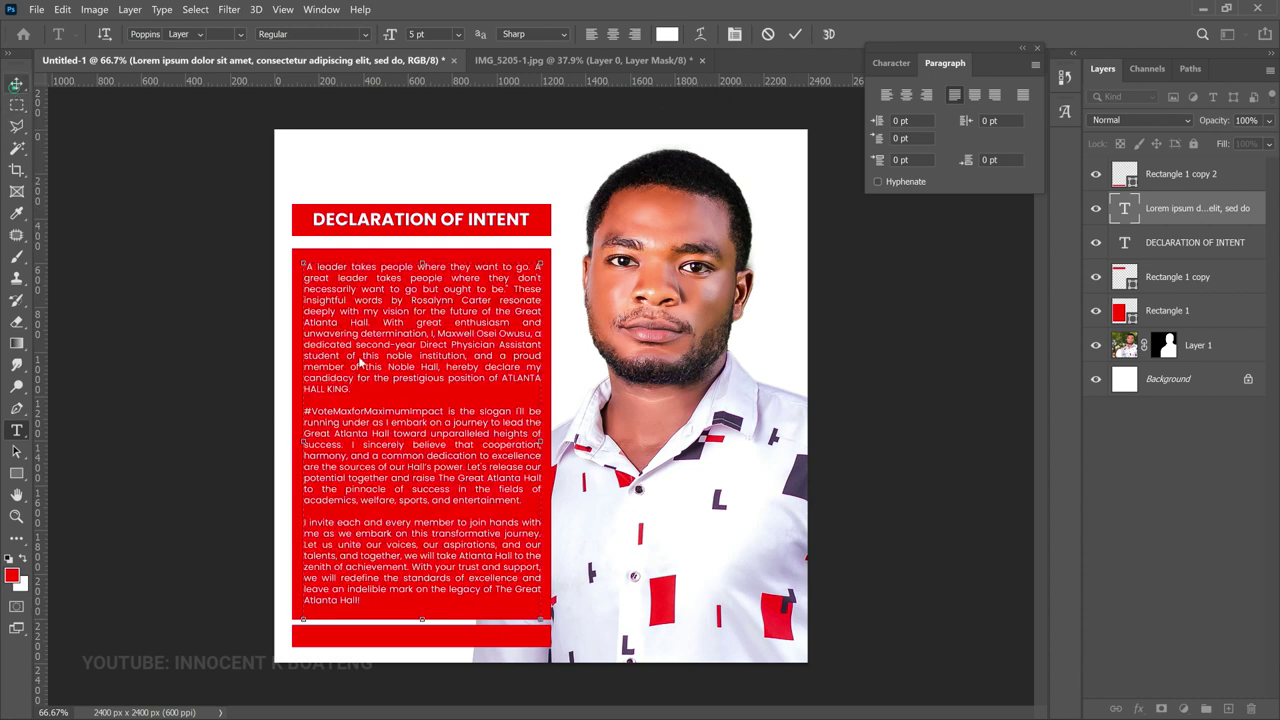
- Nudge the body text left and back, then zoom to 200% on the declaration
click(490, 342)
key(Left)
key(Left)
key(Left)
key(Left)
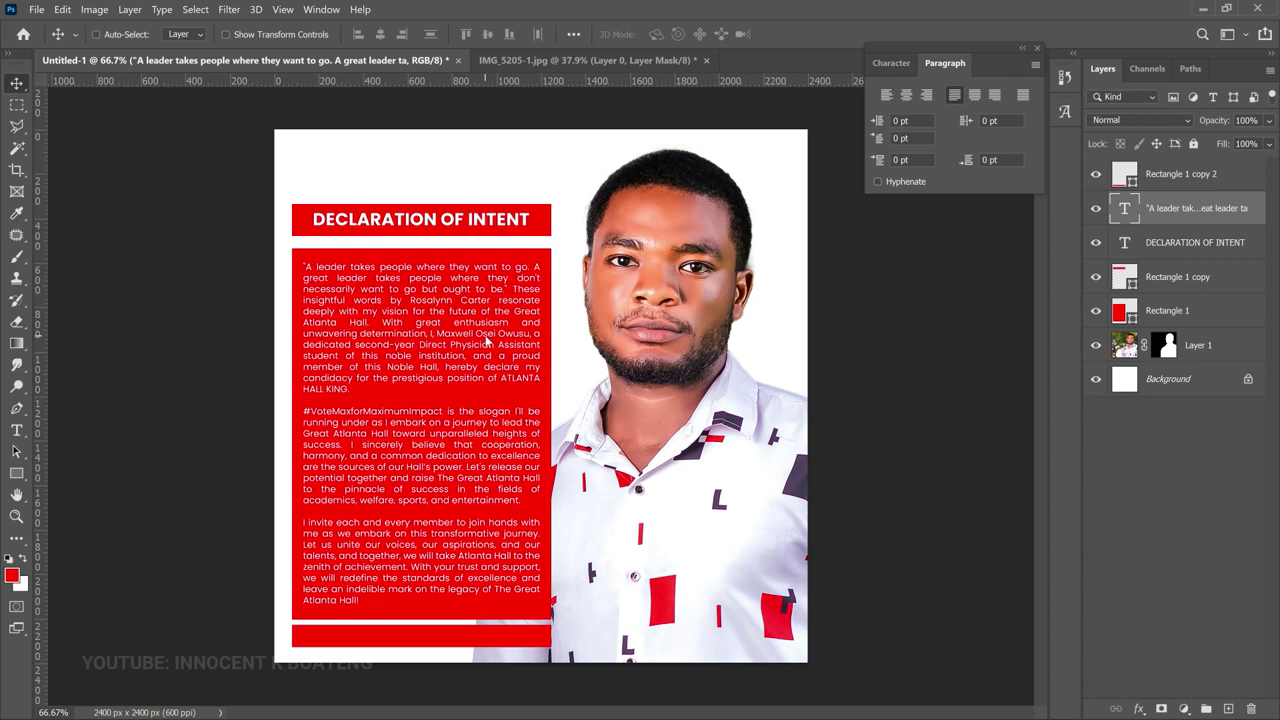
key(Right)
key(Right)
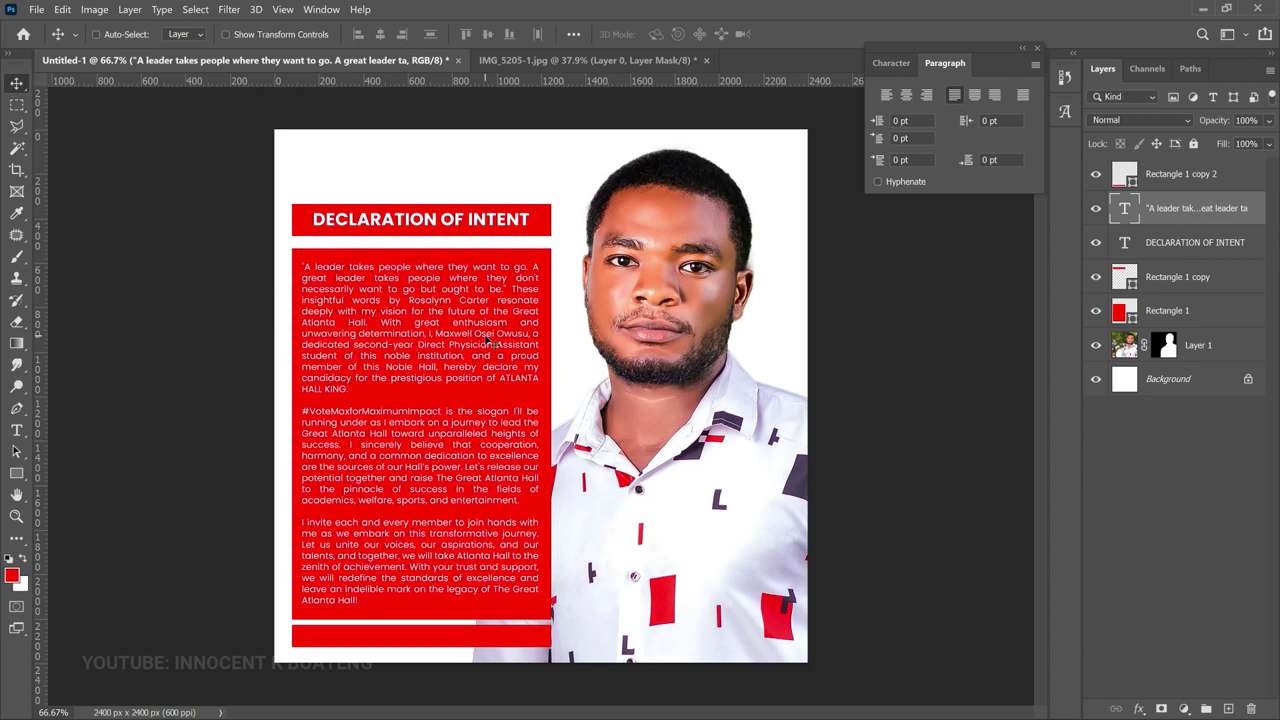
key(z)
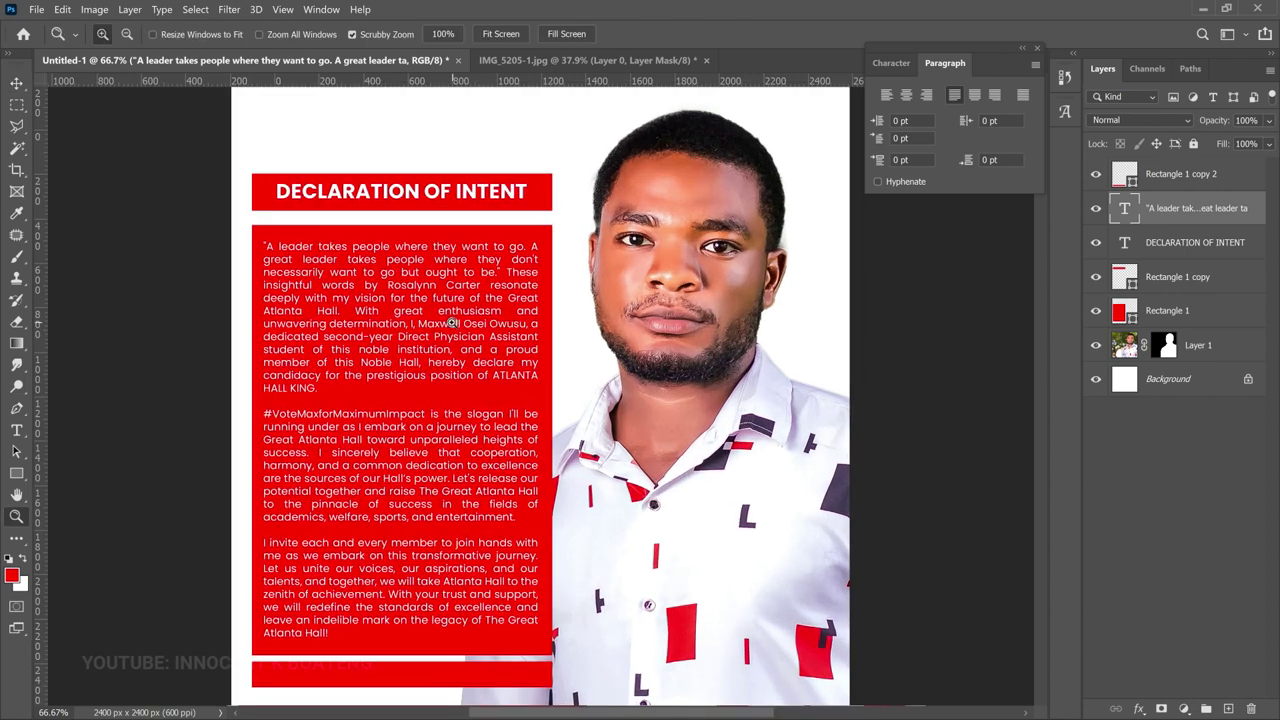
click(453, 323)
click(592, 348)
scroll(592, 348, left, 3)
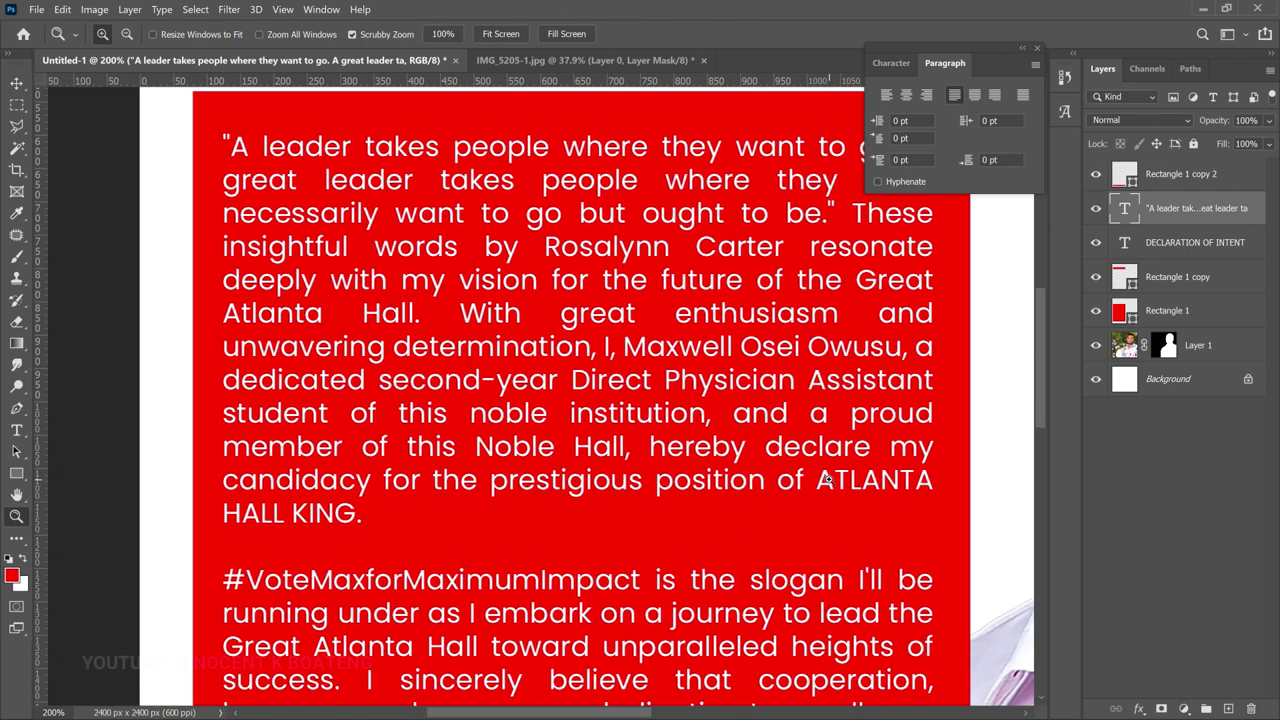
key(t)
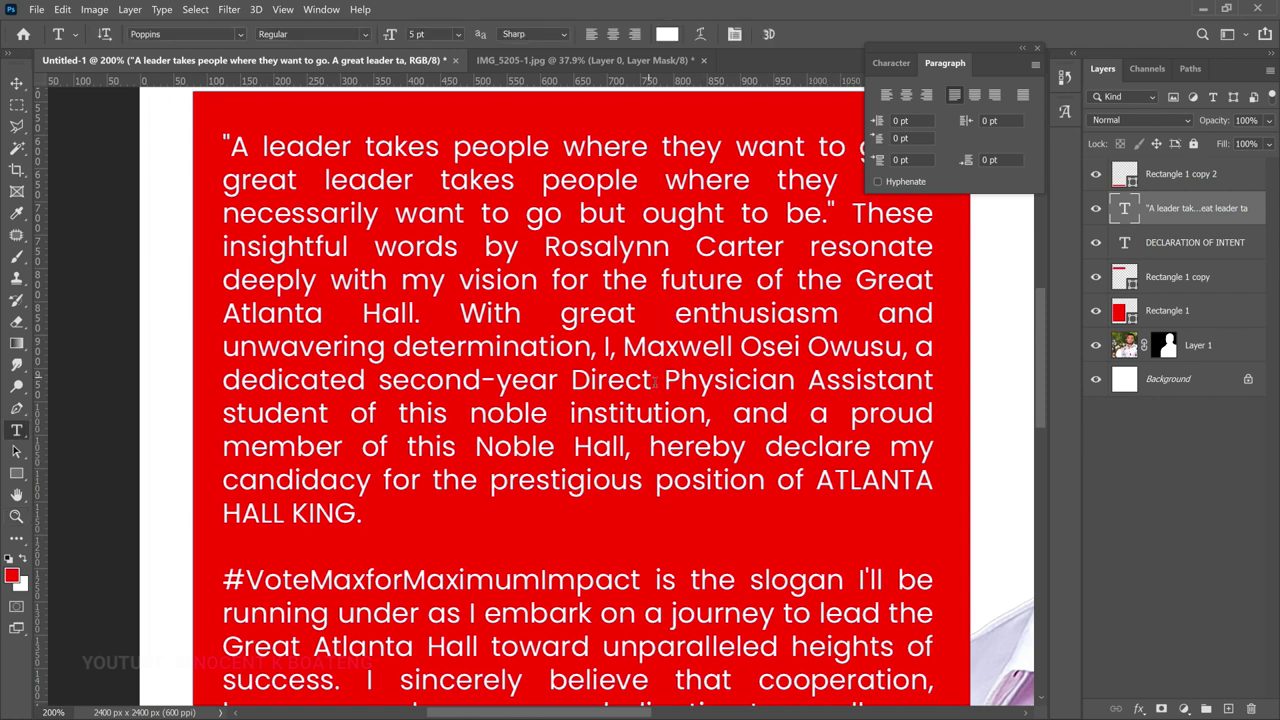
scroll(666, 345, down, 1)
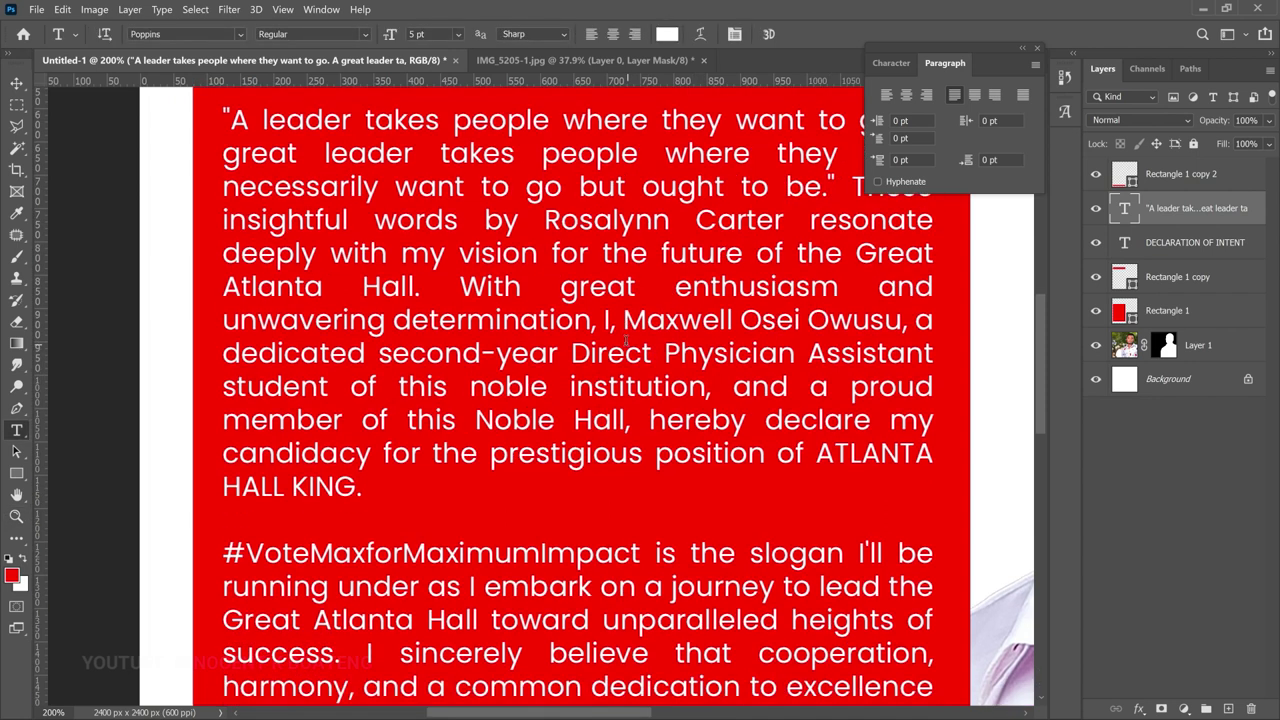
- Capitalize the candidate's name in the paragraph and make it Bold
drag(623, 317, 903, 320)
click(893, 64)
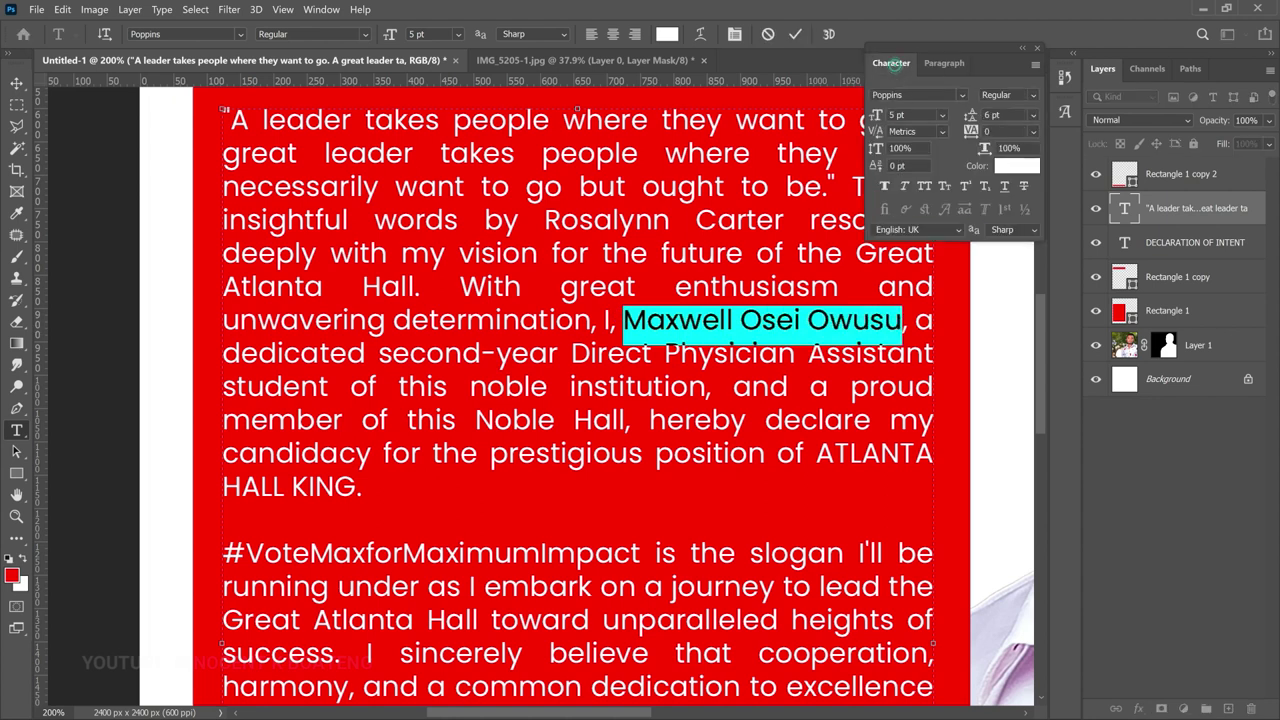
click(924, 188)
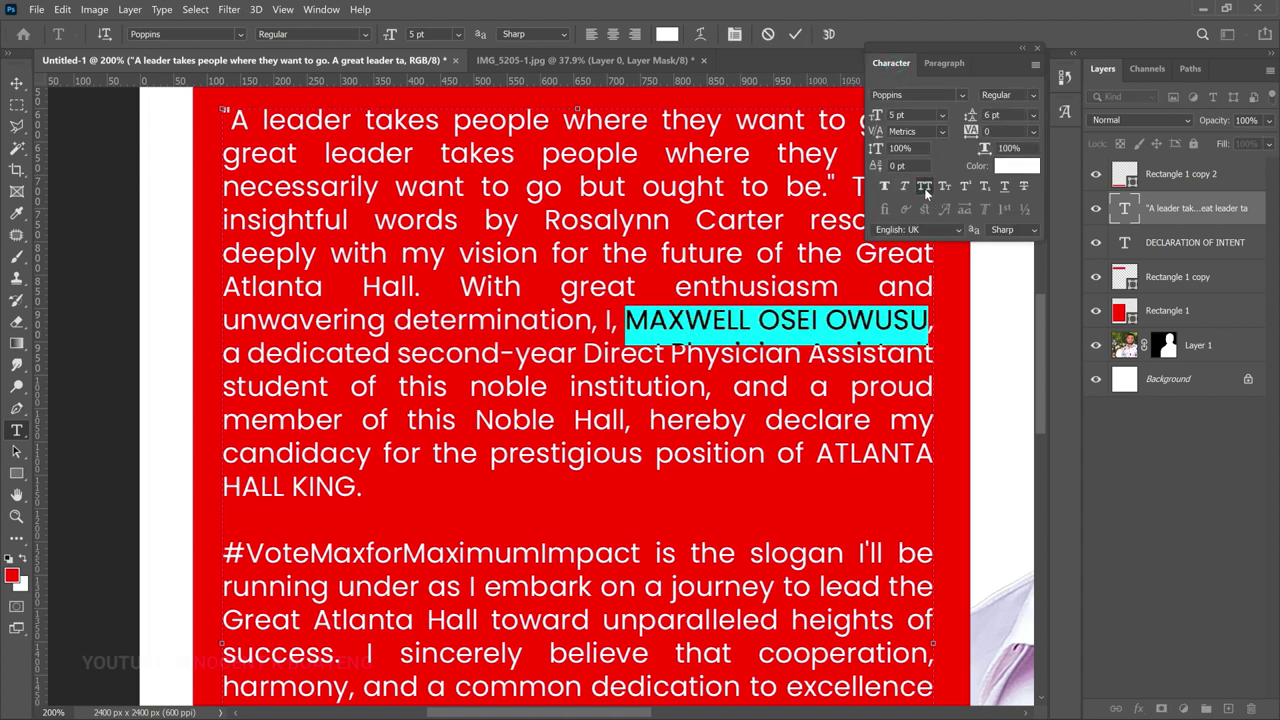
click(362, 35)
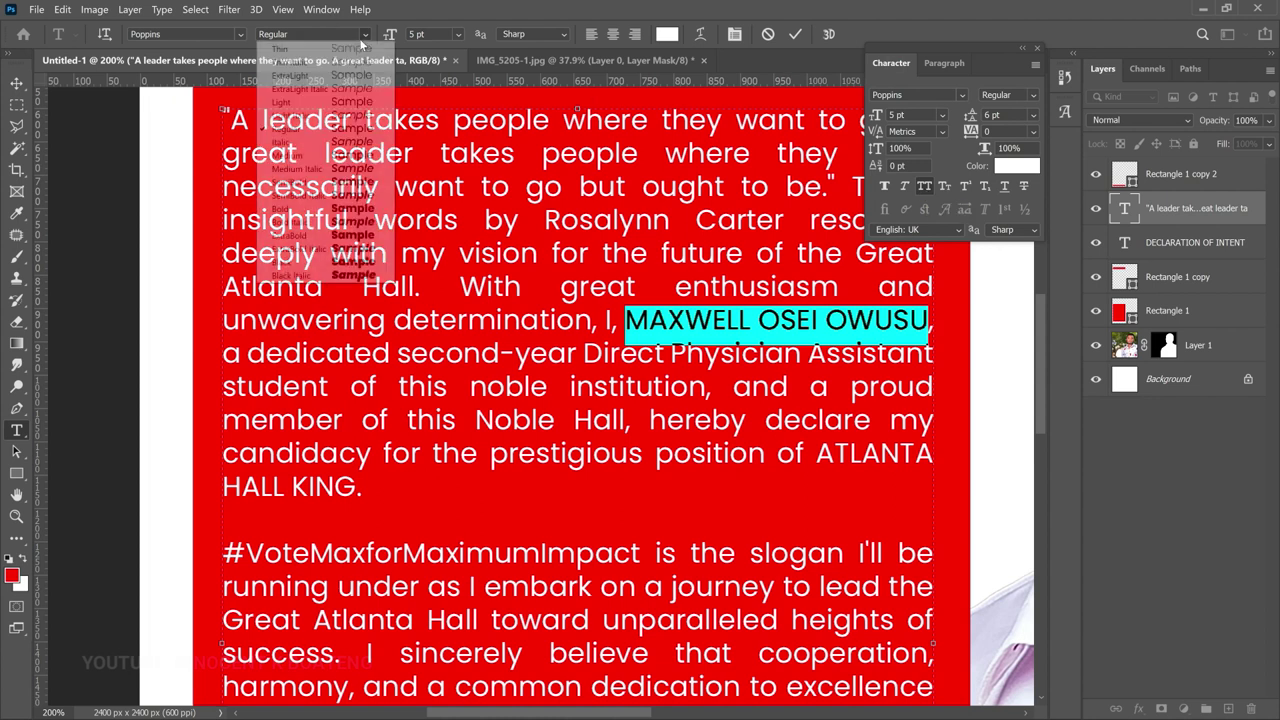
click(347, 208)
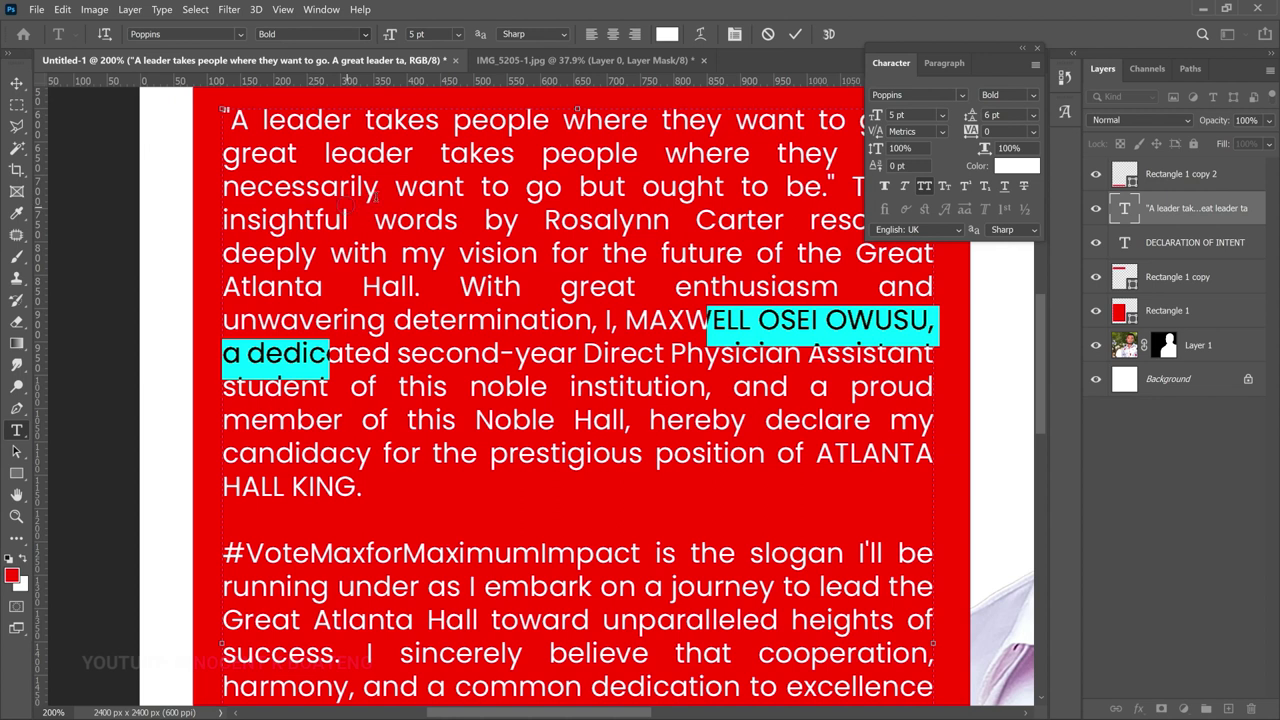
scroll(560, 300, down, 1)
click(750, 398)
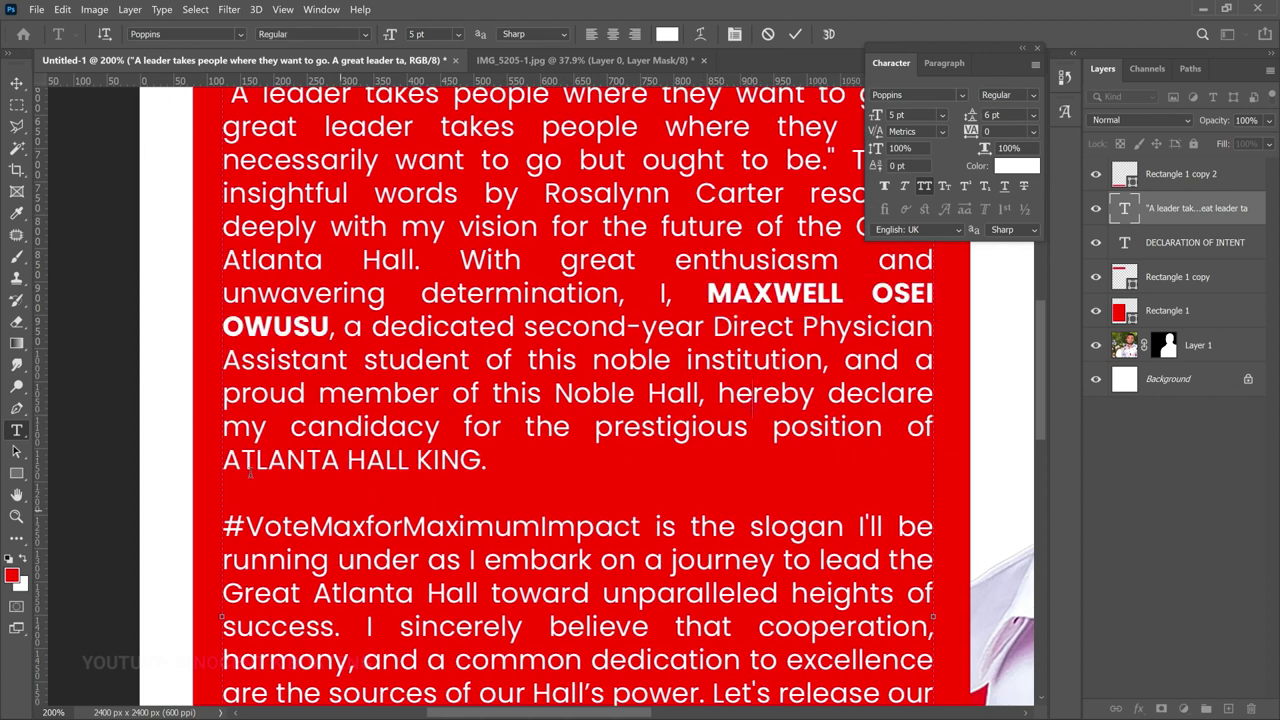
- Make "ATLANTA HALL KING." Bold within the declaration
mouse_move(222, 460)
mouse_down()
mouse_move(420, 426)
mouse_move(385, 460)
mouse_move(398, 460)
mouse_move(222, 460)
mouse_up()
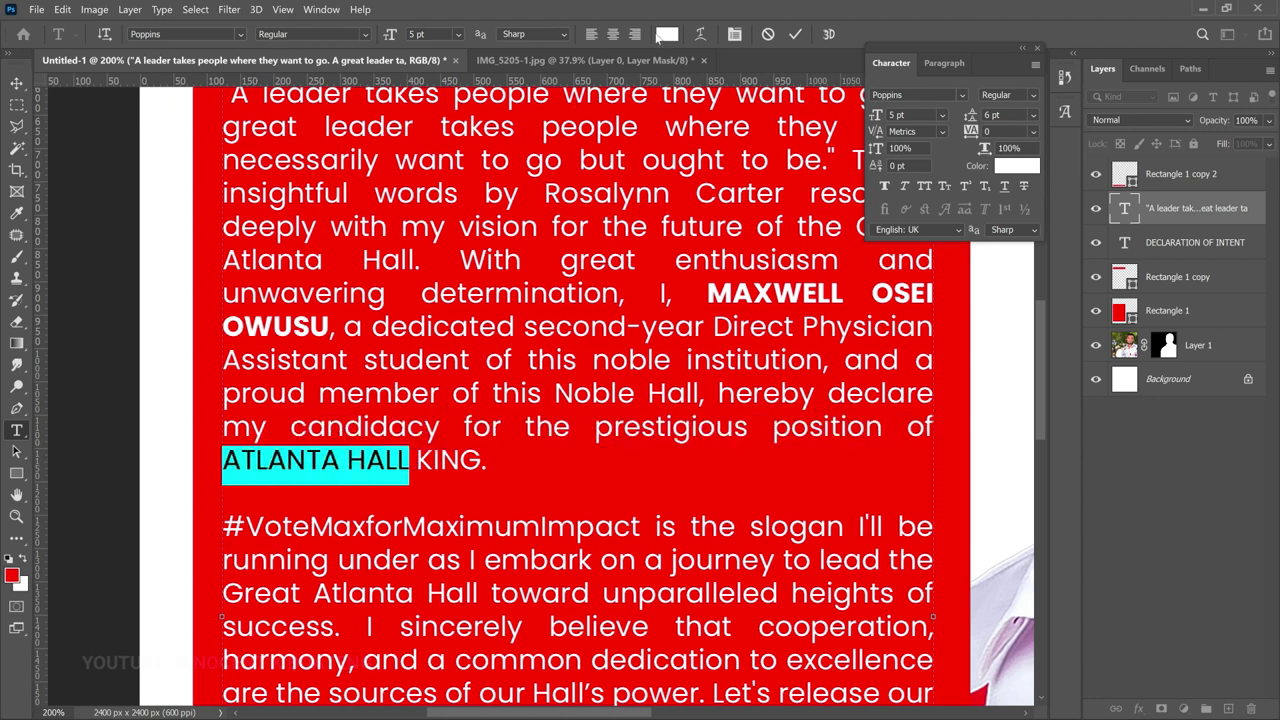
click(366, 36)
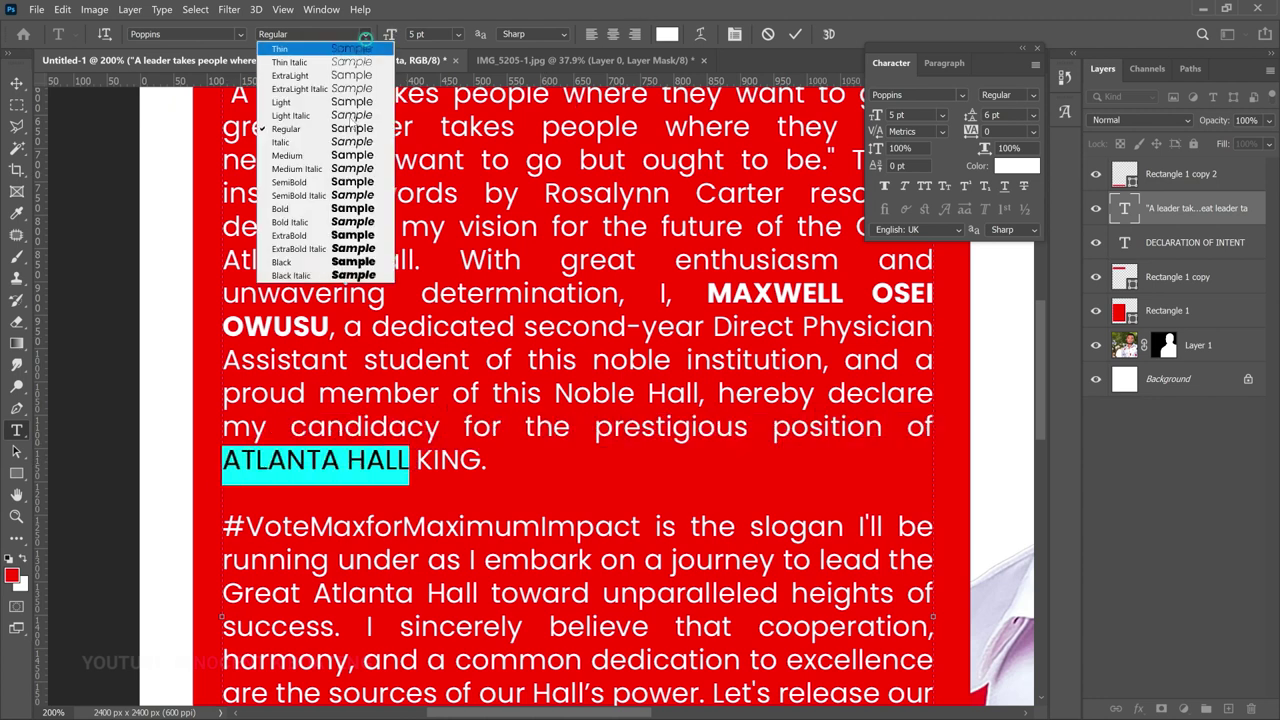
click(352, 210)
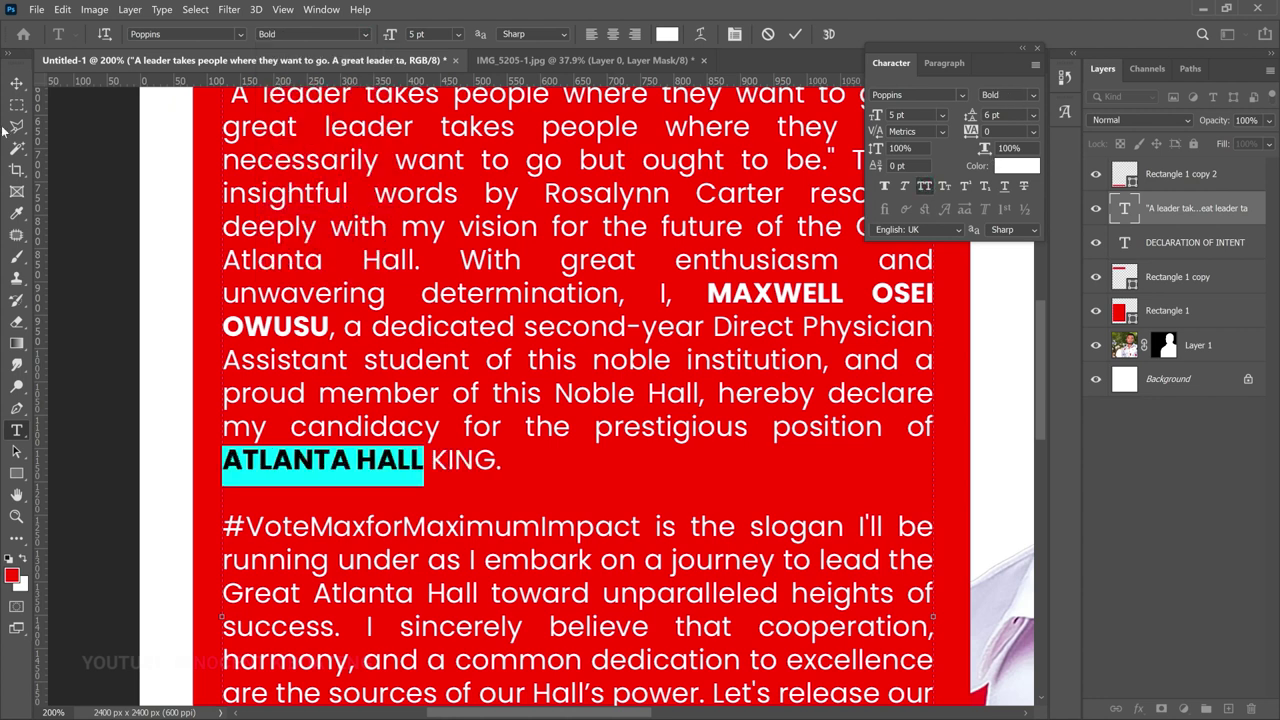
click(16, 83)
scroll(458, 437, down, 3)
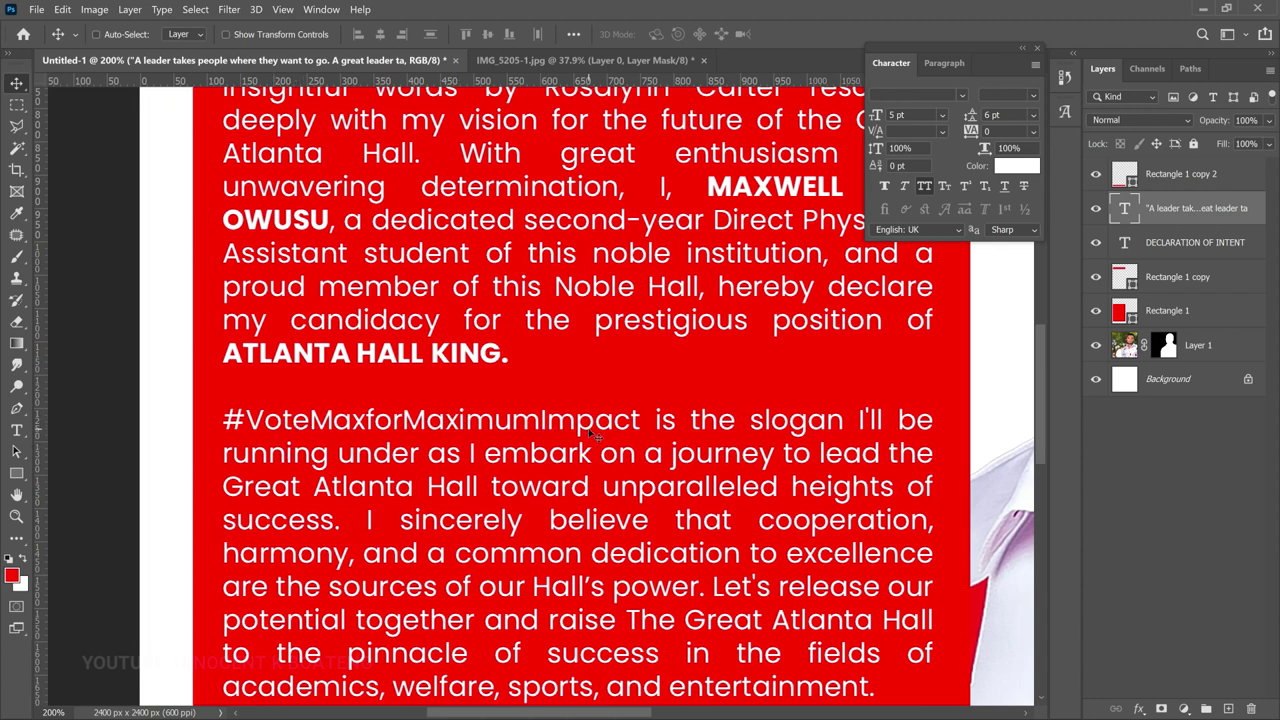
scroll(593, 432, down, 1)
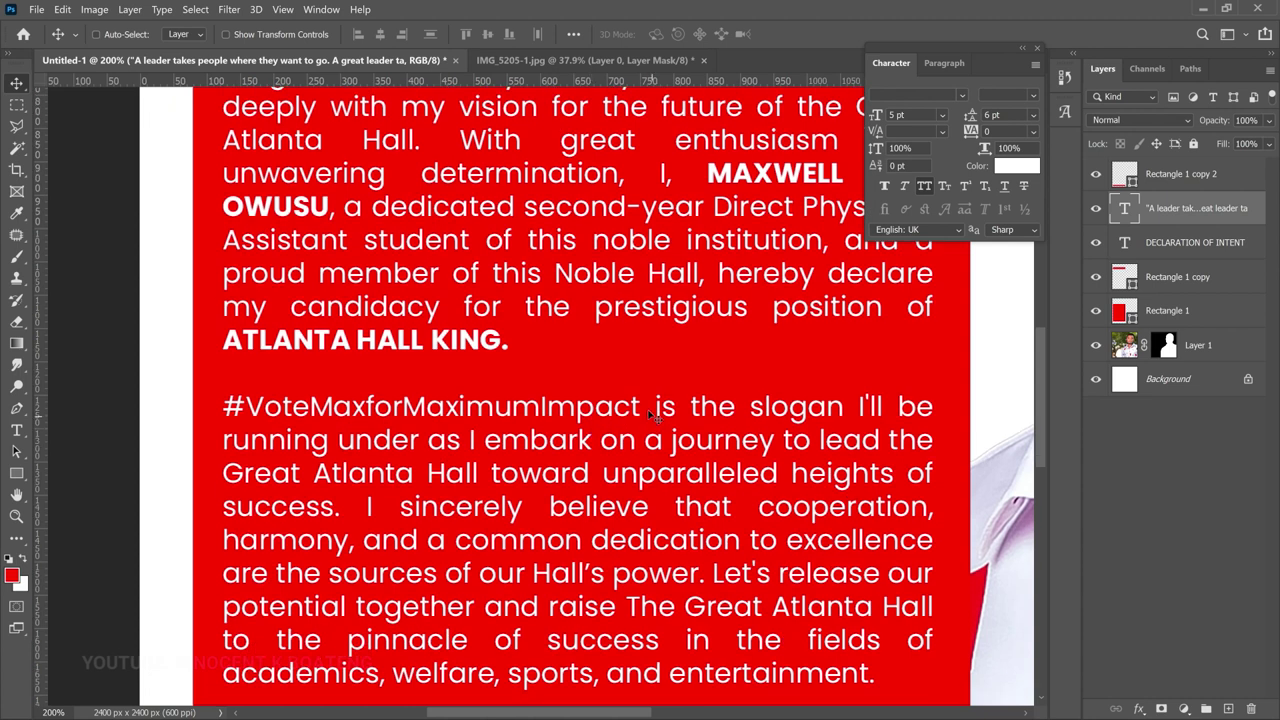
- Make the "#VoteMaxforMaximumImpact" hashtag Bold and fit the poster in view
key(t)
drag(641, 406, 220, 406)
click(362, 34)
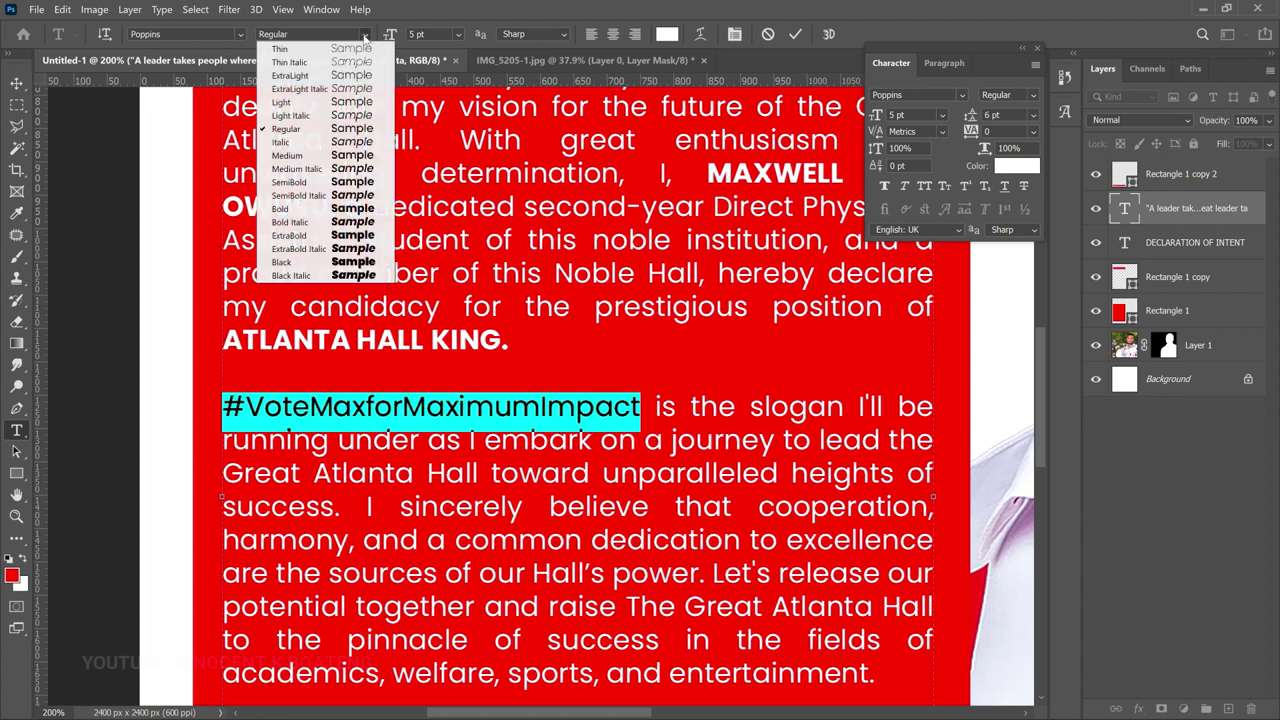
click(280, 208)
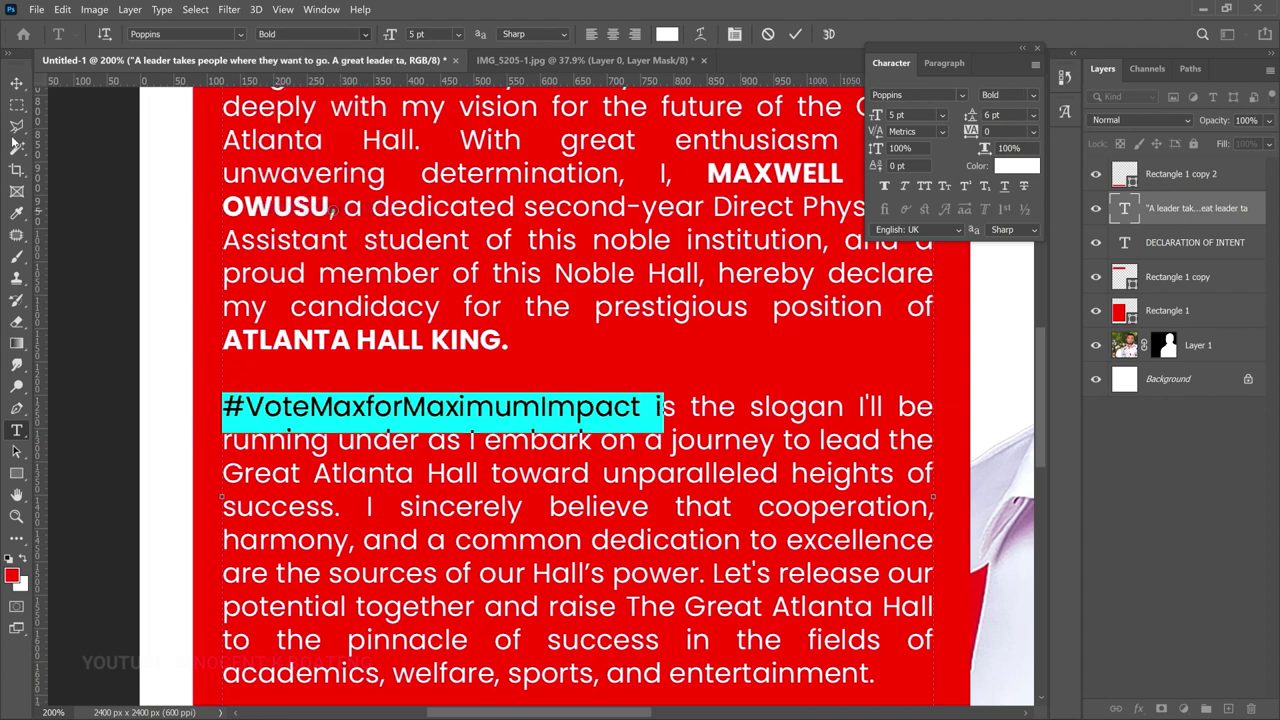
click(15, 84)
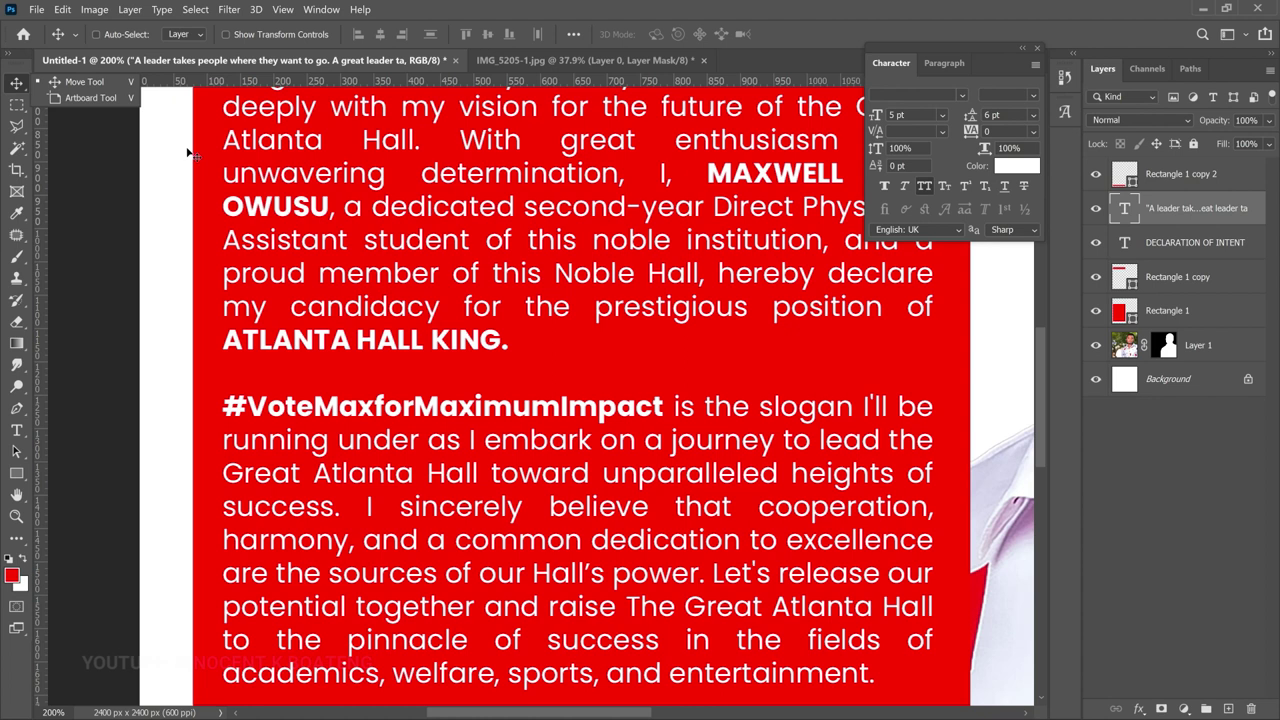
key(ctrl+0)
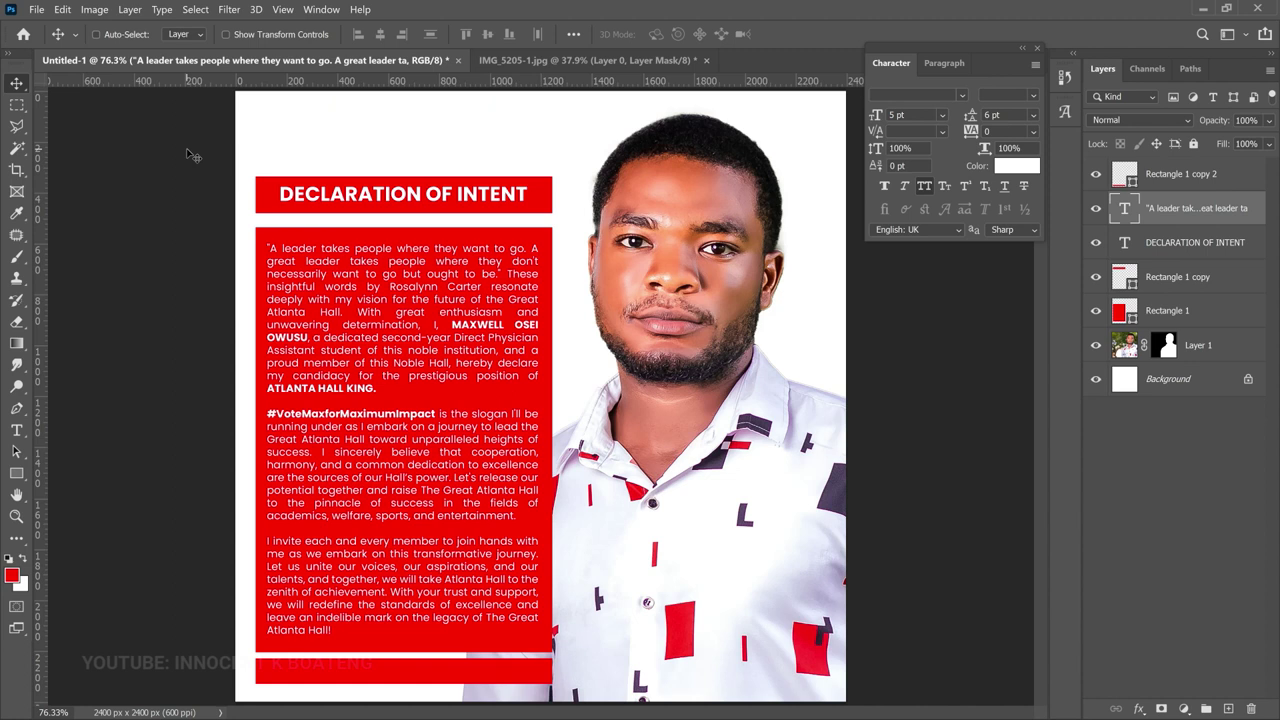
- Create a Poppins Medium text box over the lower red bar
key(z)
click(438, 641)
click(420, 666)
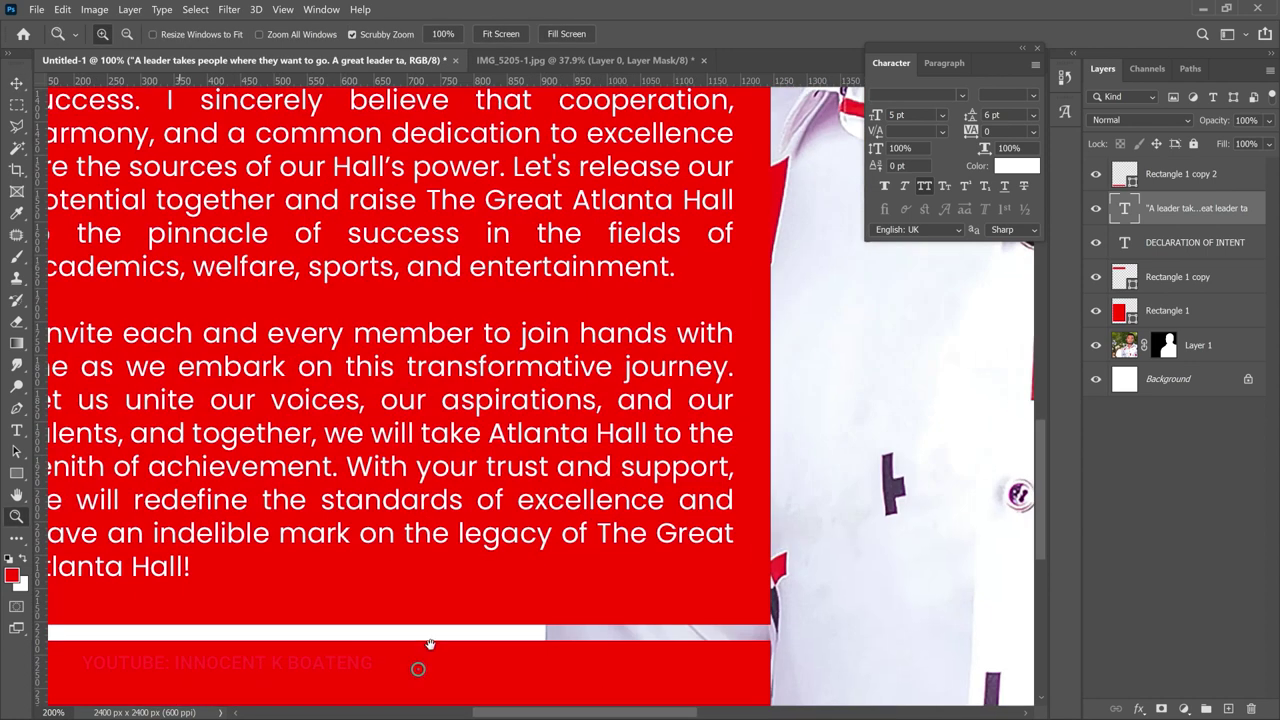
drag(431, 641, 616, 421)
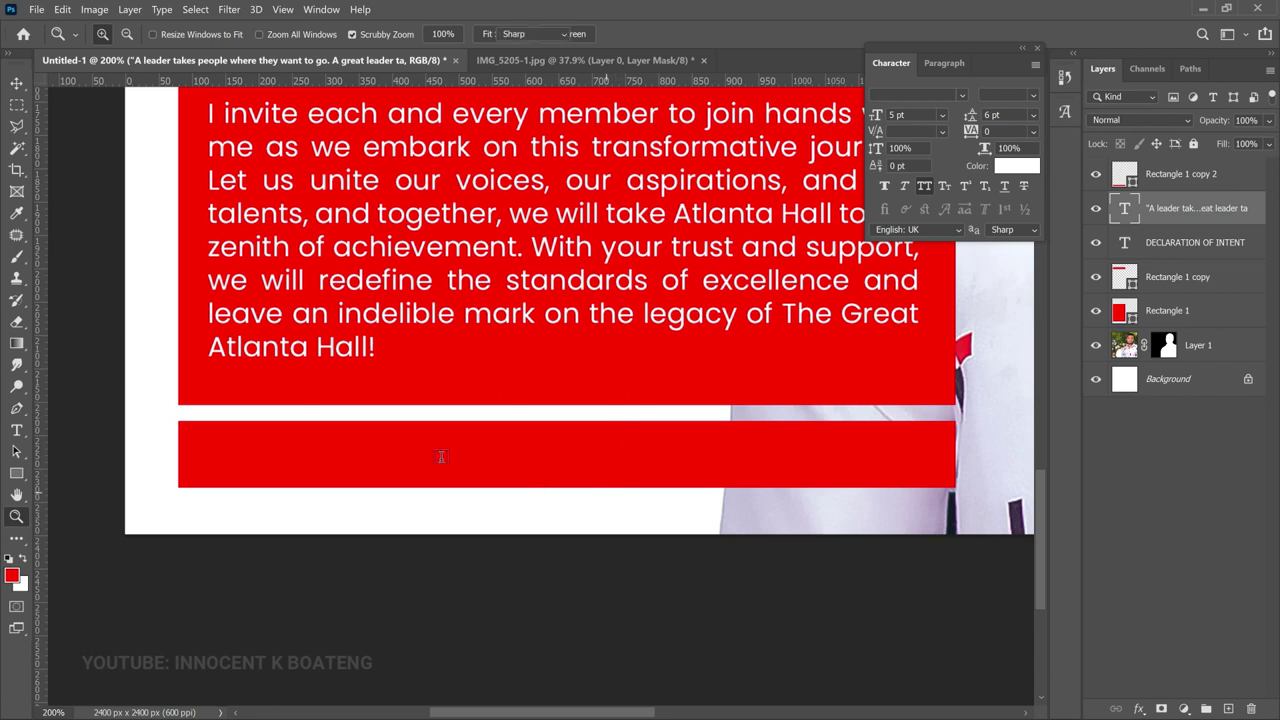
key(t)
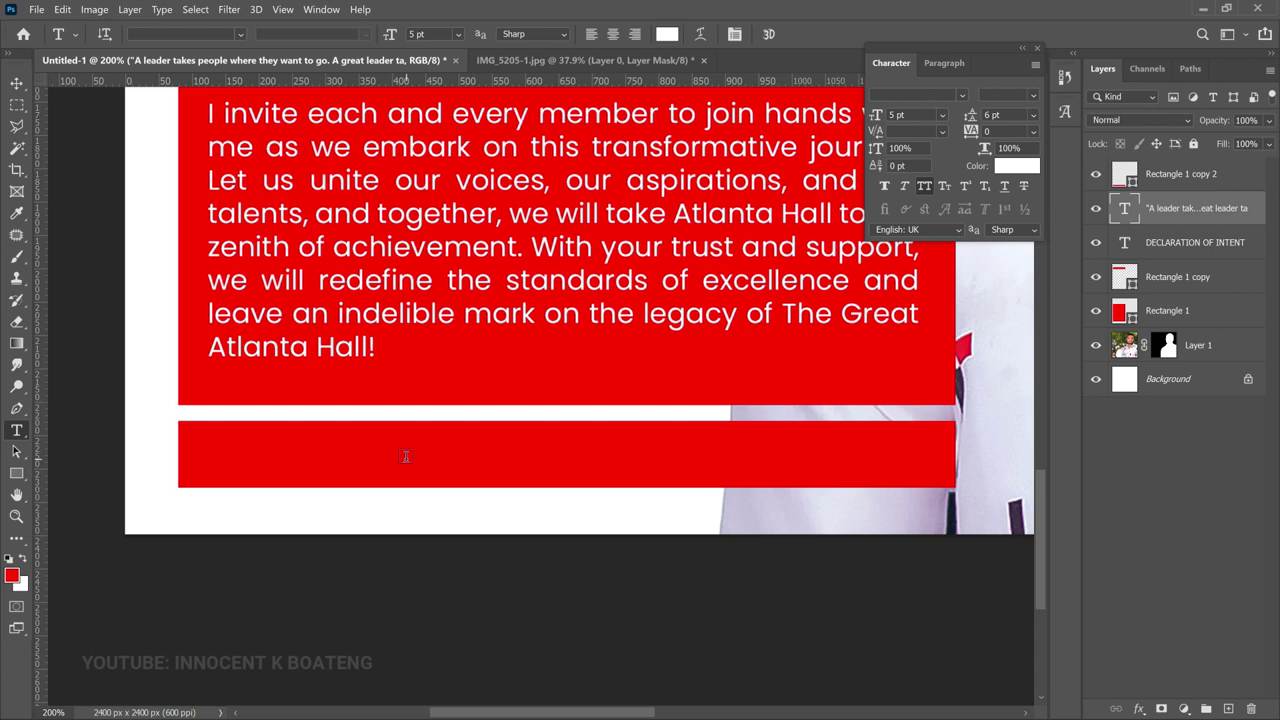
drag(405, 434, 1120, 498)
key(ctrl+v)
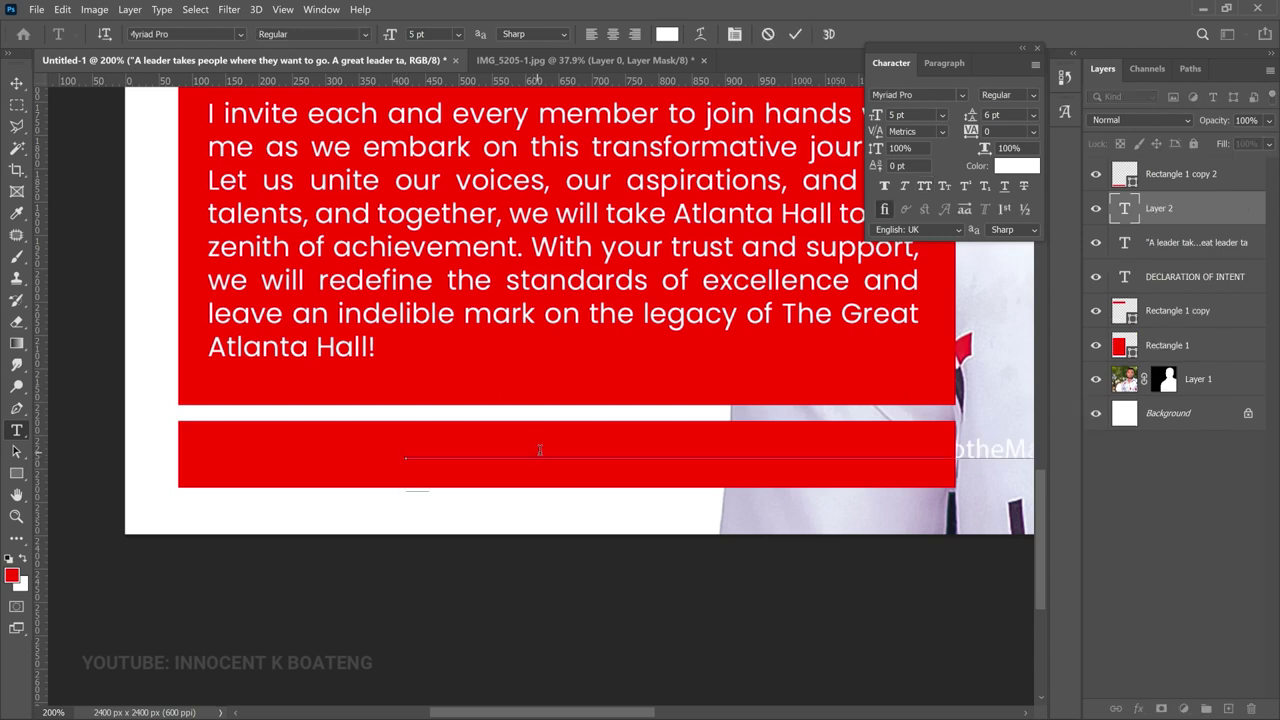
key(ctrl+a)
click(185, 35)
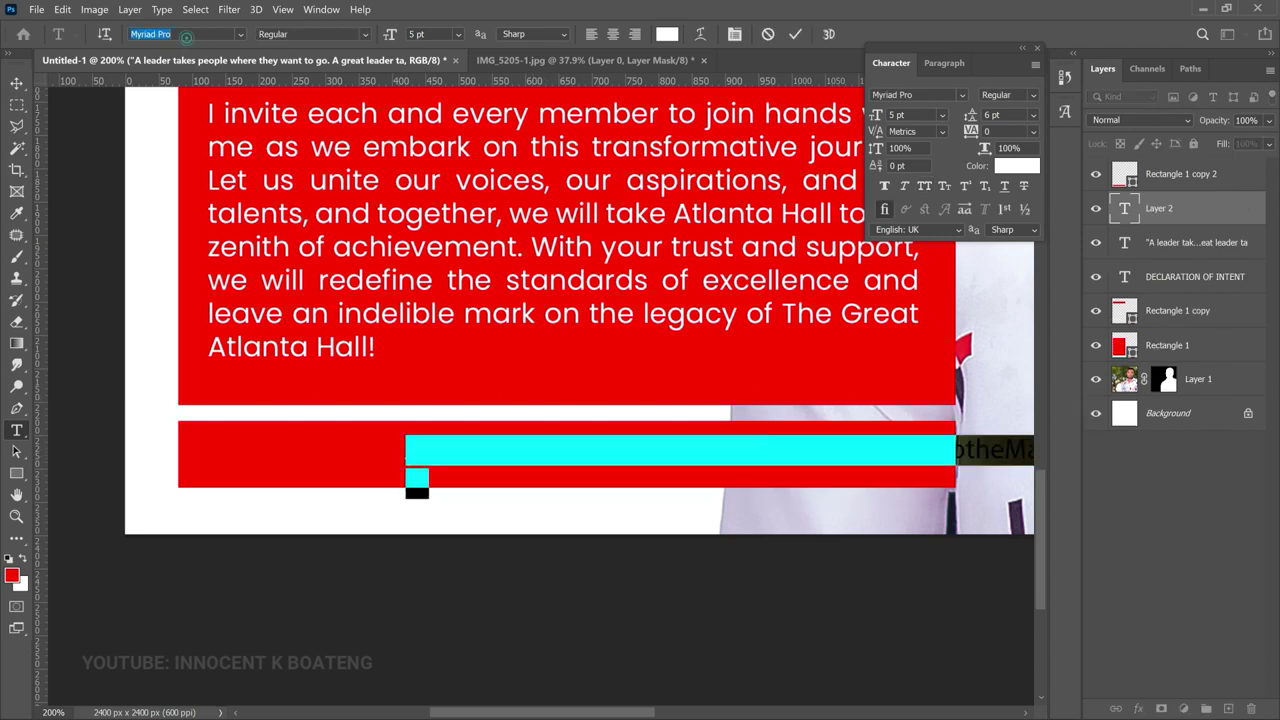
text(popp)
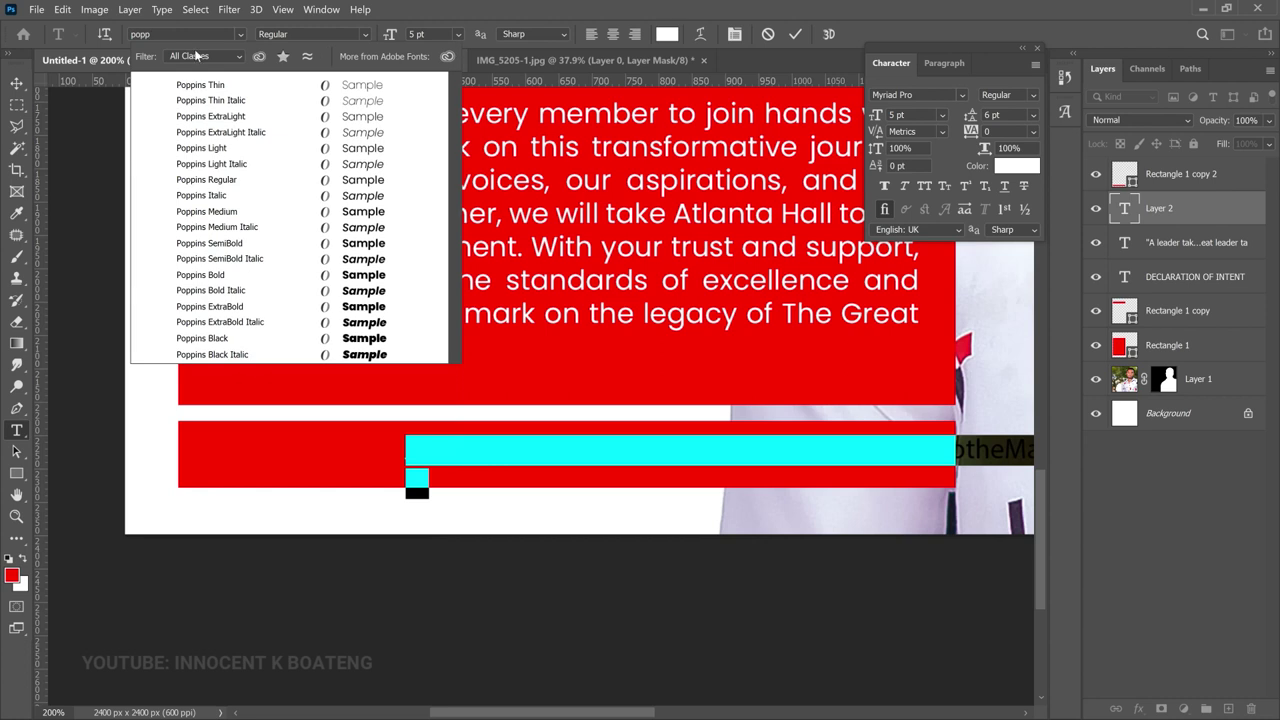
click(237, 212)
- Move the text layer to the top and make it read "#VoteMaxforMaximumImpact #ATLtotheMaximum", shifted left into the bar
click(1205, 212)
key(v)
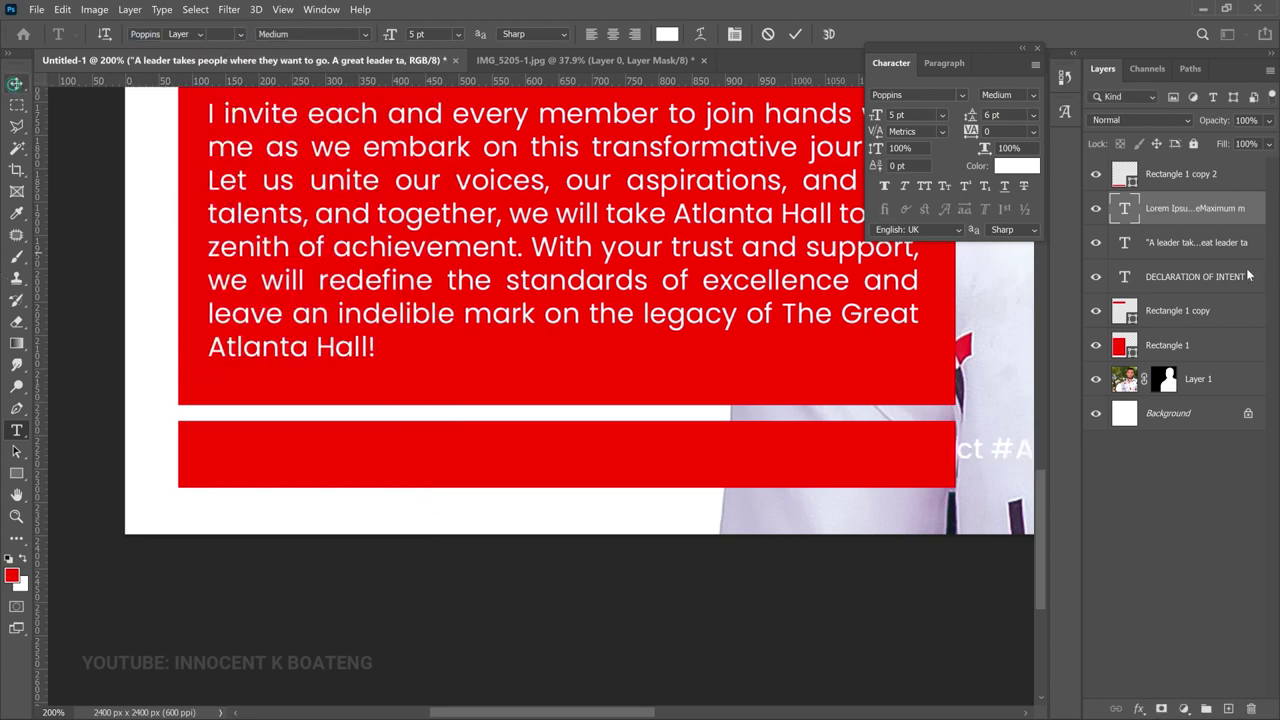
drag(1213, 214, 1211, 170)
double_click(650, 449)
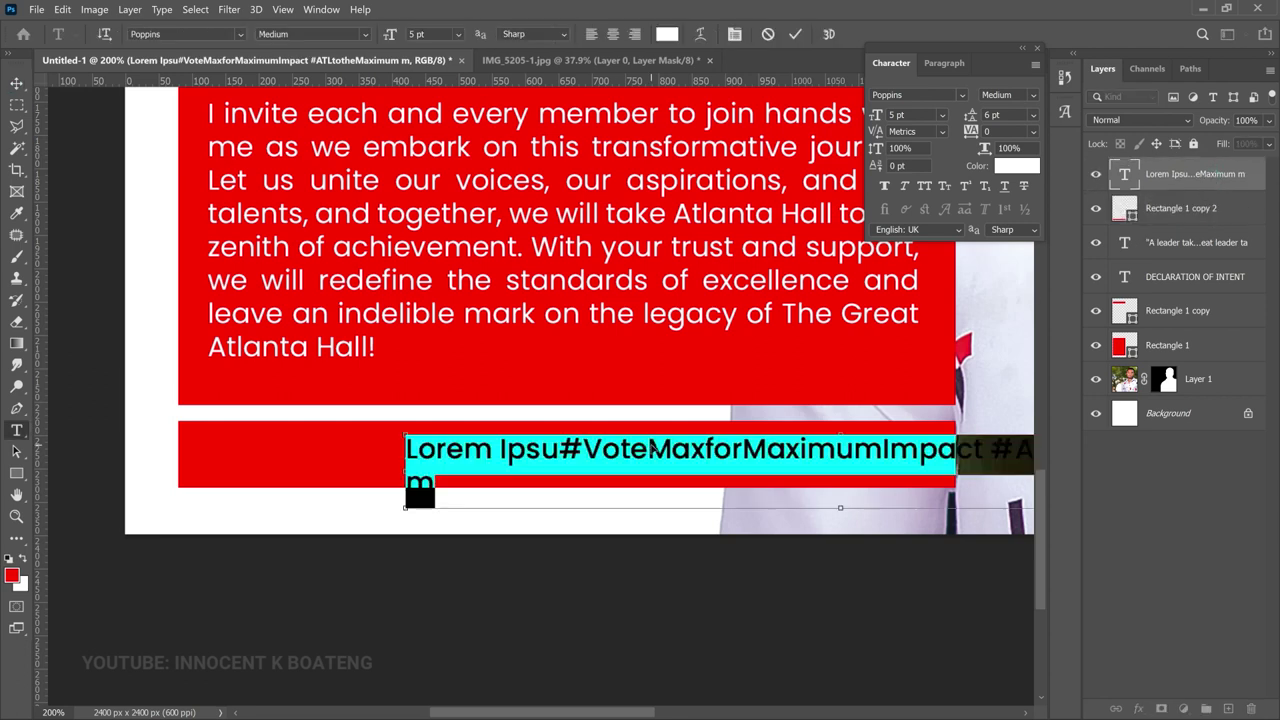
text(#VoteMaxforMaximumImpact #ATLtotheMaximum)
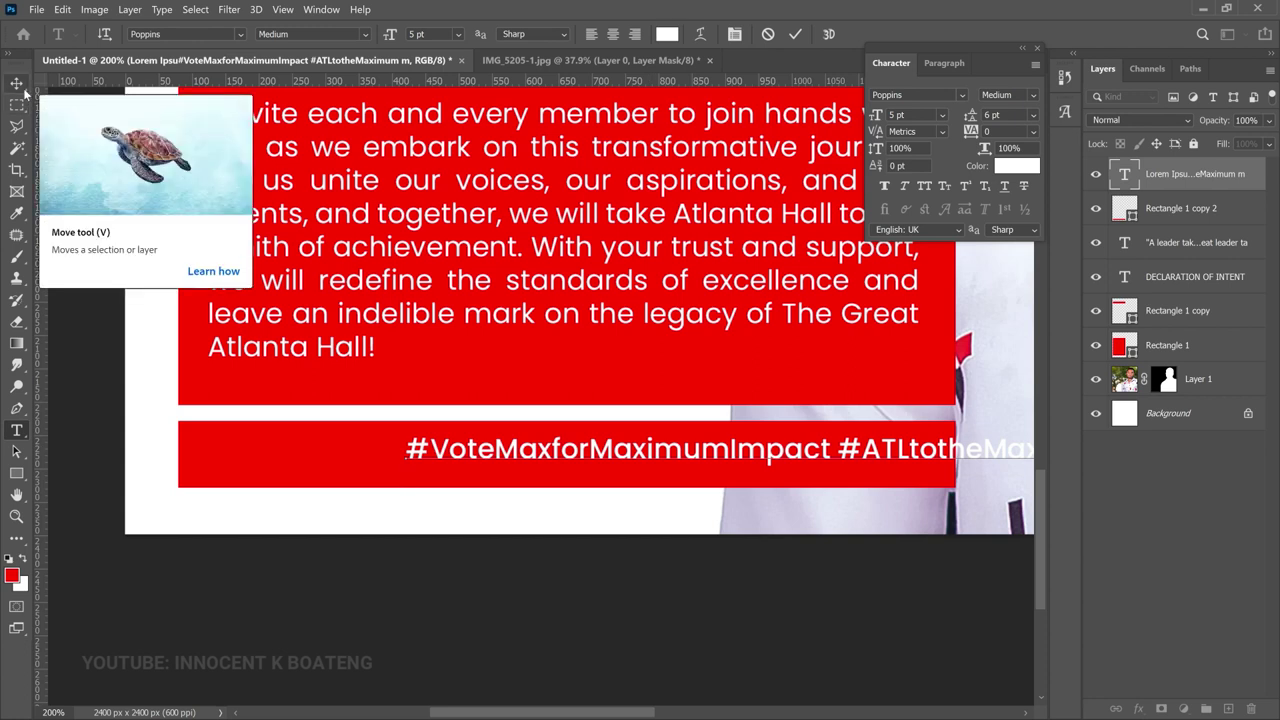
drag(838, 471, 747, 471)
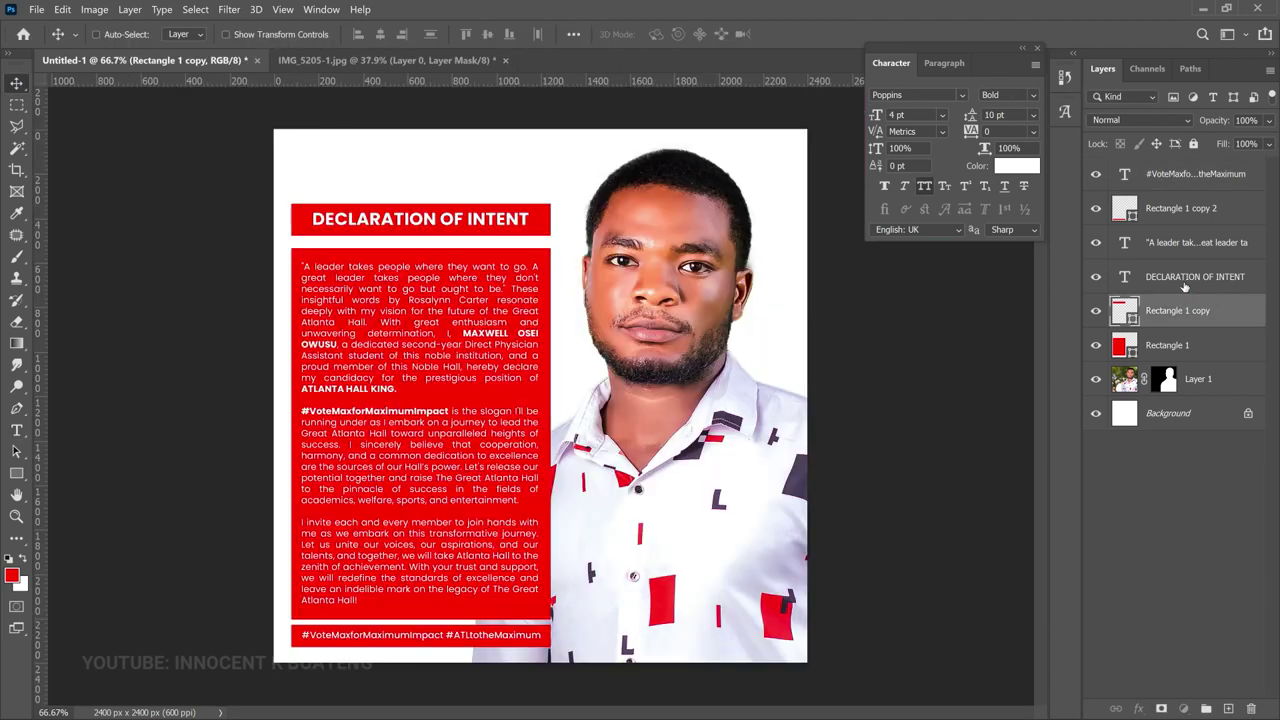
- Nudge the DECLARATION OF INTENT title and its red banner down slightly
click(1184, 280)
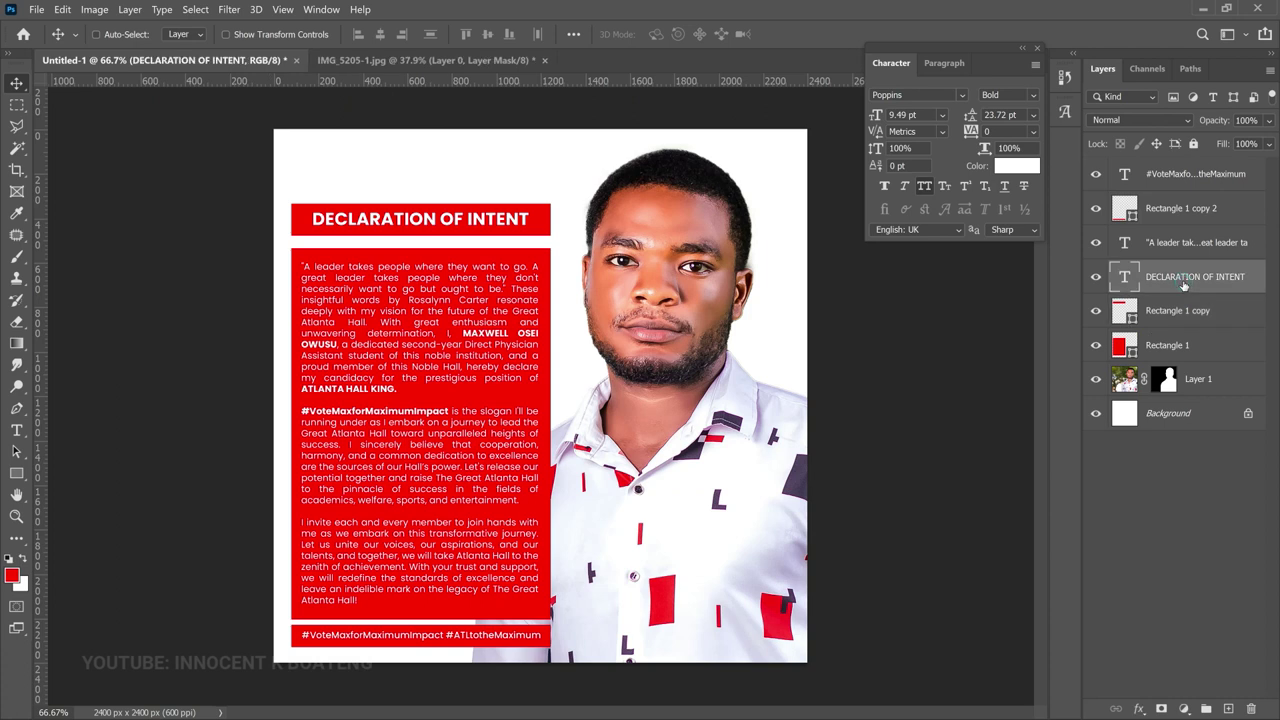
ctrl+click(1182, 311)
key(Down)
key(Down)
key(Down)
key(Down)
key(Down)
key(Down)
key(Down)
key(Down)
key(Down)
key(Down)
key(Down)
key(Down)
key(Down)
key(Down)
key(Down)
key(Down)
key(Down)
key(Down)
key(Down)
key(Down)
key(Down)
key(Down)
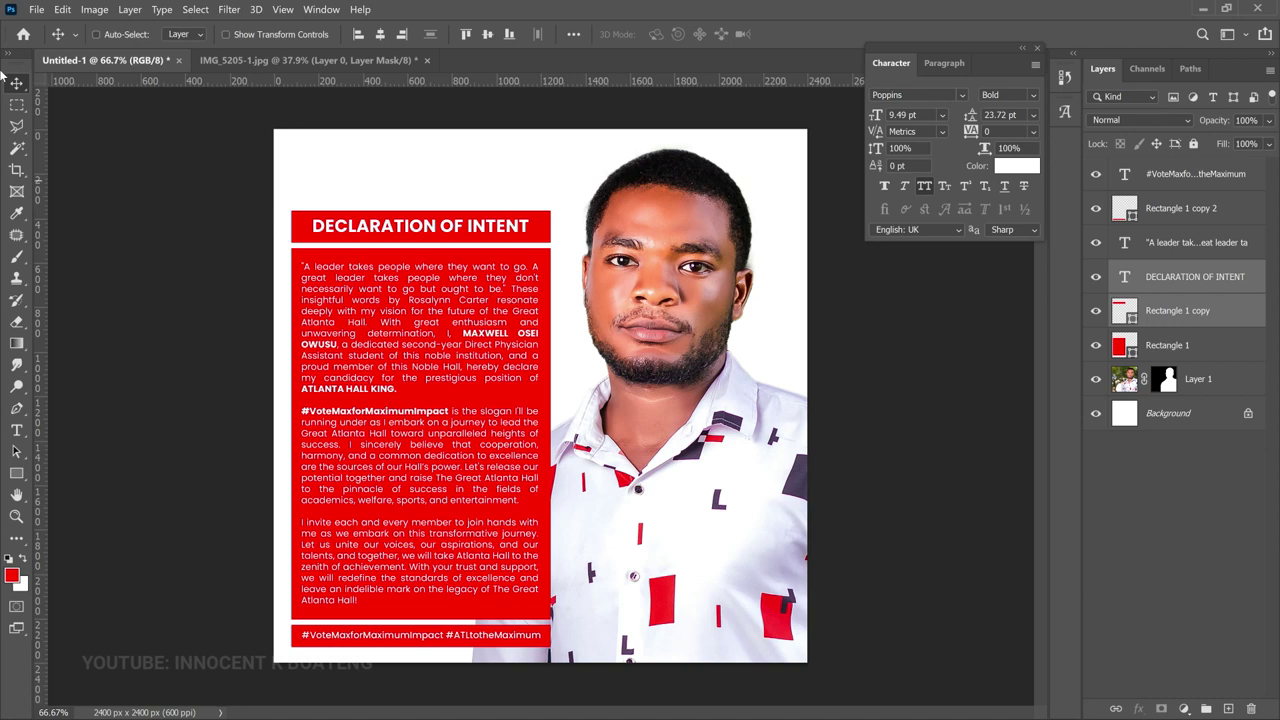
click(1205, 176)
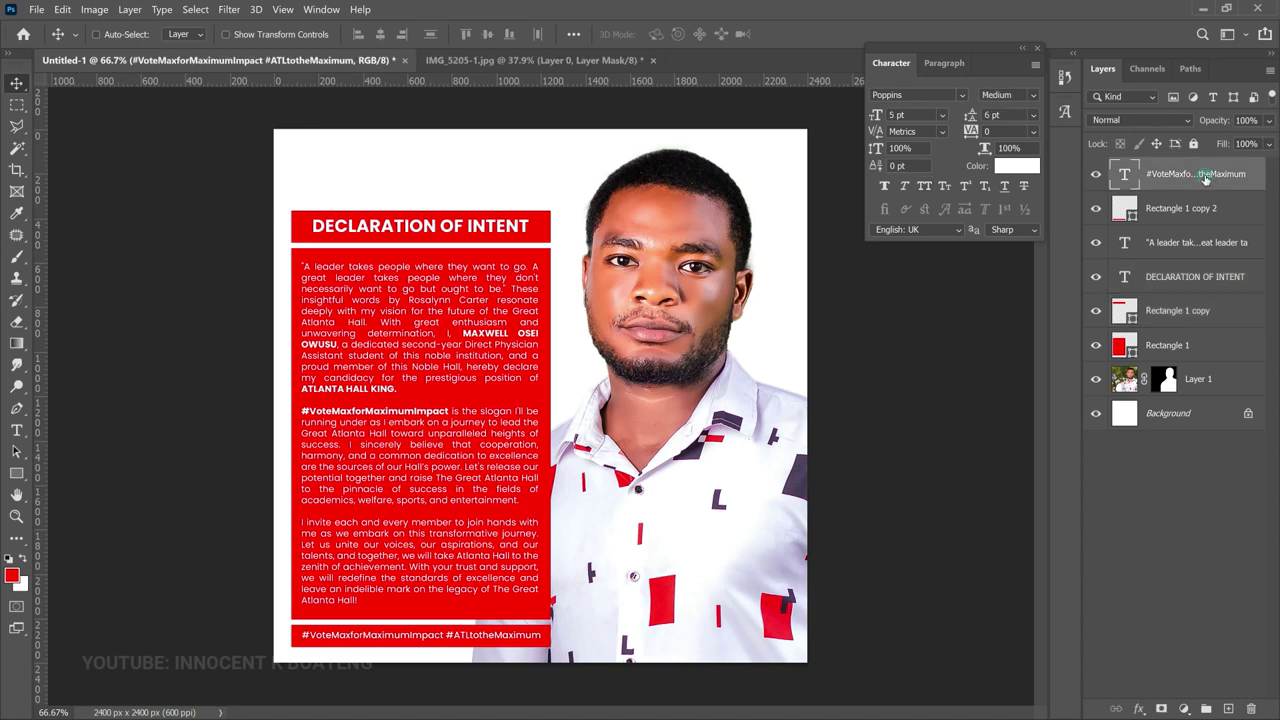
- Place the Atlanta Hall logo into the poster as an embedded image
click(36, 9)
click(98, 318)
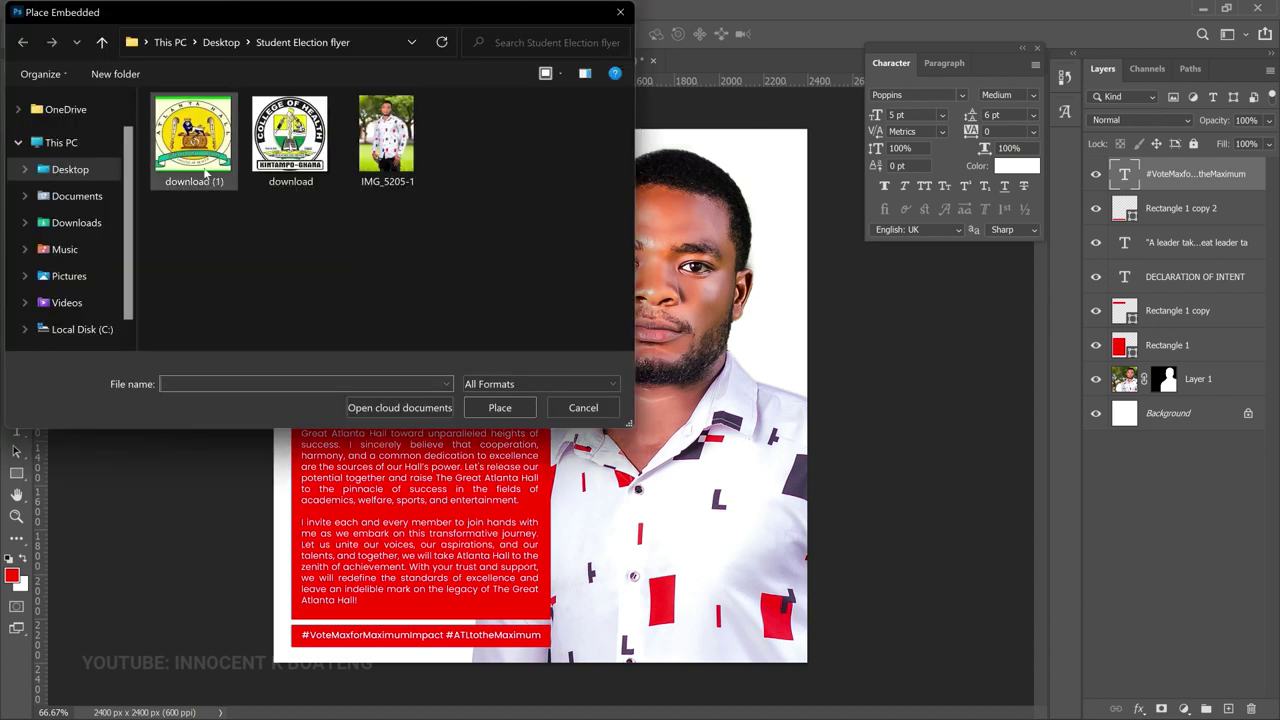
click(227, 184)
double_click(227, 184)
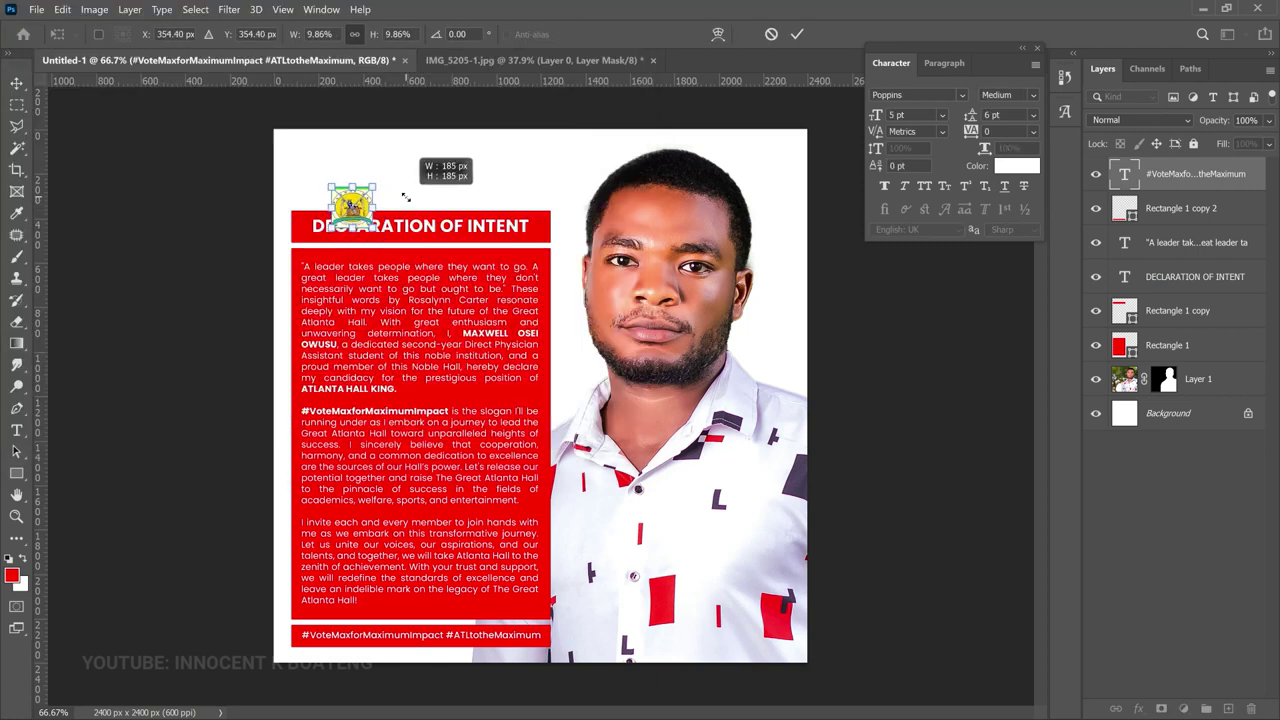
key(Return)
- Place the College of Health logo and shrink it near the title
click(36, 9)
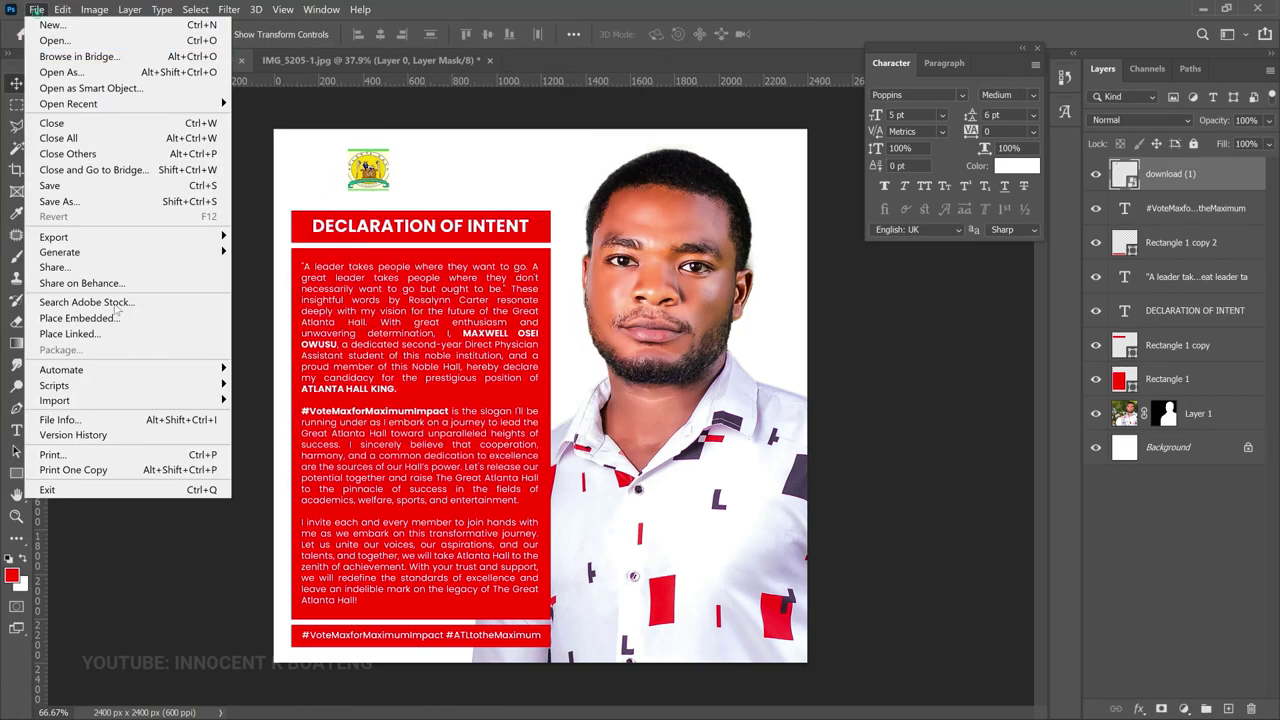
click(121, 318)
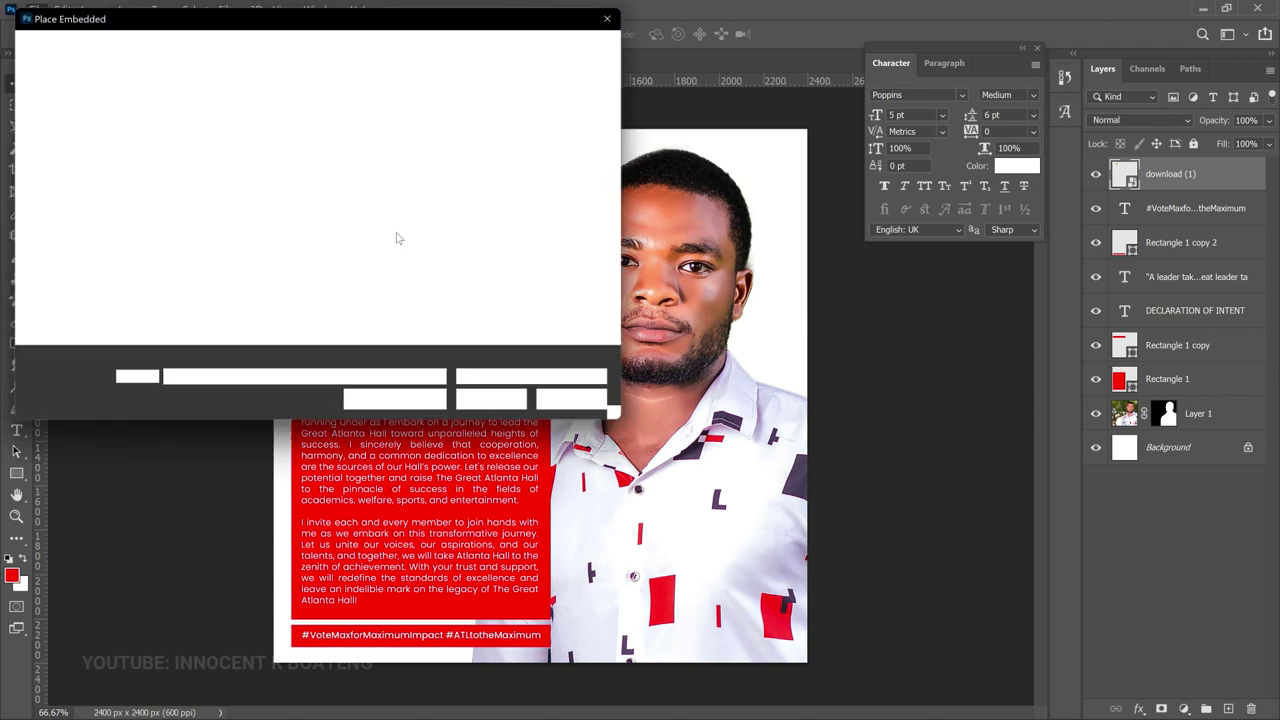
double_click(280, 134)
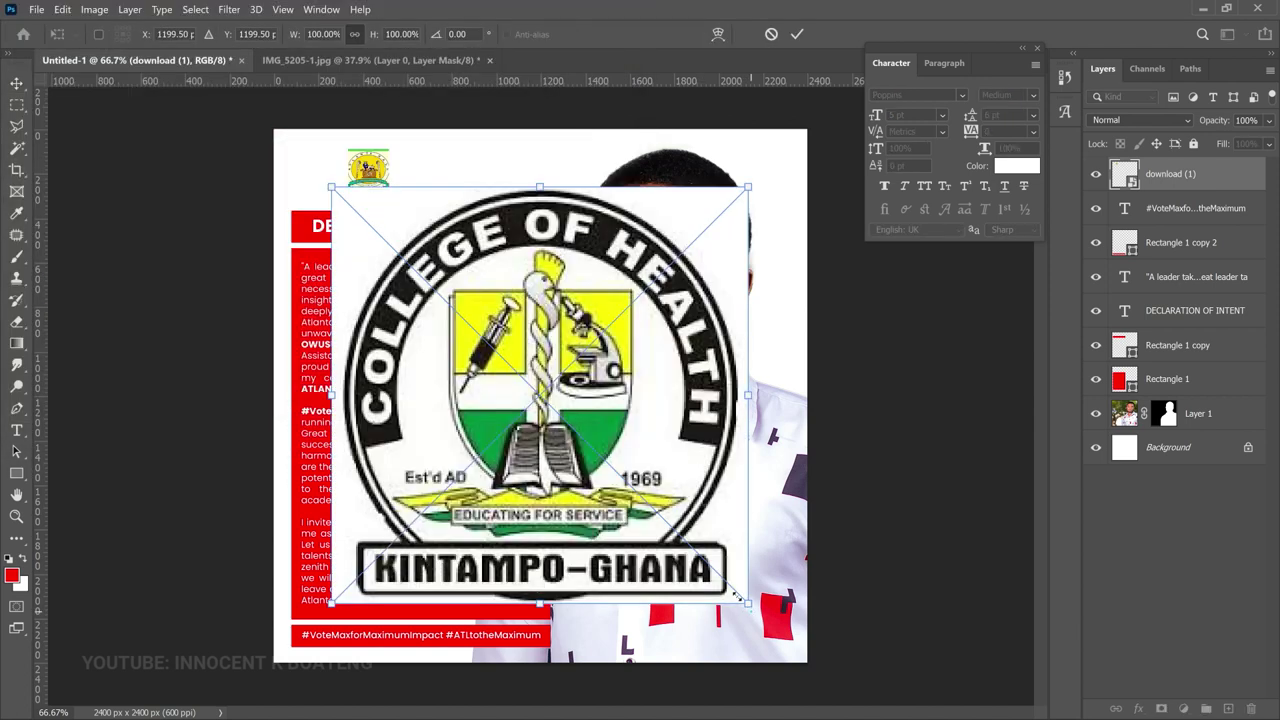
drag(750, 610, 360, 225)
key(Return)
- Position the College of Health logo just left of the Atlanta Hall logo
key(z)
click(323, 146)
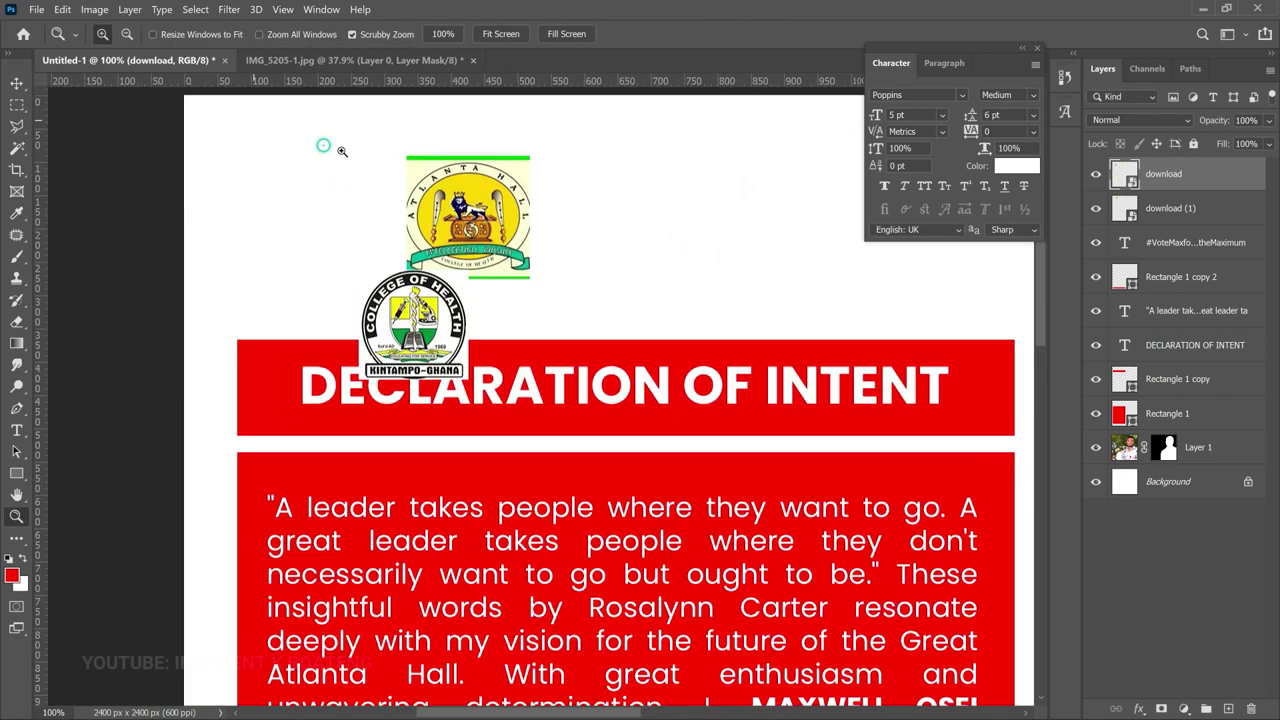
click(323, 146)
key(v)
mouse_move(511, 453)
mouse_down()
mouse_move(432, 429)
mouse_move(384, 263)
mouse_move(433, 330)
mouse_up()
key(ctrl+t)
drag(376, 255, 364, 274)
key(Return)
key(ctrl+0)
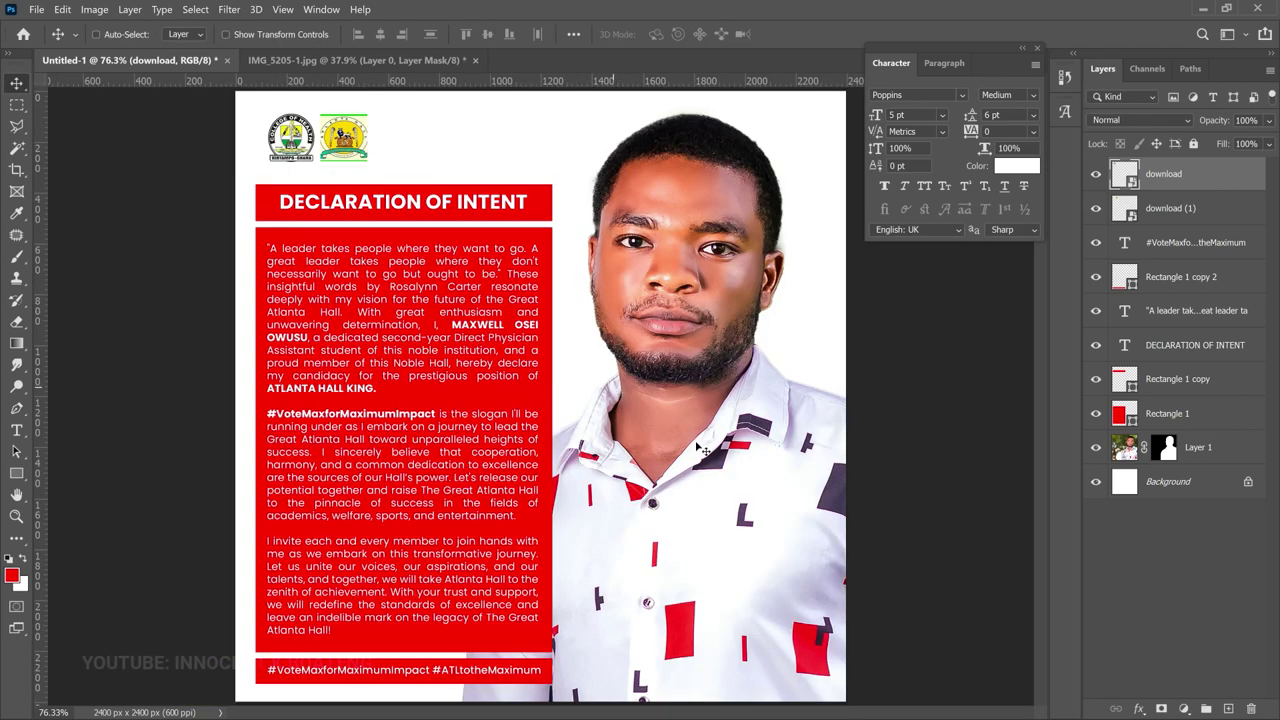
key(z)
drag(381, 116, 580, 329)
- Add the college name heading beside the logos in black (000000), left-aligned, Poppins Bold
key(v)
key(t)
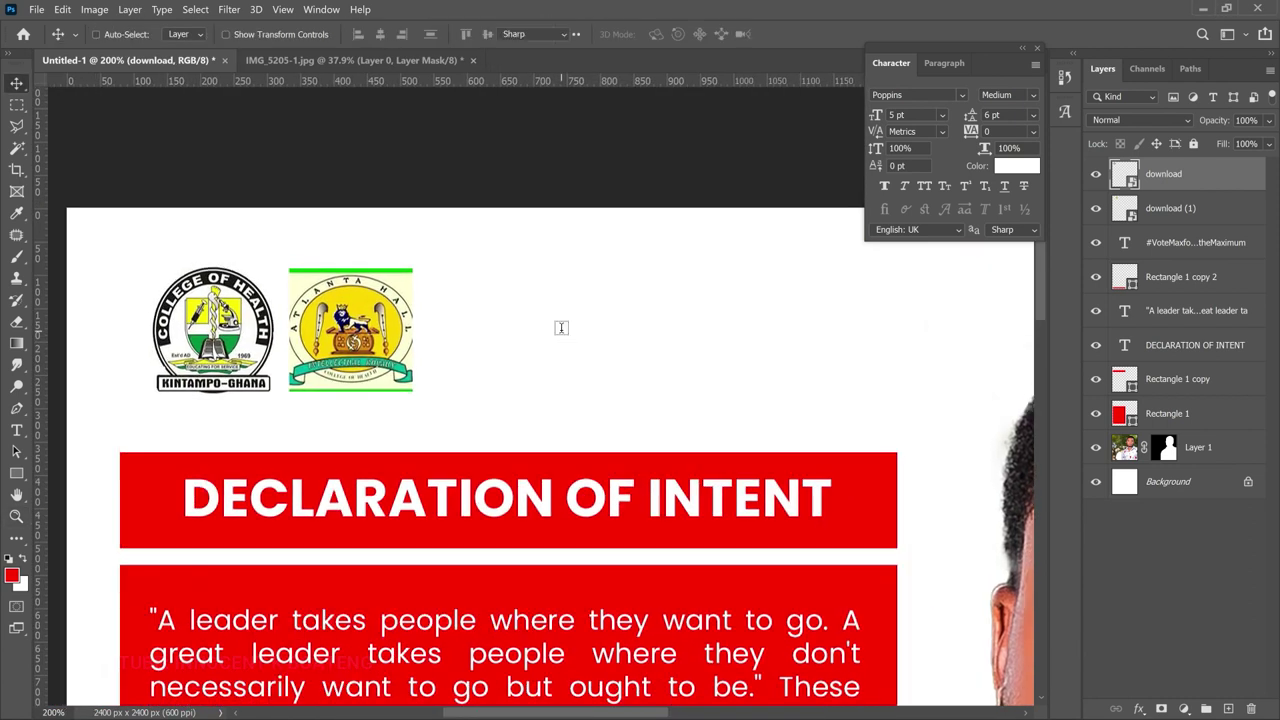
click(494, 297)
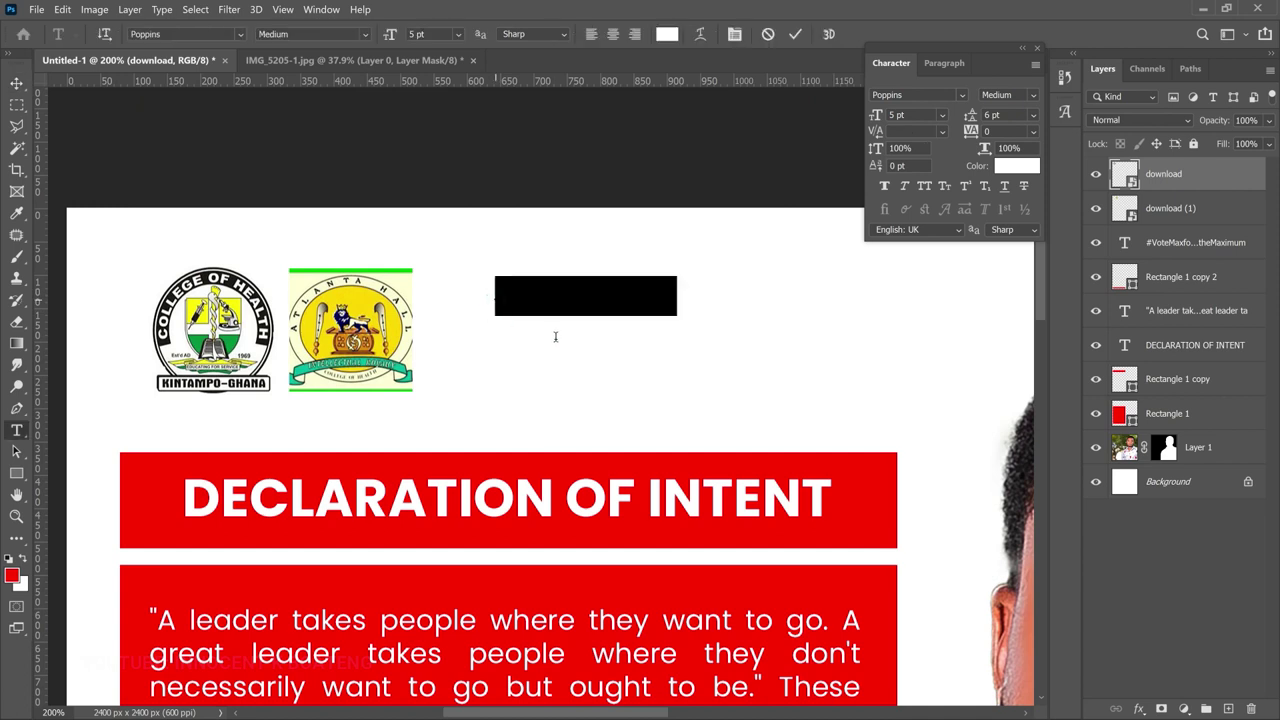
key(ctrl+v)
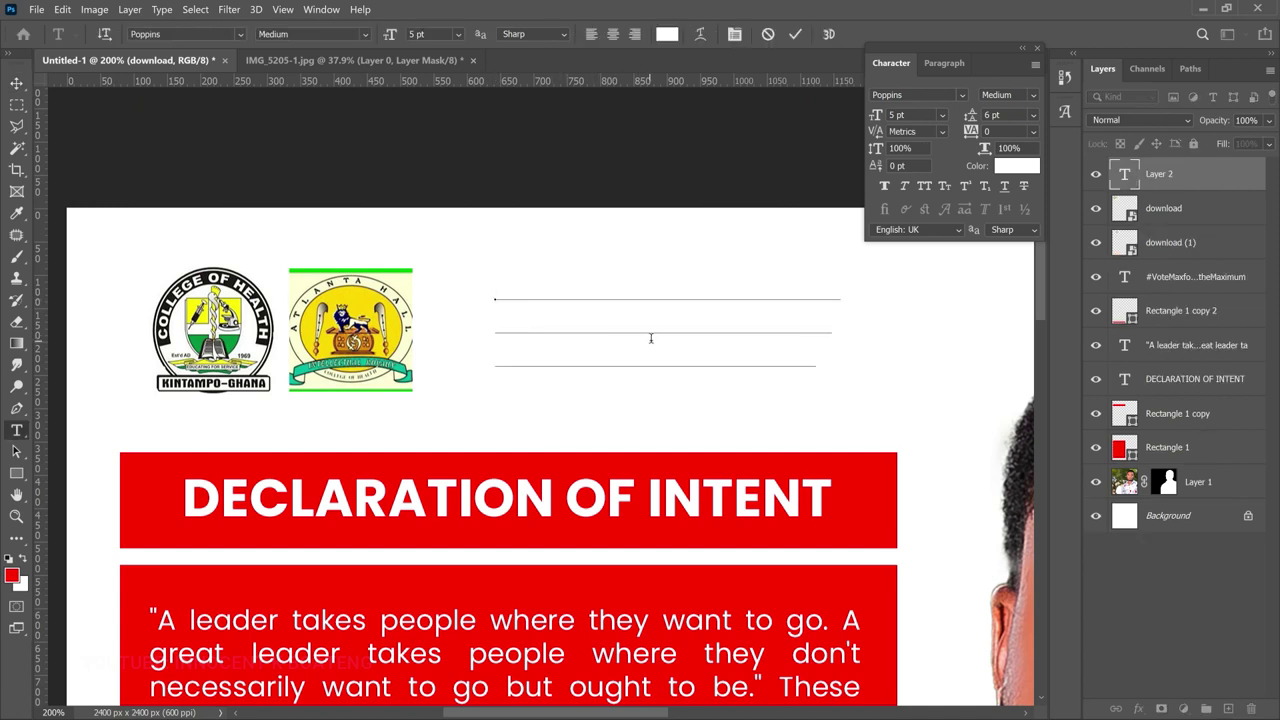
key(ctrl+a)
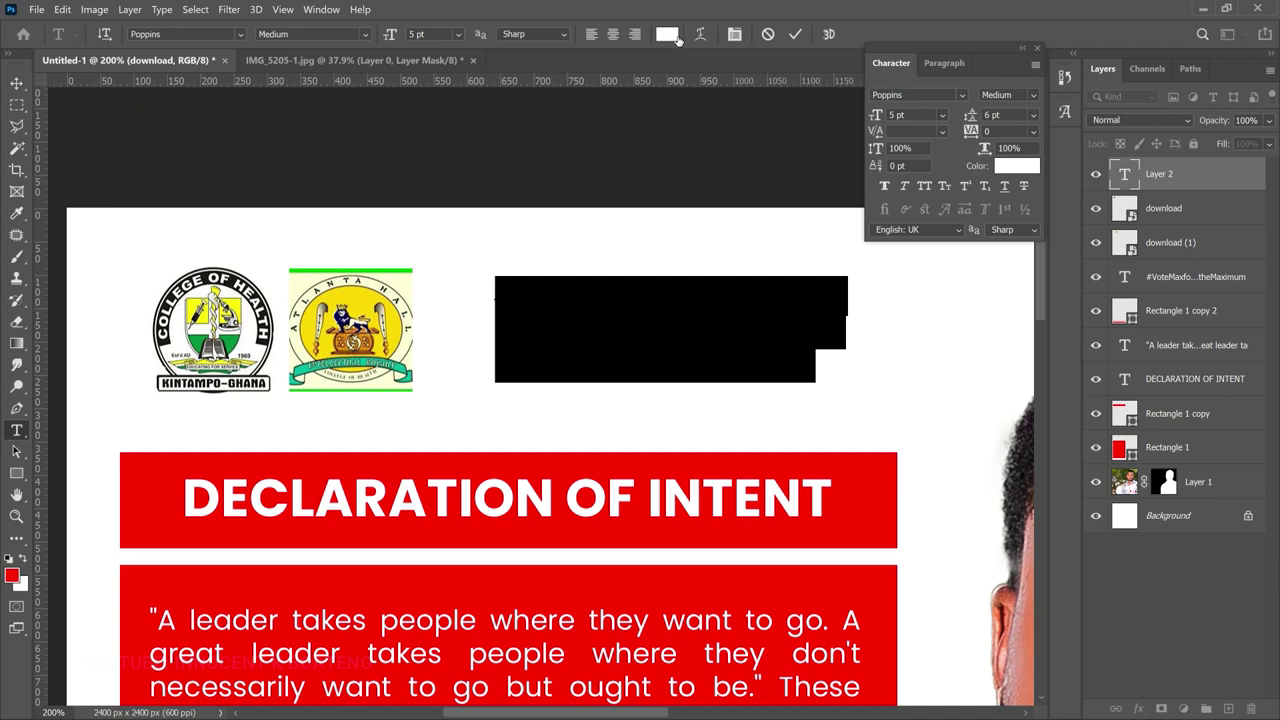
click(672, 33)
text(000000)
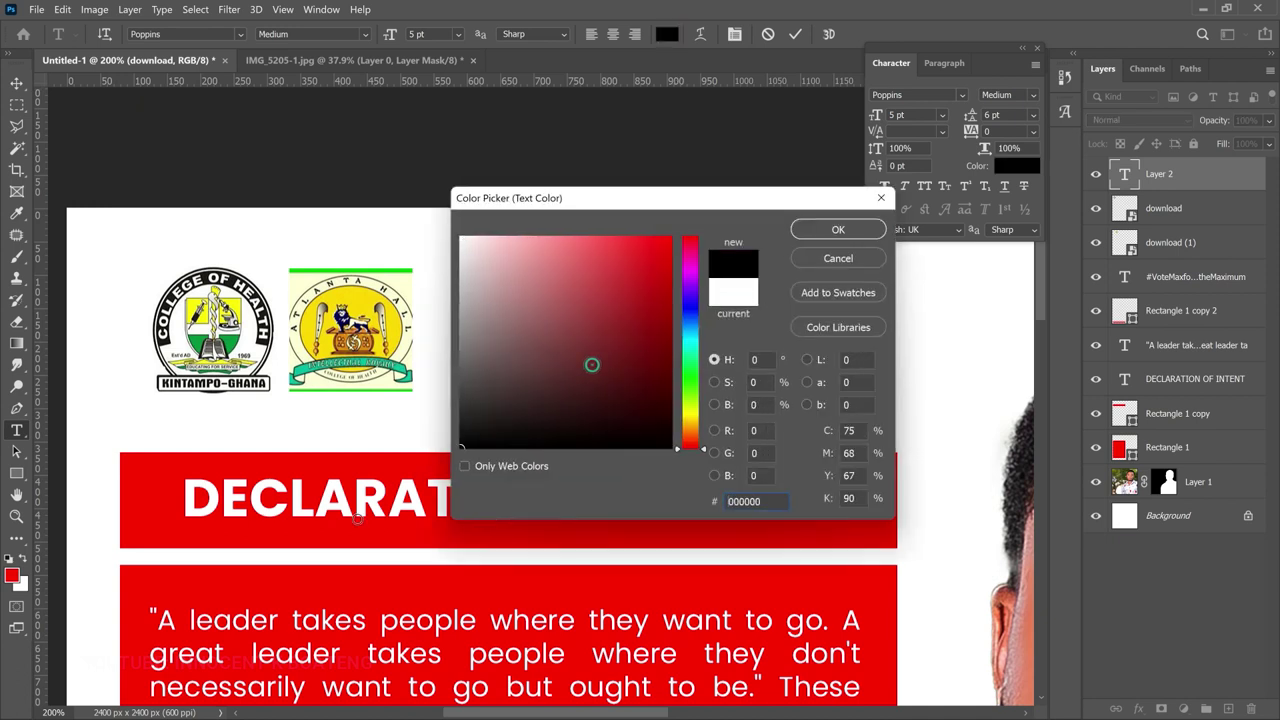
click(838, 230)
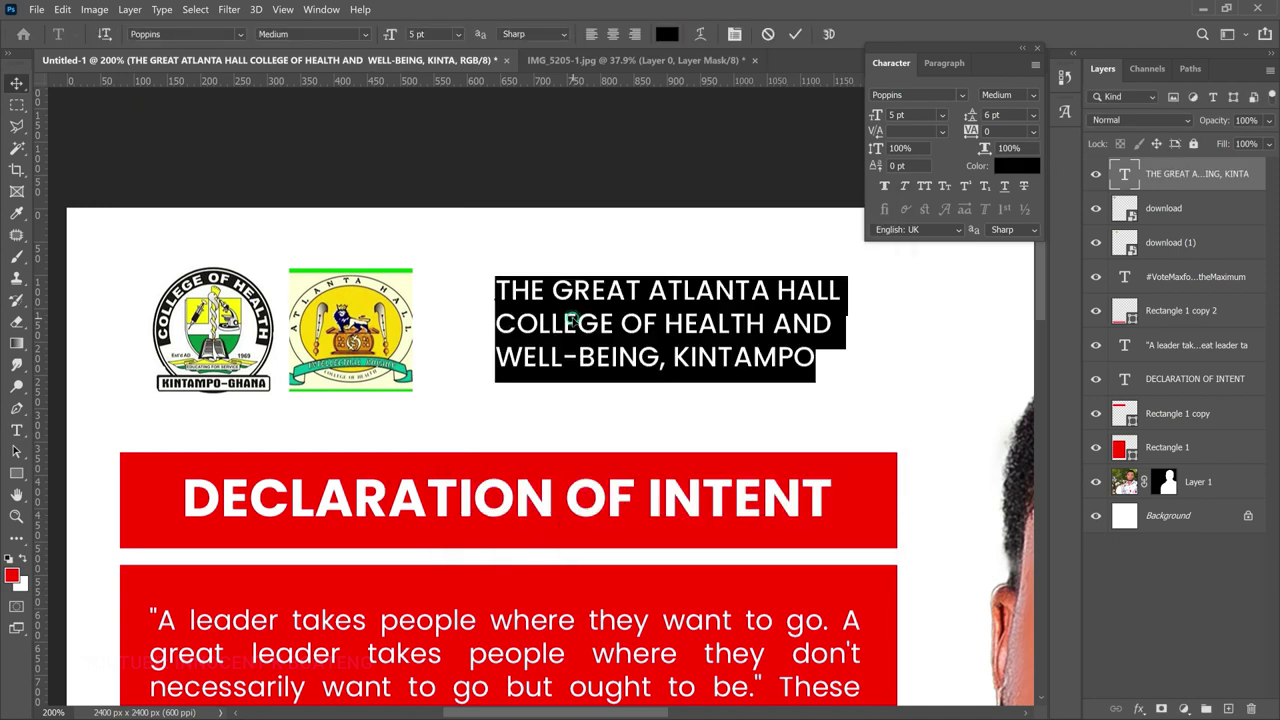
click(592, 34)
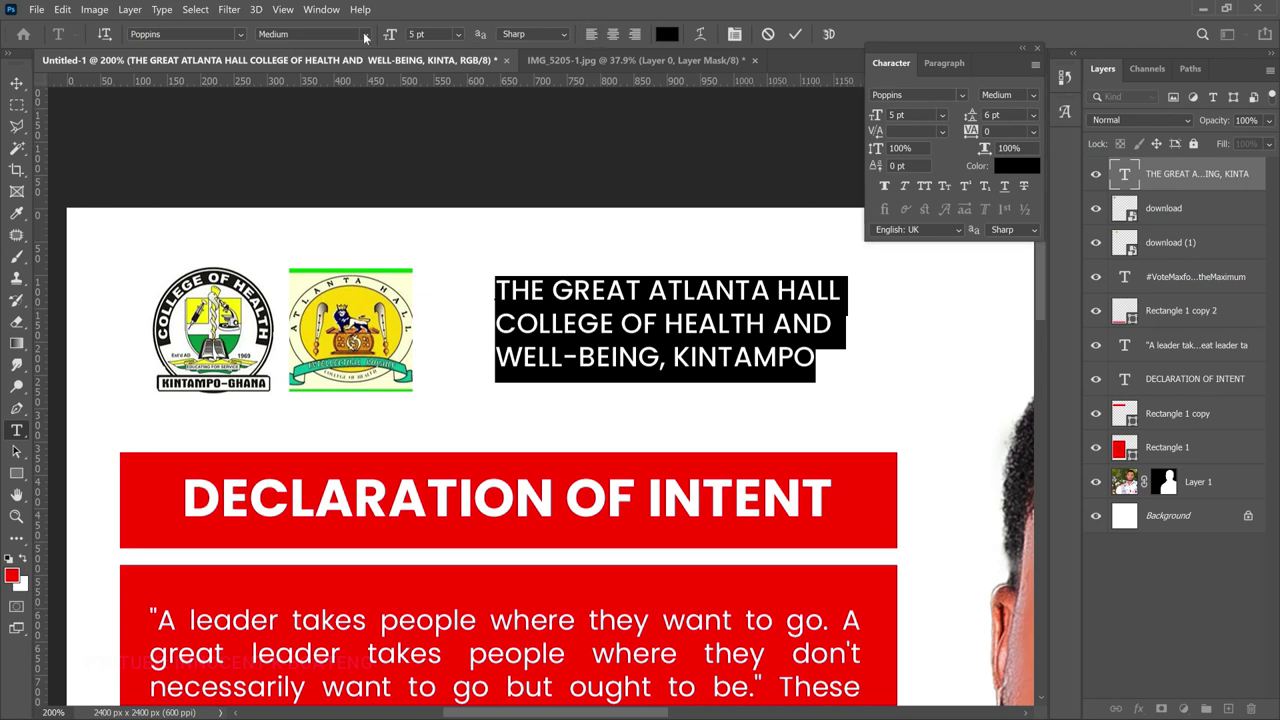
click(365, 34)
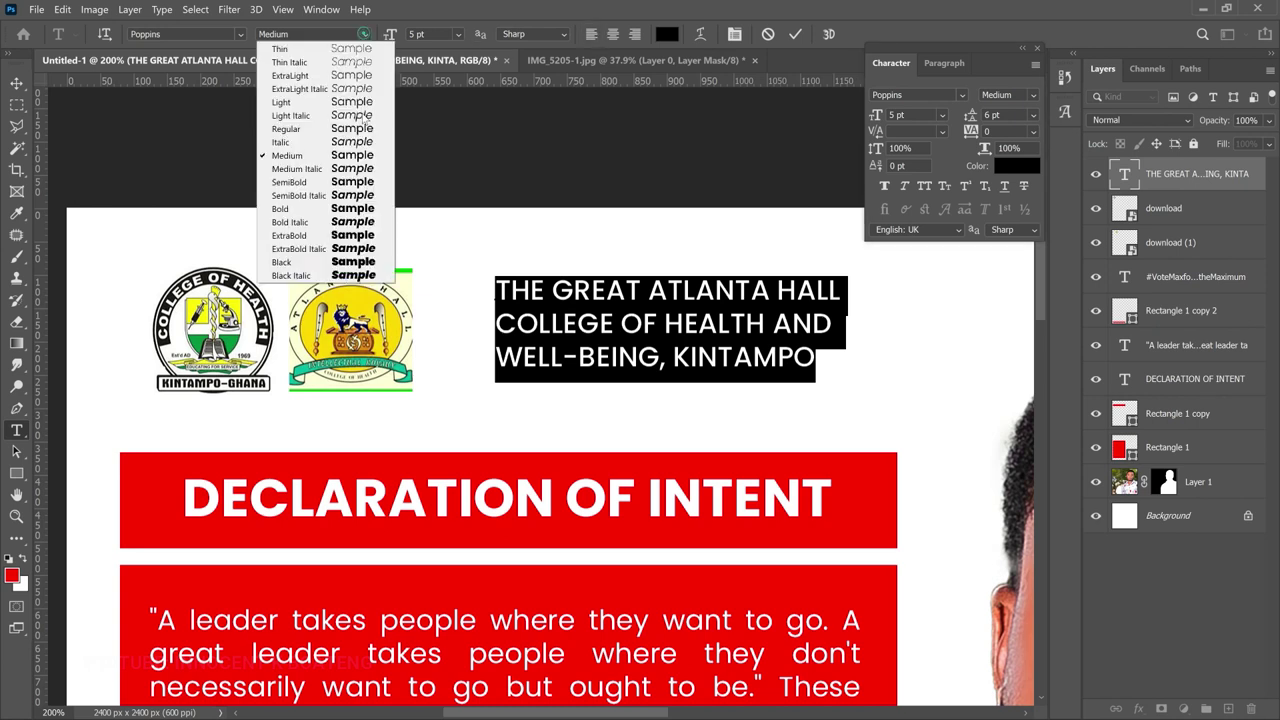
click(345, 208)
click(16, 80)
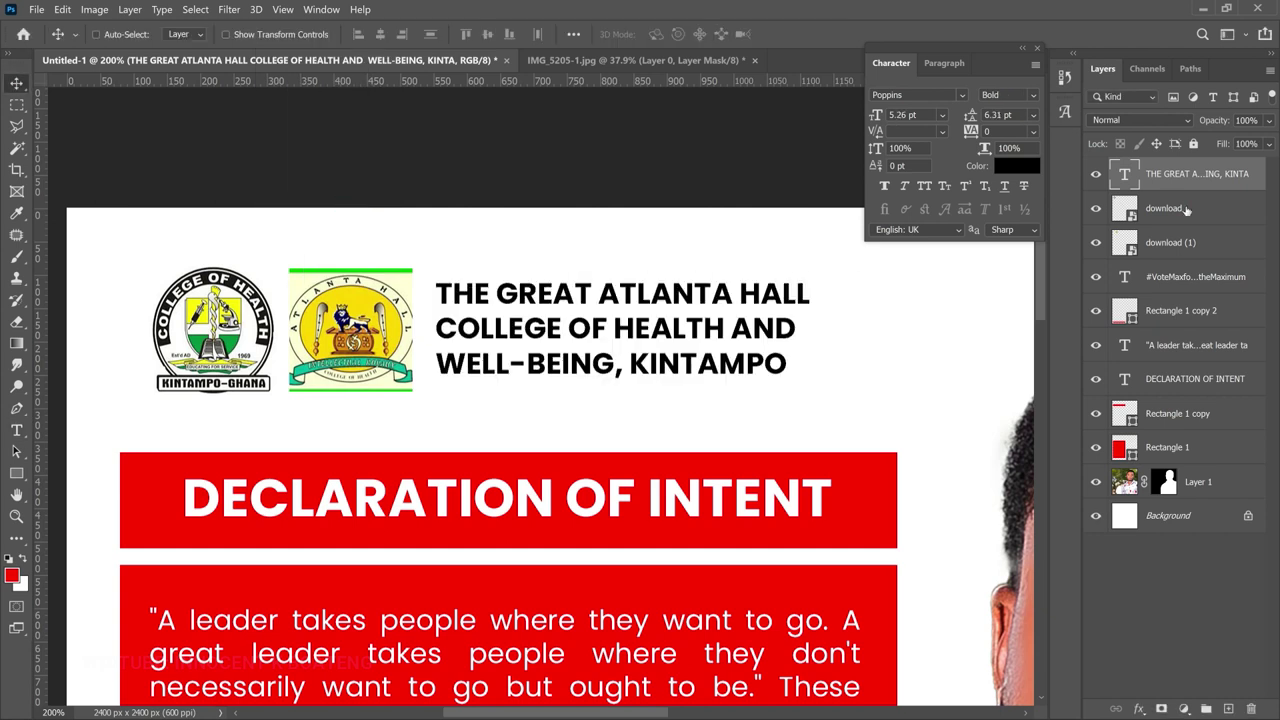
- Scale both logo layers up together proportionally
click(1163, 208)
shift+click(1175, 243)
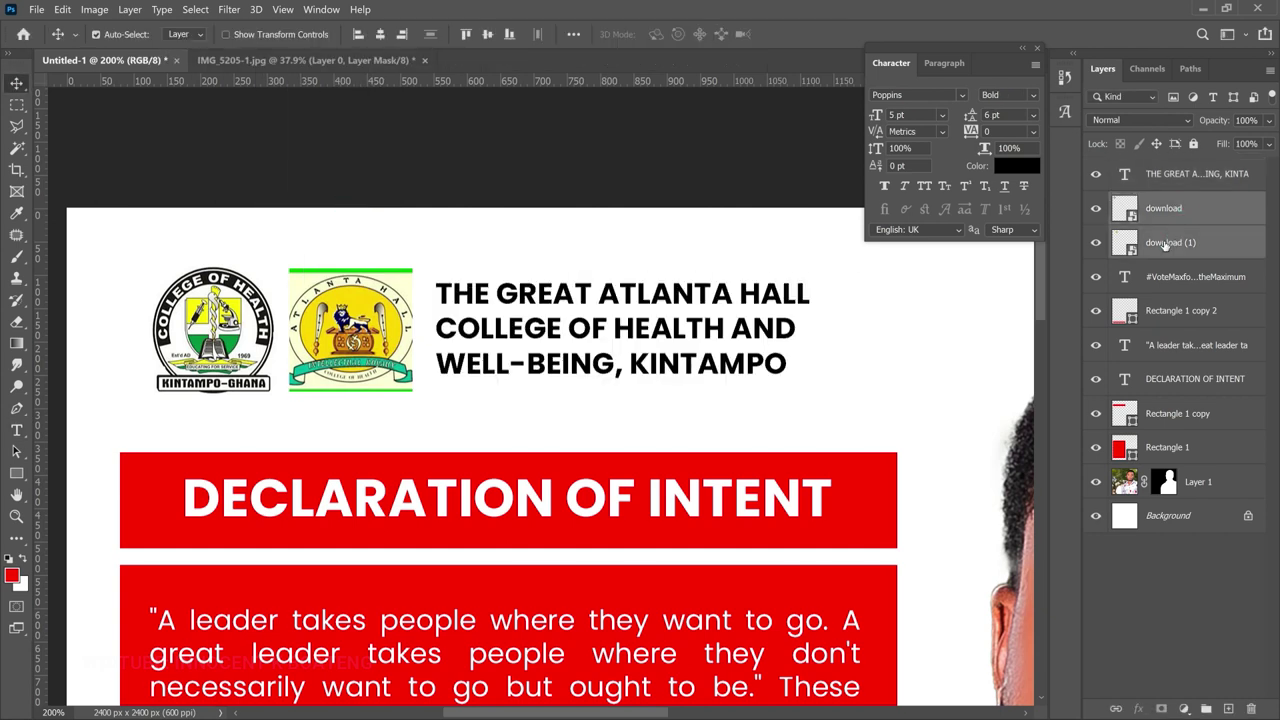
key(ctrl+t)
drag(408, 268, 401, 266)
key(Return)
key(ctrl+plus)
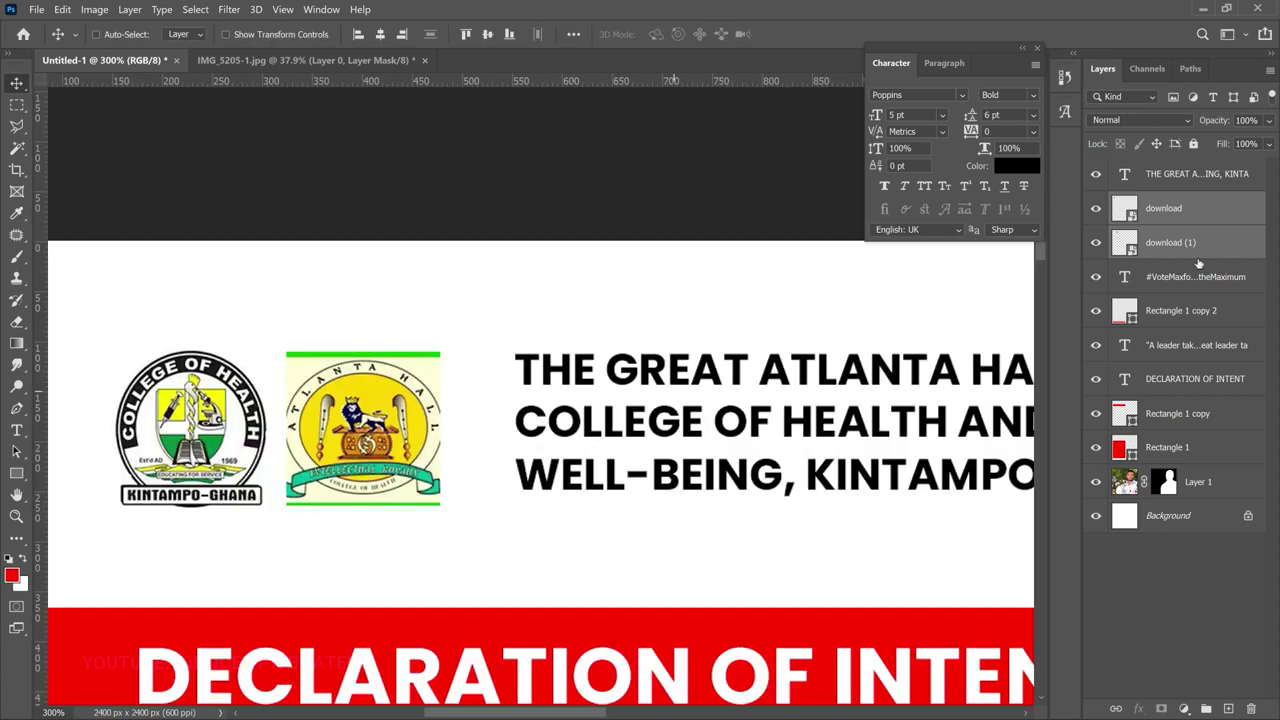
click(1199, 205)
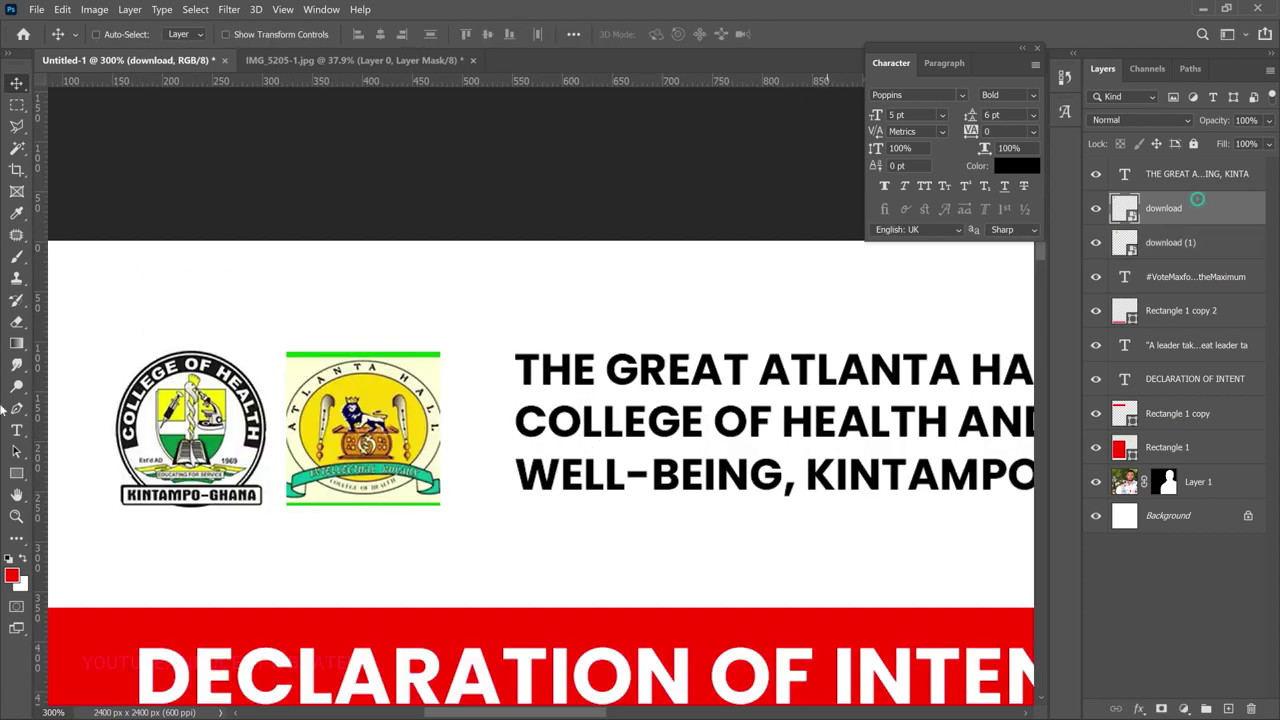
- Draw a thin red vertical rectangle between the logos and the college heading
click(17, 474)
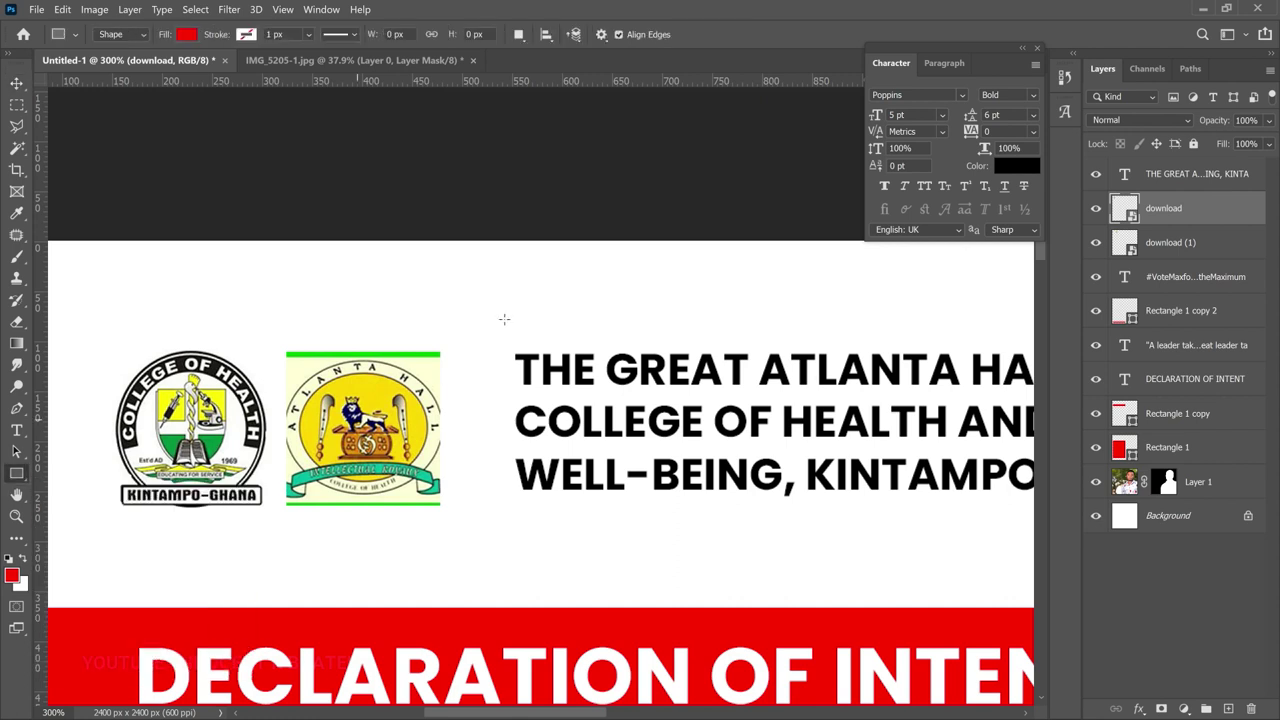
drag(480, 370, 486, 505)
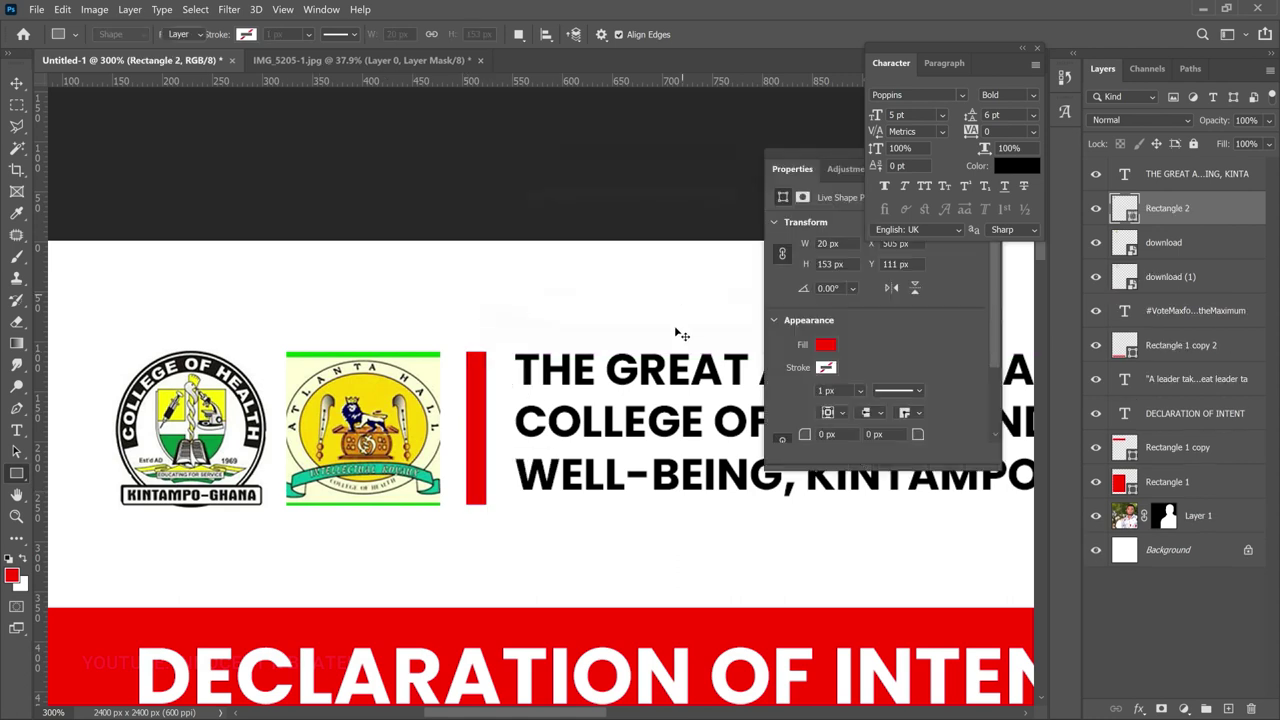
key(v)
scroll(558, 293, down, 5)
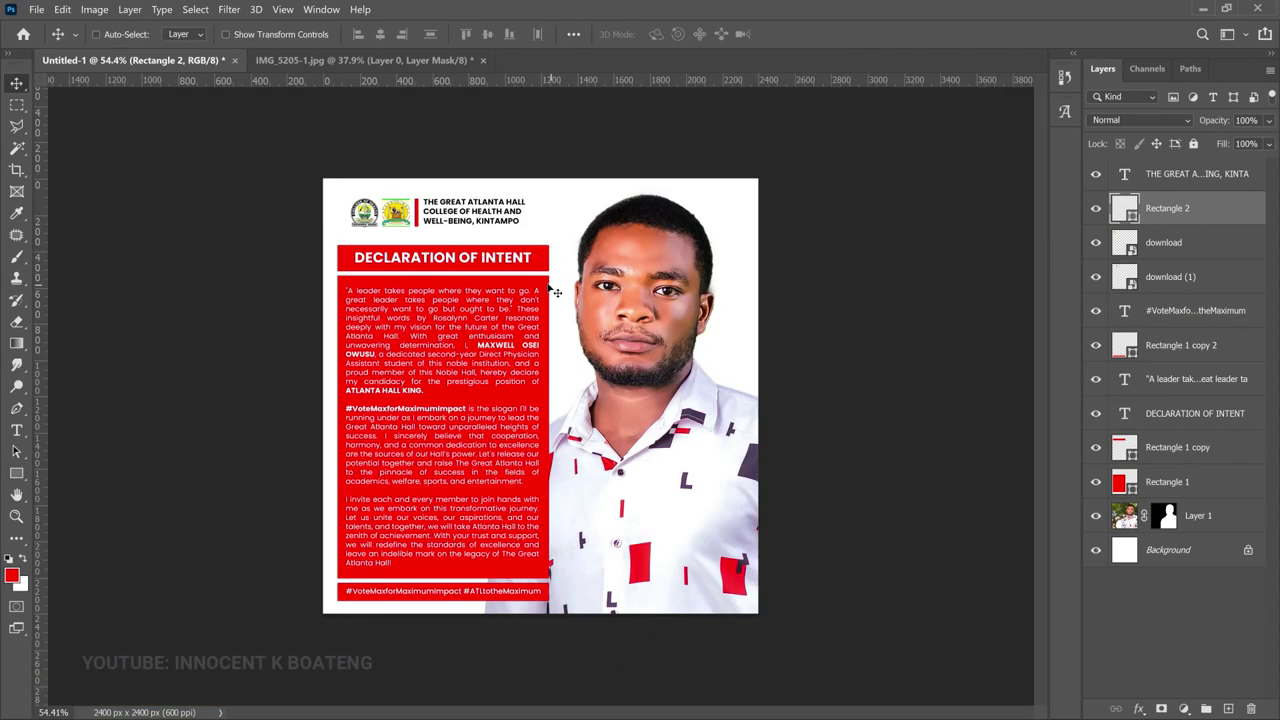
- Zoom in on the header area and pan across the canvas to check the divider
key(z)
click(406, 236)
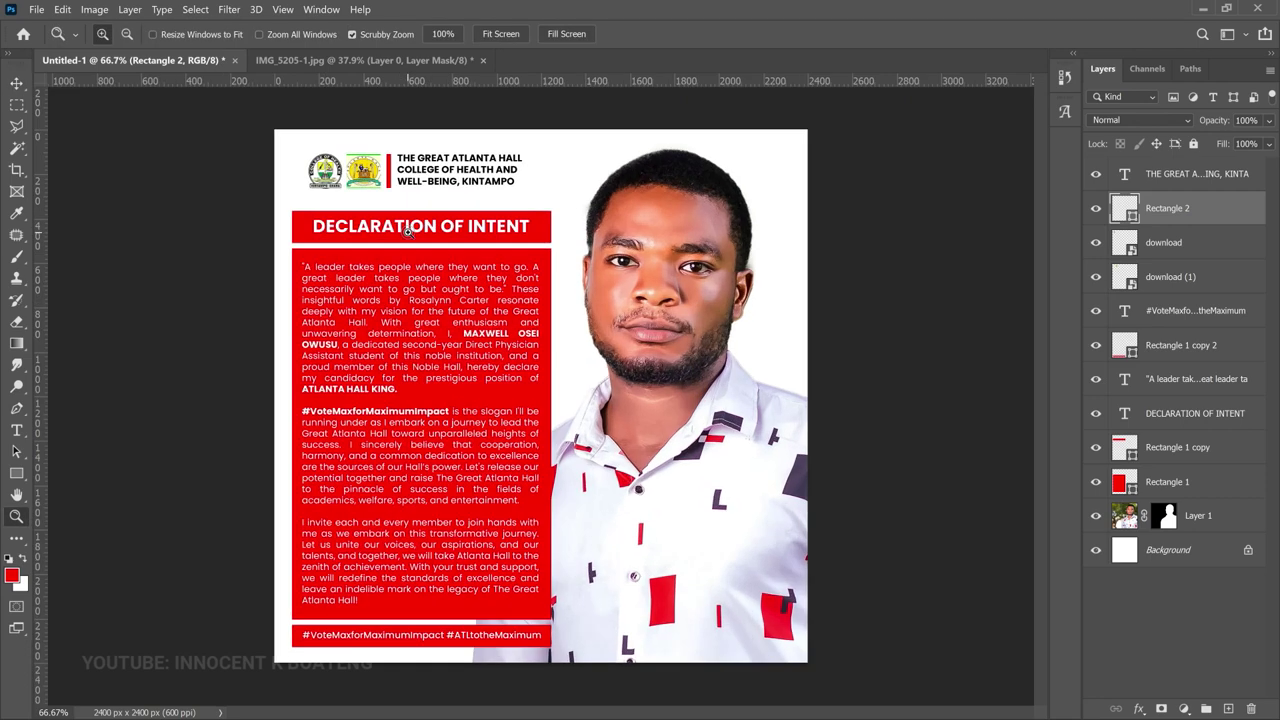
click(377, 218)
key(v)
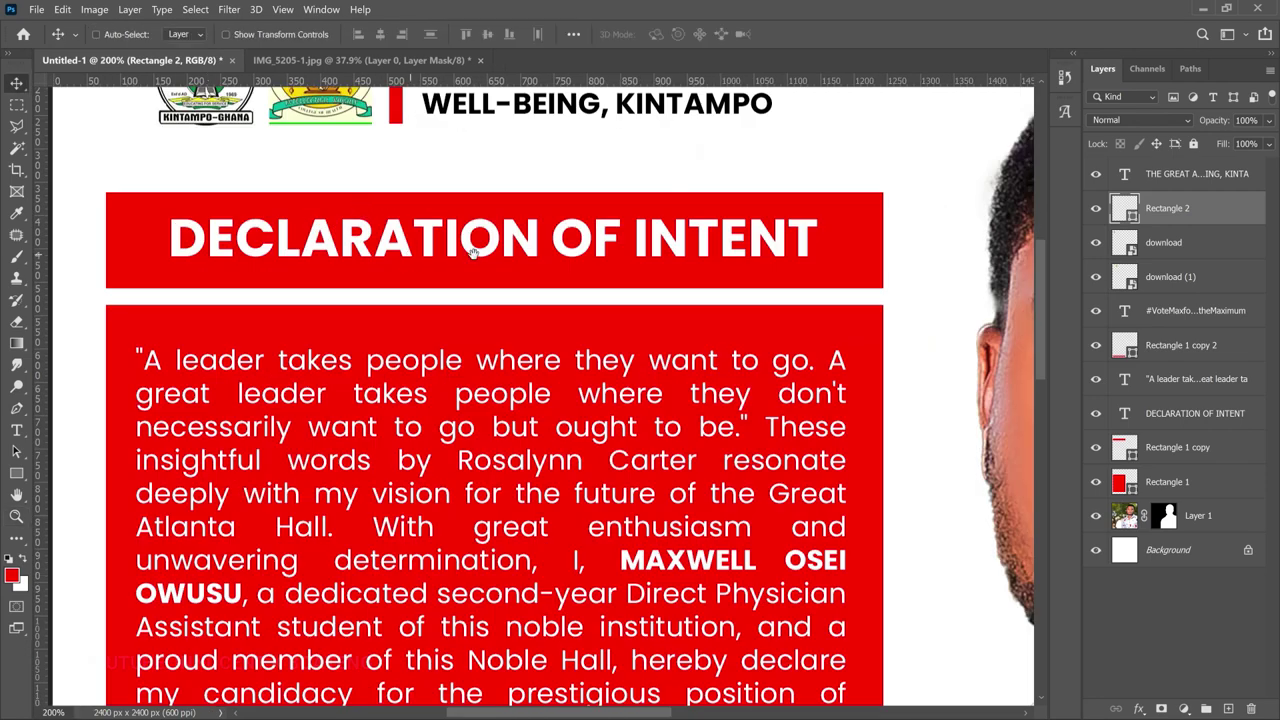
drag(569, 325, 610, 322)
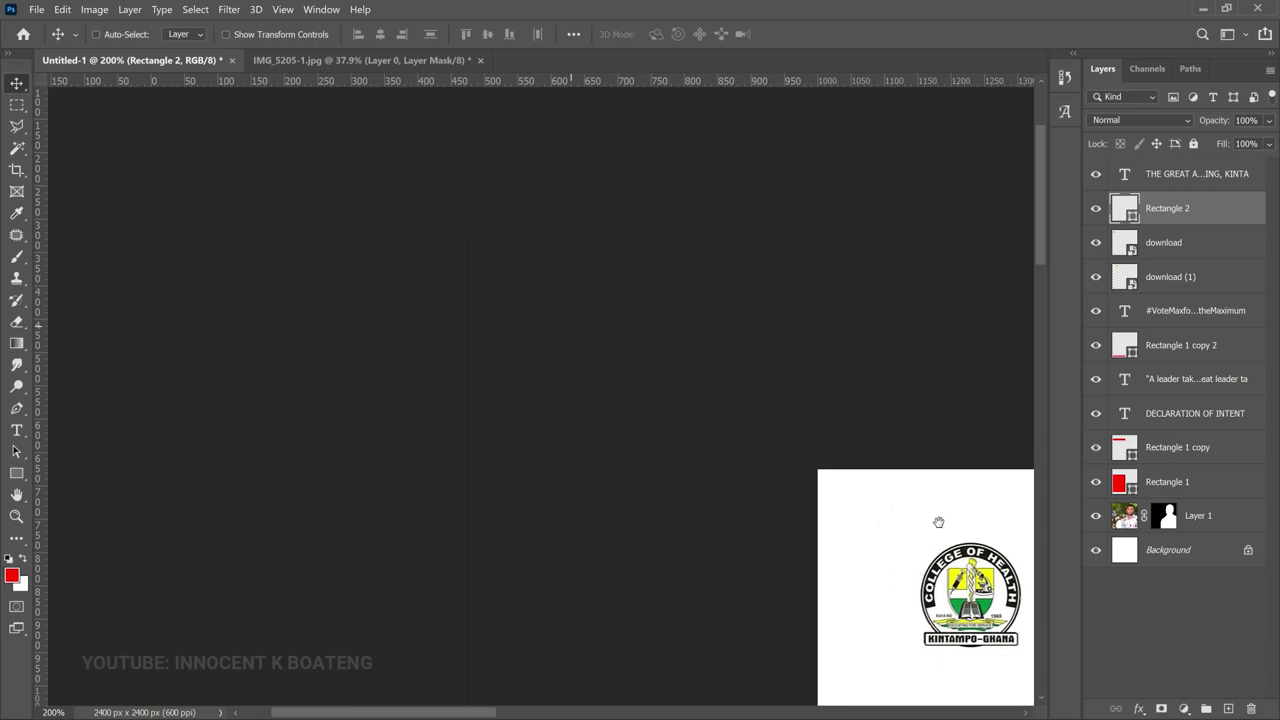
scroll(606, 325, right, 7)
scroll(606, 325, down, 4)
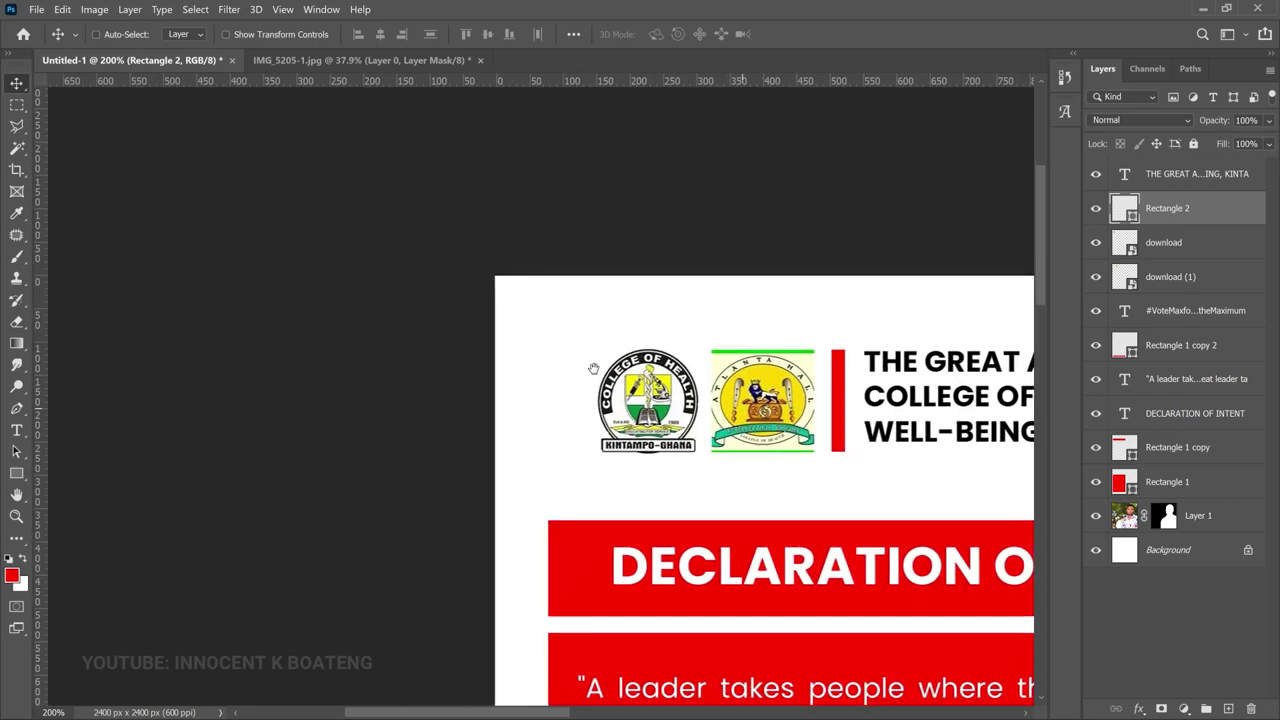
scroll(741, 408, right, 3)
scroll(741, 408, down, 1)
scroll(741, 408, right, 3)
scroll(741, 408, down, 2)
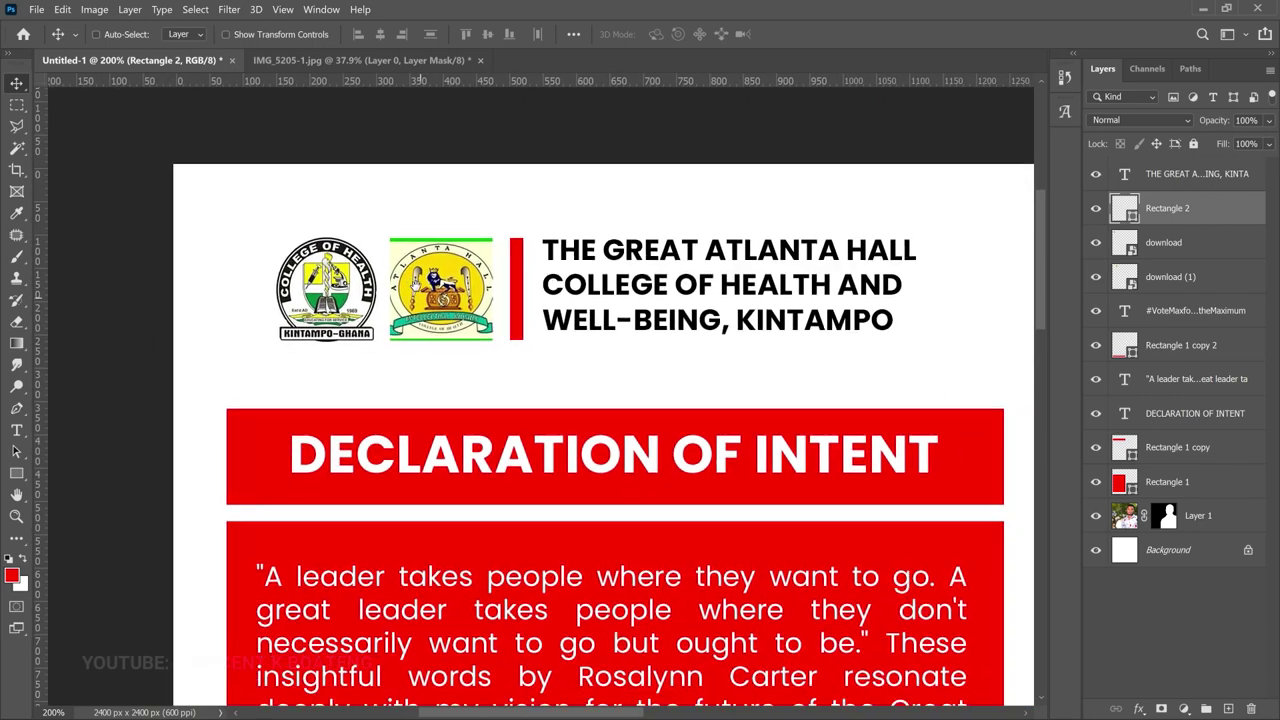
- Shrink the DECLARATION OF INTENT heading text slightly
click(1195, 415)
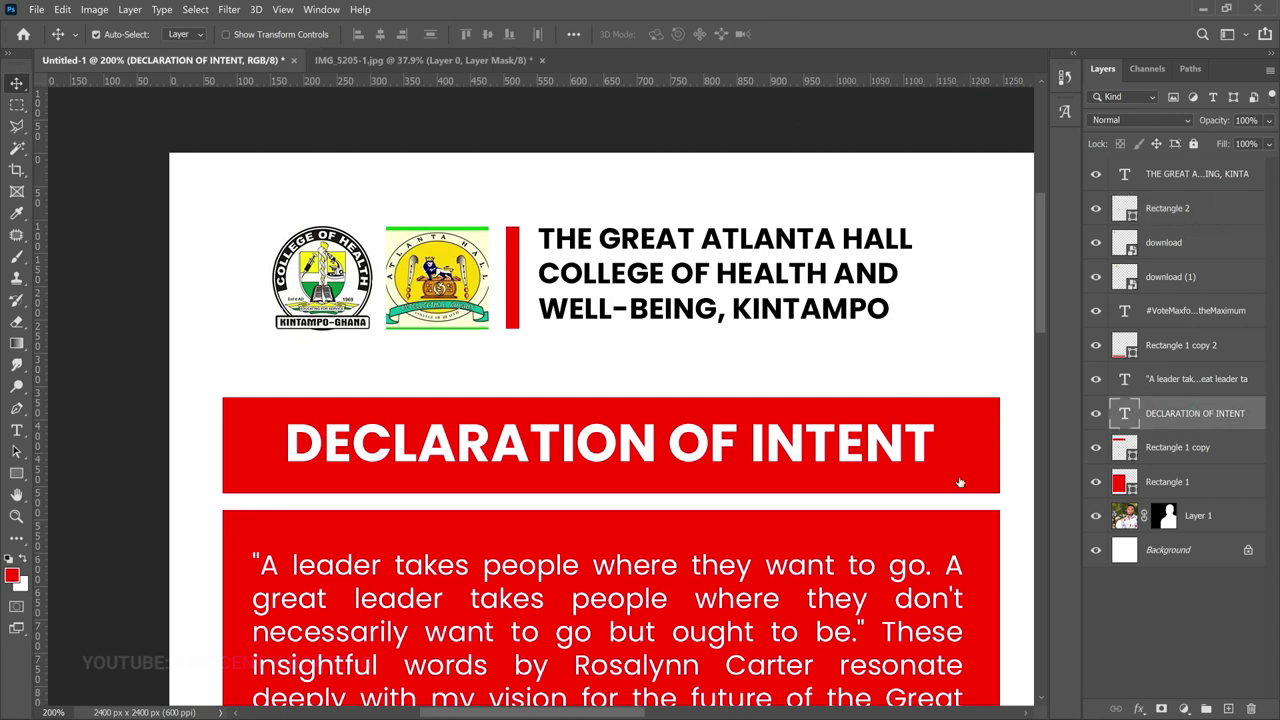
key(ctrl+t)
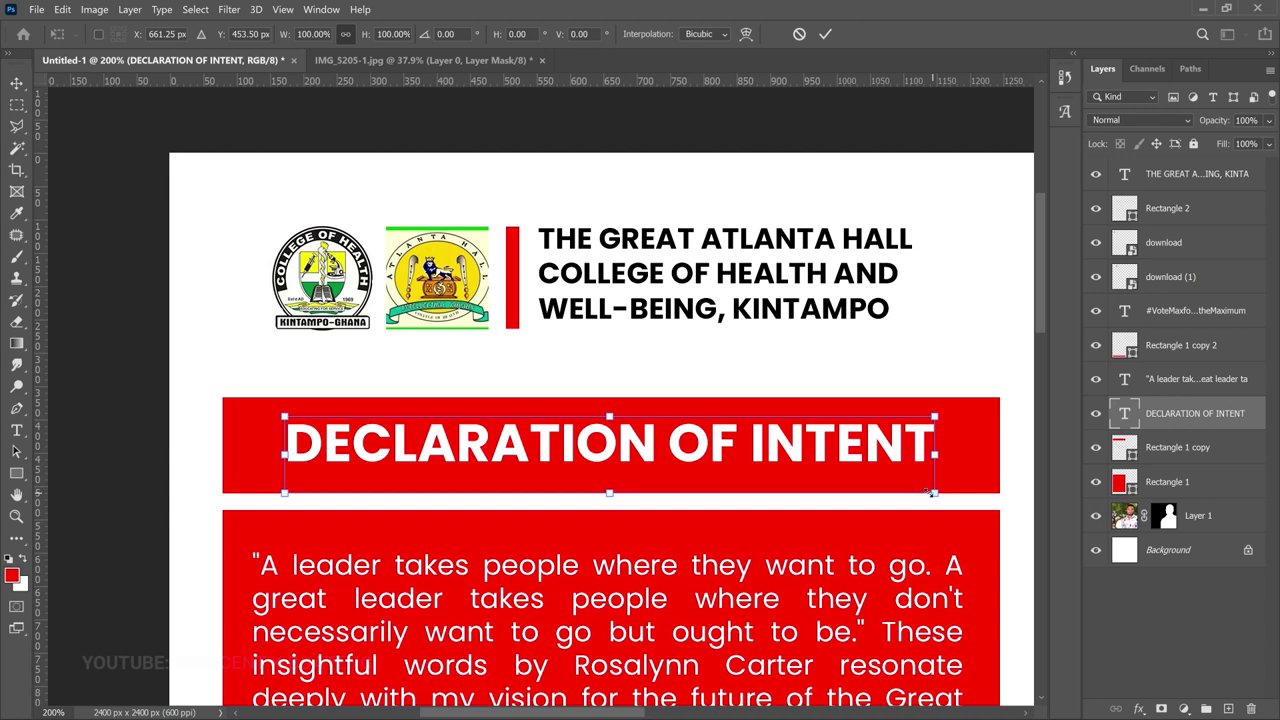
drag(926, 492, 908, 480)
key(Return)
- Draw a white-filled circle just left of DECLARATION
click(16, 474)
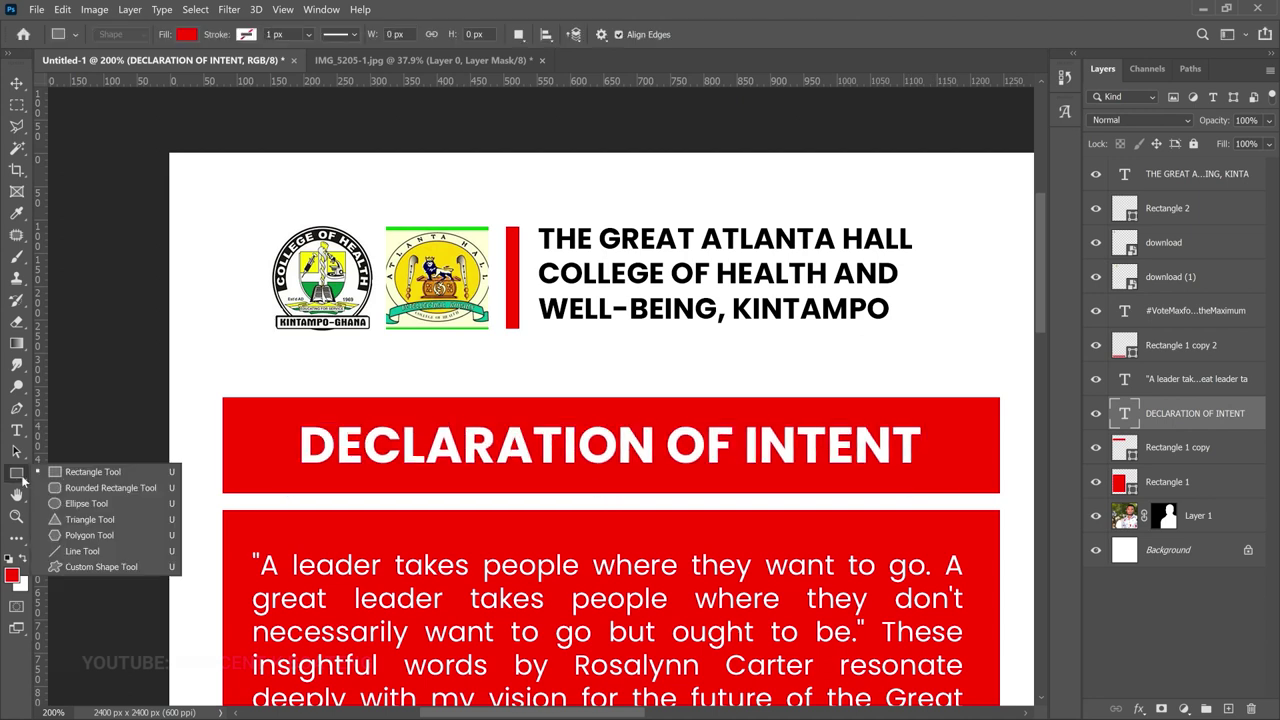
click(86, 503)
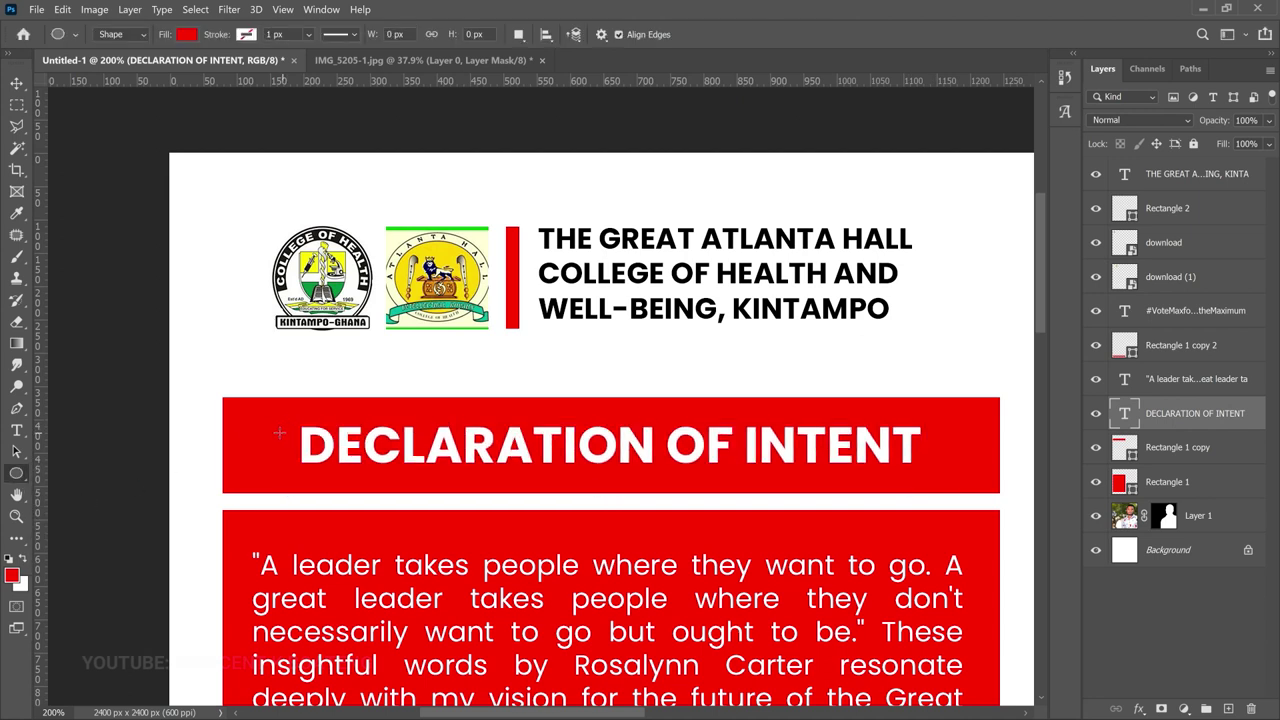
drag(270, 433, 299, 462)
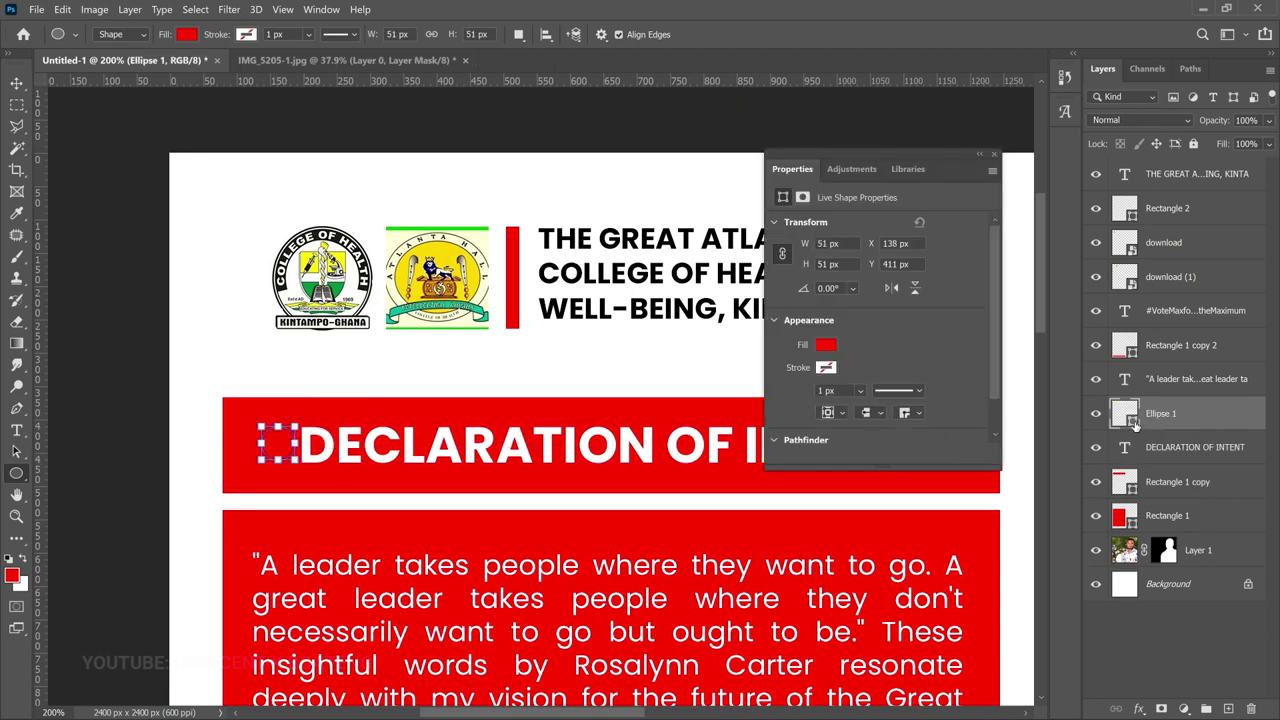
double_click(1135, 424)
click(406, 178)
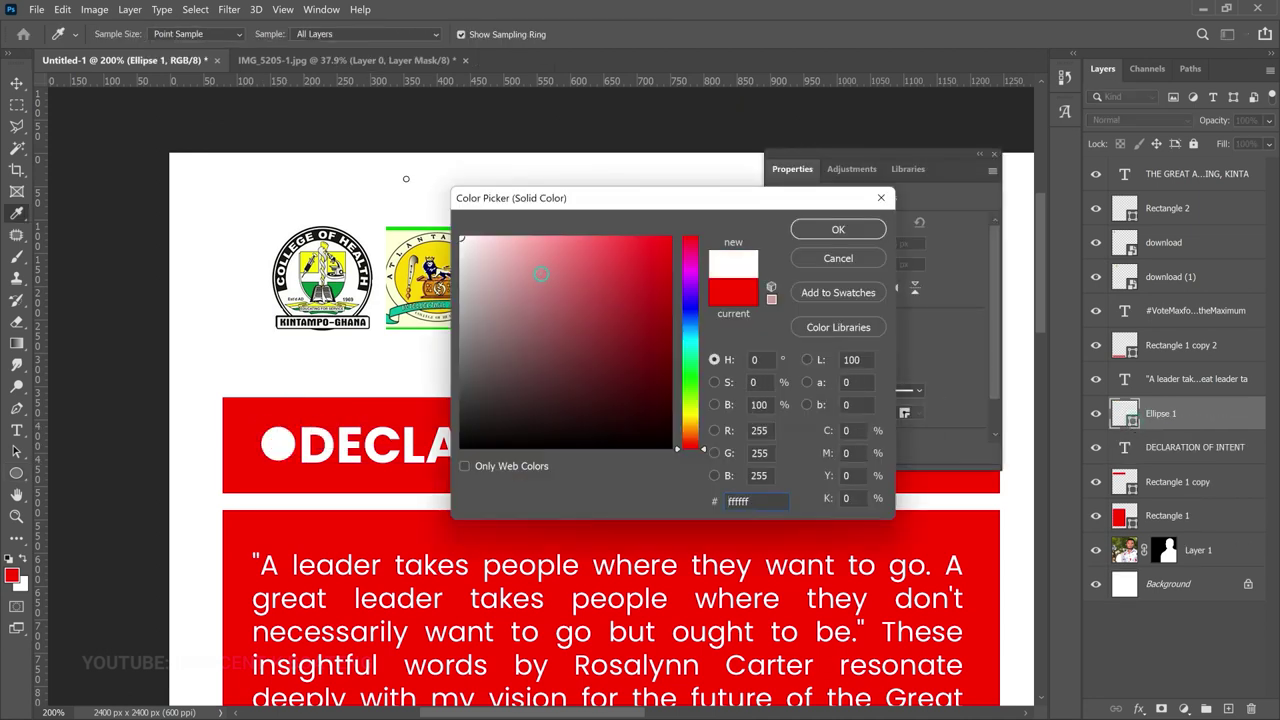
click(838, 229)
- Add two smaller circle copies (about 34 px and 22 px) stepping leftward from the first
key(z)
drag(251, 432, 251, 432)
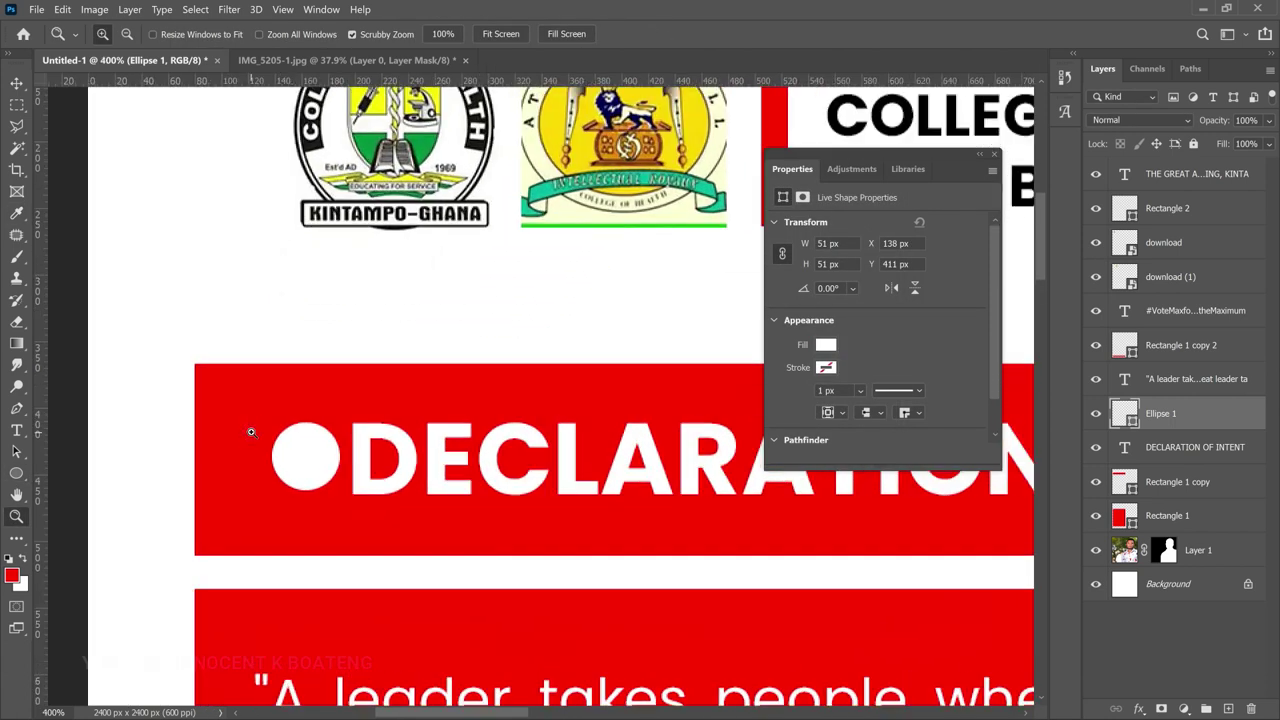
key(ctrl+j)
key(v)
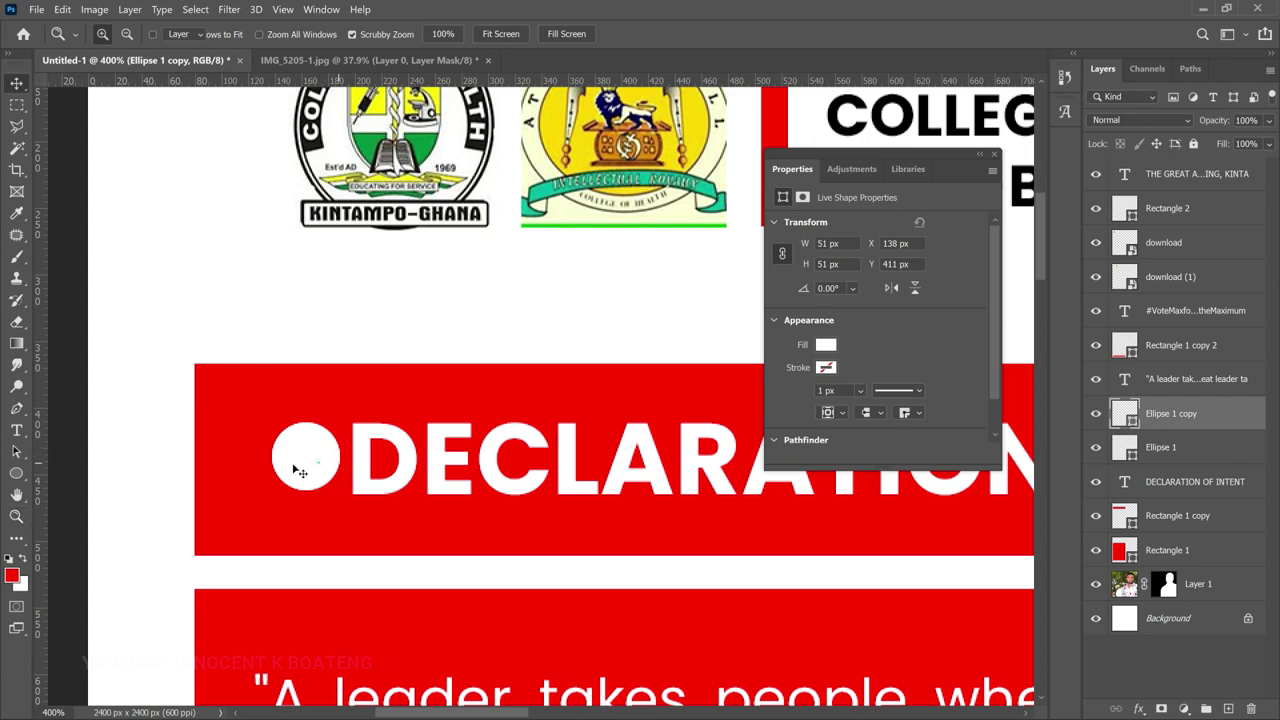
drag(305, 462, 252, 462)
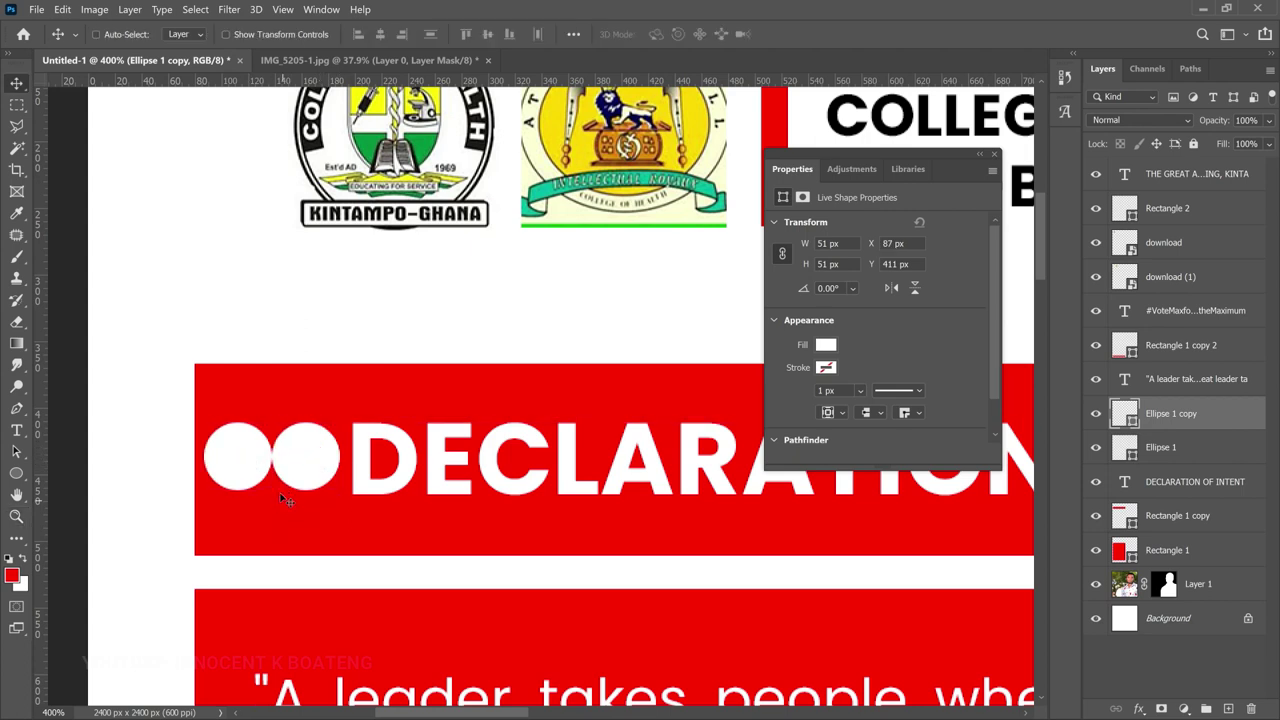
key(ctrl+t)
key(Return)
drag(281, 492, 249, 455)
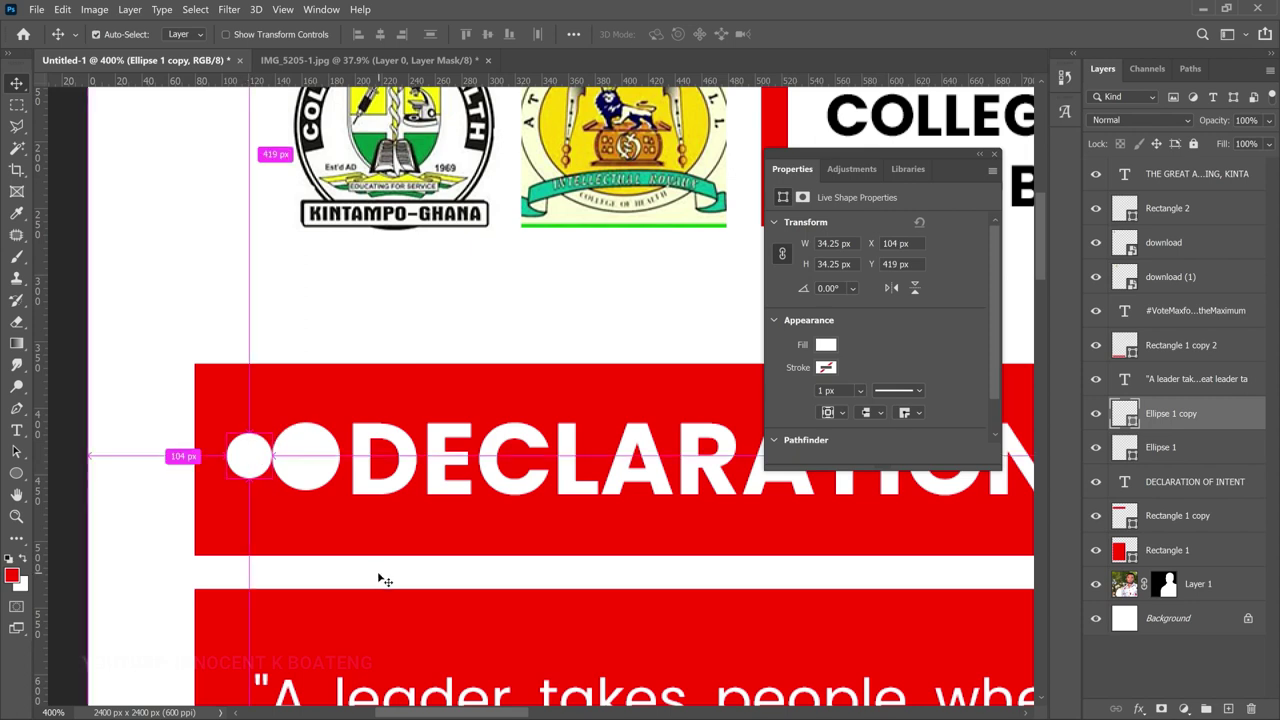
mouse_move(238, 469)
mouse_down()
mouse_move(220, 466)
mouse_move(242, 471)
mouse_move(232, 452)
mouse_move(227, 464)
mouse_up()
key(ctrl+t)
key(Return)
- Merge the three dot layers into one and scale the cluster to about 86%
shift+click(1190, 481)
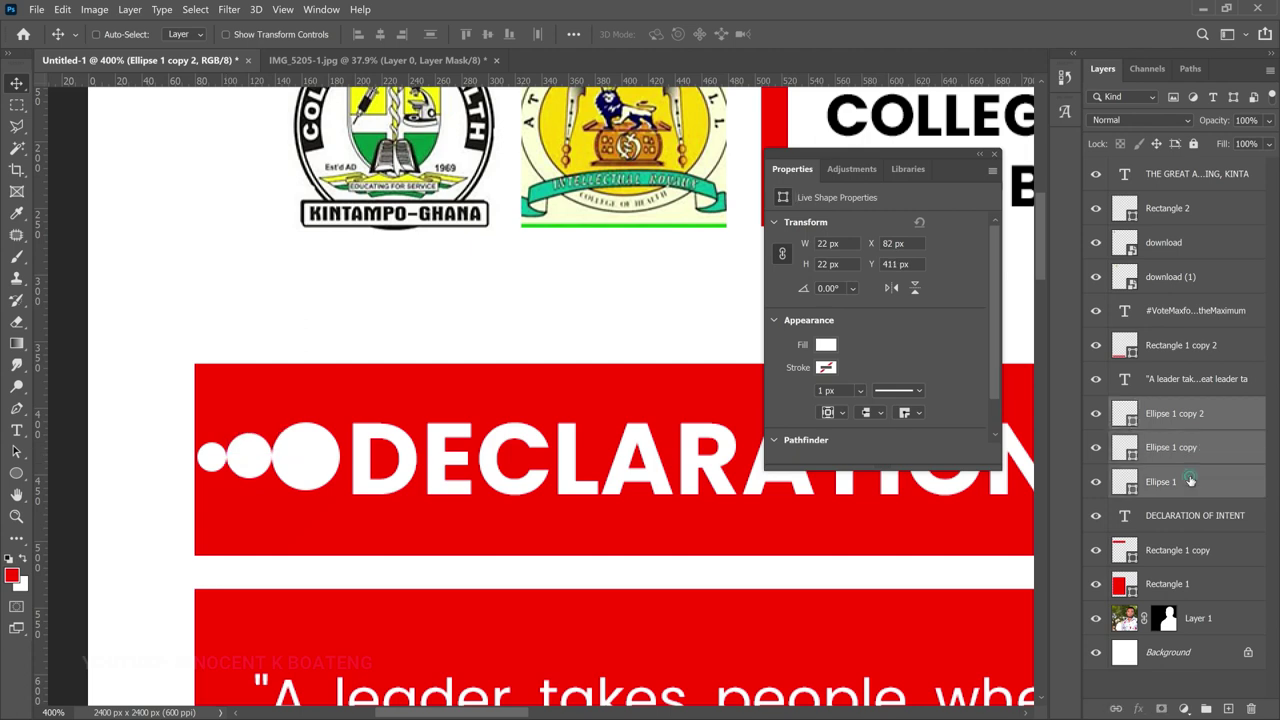
key(ctrl+e)
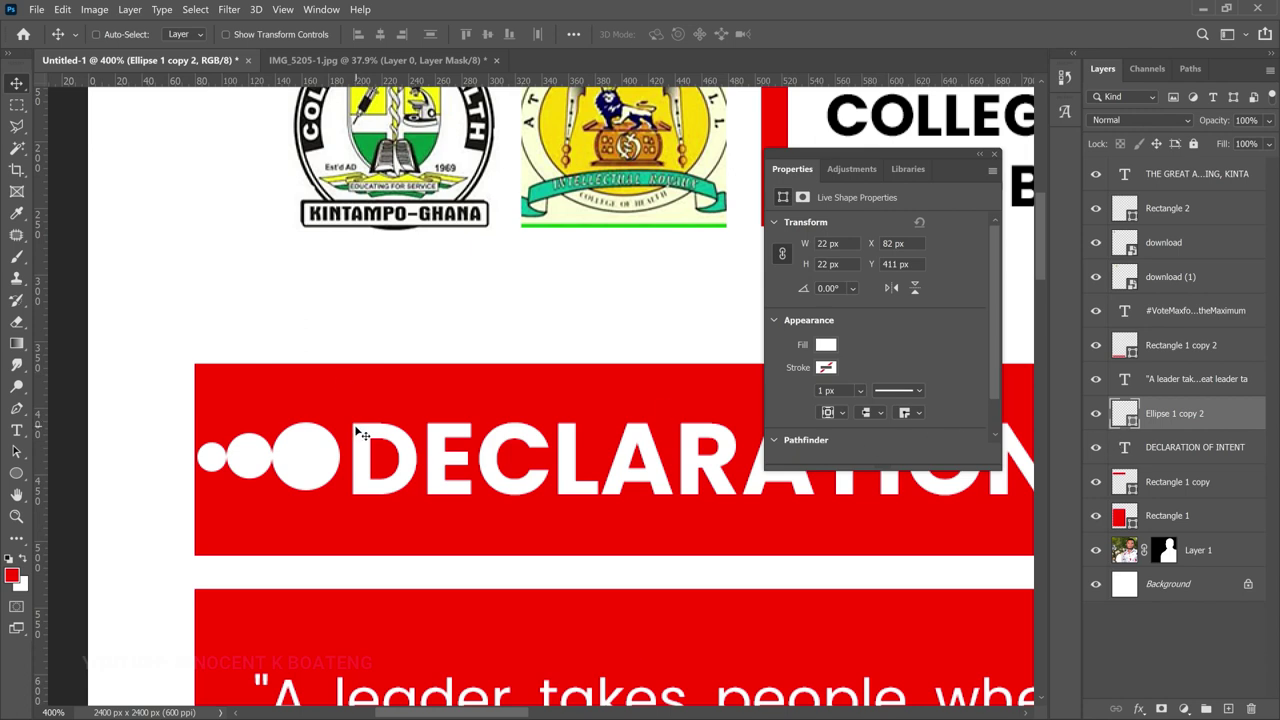
key(ctrl+t)
drag(204, 484, 228, 482)
key(Return)
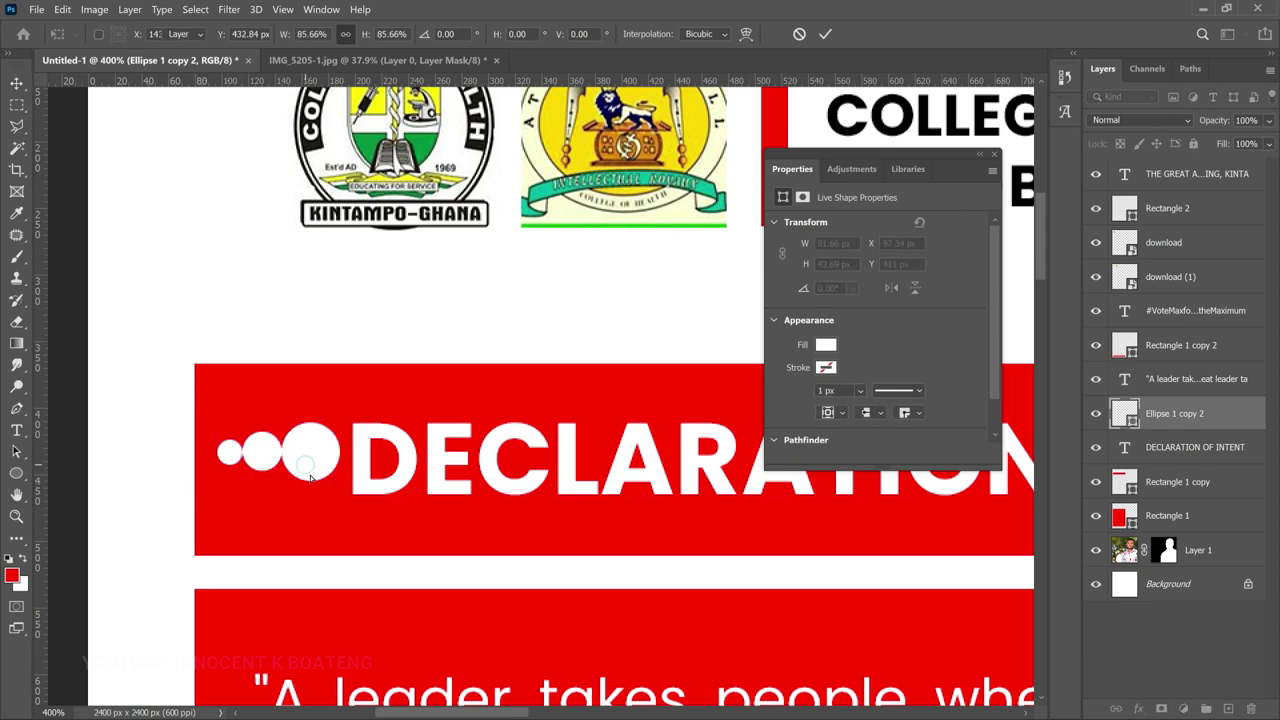
scroll(456, 480, down, 1)
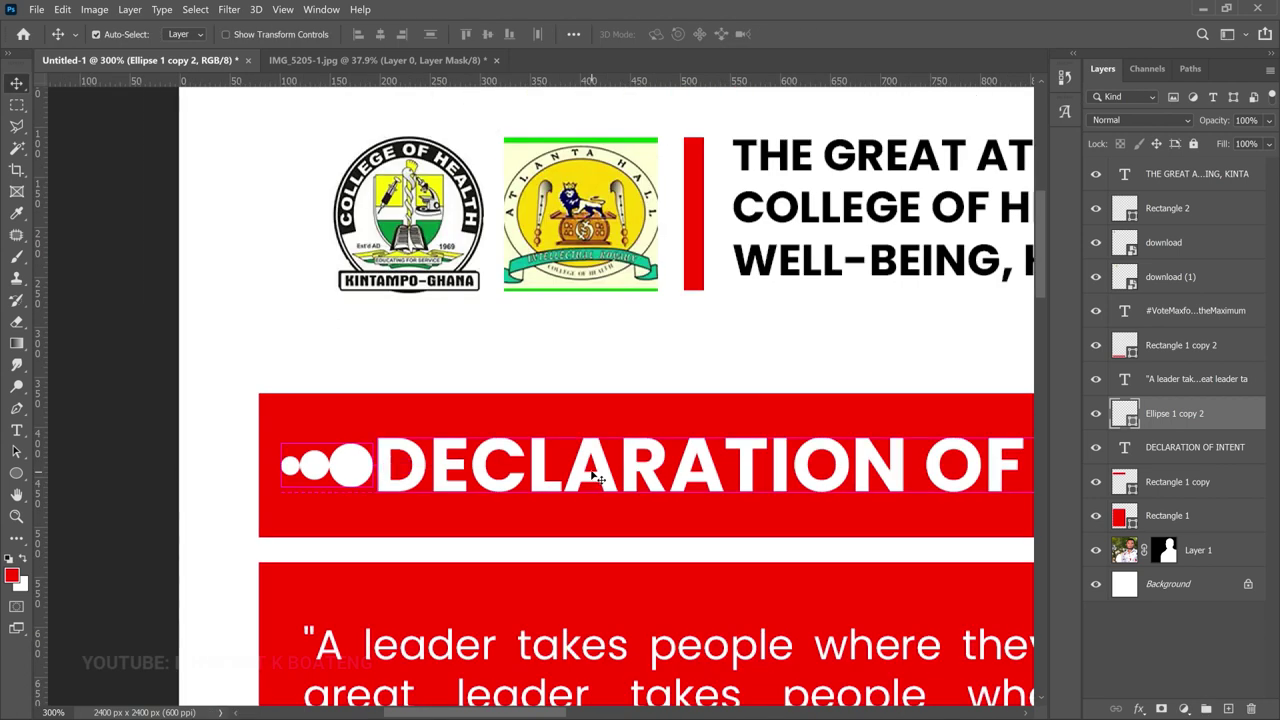
- Duplicate the dot cluster, flip it horizontally, and place it right after INTENT
key(ctrl+j)
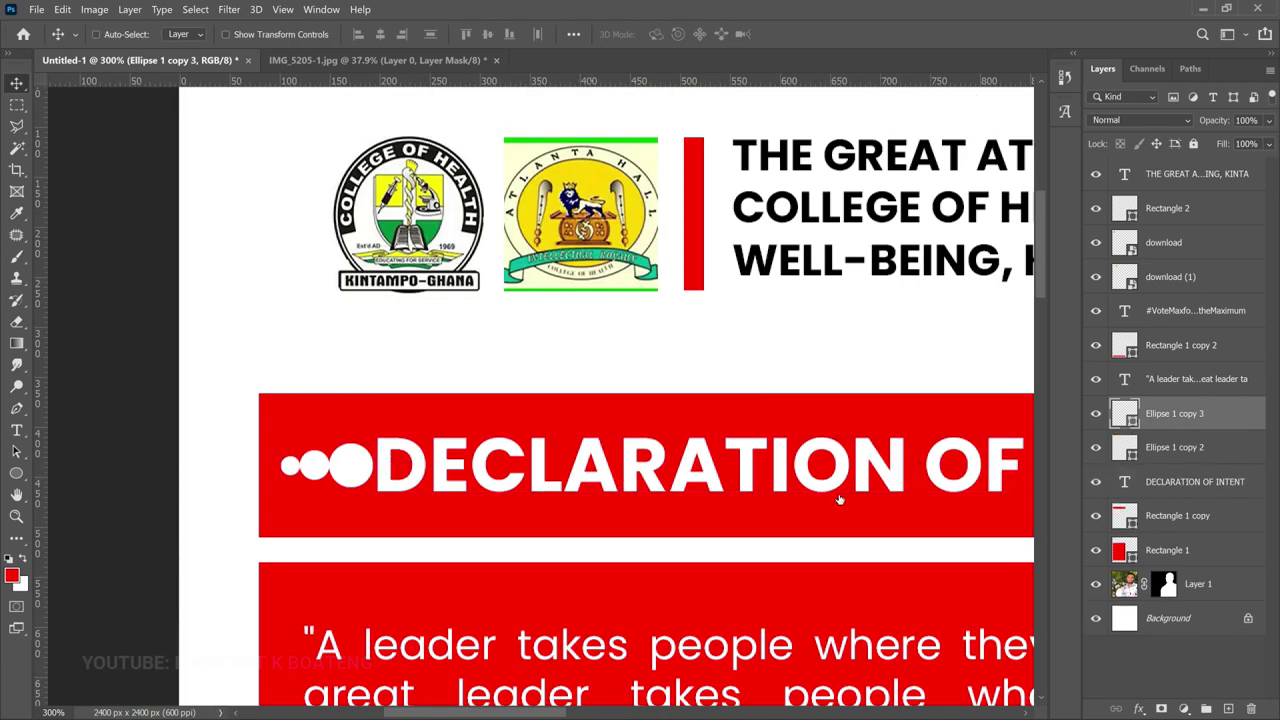
key(ctrl+t)
right_click(350, 459)
click(436, 431)
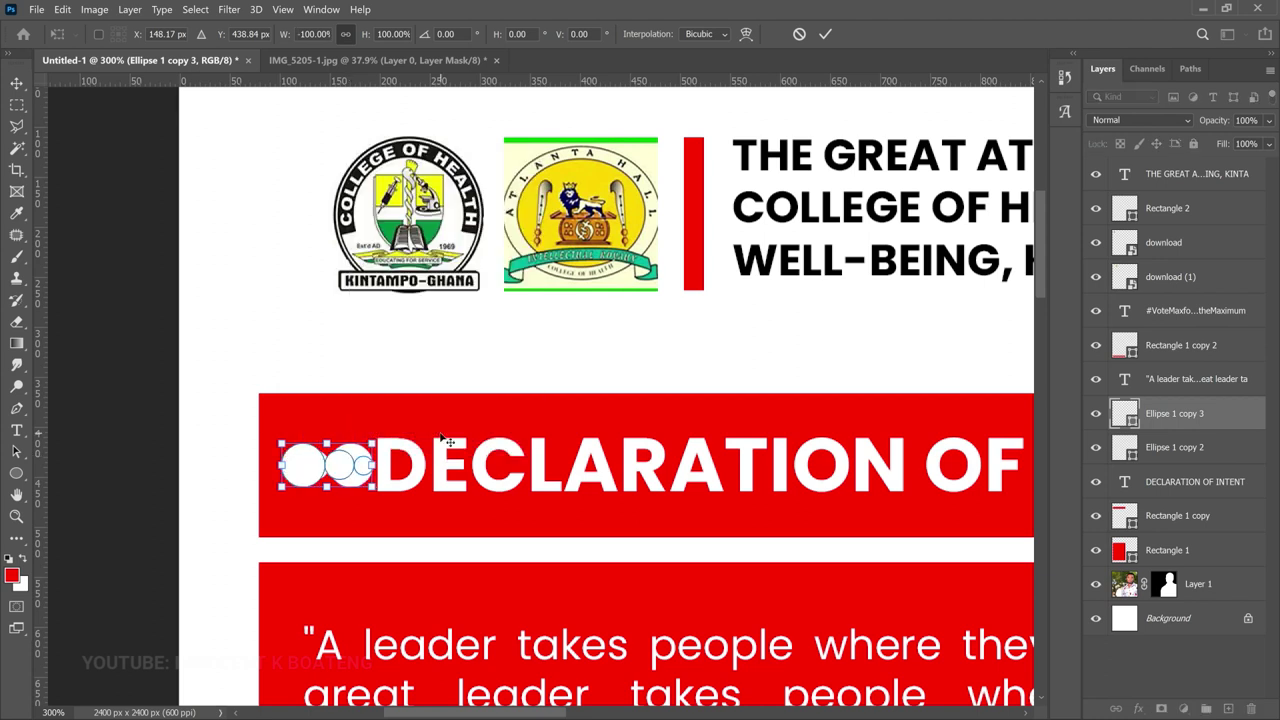
key(Return)
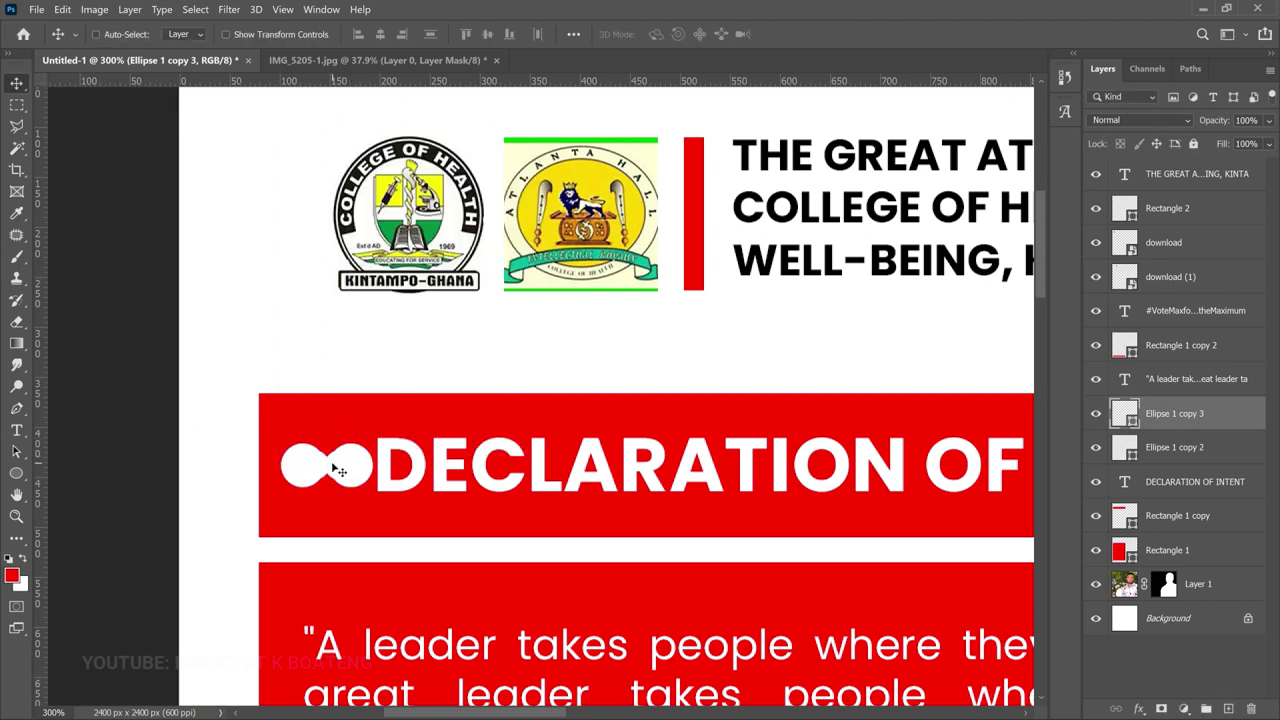
drag(377, 466, 771, 477)
- Nudge the left dot cluster (Ellipse 1 copy 2) one step left, then zoom out to the full poster
key(z)
alt+click(480, 286)
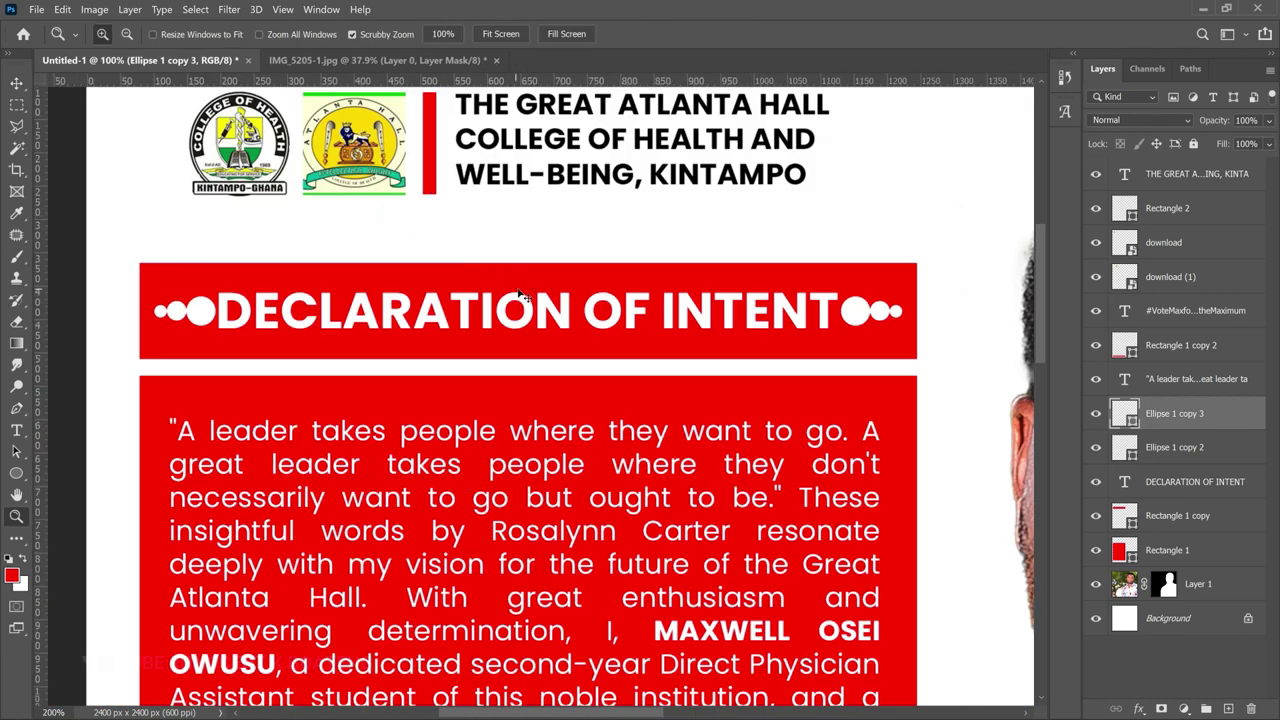
key(v)
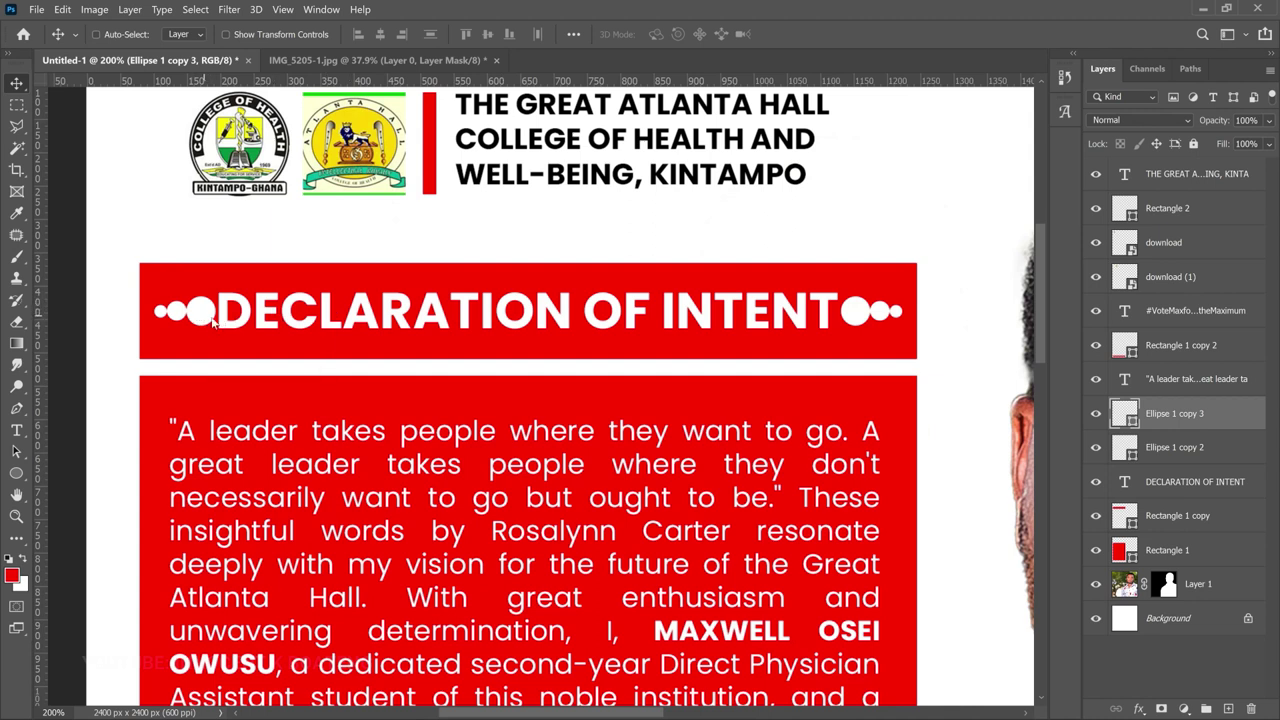
right_click(212, 318)
click(222, 321)
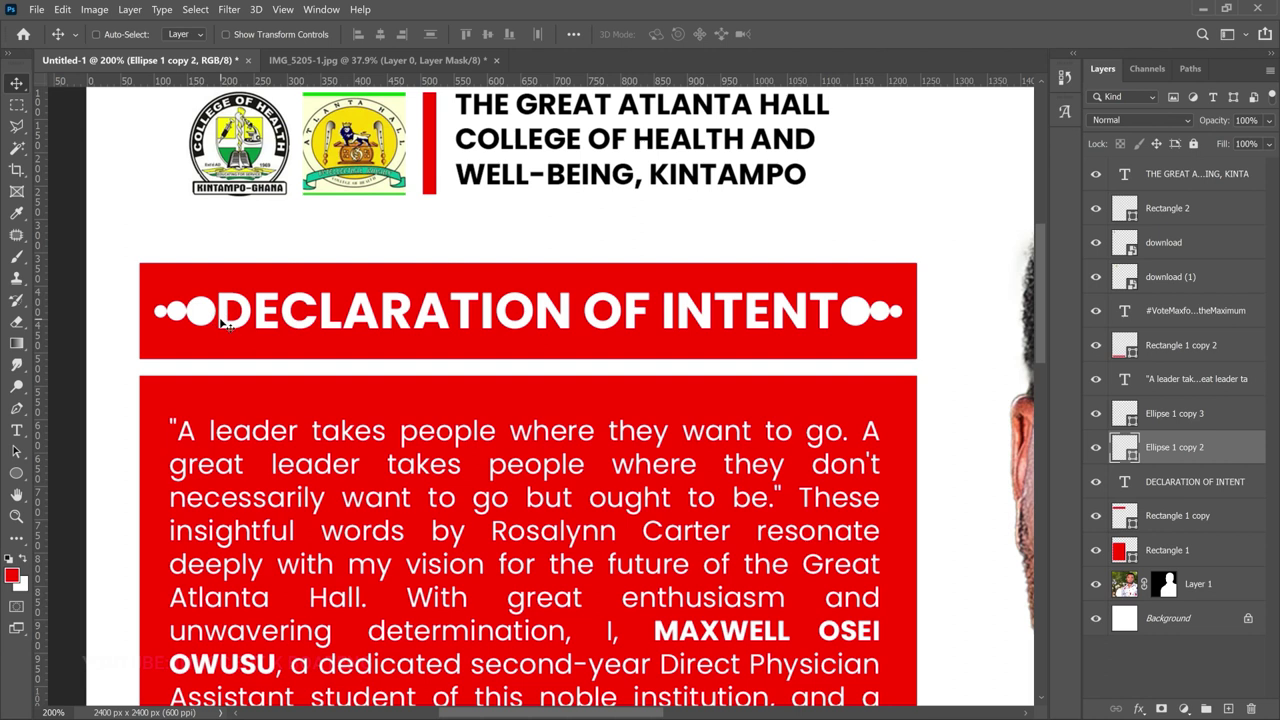
key(Left)
key(Left)
key(ctrl+minus)
key(ctrl+minus)
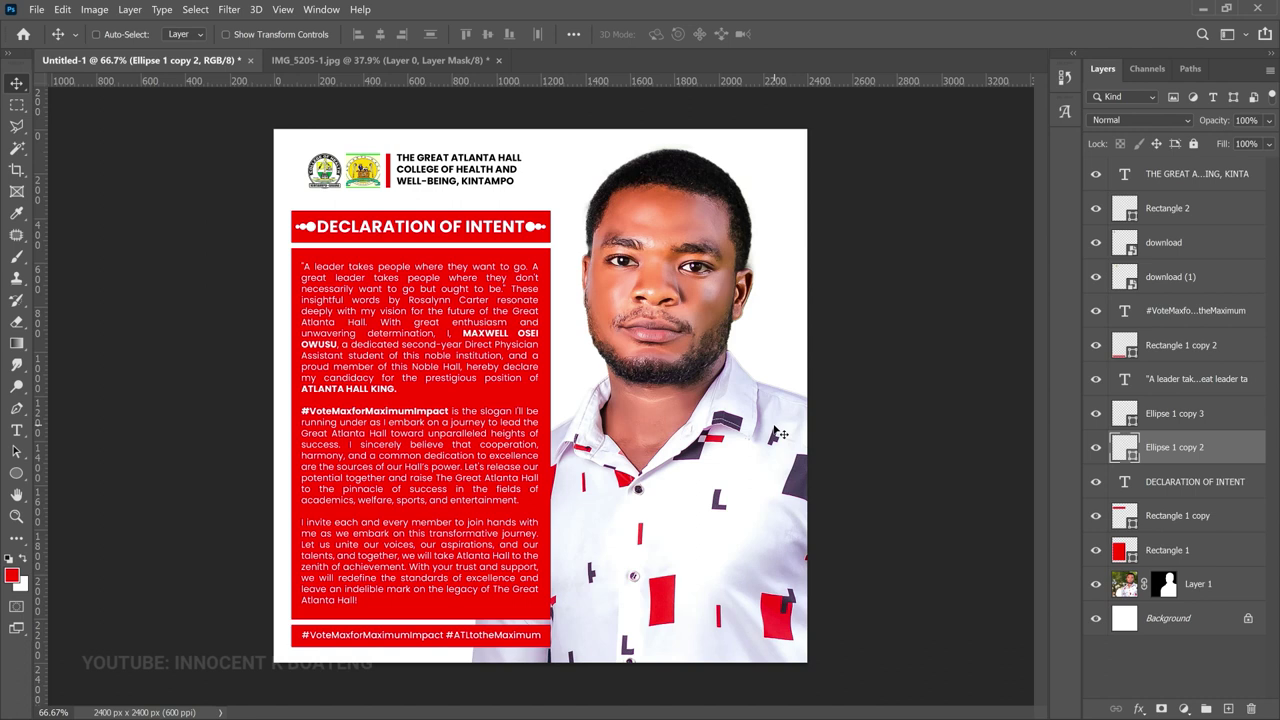
click(1140, 620)
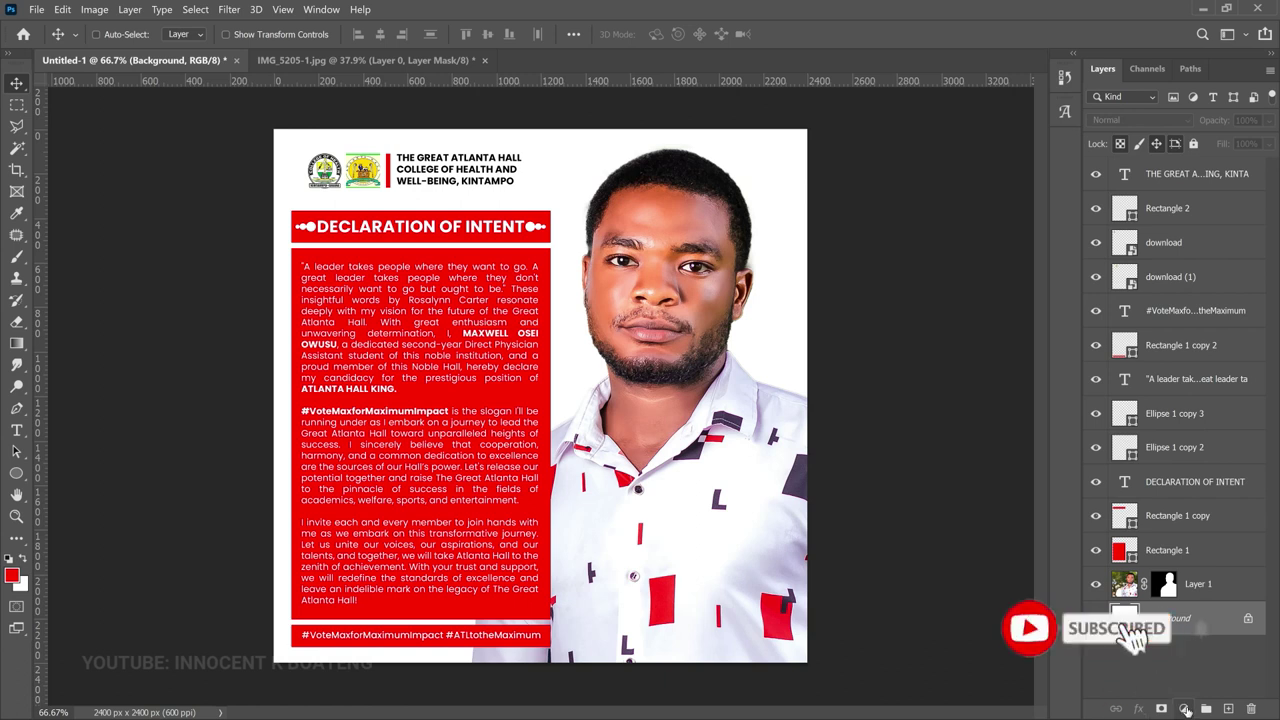
- Add a Pattern Fill layer with the shirt-print pattern shrunk to about 12% scale
click(1184, 708)
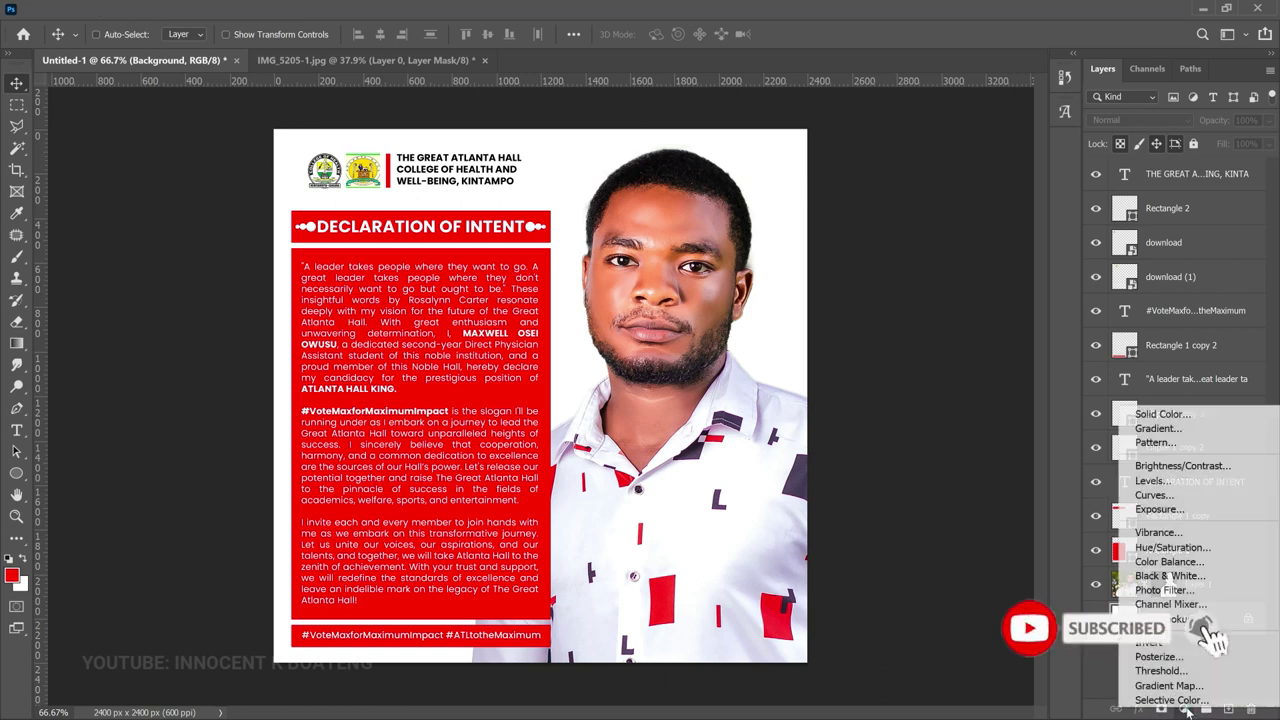
click(1150, 441)
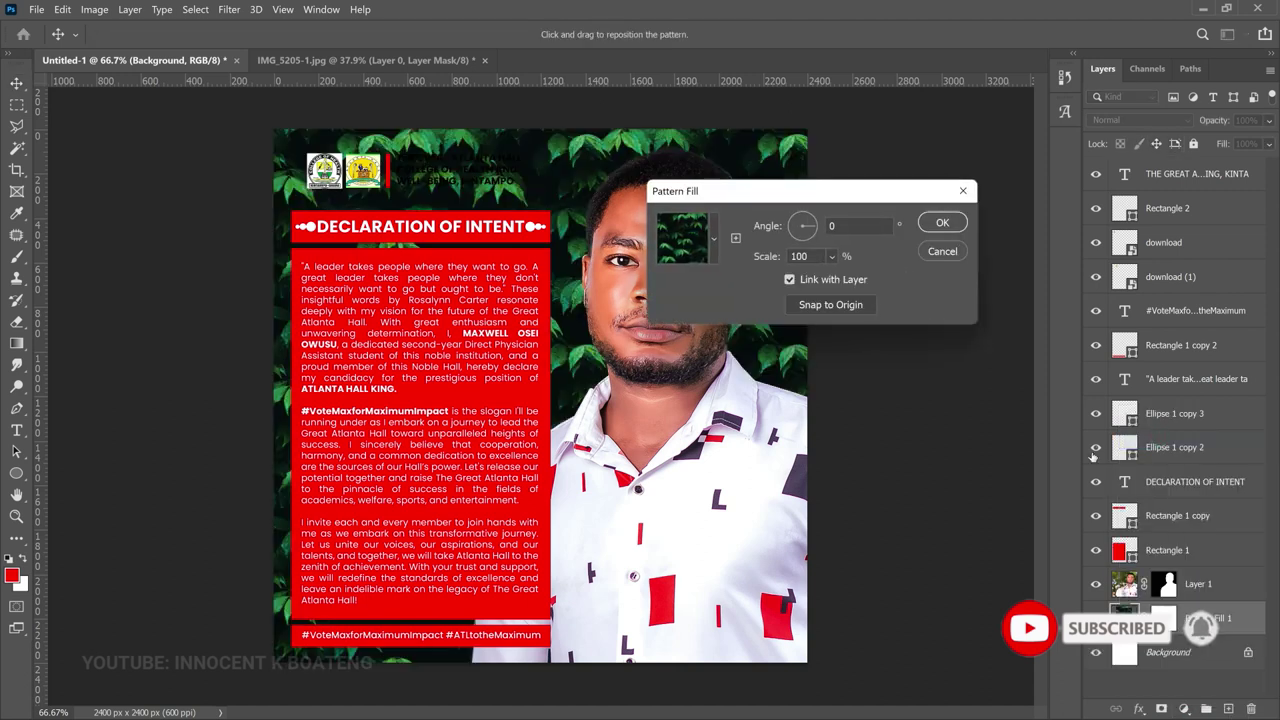
click(714, 238)
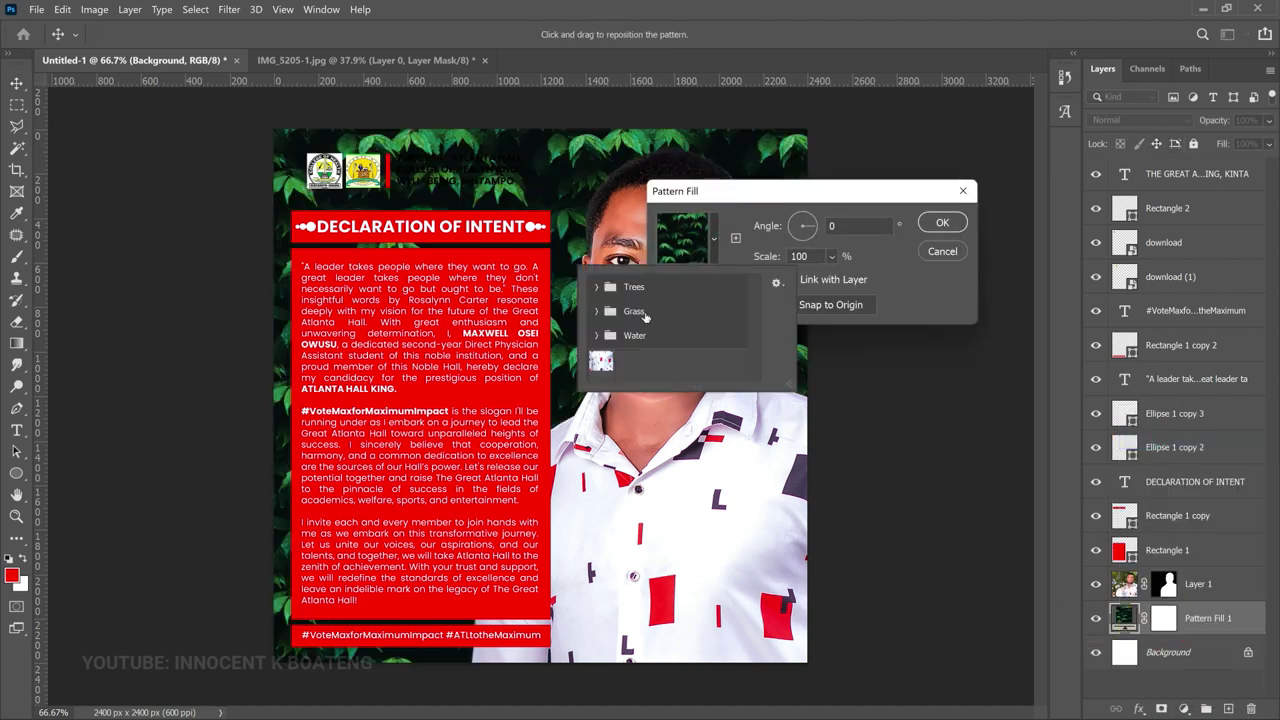
click(601, 361)
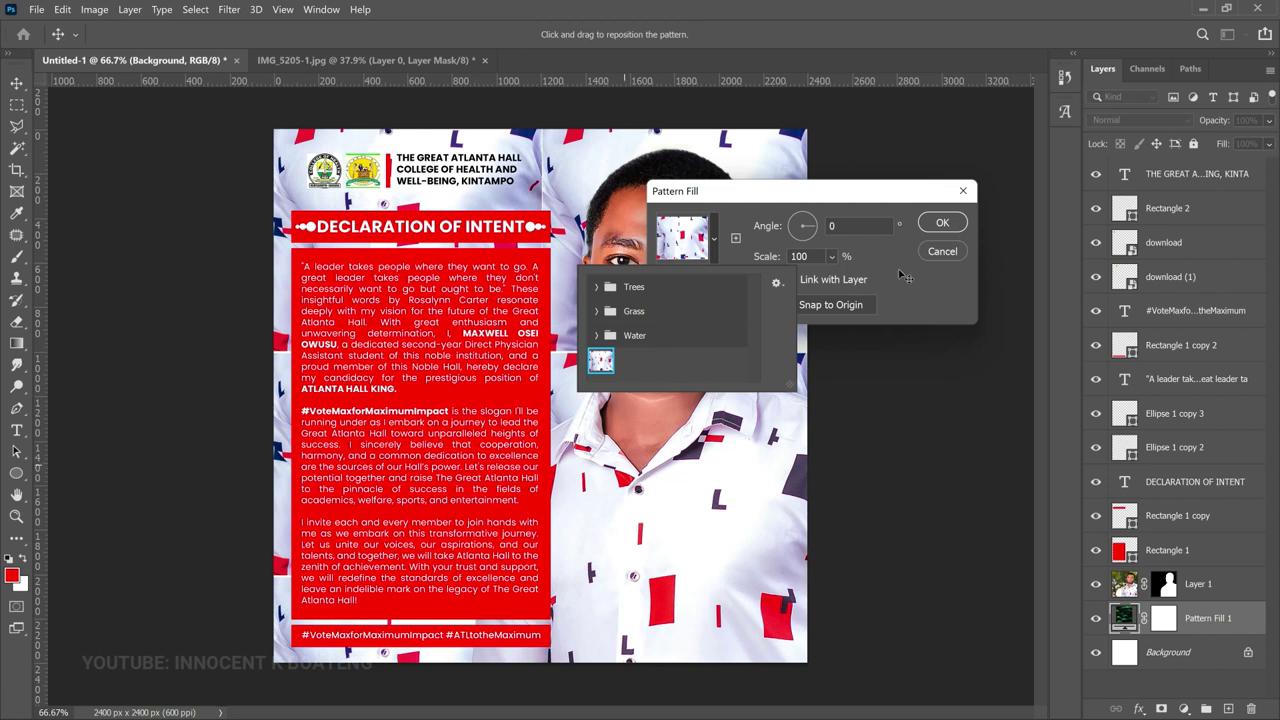
click(831, 256)
drag(838, 279, 839, 283)
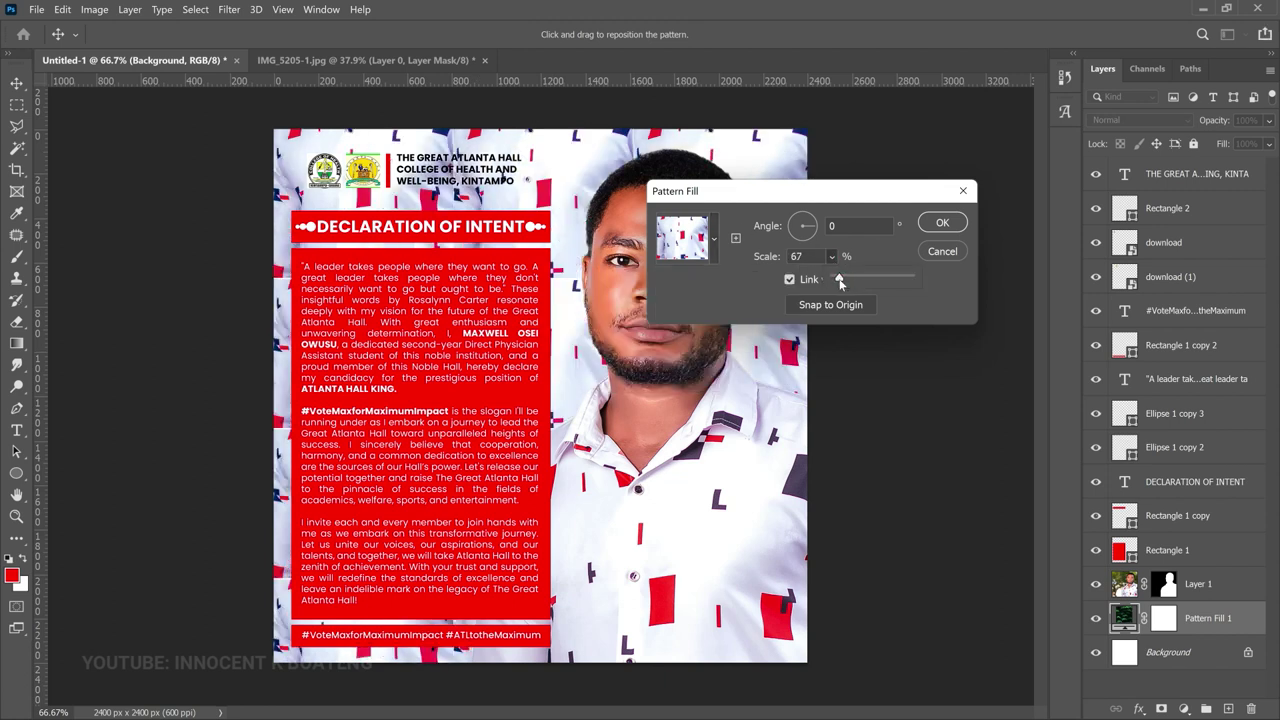
drag(838, 282, 838, 283)
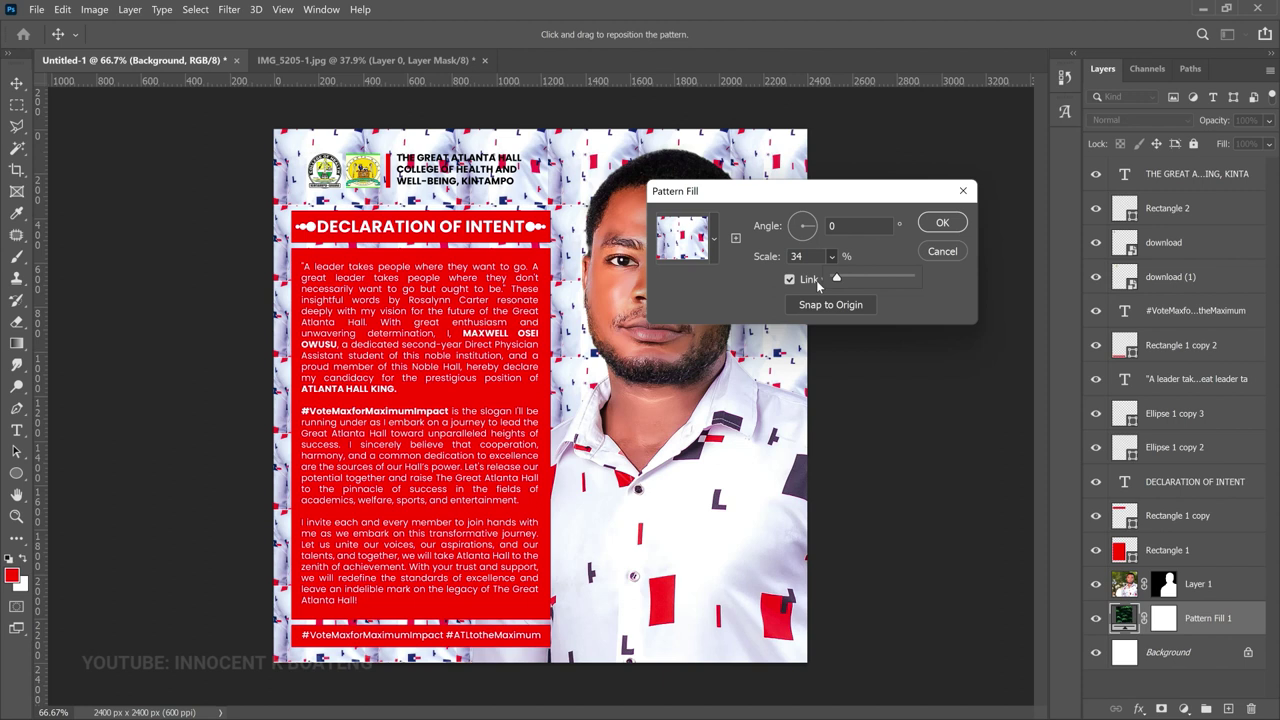
drag(833, 279, 834, 276)
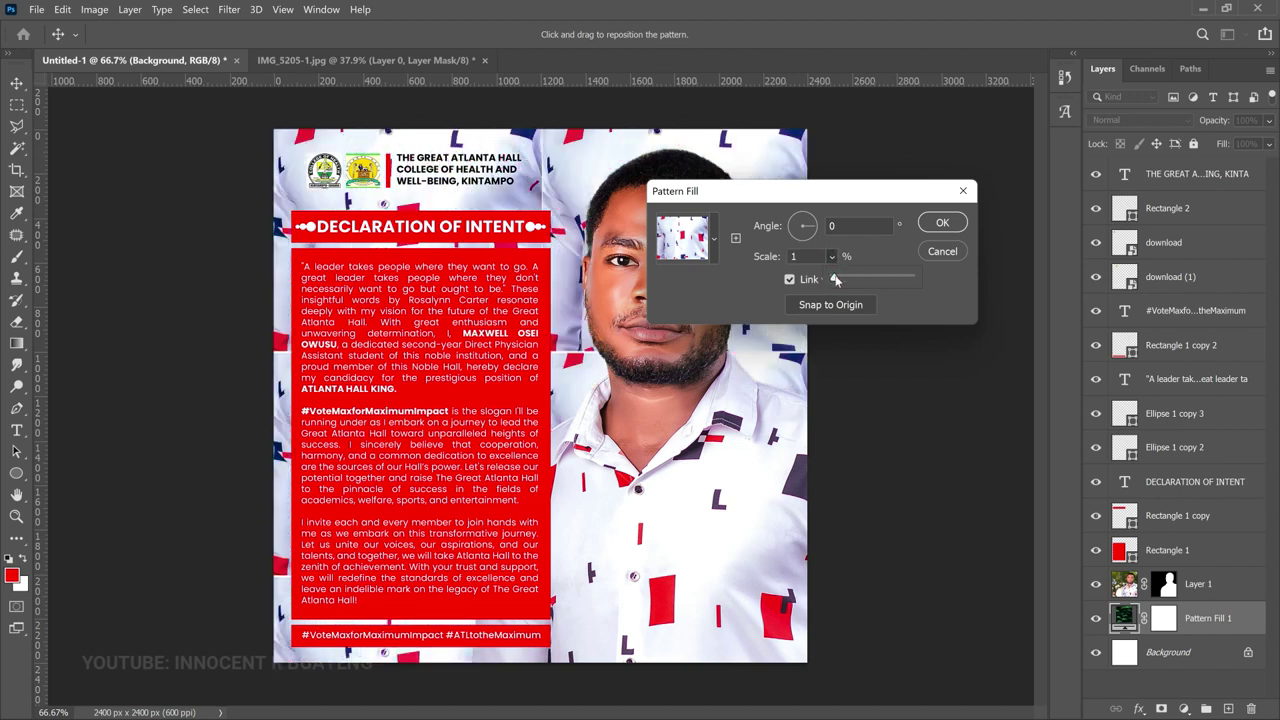
click(941, 221)
- Lower the pattern layer's opacity to 10% and set its scale to 16%
drag(1214, 123, 1125, 117)
click(1125, 117)
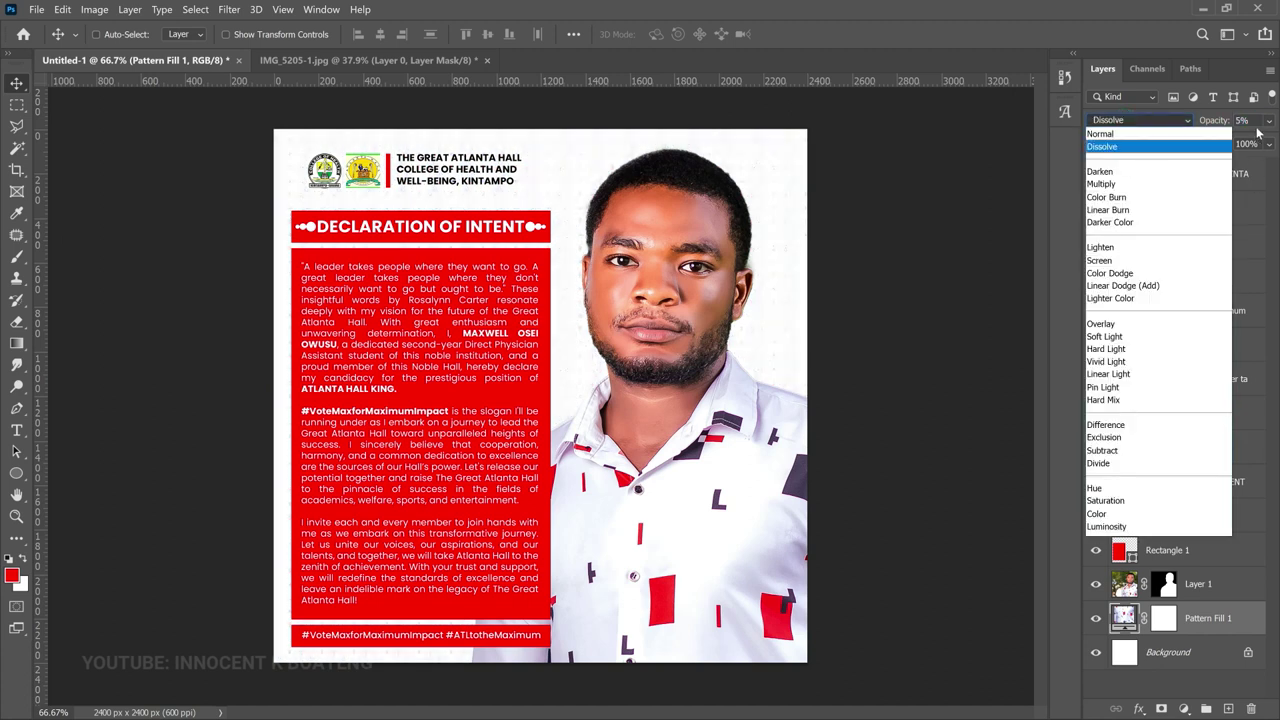
click(1260, 129)
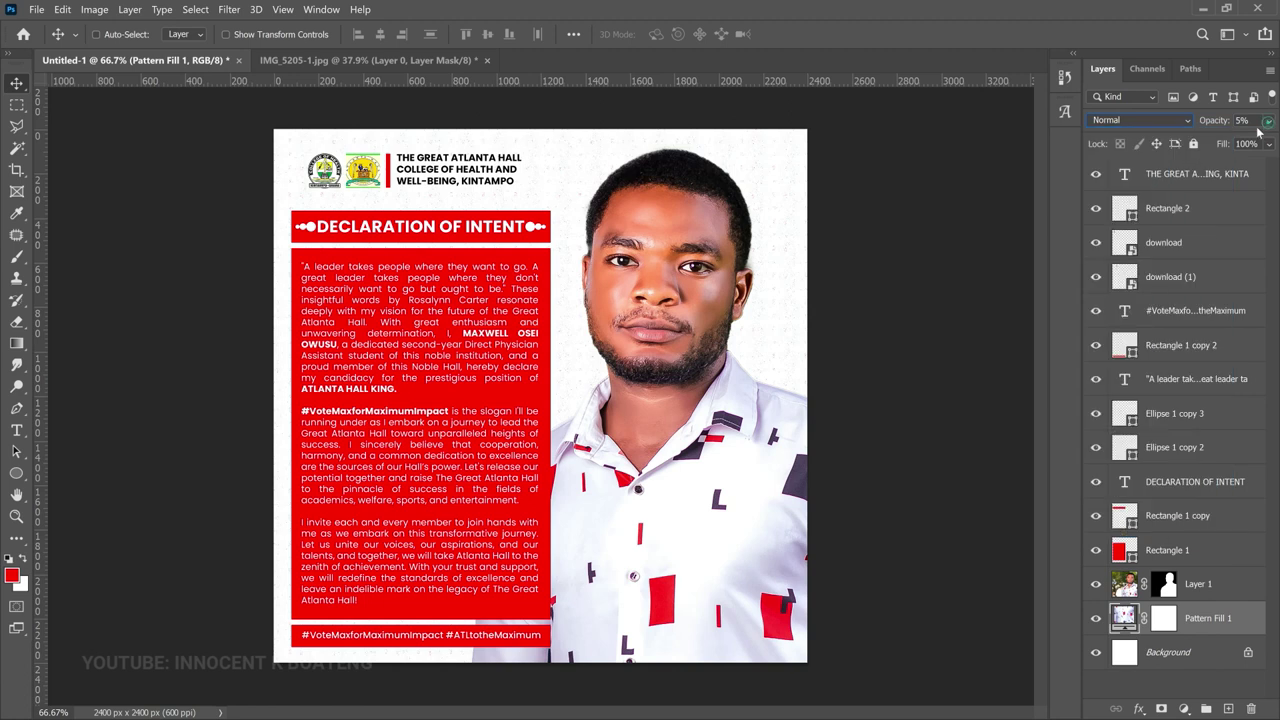
click(1247, 121)
text(10)
double_click(1123, 617)
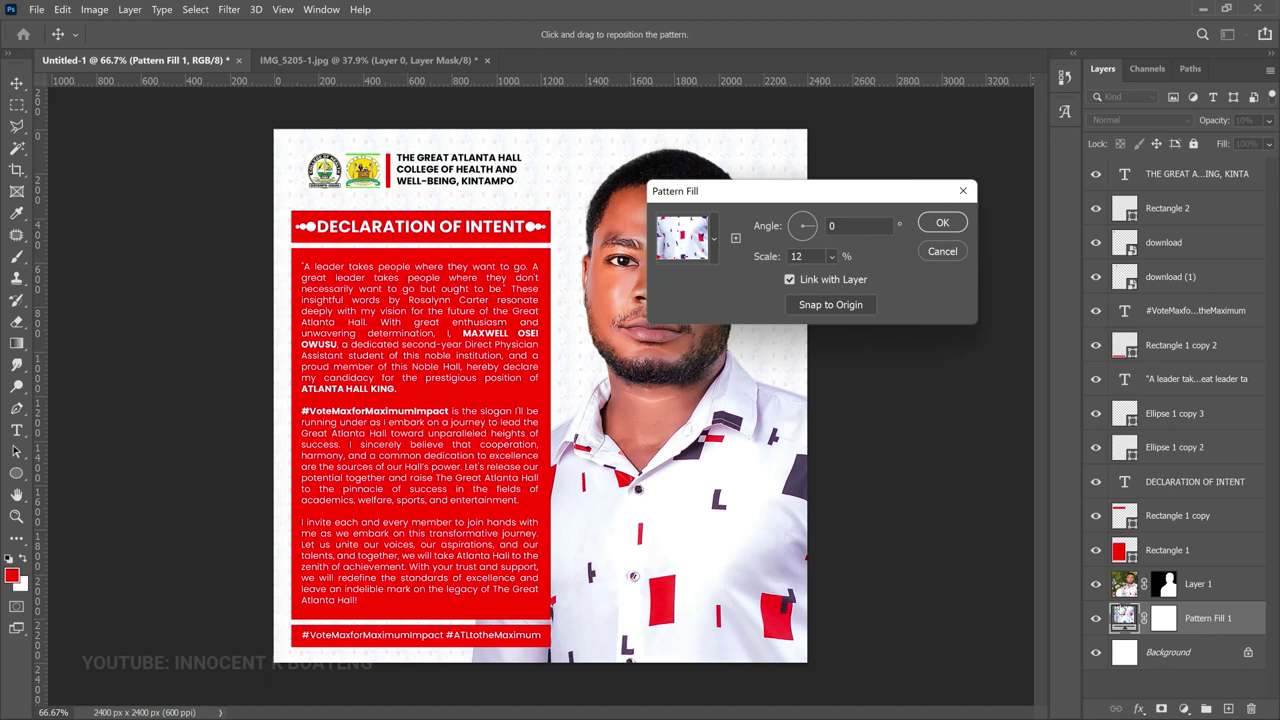
text(1)
key(Return)
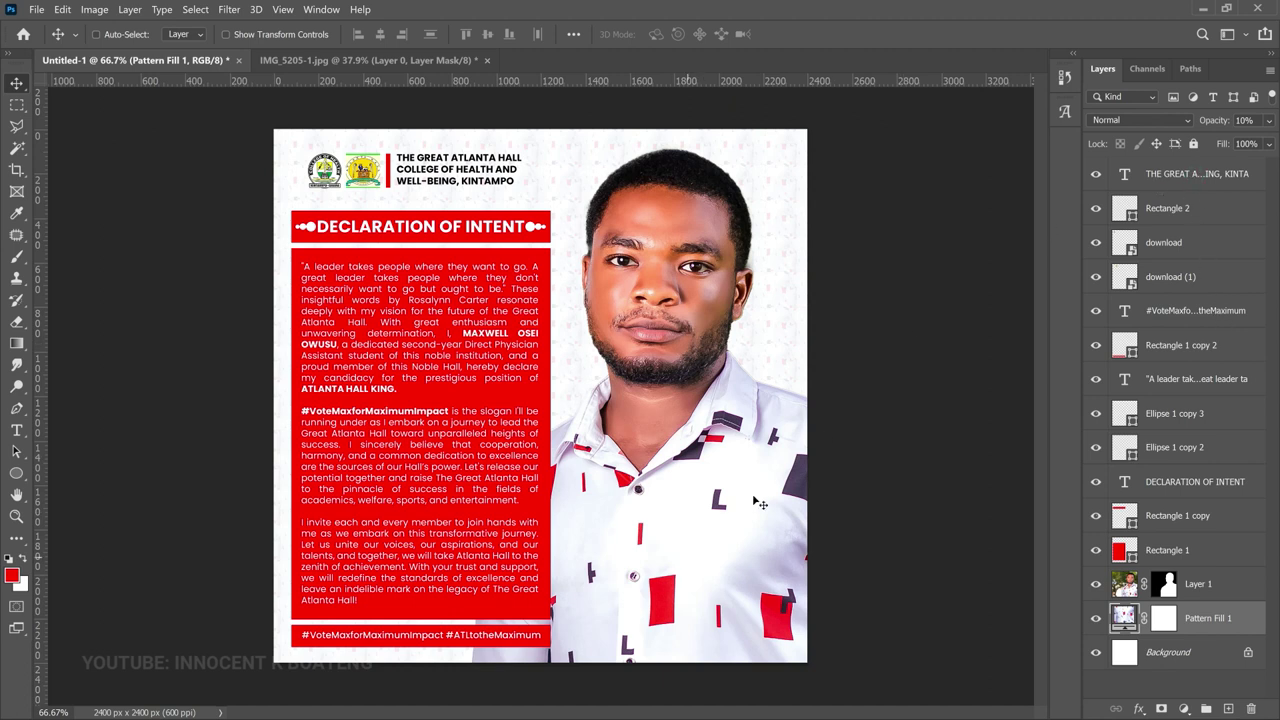
- Draw a black-filled circle over the portrait's shirt area
click(16, 473)
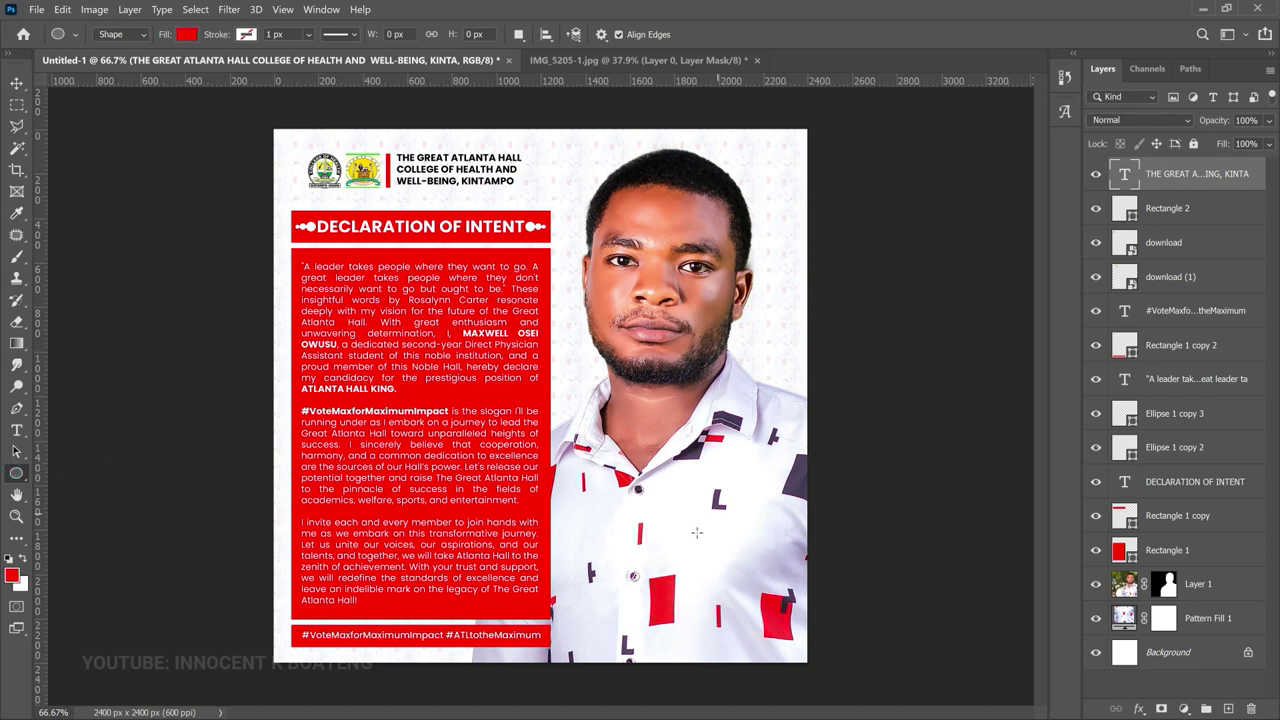
drag(672, 489, 776, 596)
key(v)
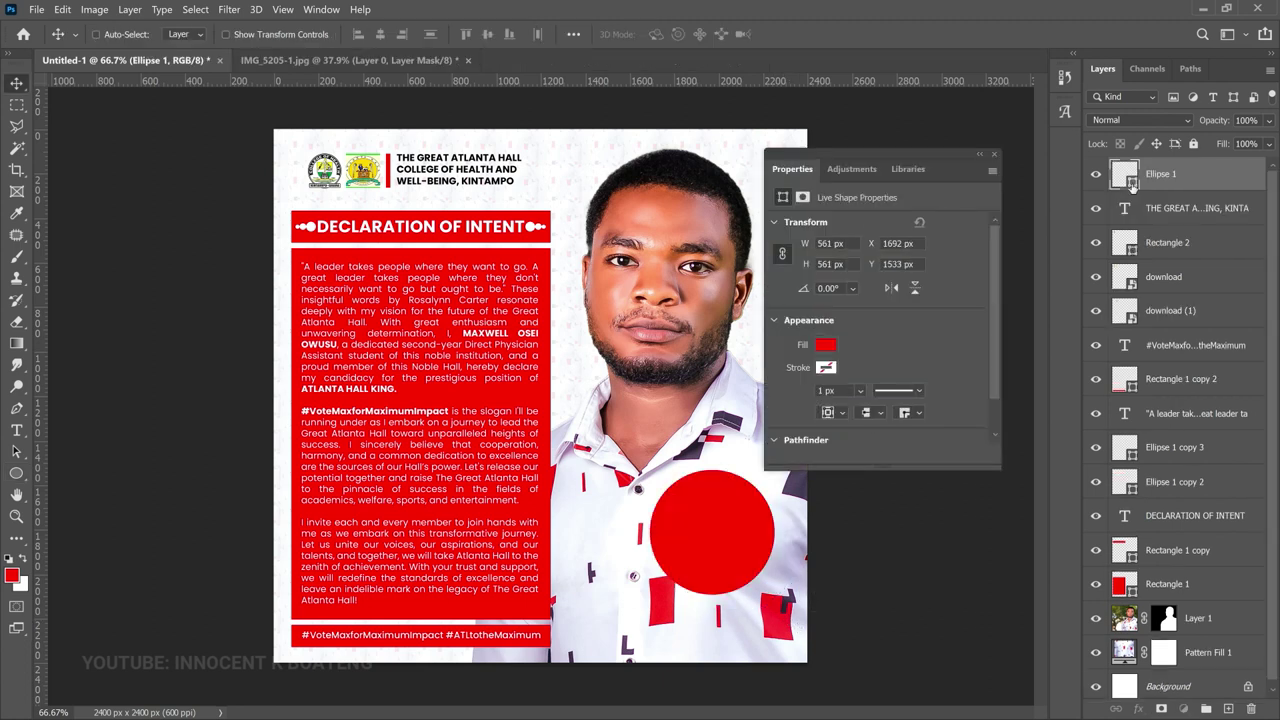
double_click(1126, 186)
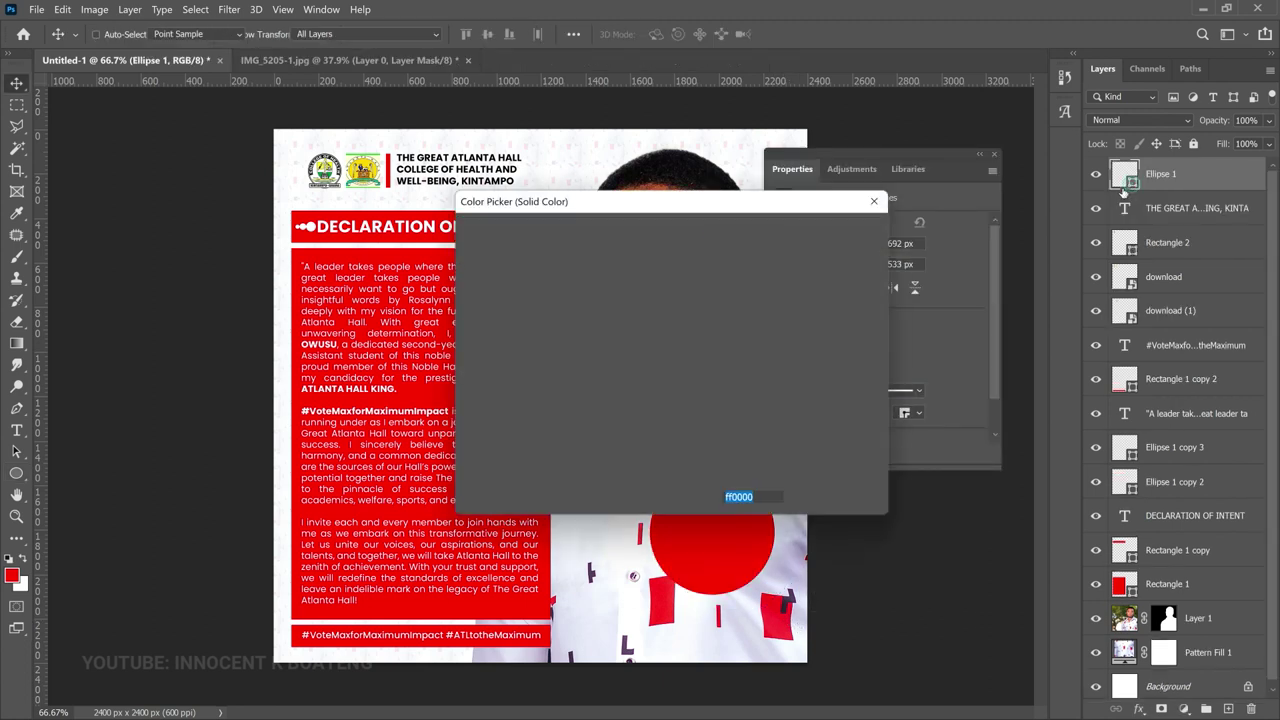
drag(612, 362, 464, 450)
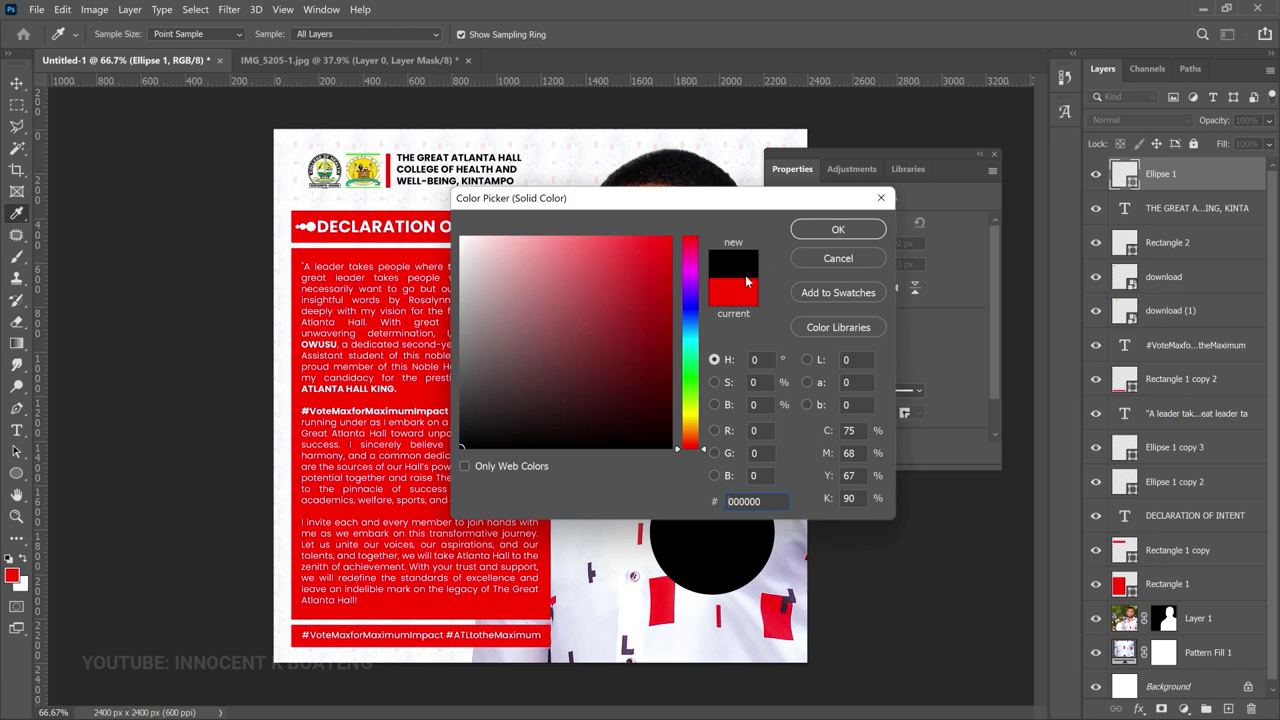
click(826, 231)
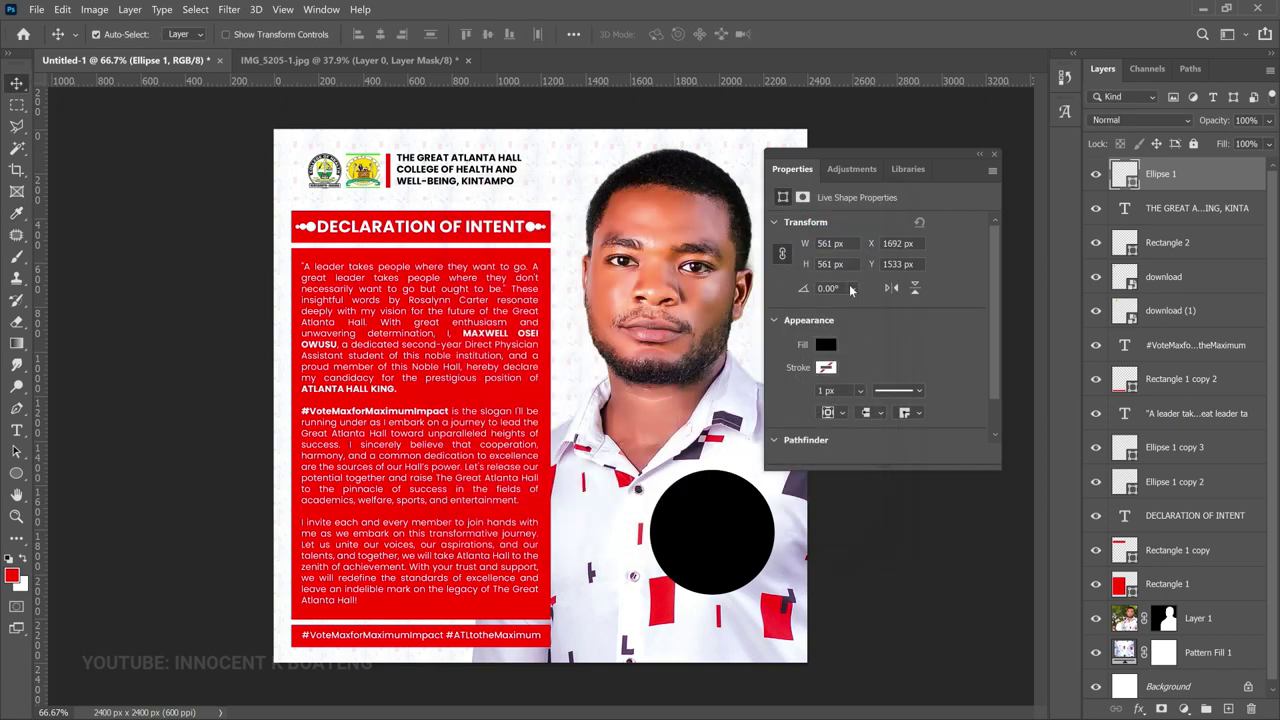
- Duplicate the black circle, shrink it slightly, and reposition it inside the original
key(ctrl+j)
key(ctrl+t)
drag(775, 469, 758, 478)
drag(722, 545, 728, 539)
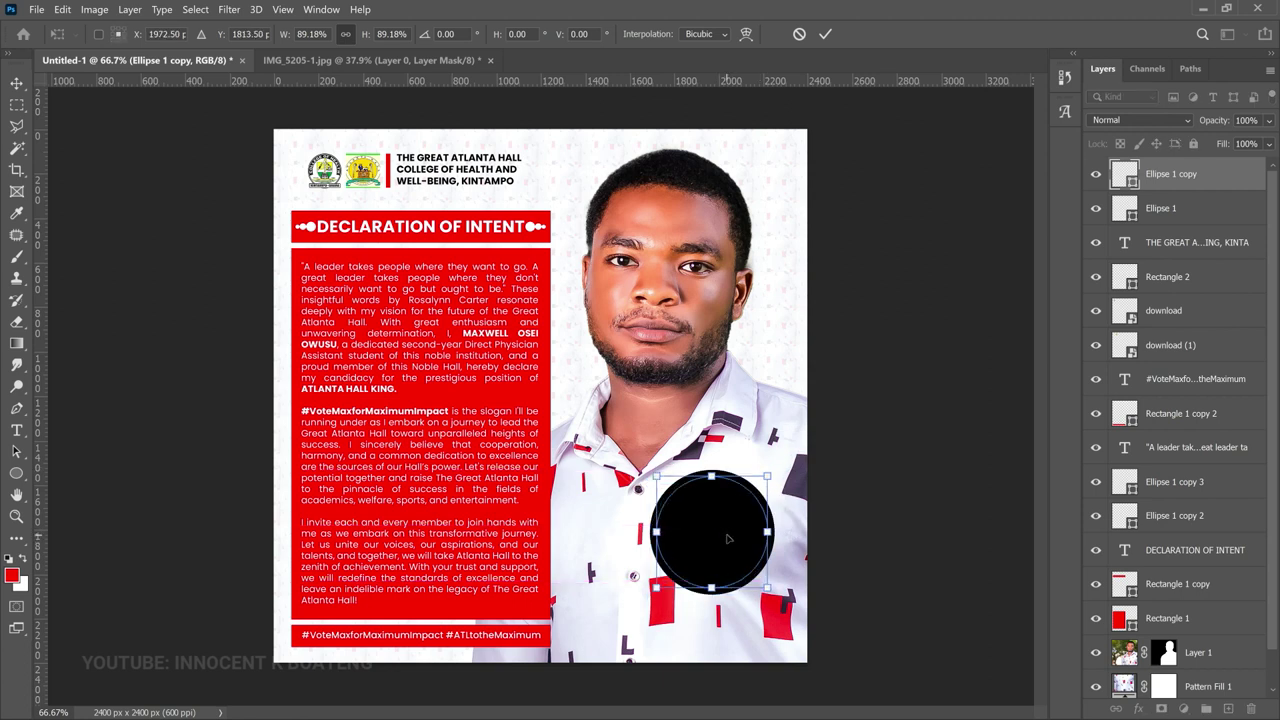
key(Return)
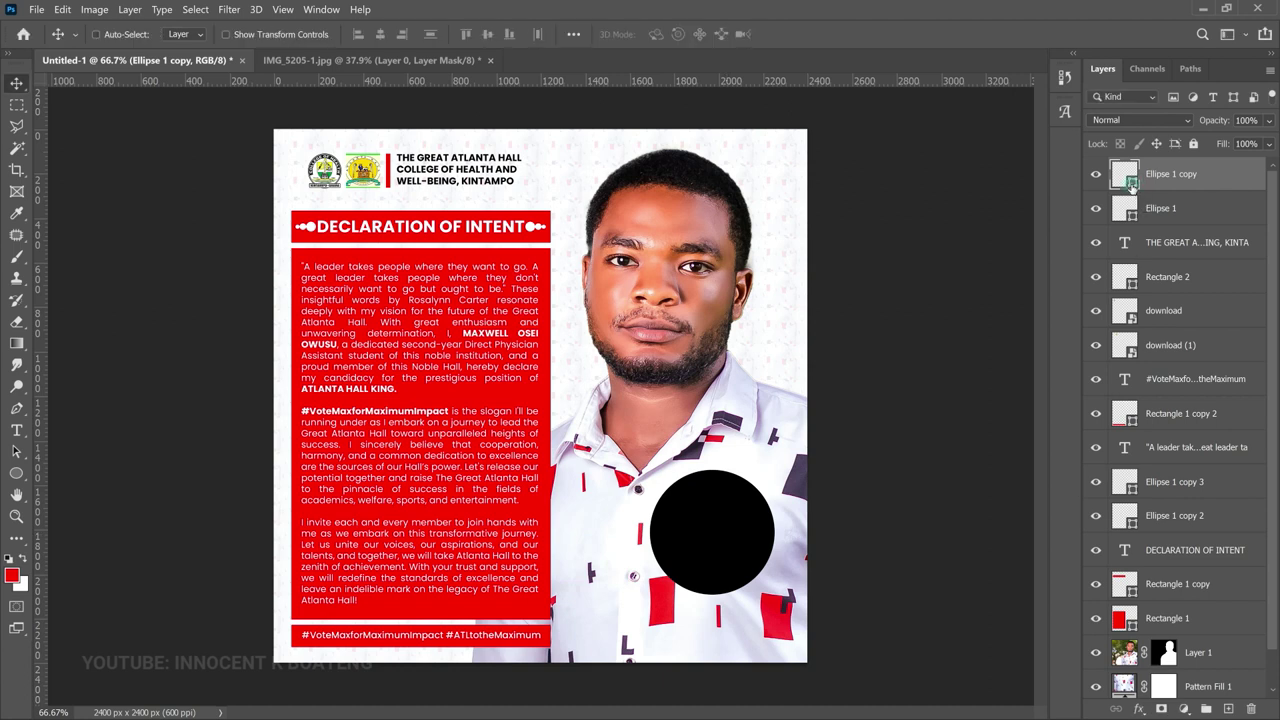
- Change the Ellipse 1 copy inner circle's fill to red
double_click(1126, 178)
click(626, 296)
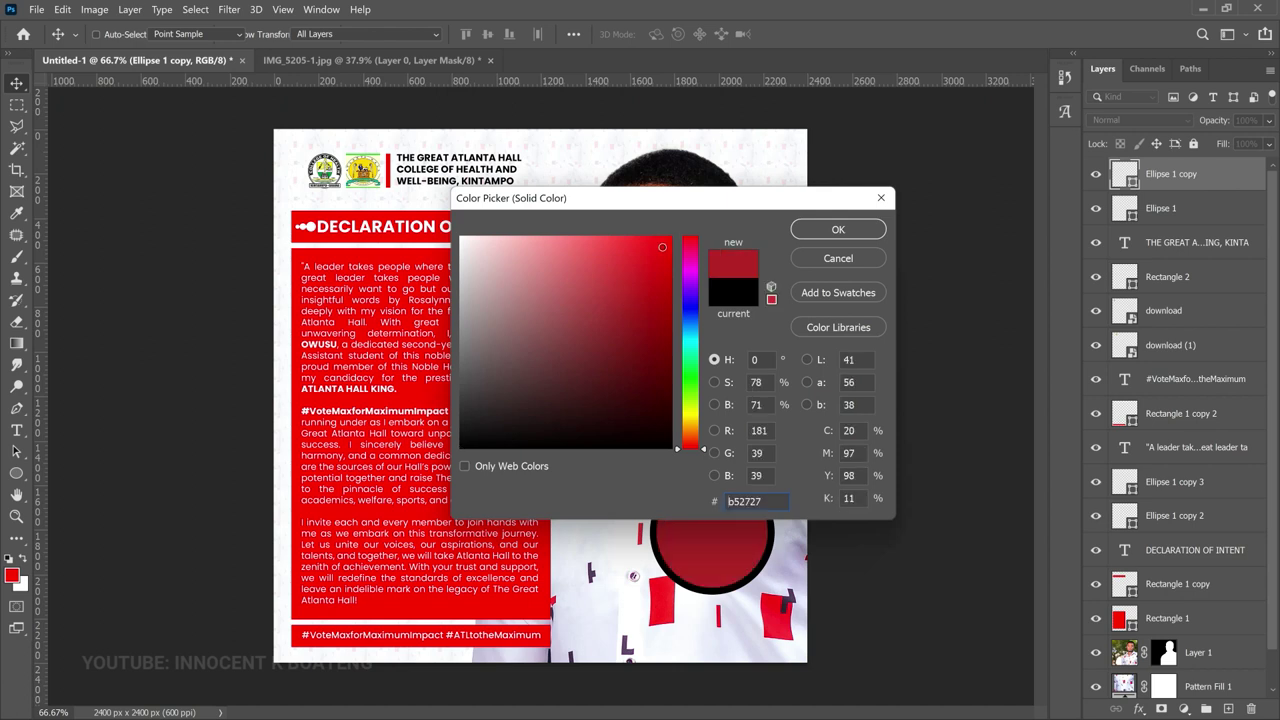
key(Escape)
click(1188, 212)
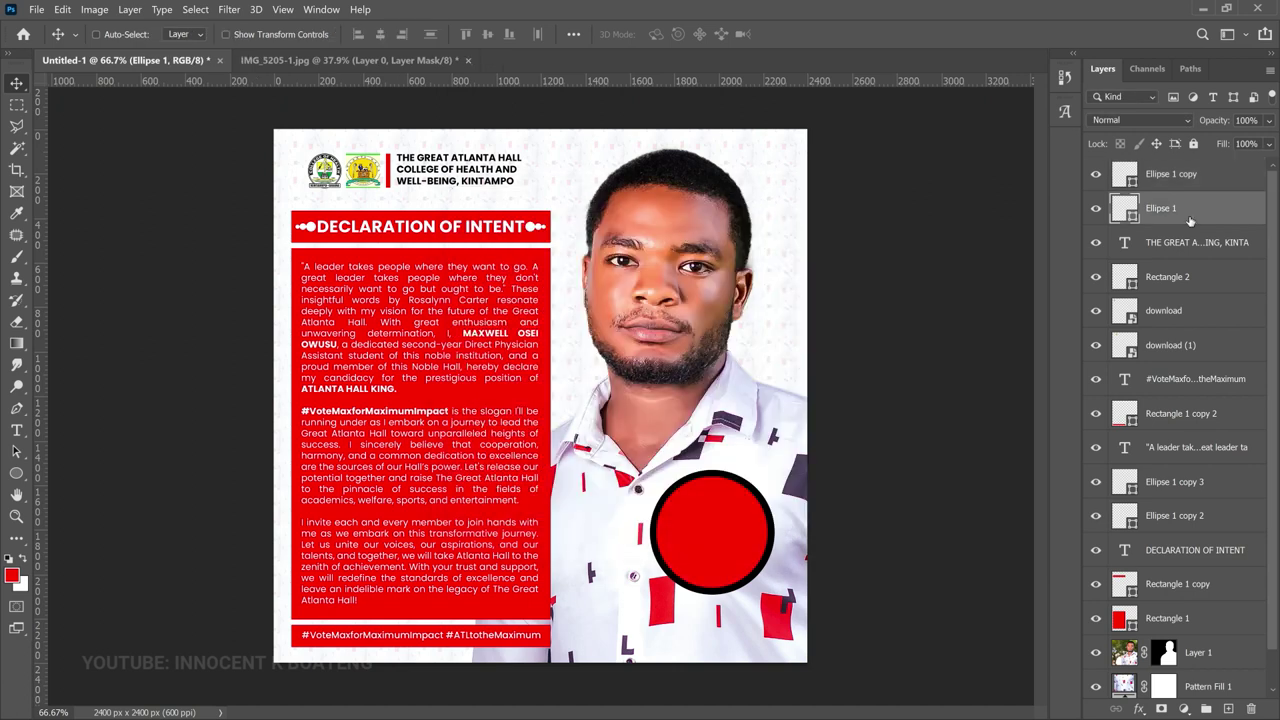
- Fade the outer black ring to 20% opacity
key(2)
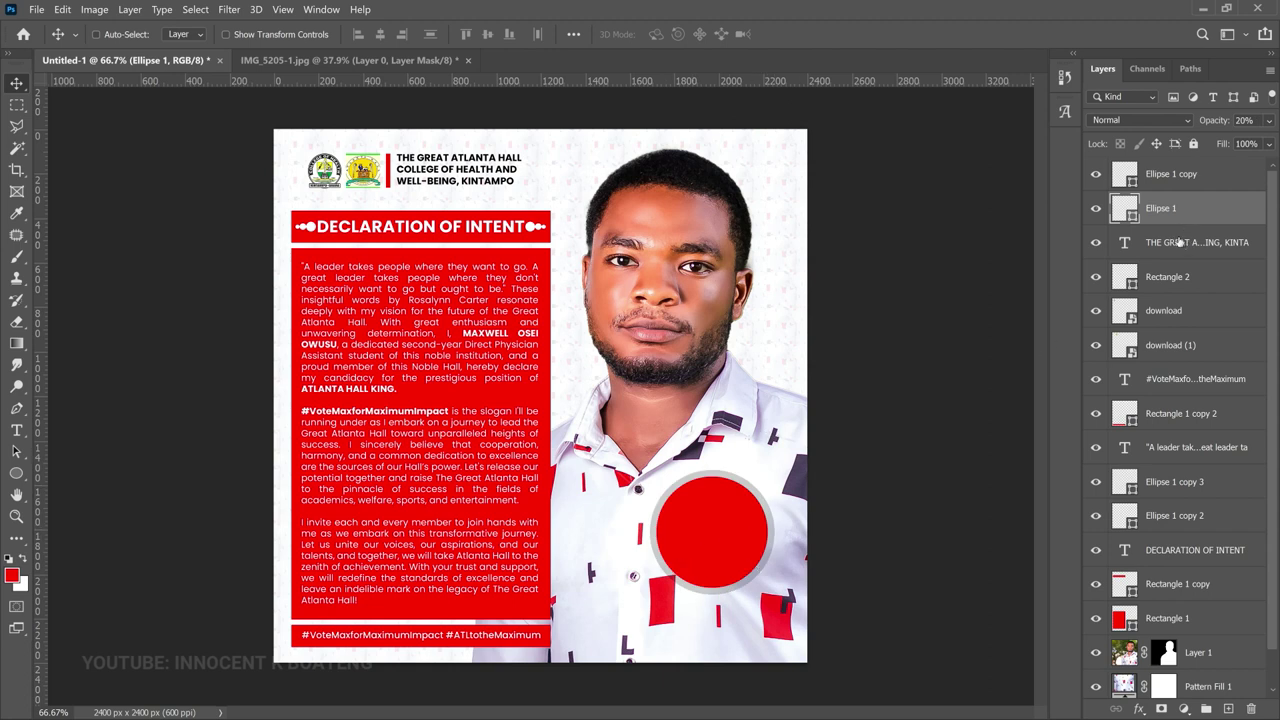
drag(1226, 122, 1219, 122)
text(20)
key(Return)
- Drop the ring to 10% opacity, zoom in on the red circle, and select Ellipse 1 copy
key(1)
key(z)
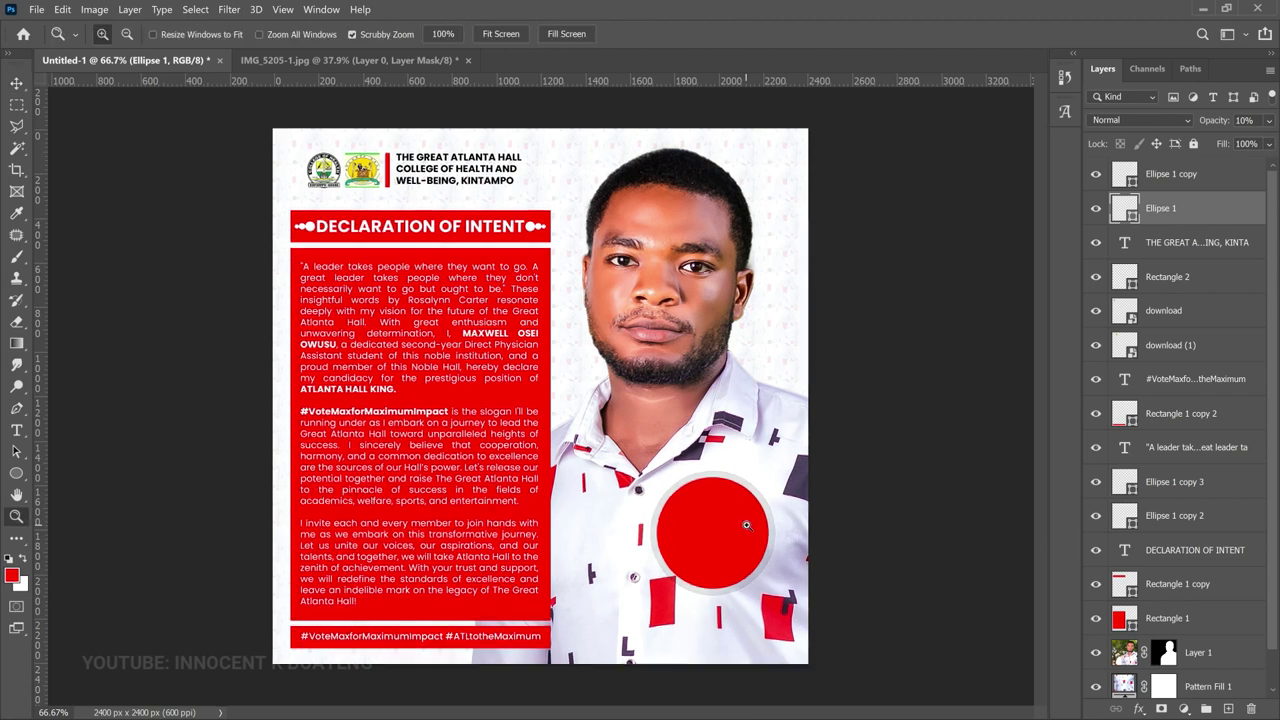
click(745, 524)
click(745, 524)
key(v)
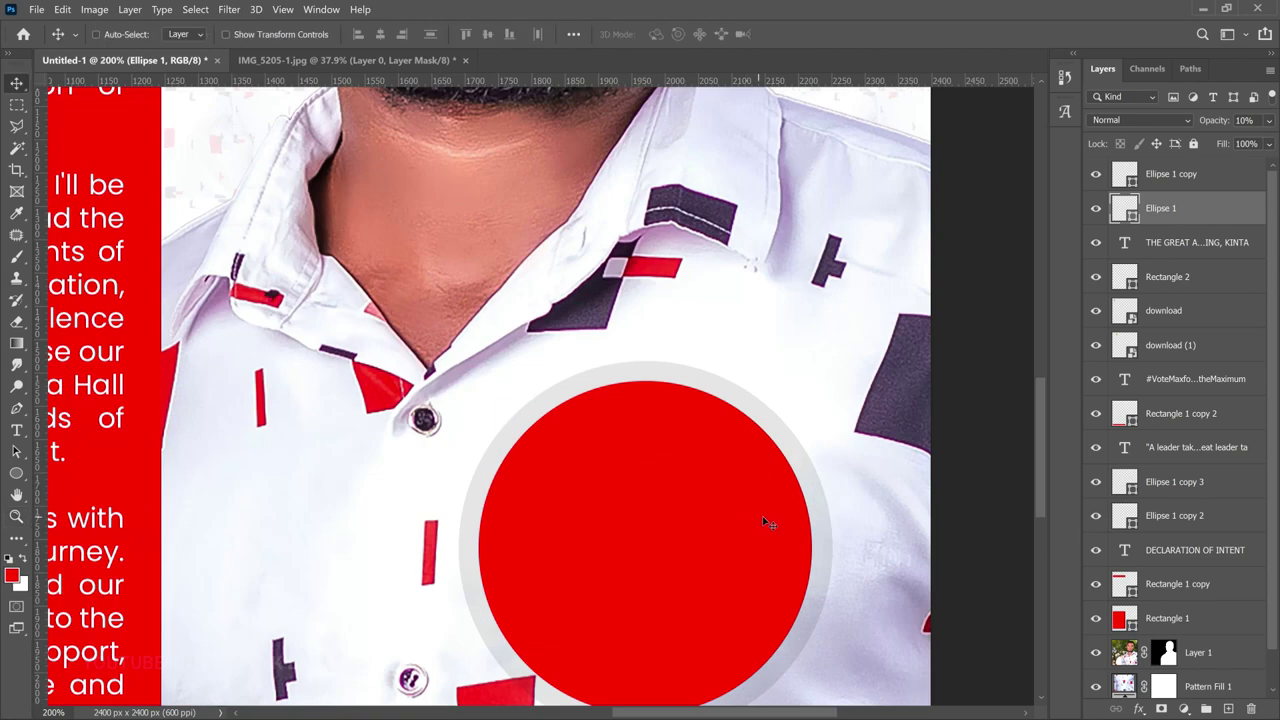
scroll(768, 524, down, 2)
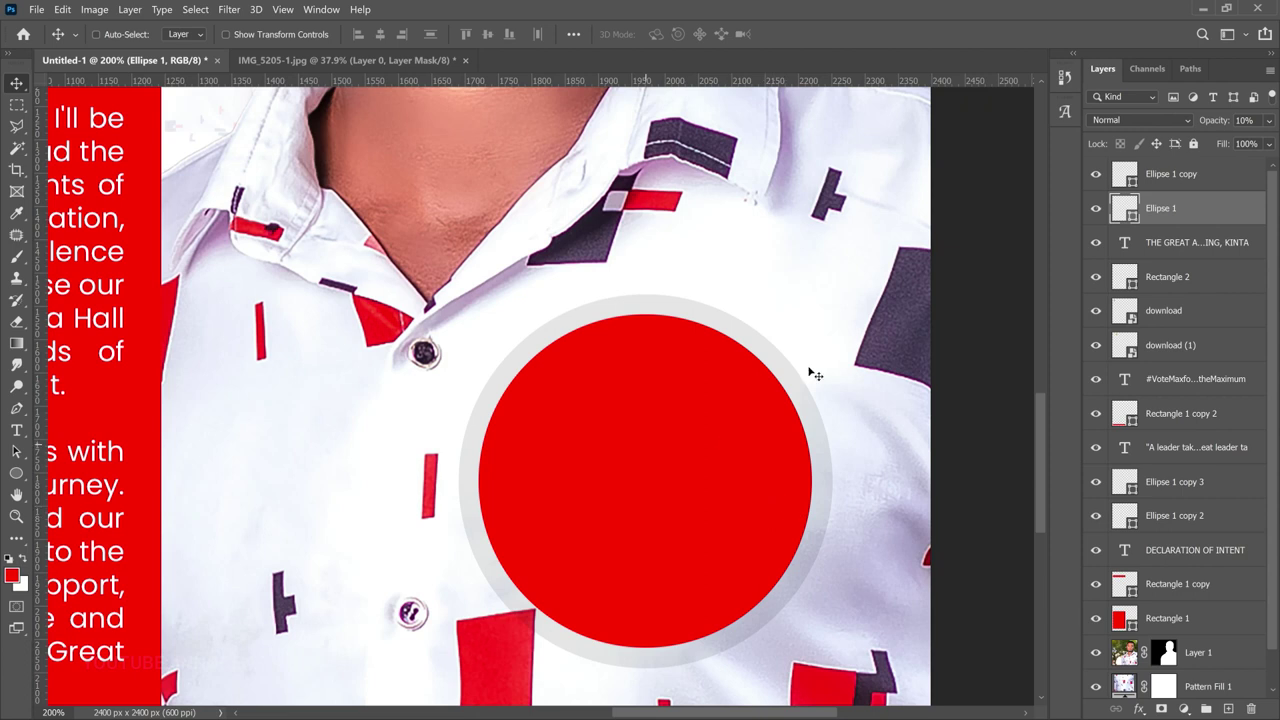
key(alt+bracketright)
- Paste the candidate's name as text inside the red circle and enlarge it to fill the circle
key(t)
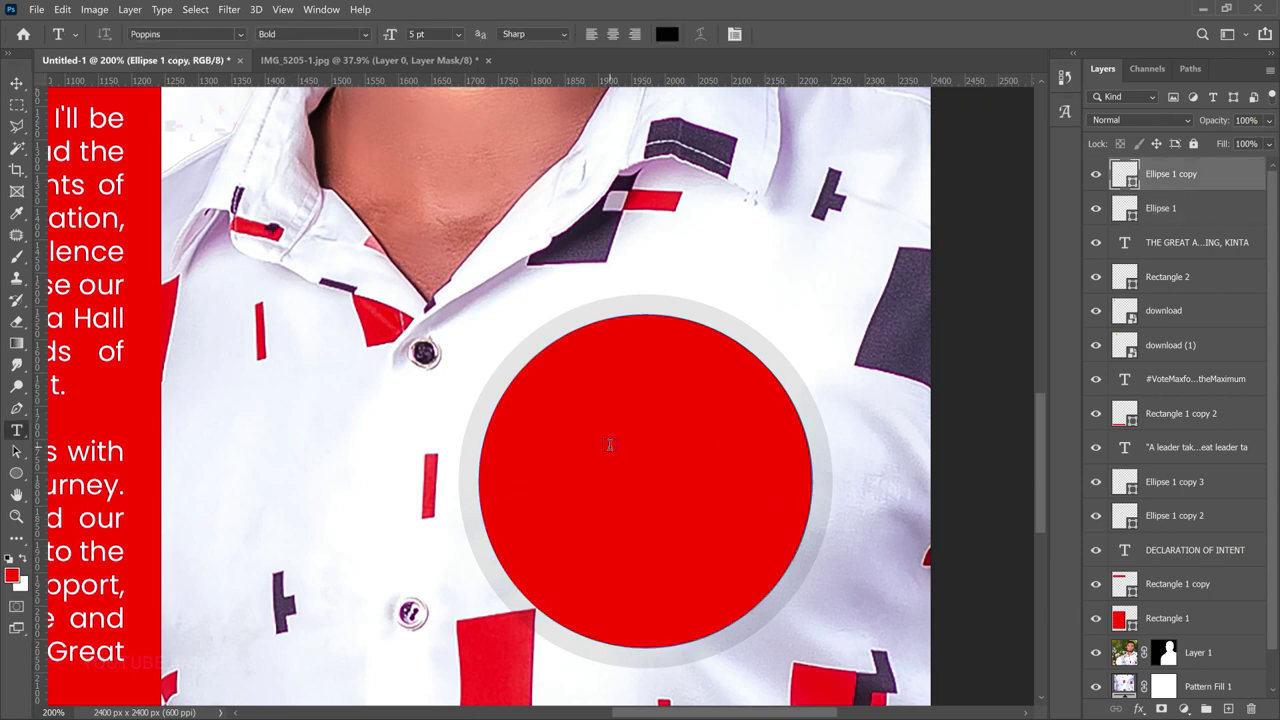
click(611, 447)
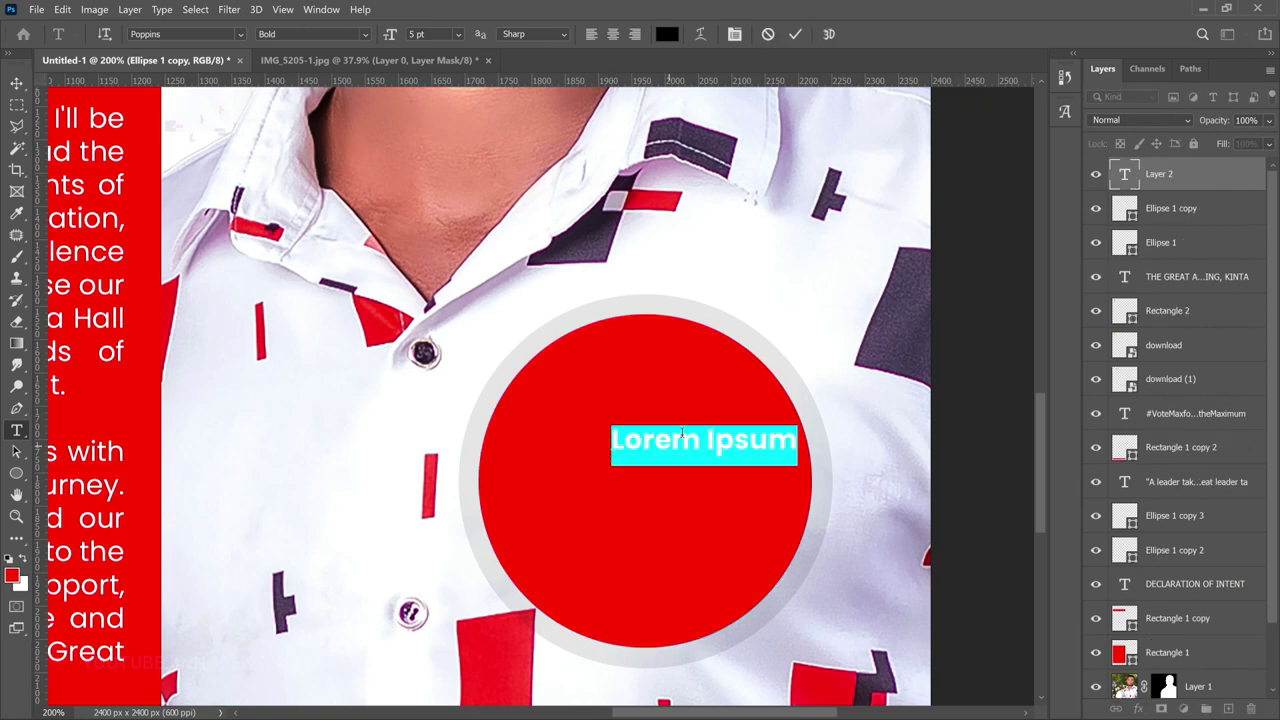
click(685, 440)
key(ctrl+a)
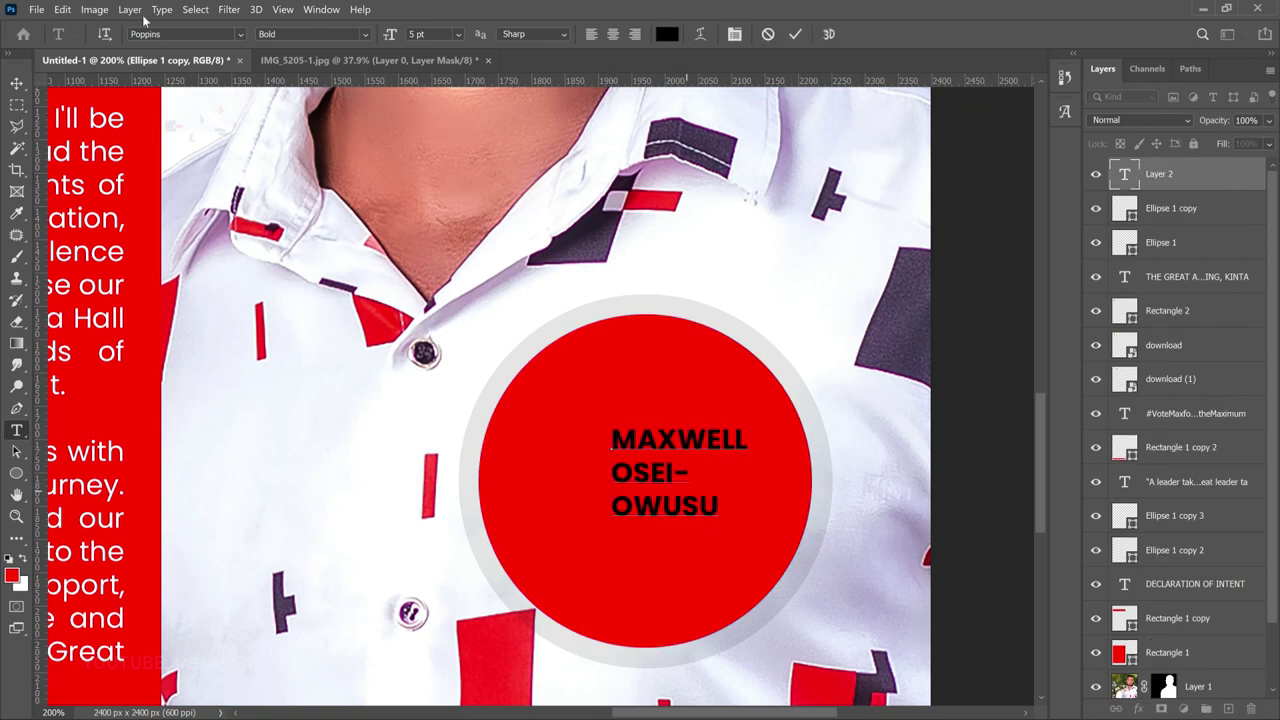
click(16, 82)
key(ctrl+t)
drag(583, 420, 676, 491)
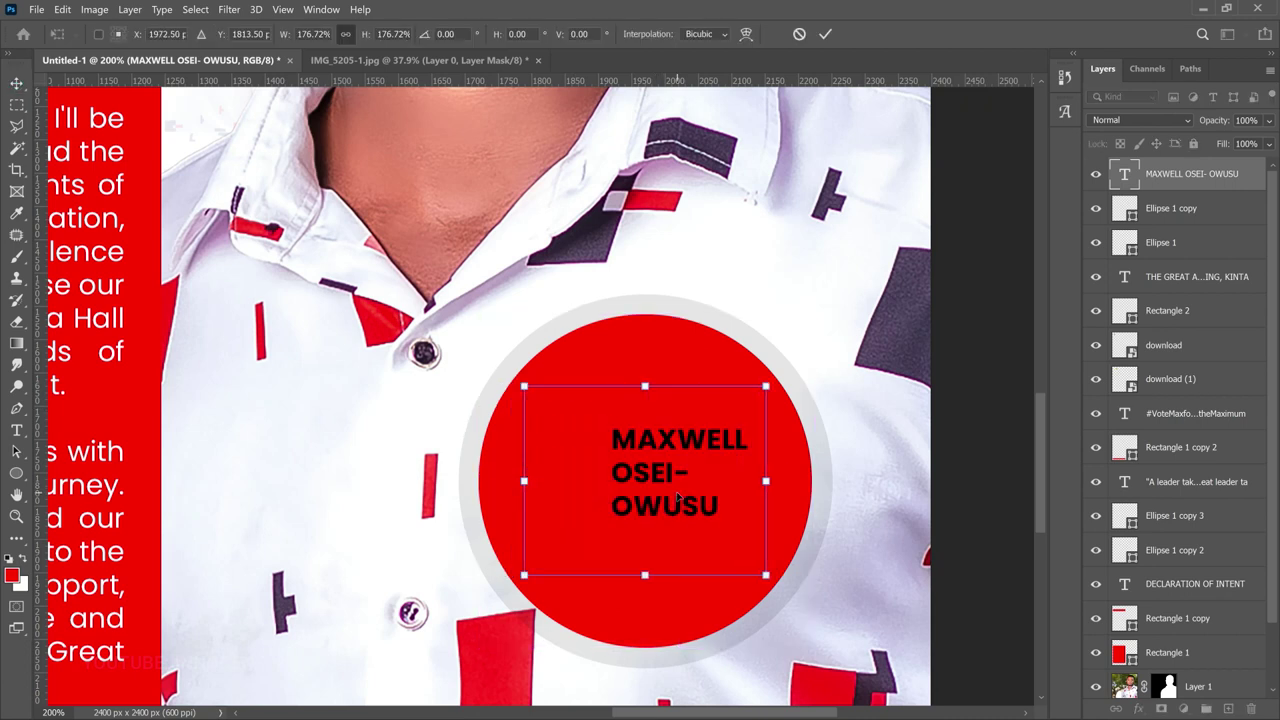
key(Return)
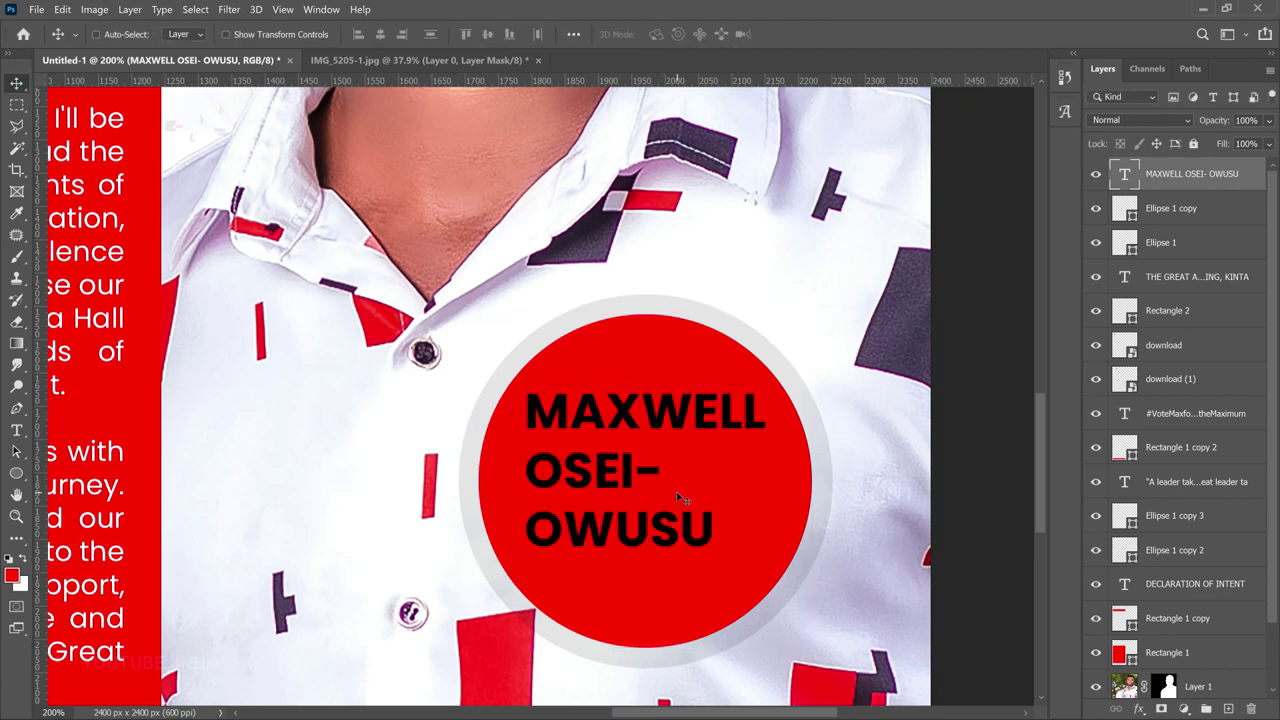
- Make the name white (ffffff), centre-align its lines, and centre it in the red circle
double_click(610, 468)
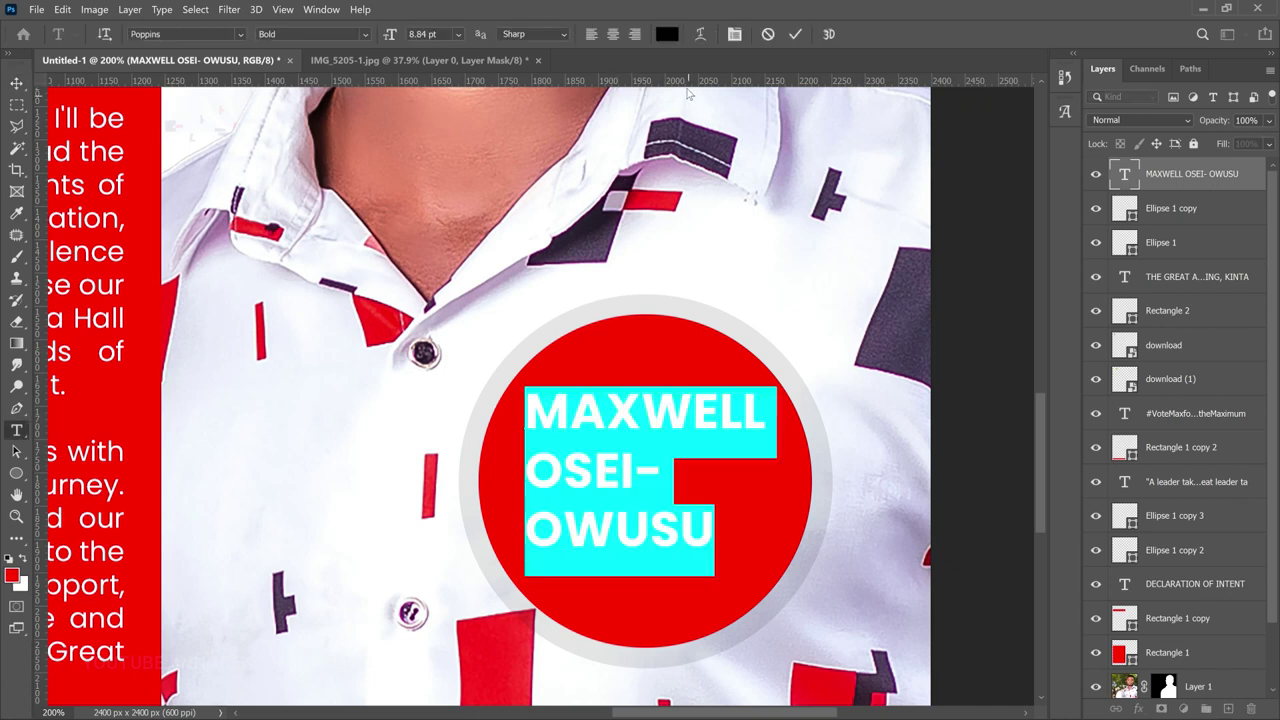
click(667, 34)
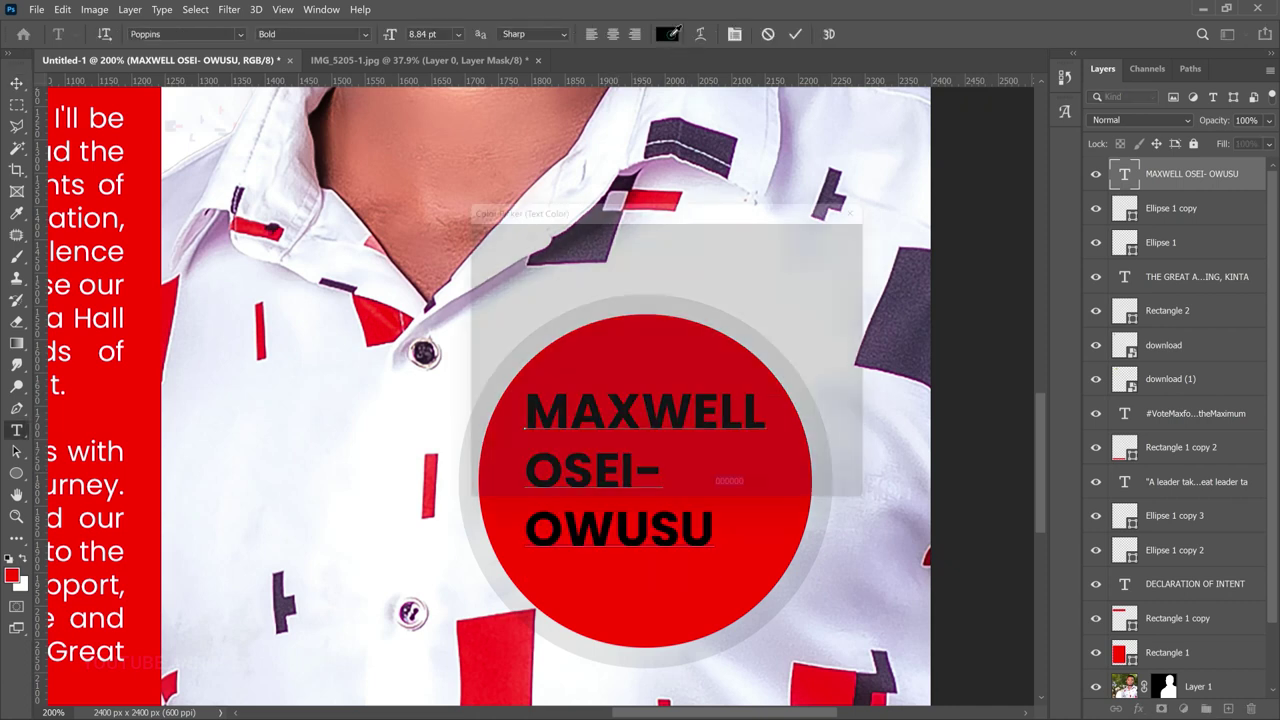
text(ffffff)
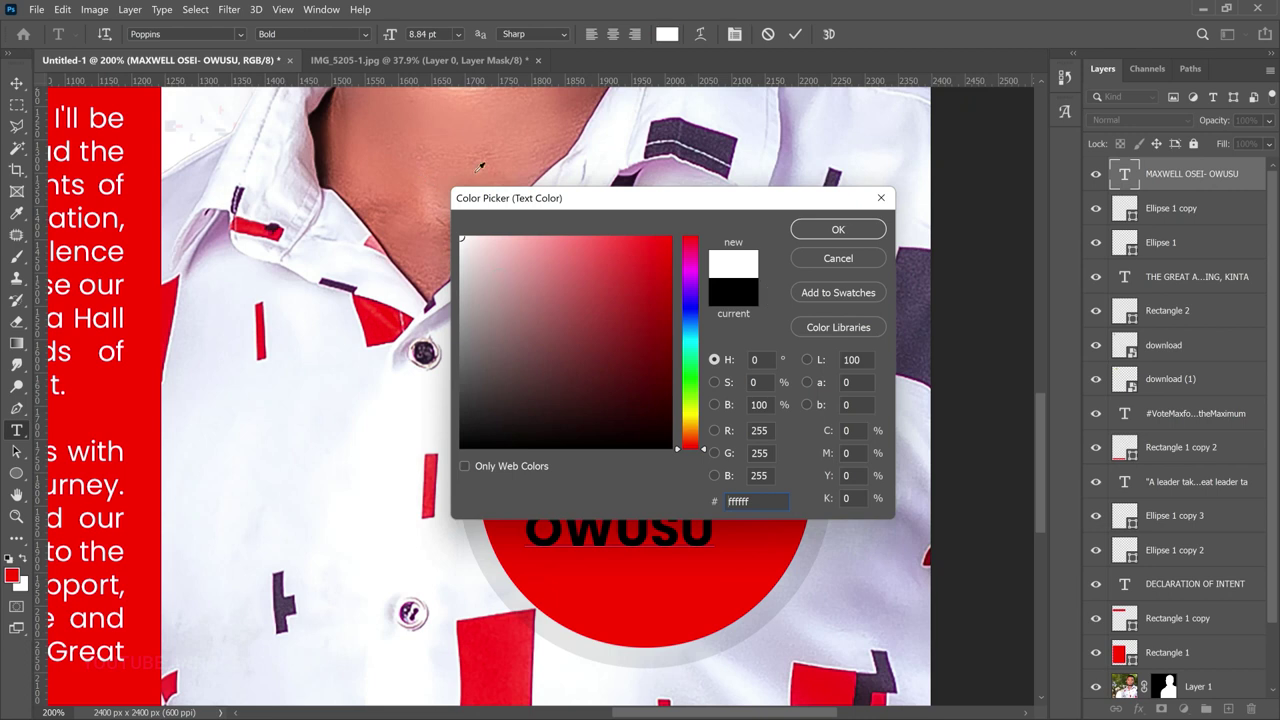
click(857, 232)
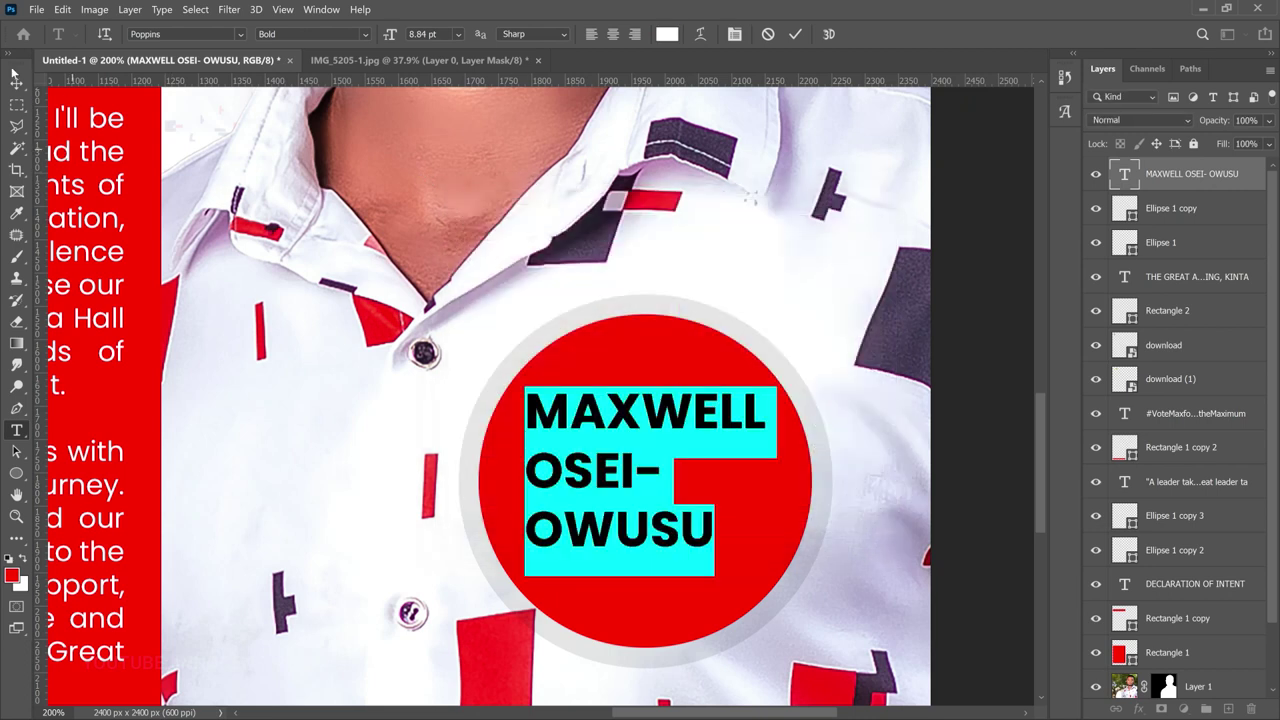
key(ctrl+h)
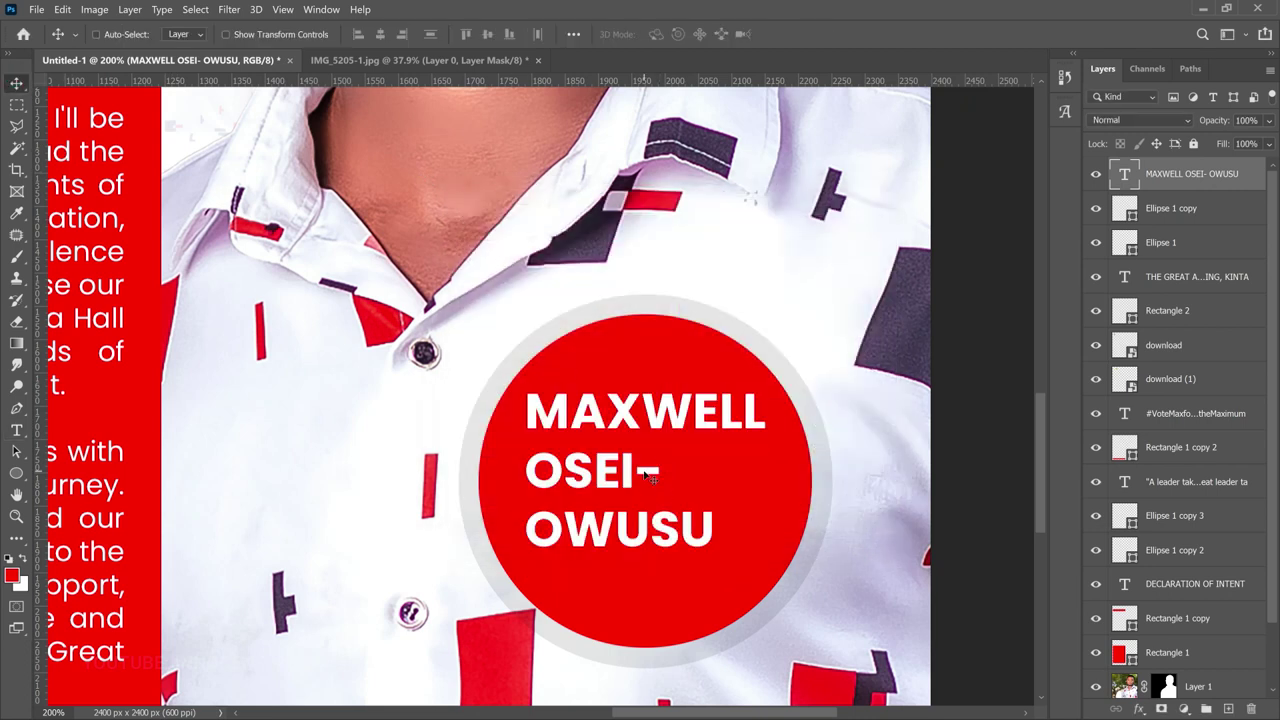
key(ctrl+h)
key(t)
click(613, 34)
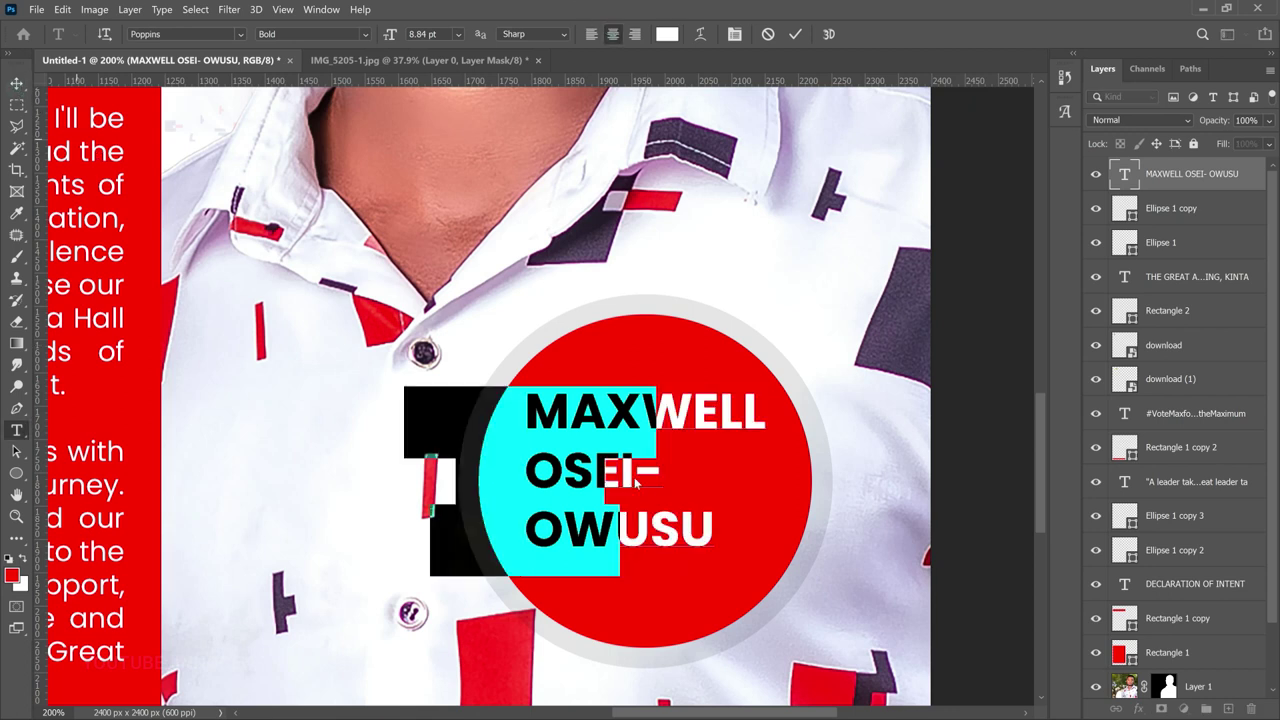
key(ctrl+Return)
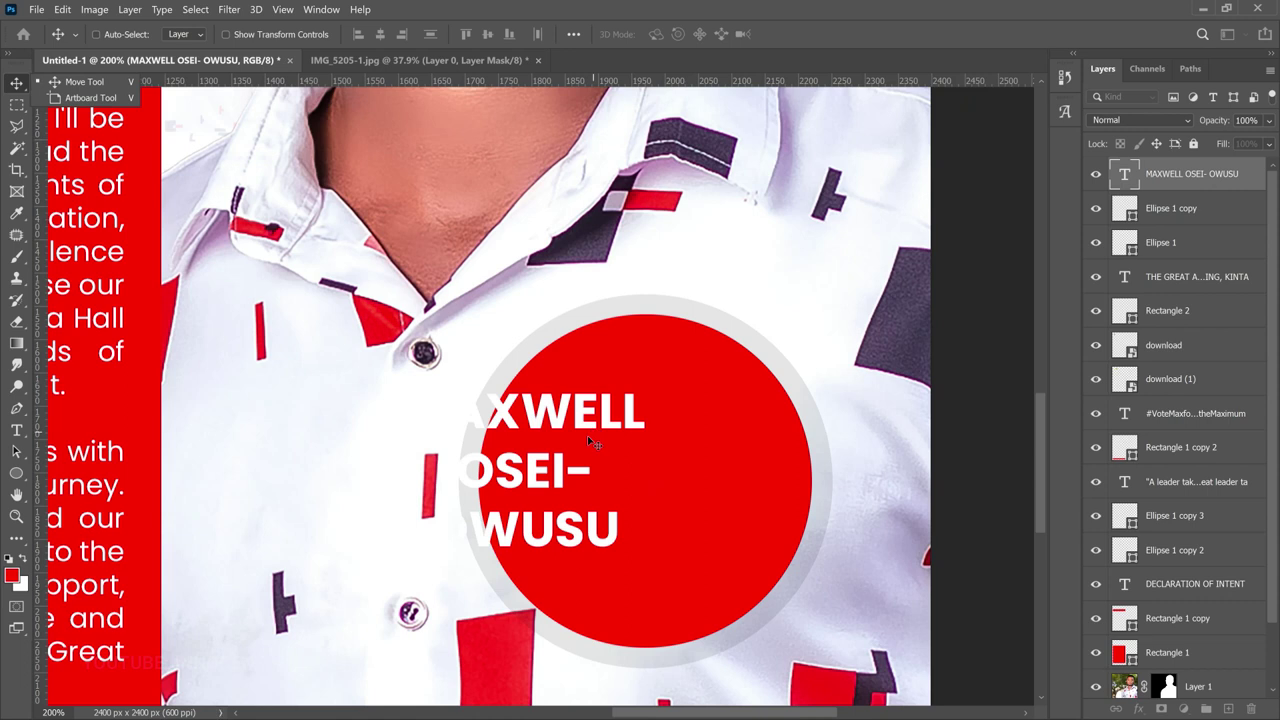
drag(585, 453, 720, 460)
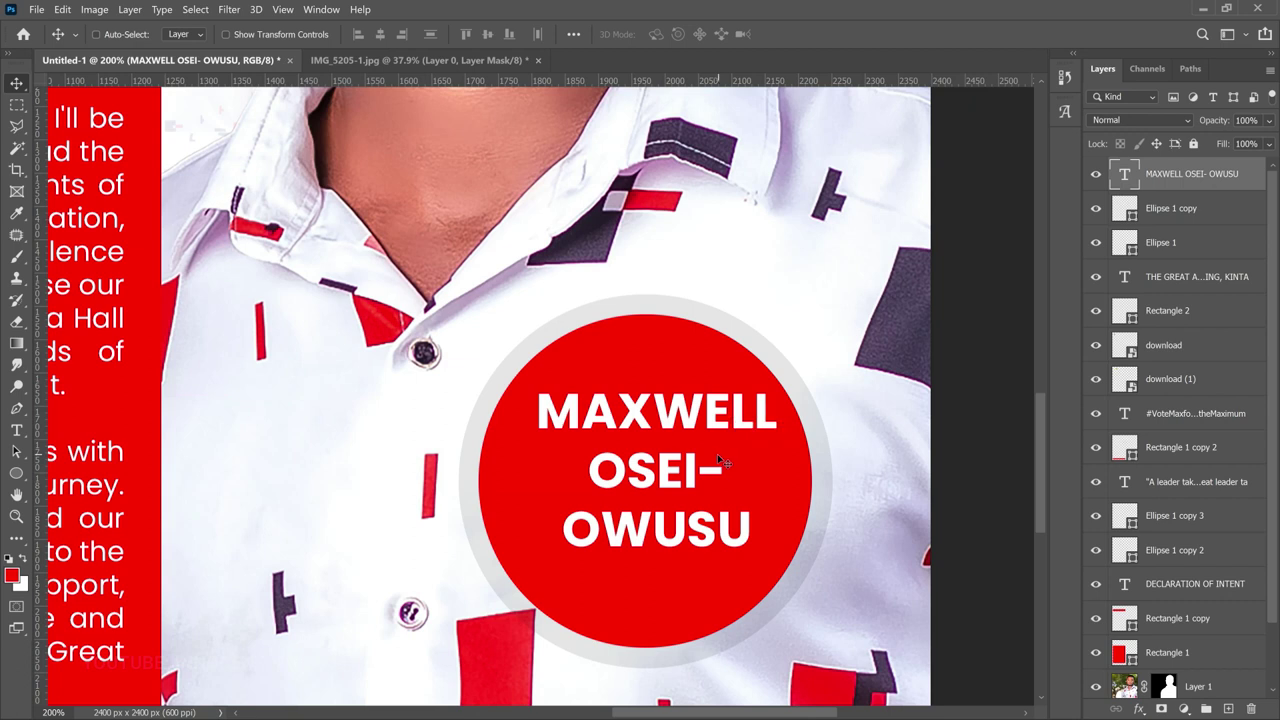
key(ctrl+0)
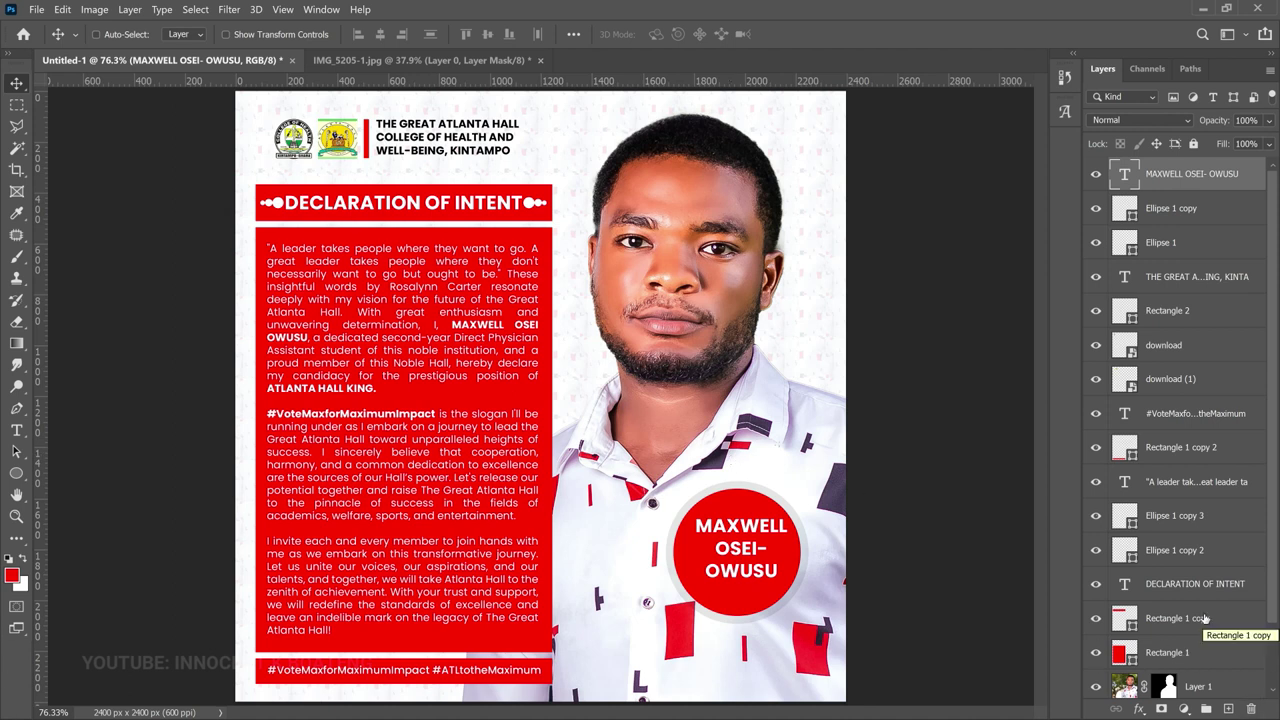
- Group Ellipse 1 through Pattern Fill 1 into Group 1, duplicate it, hide the original, and expand the copy
scroll(1200, 660, down, 2)
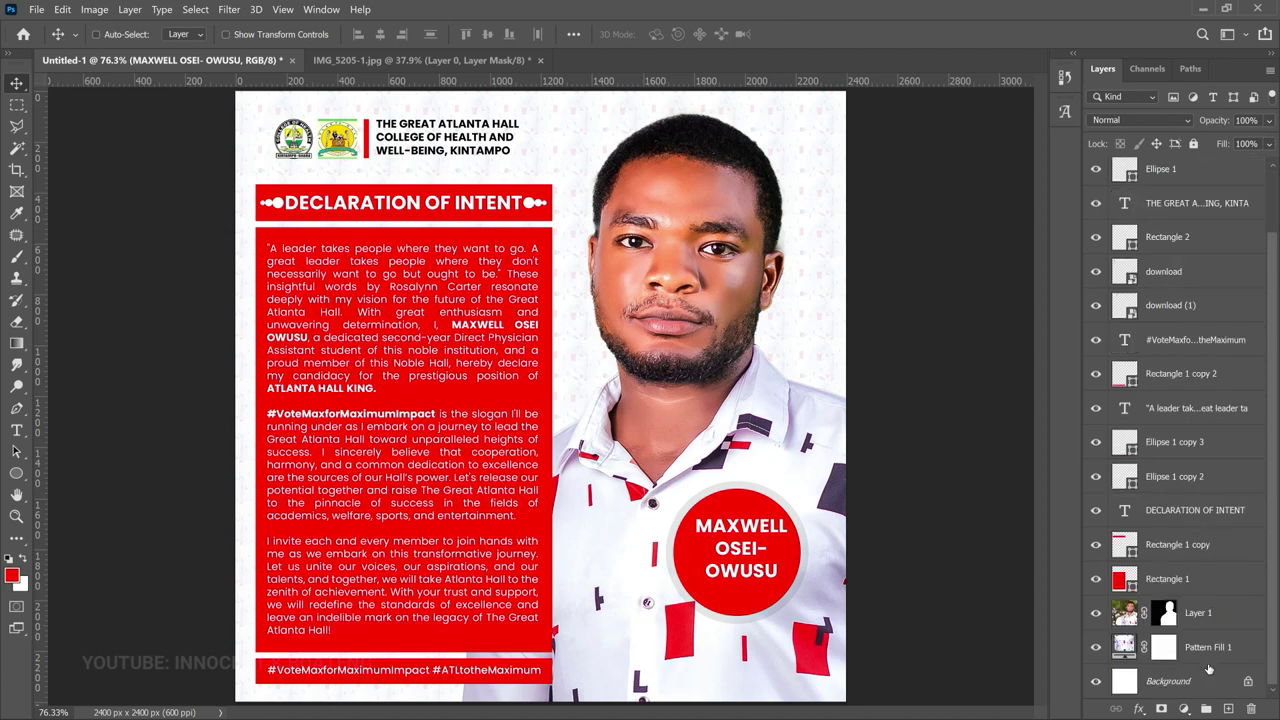
shift+click(1222, 650)
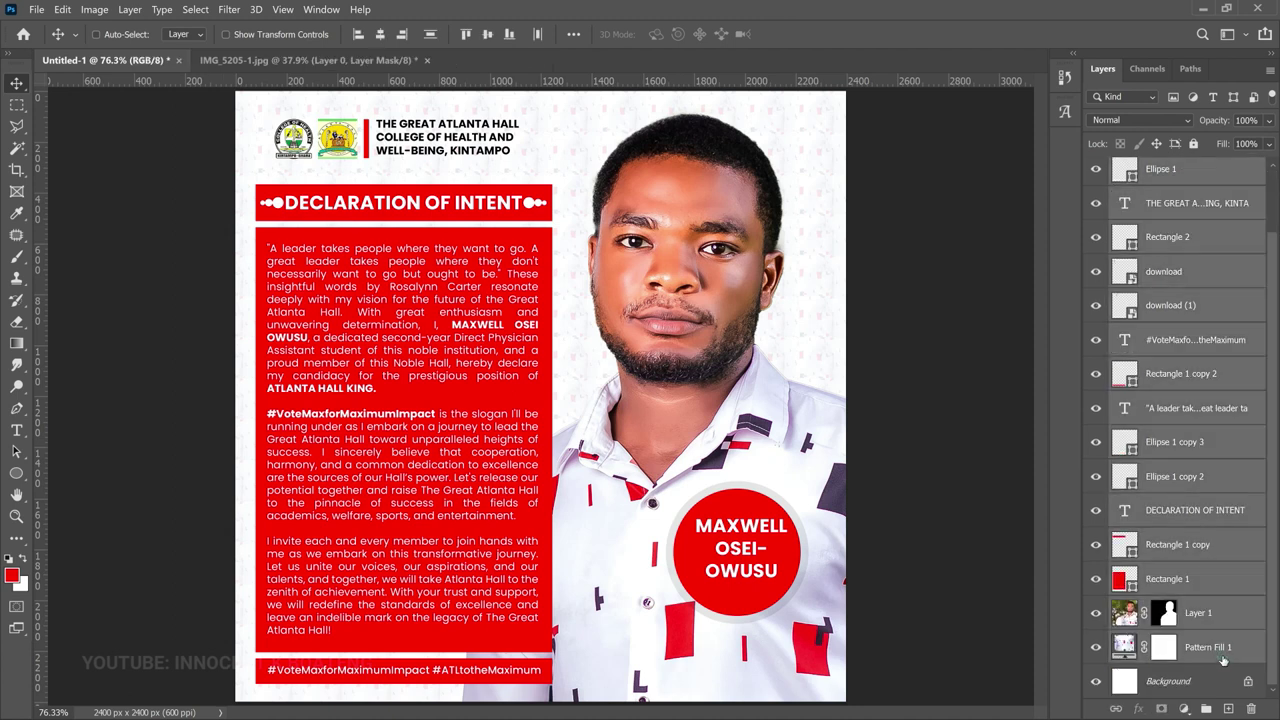
key(ctrl+g)
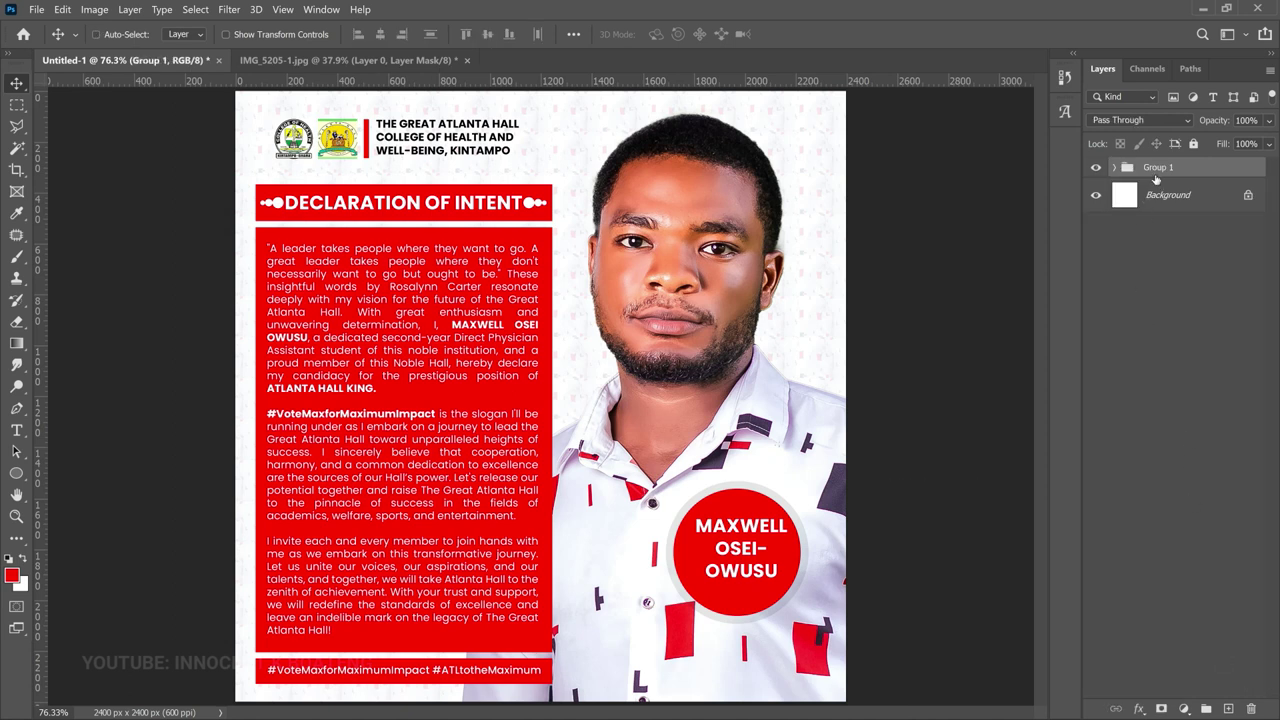
key(ctrl+j)
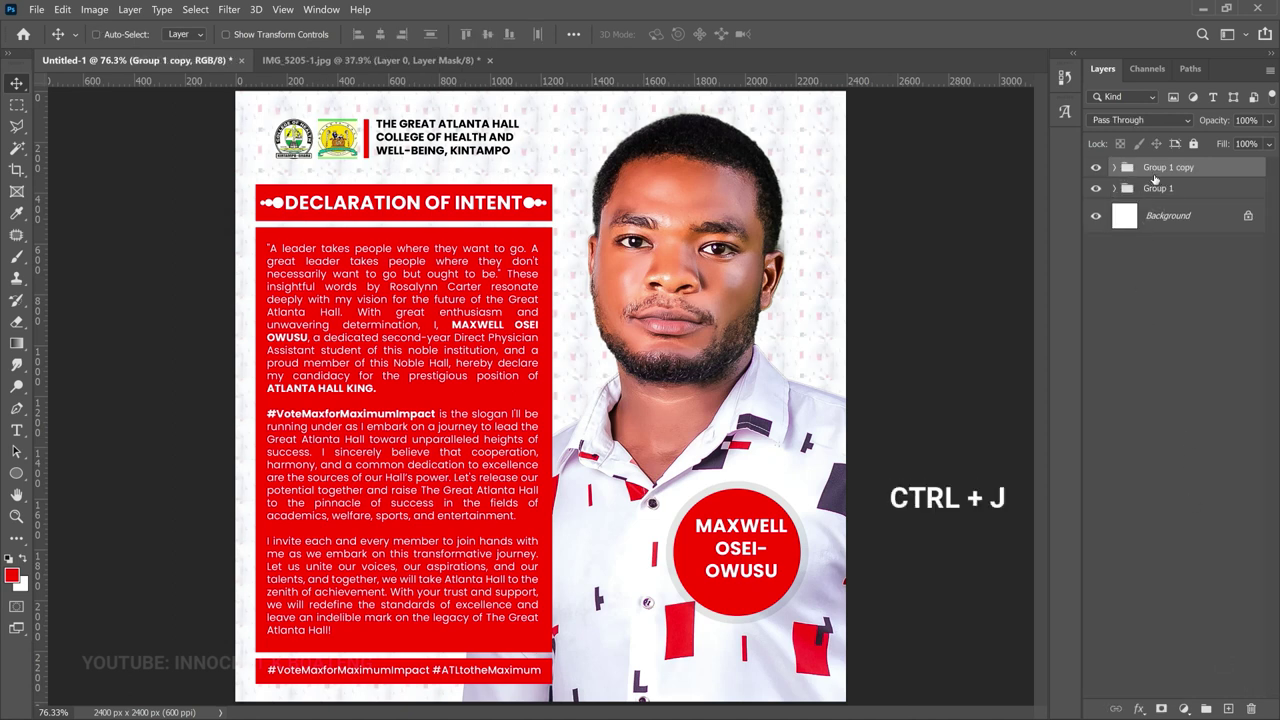
click(1095, 189)
click(1096, 190)
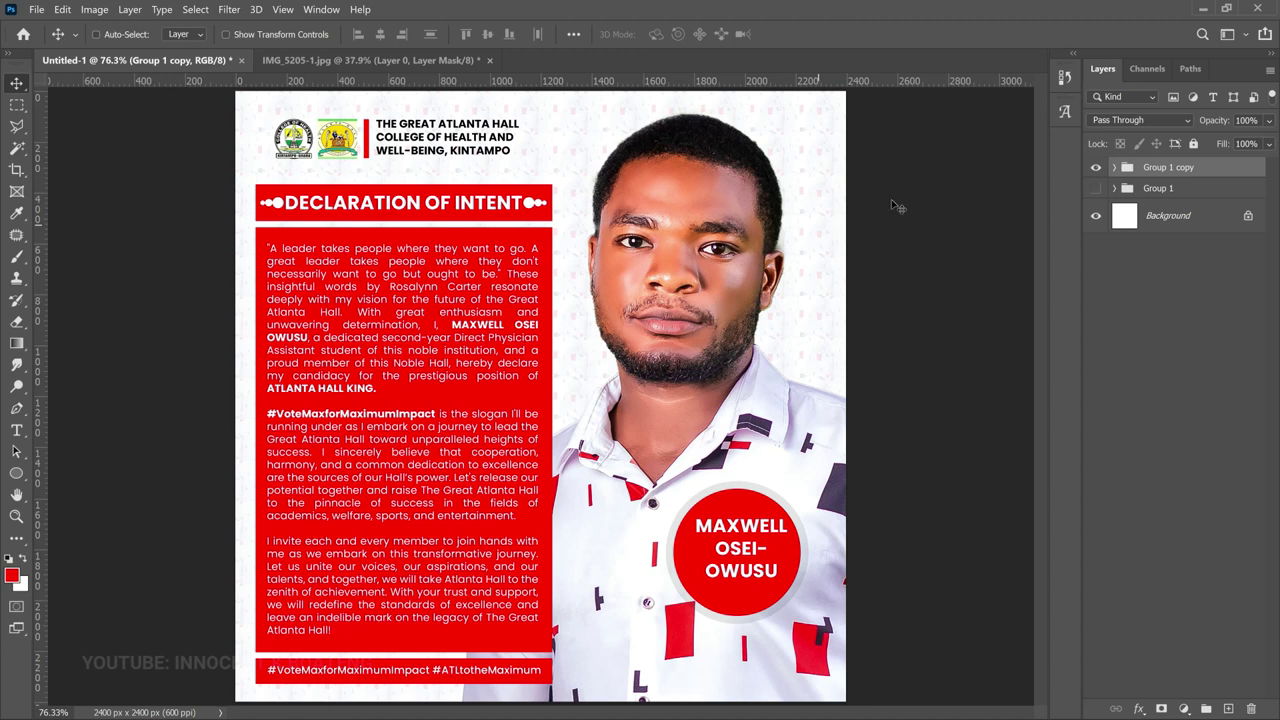
click(1114, 175)
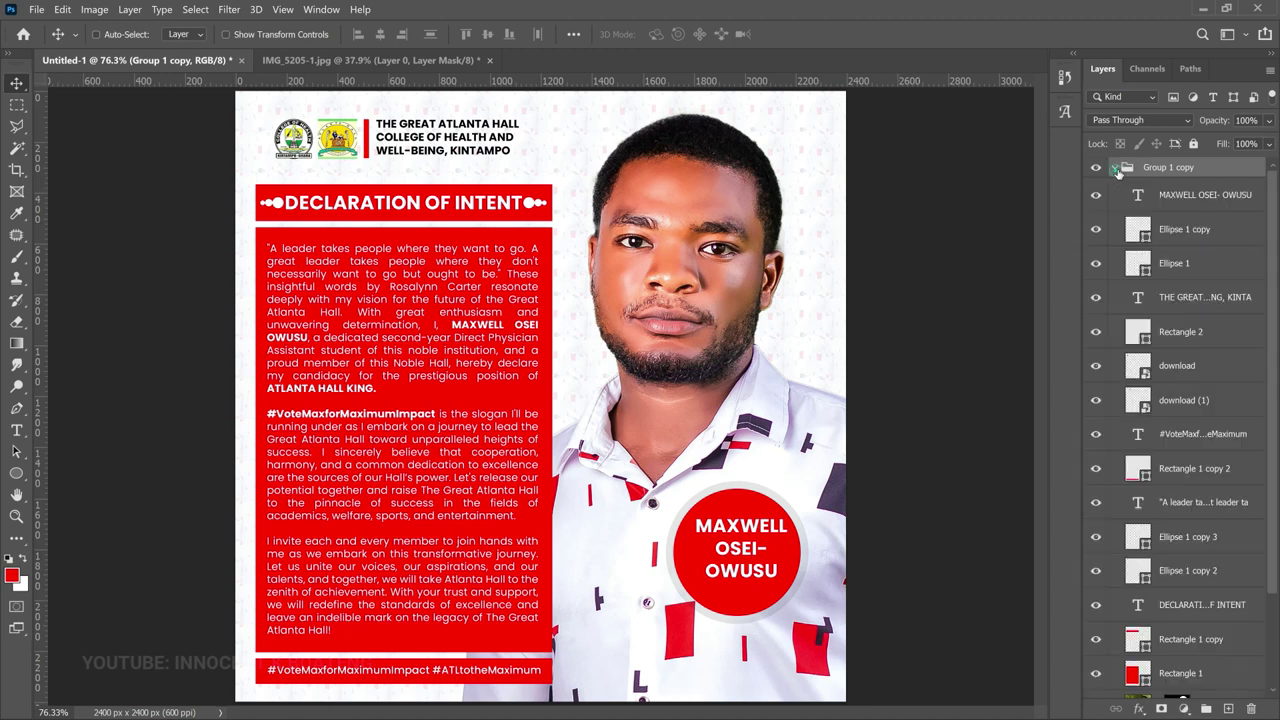
scroll(1190, 480, down, 5)
click(1192, 557)
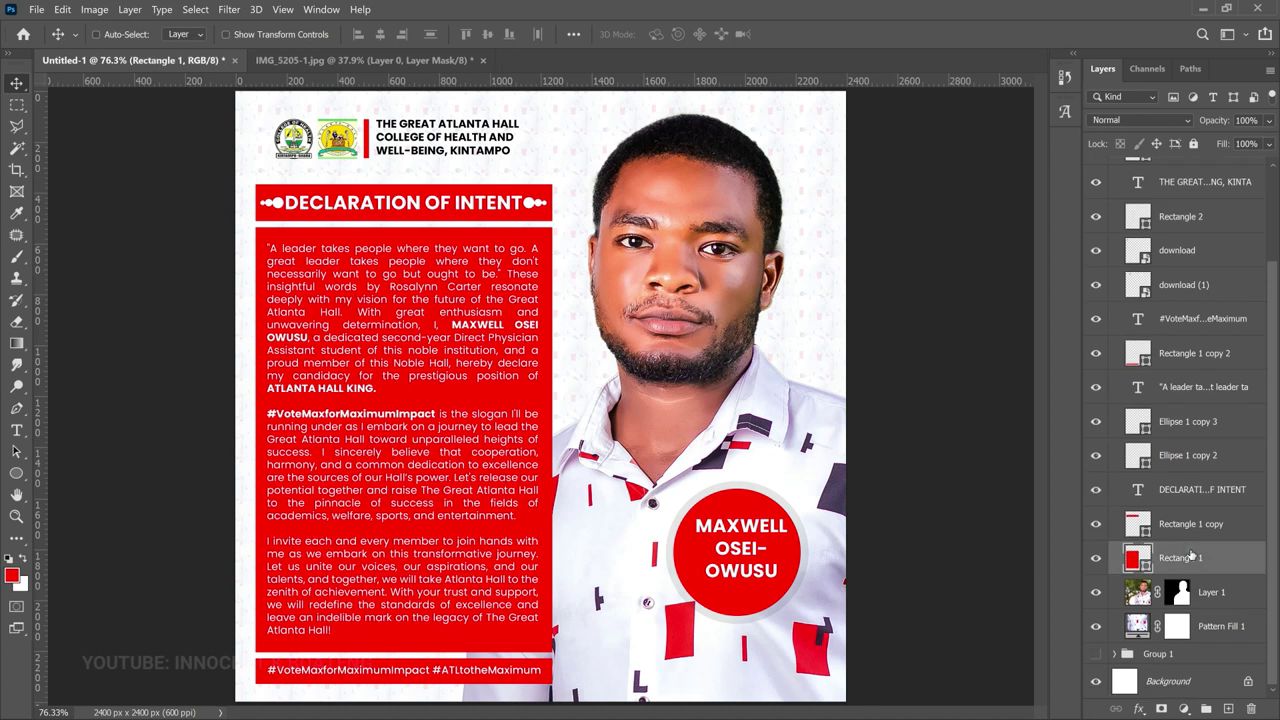
- Turn on a Gradient Overlay in Rectangle 1's blending options
right_click(1192, 557)
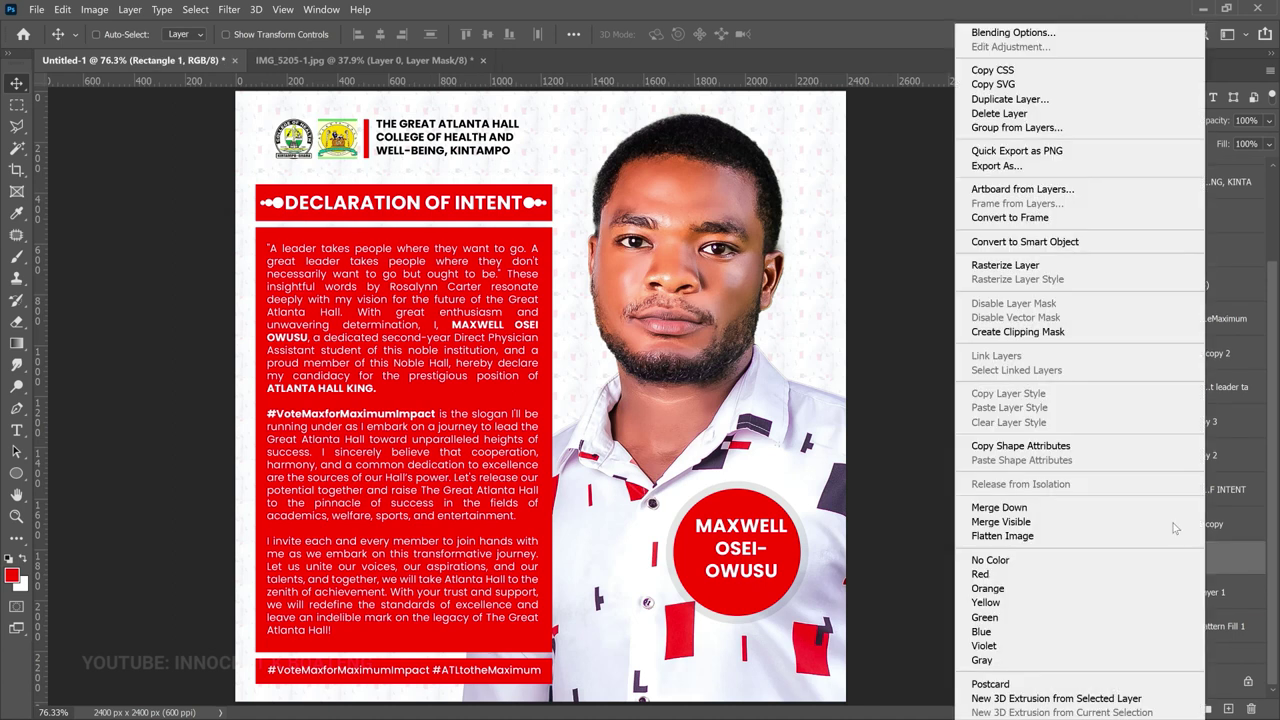
click(1030, 33)
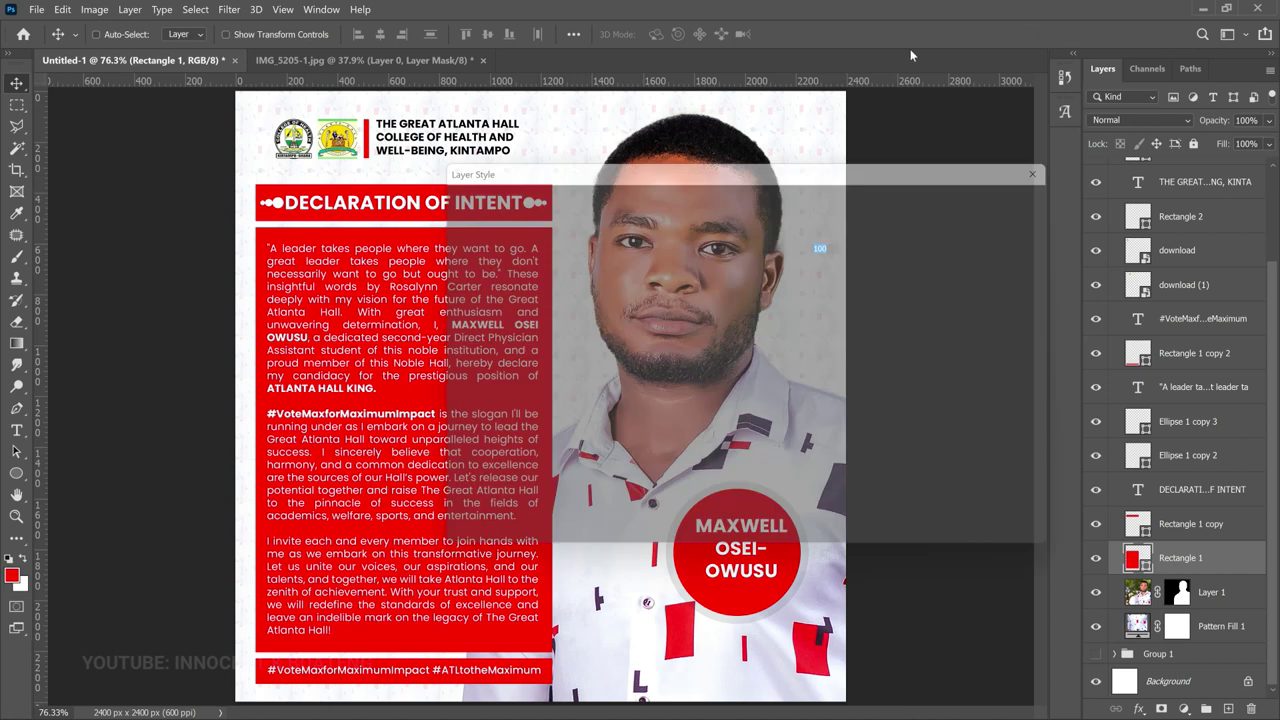
click(497, 413)
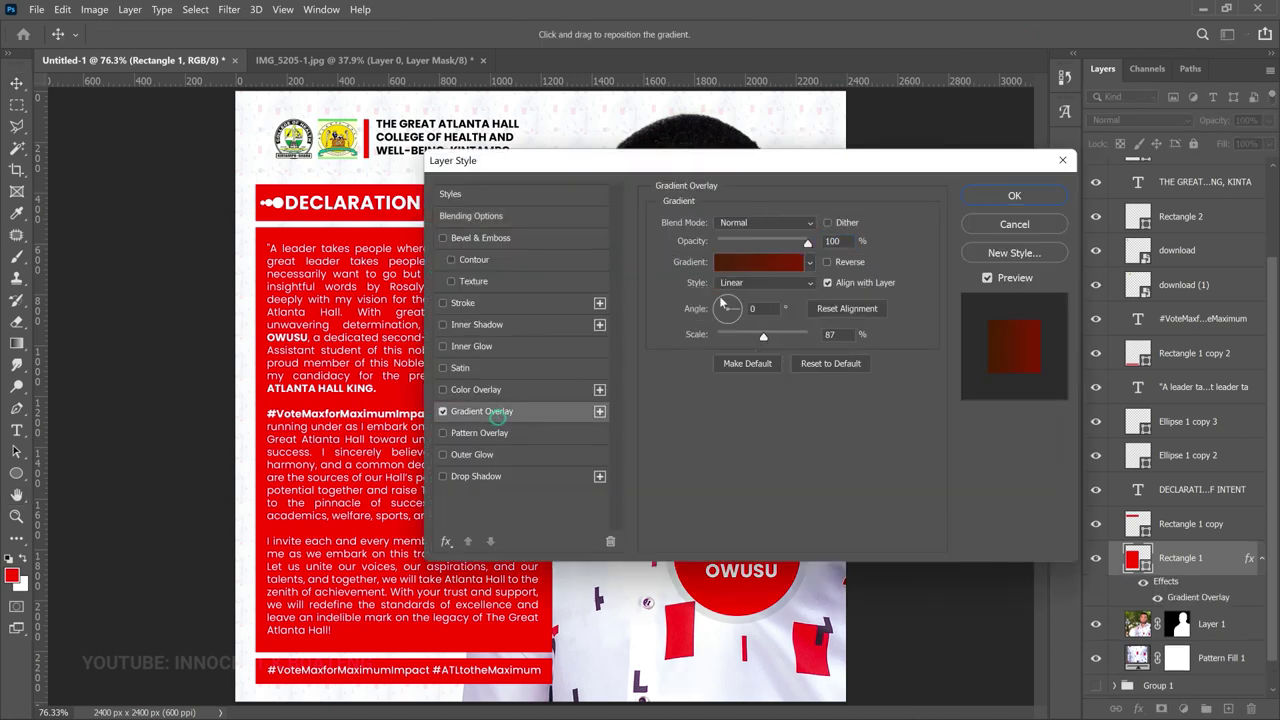
drag(778, 160, 975, 148)
- Set the gradient's left stop to dark maroon #4b1c00 and apply the overlay to the panel
click(975, 248)
click(756, 365)
click(832, 436)
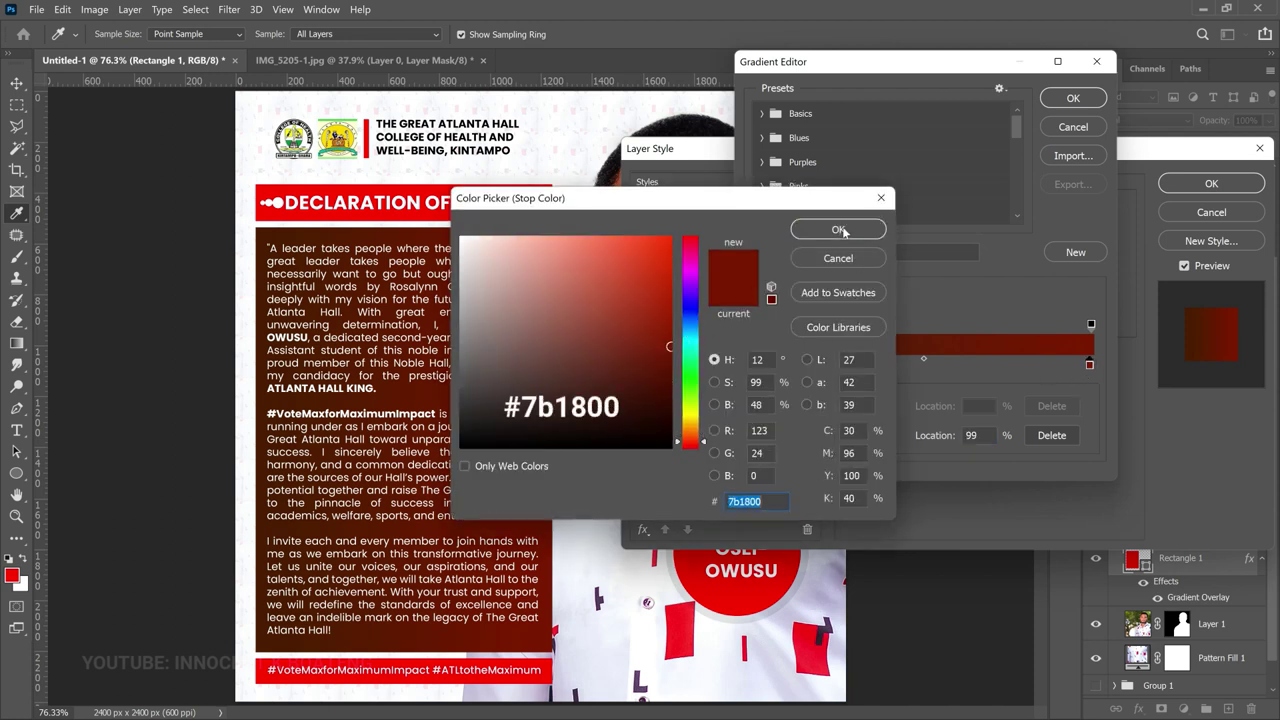
click(839, 230)
click(1073, 98)
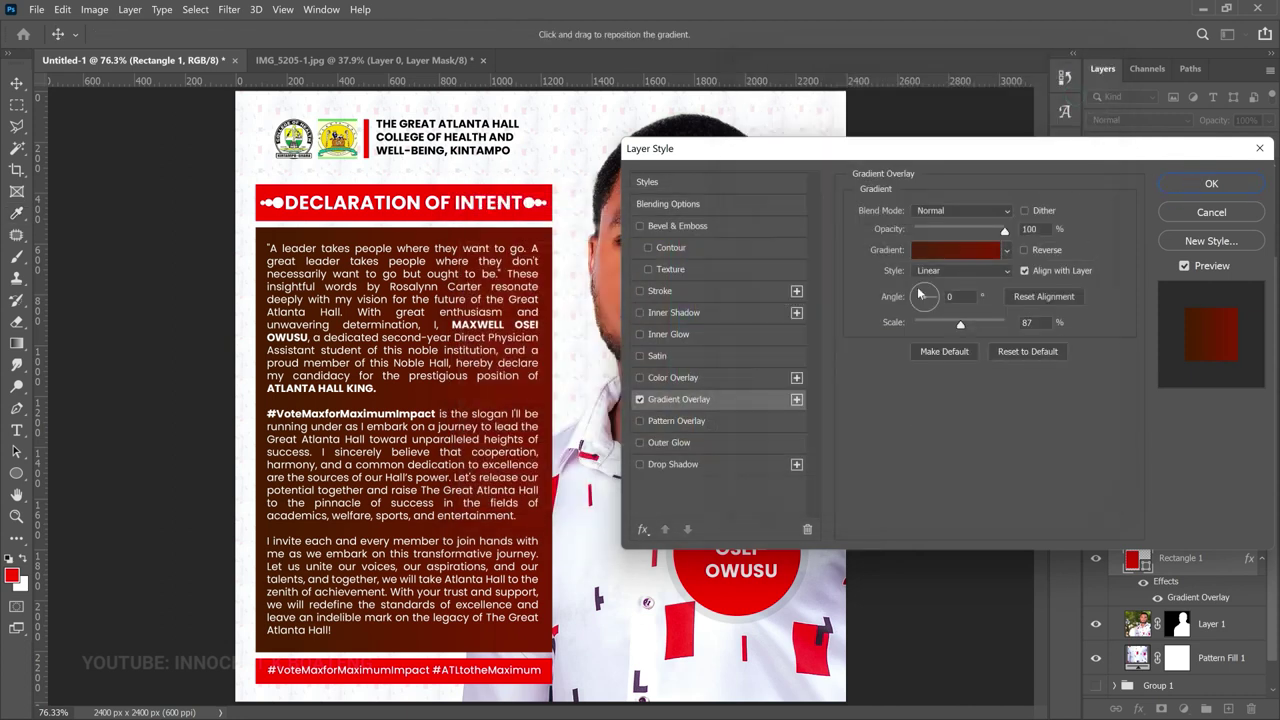
click(970, 250)
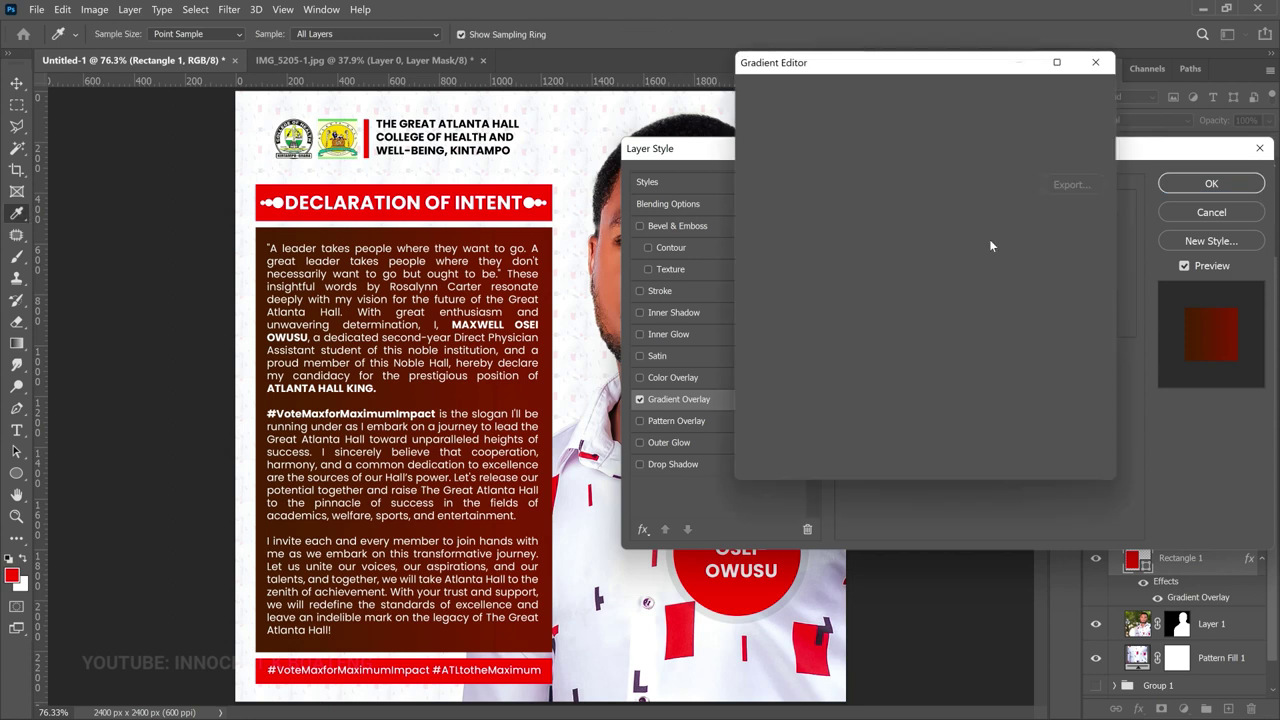
scroll(966, 165, down, 3)
scroll(966, 165, down, 3)
click(1096, 61)
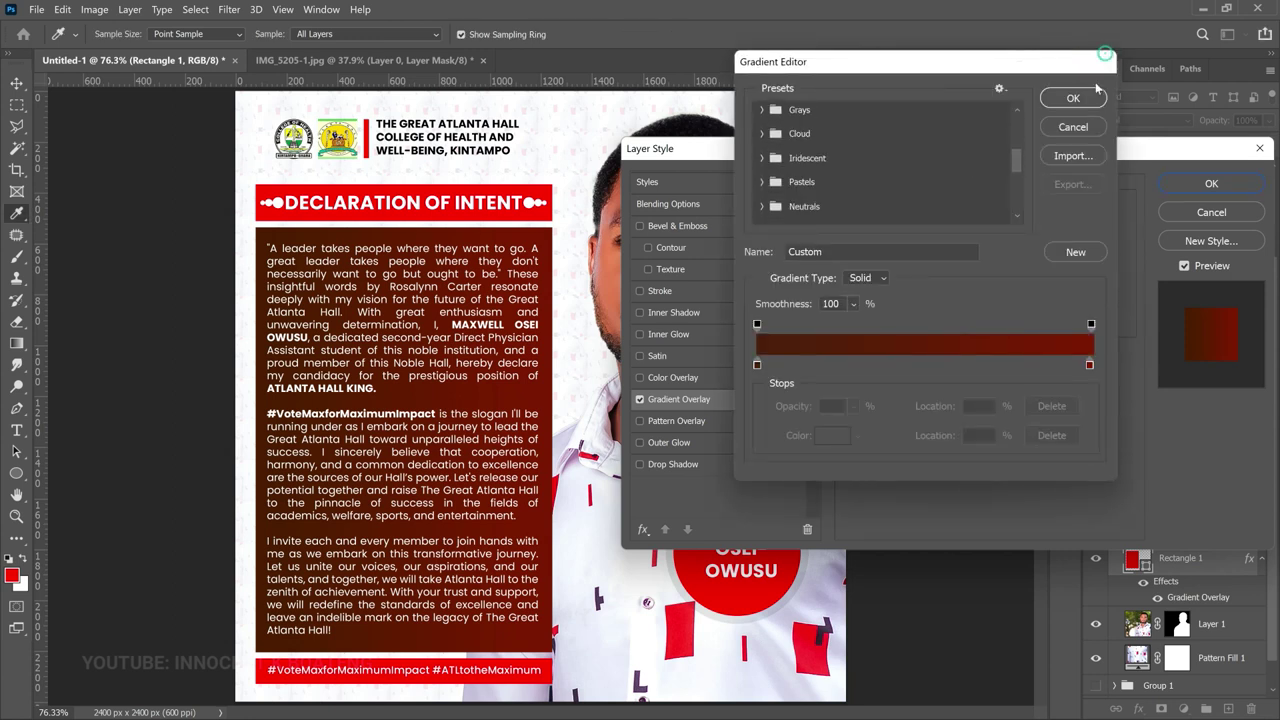
click(1213, 185)
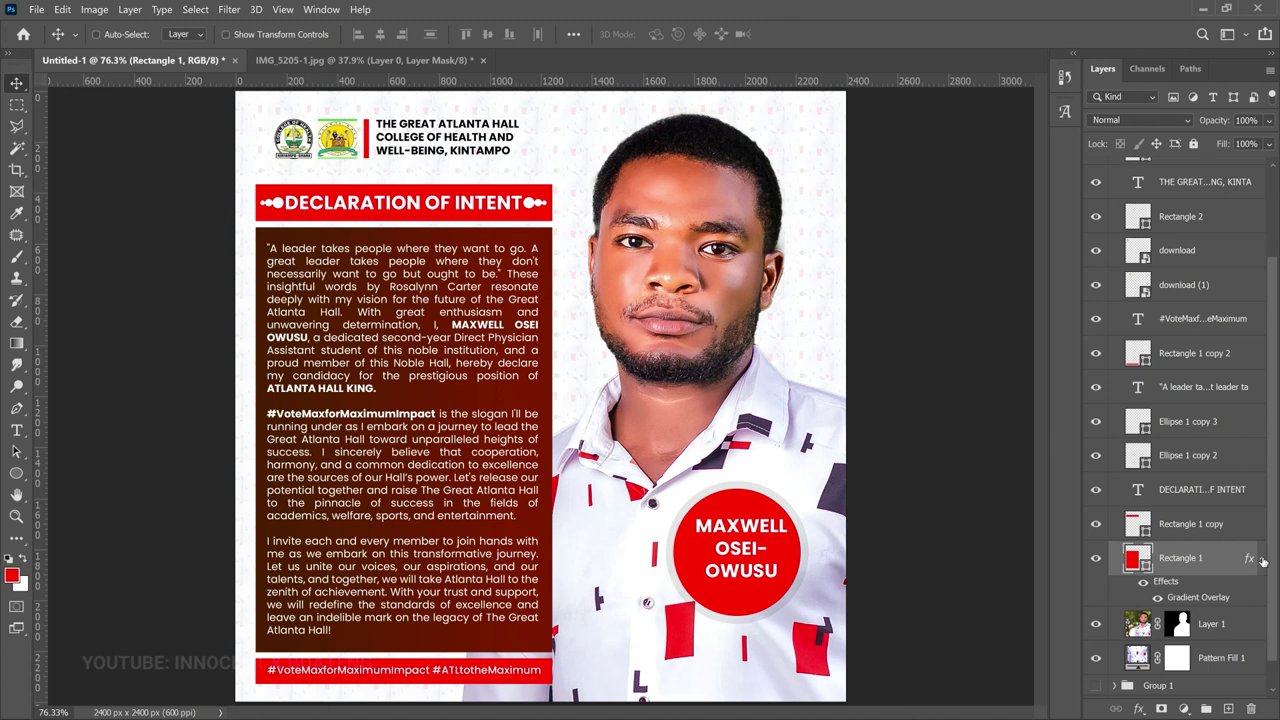
click(1262, 559)
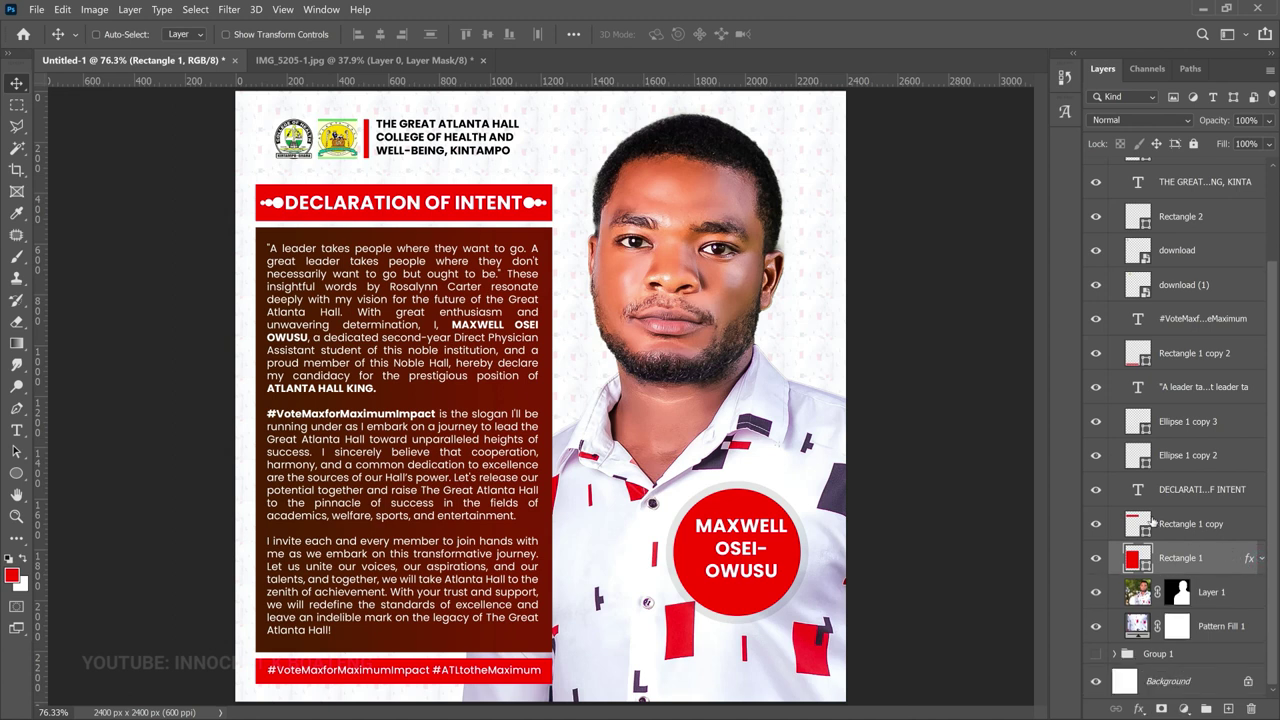
- Copy Rectangle 1's maroon gradient style and paste it onto the Rectangle 1 copy title bar
right_click(1219, 566)
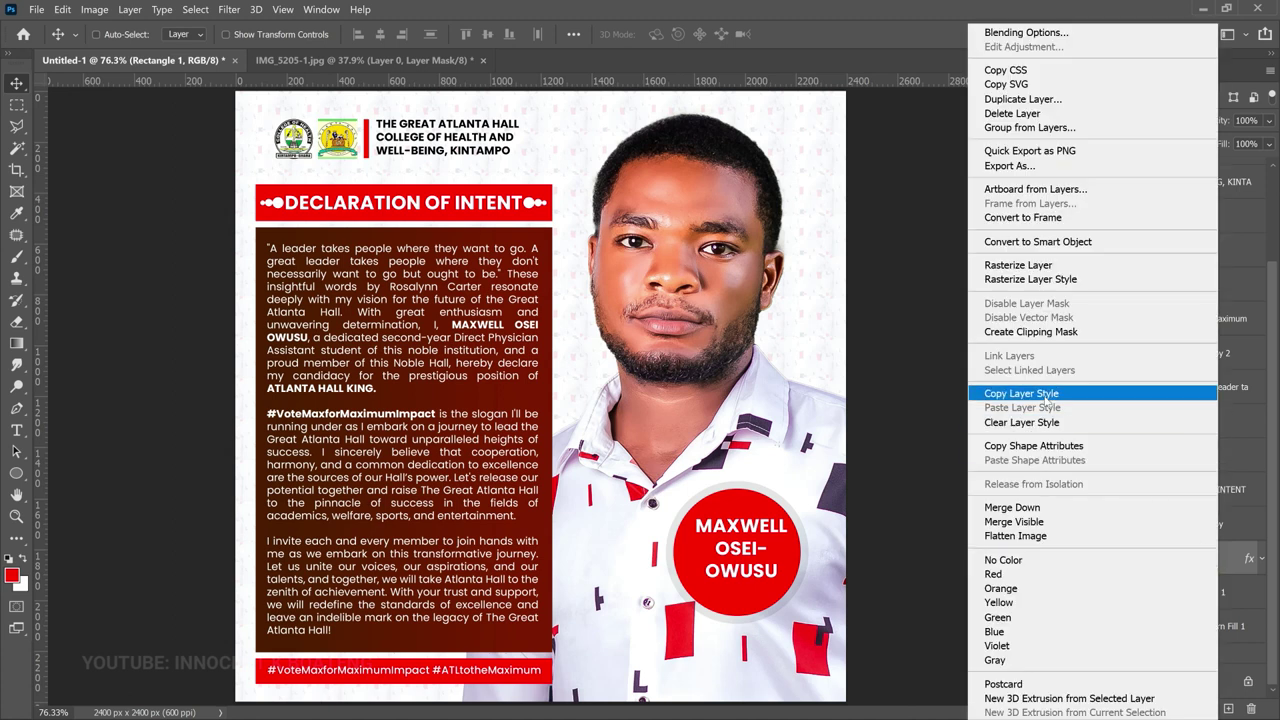
click(1045, 393)
click(1227, 533)
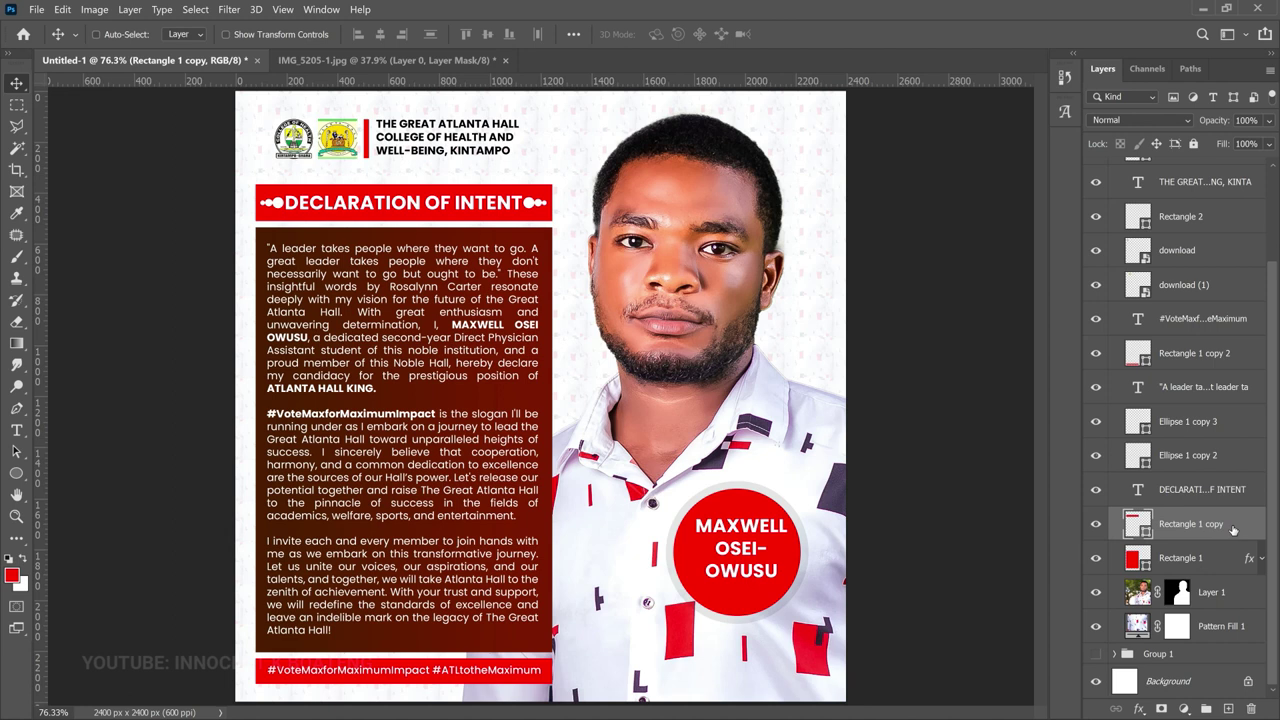
right_click(1233, 530)
click(1045, 405)
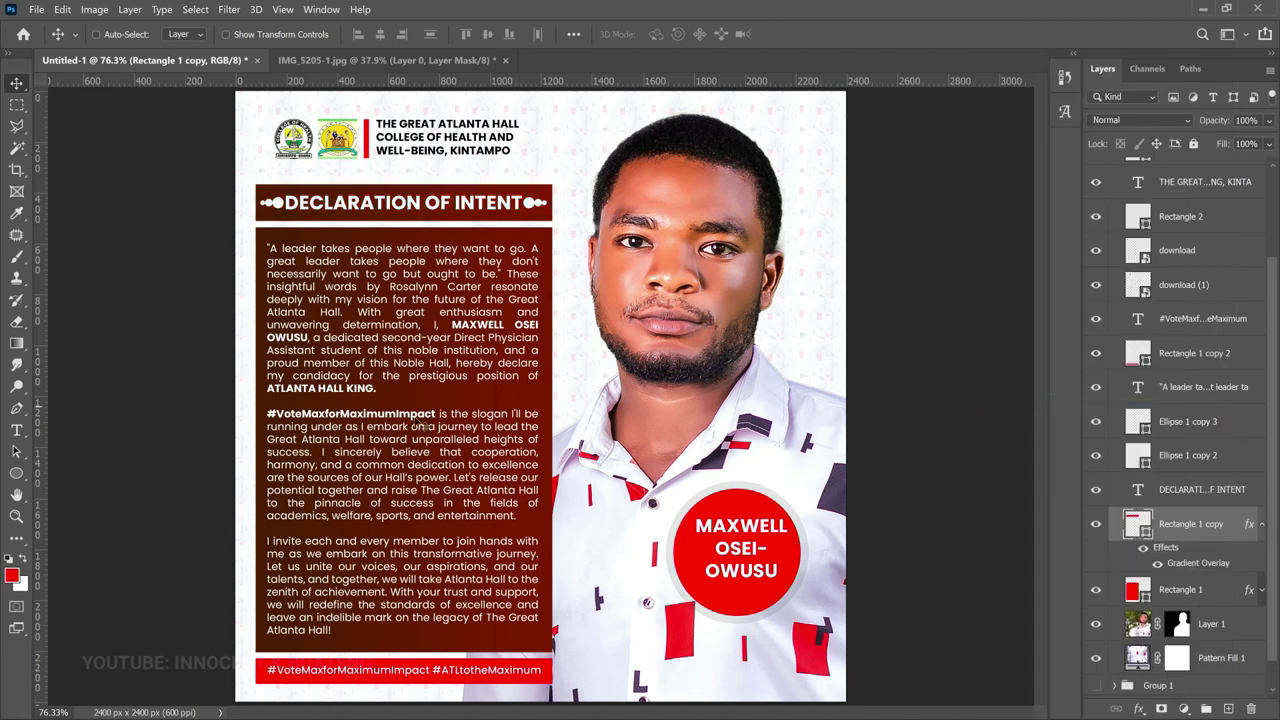
click(1262, 524)
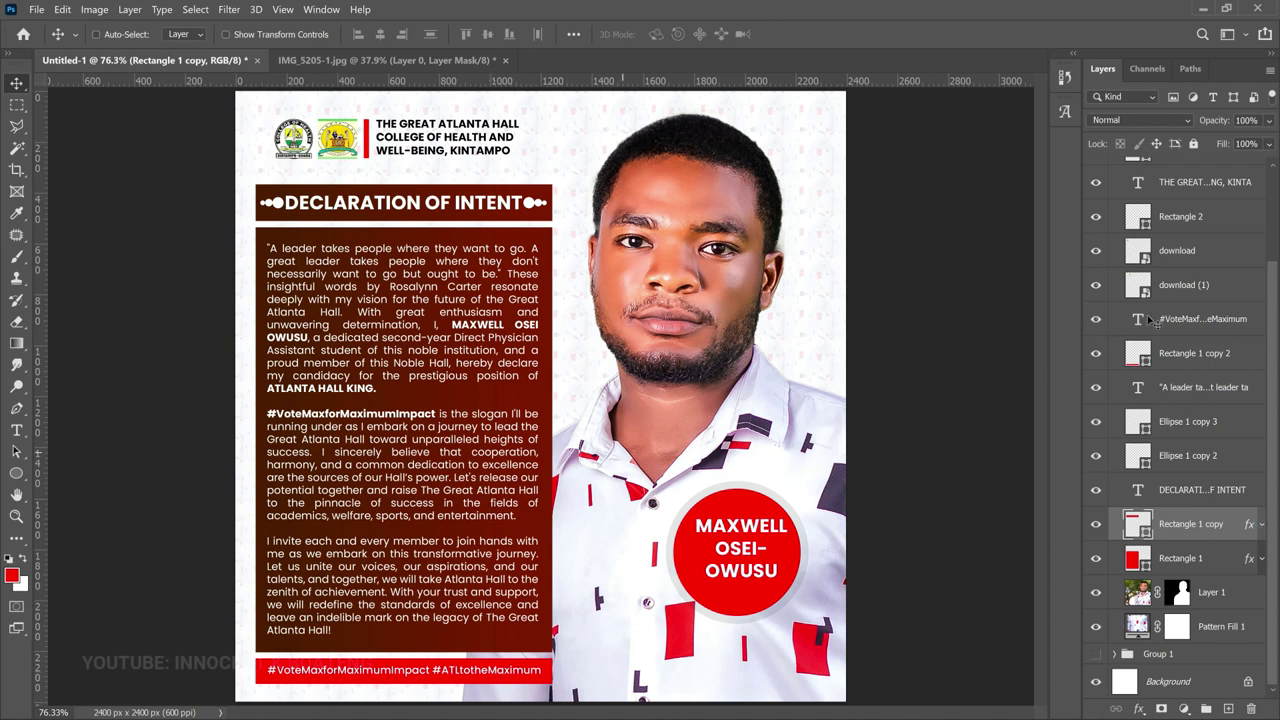
- Paste the same gradient style onto the Rectangle 1 copy 2 hashtag bar
scroll(1152, 320, up, 2)
click(1200, 450)
right_click(1210, 452)
click(1040, 408)
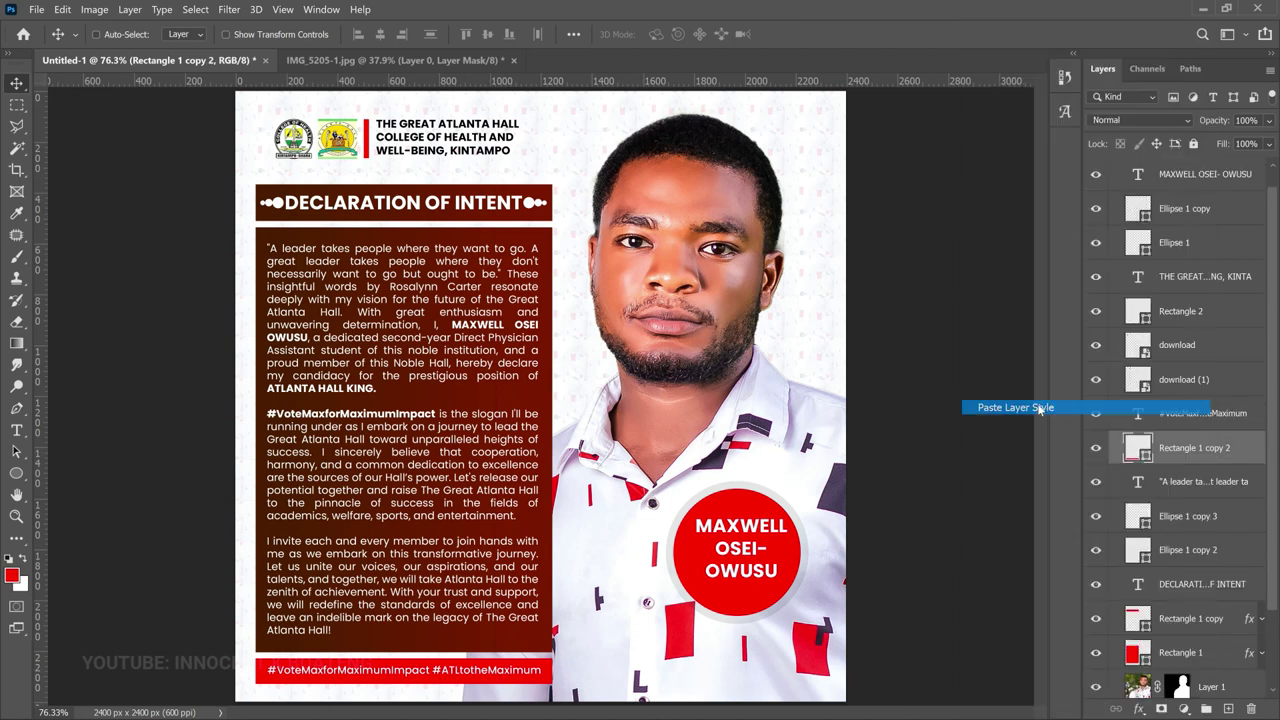
- Paste the gradient style onto the Ellipse 1 copy name circle
right_click(797, 558)
click(836, 581)
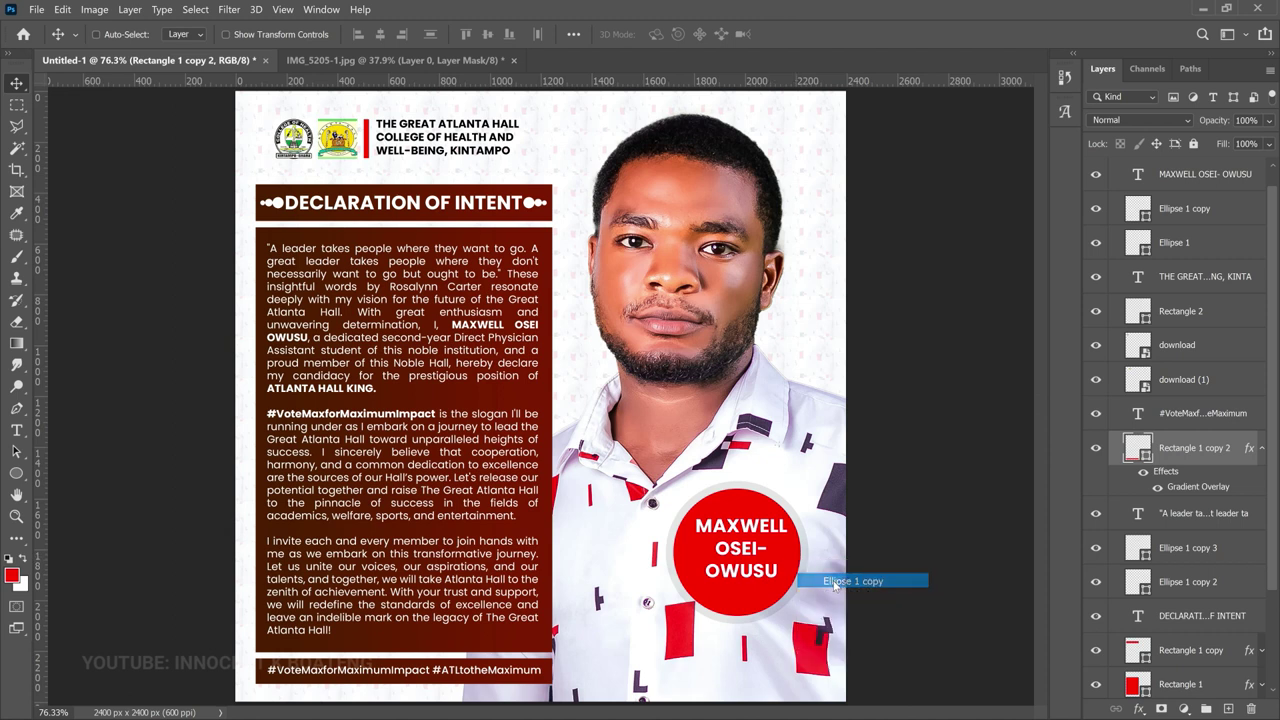
right_click(1193, 212)
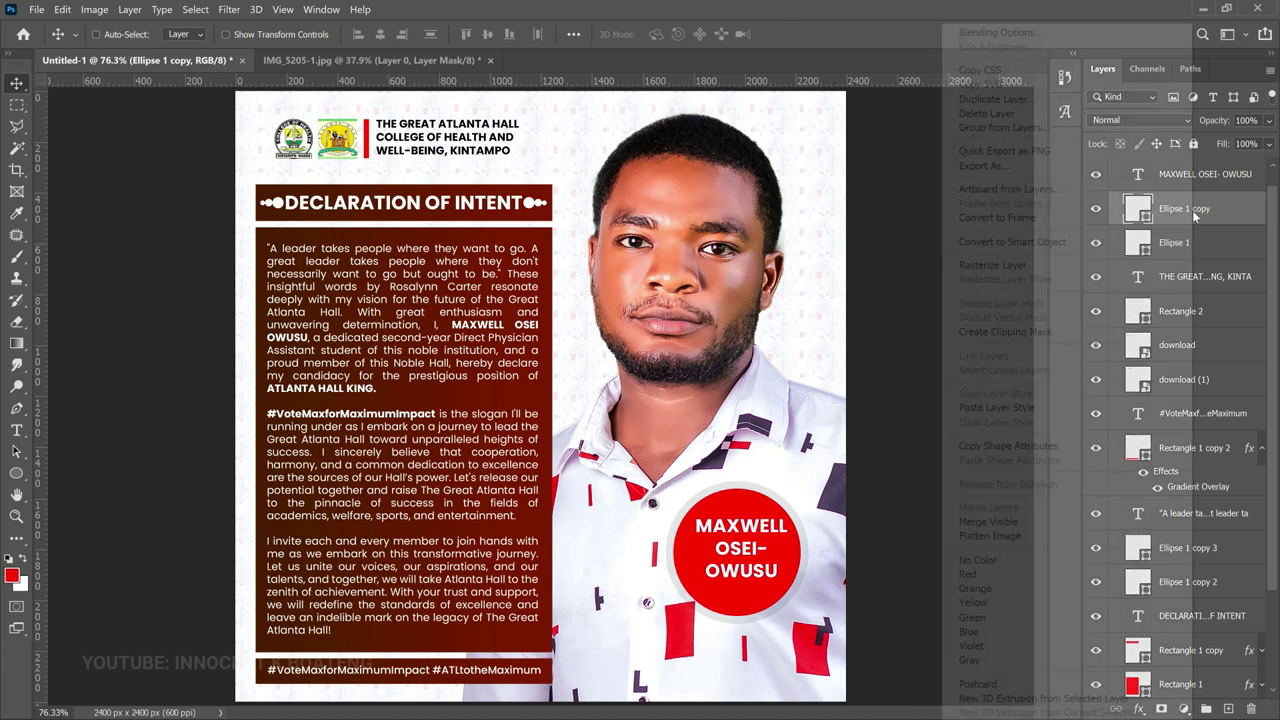
click(1030, 408)
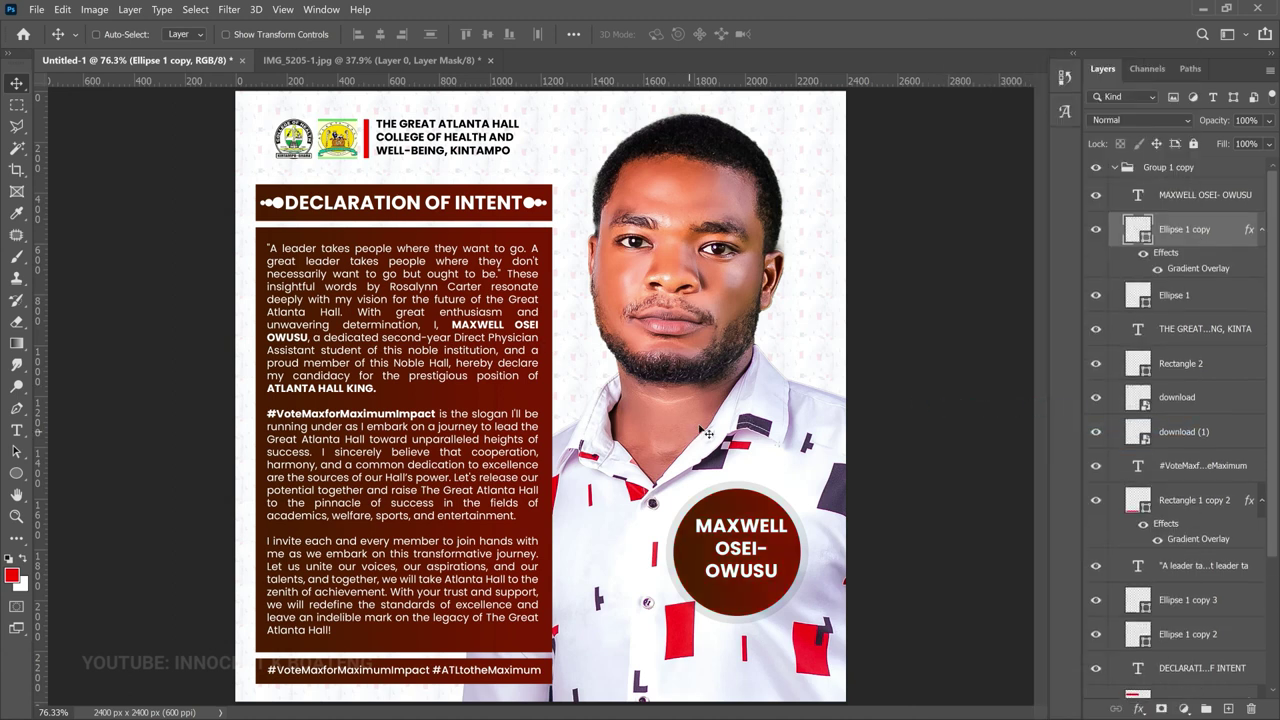
key(ctrl+minus)
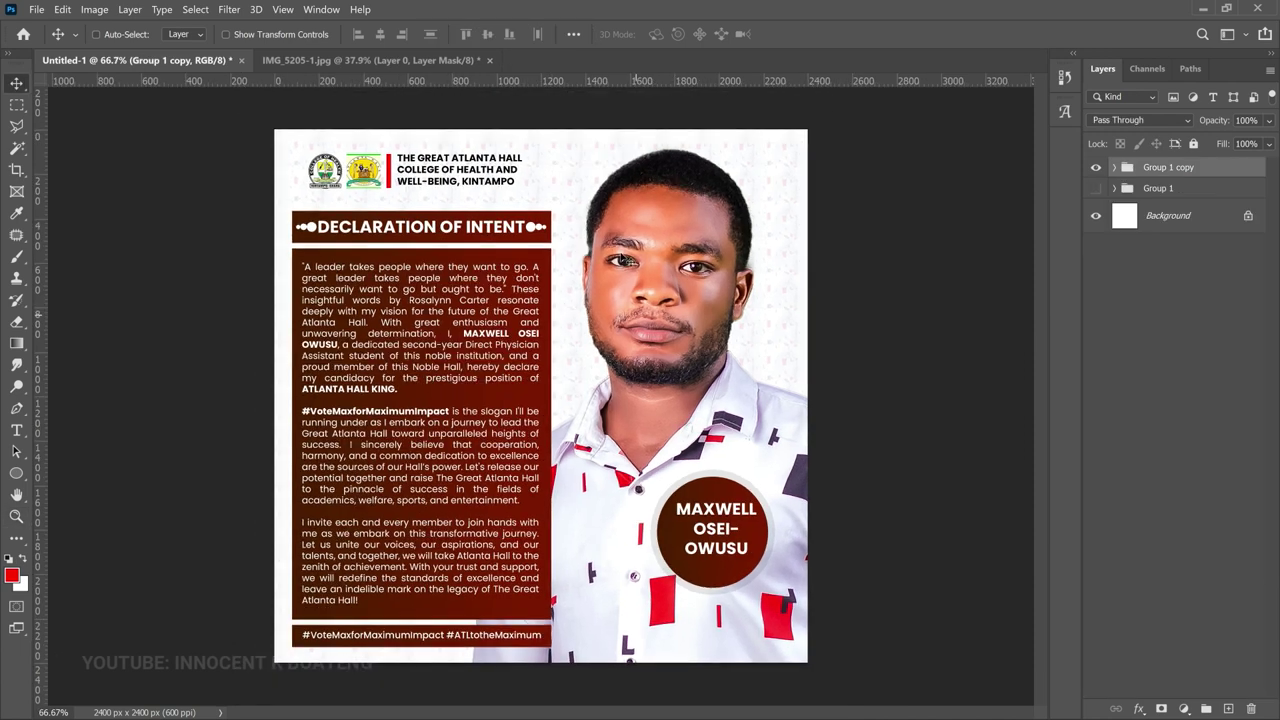
- Zoom in on the portrait to inspect the maroon version, then return to 100%
key(z)
click(620, 255)
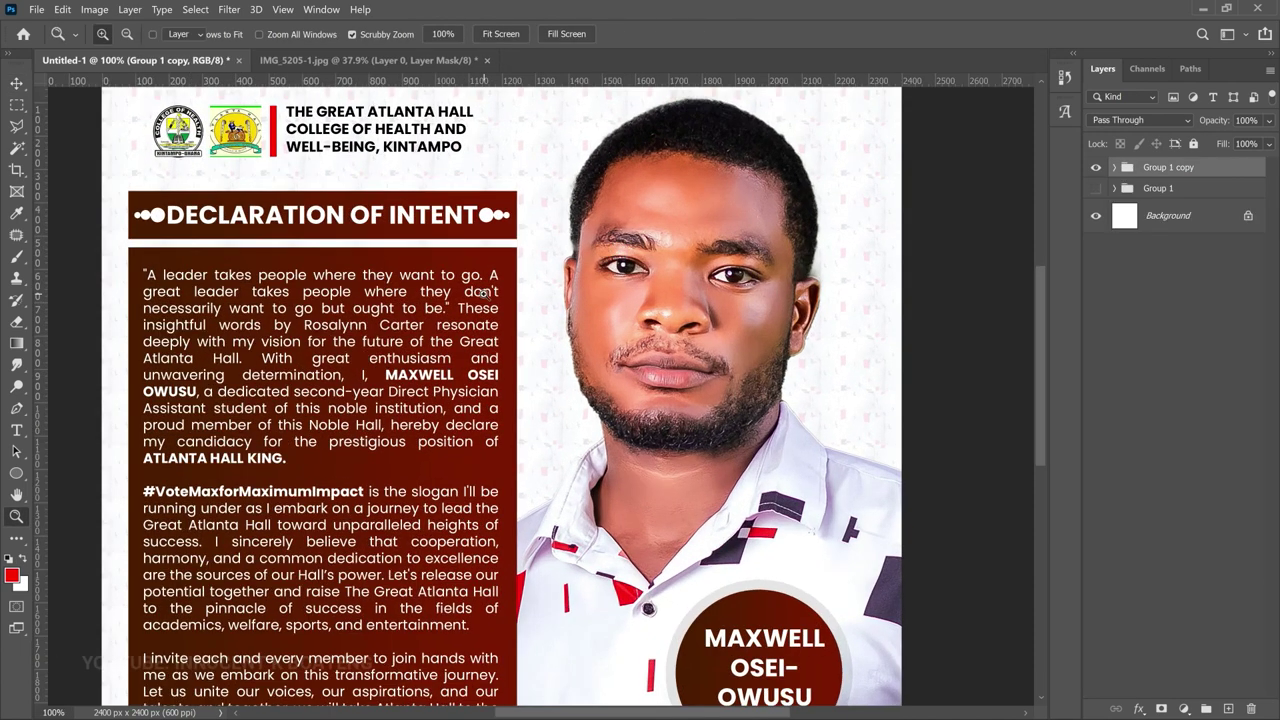
click(483, 291)
key(v)
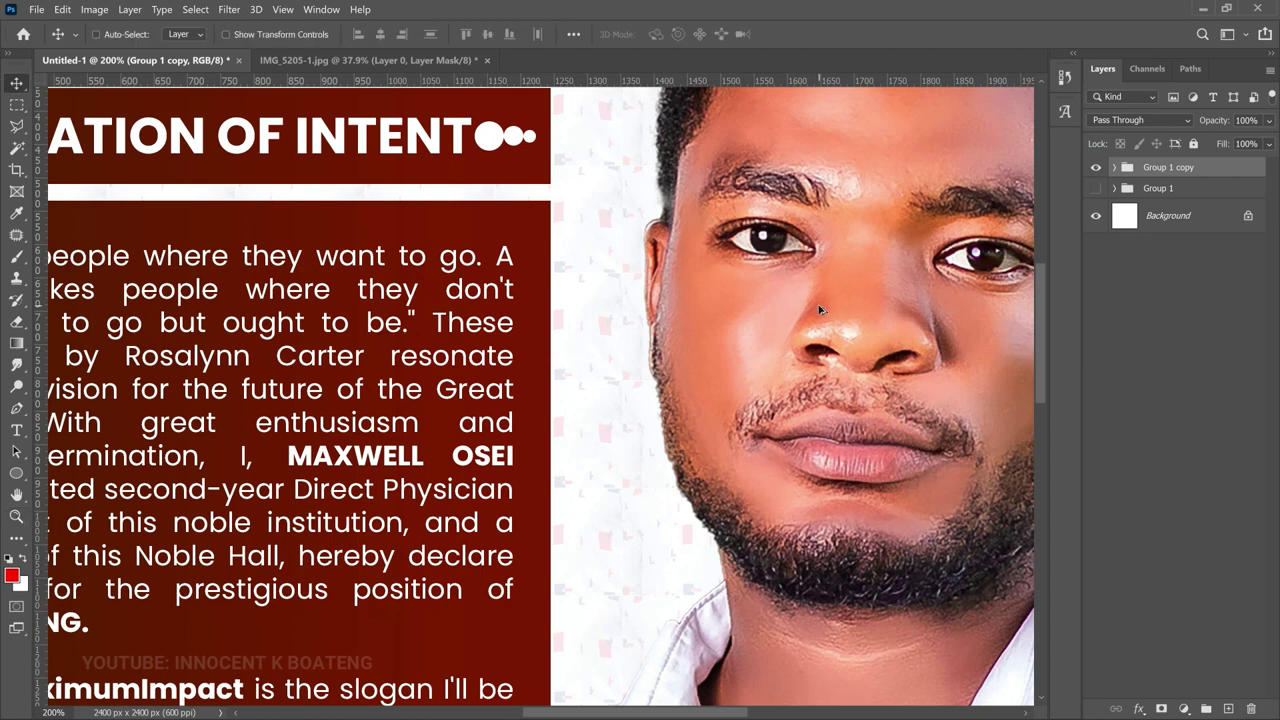
key(z)
alt+click(820, 312)
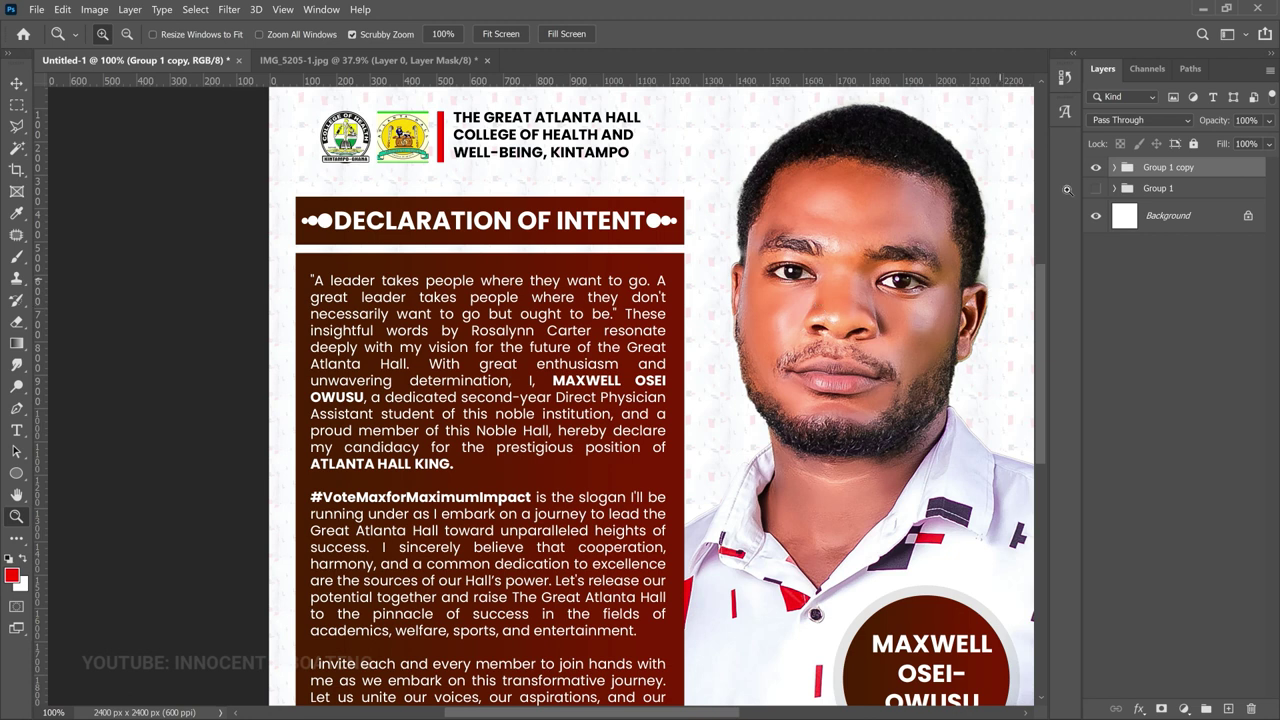
- Switch between Group 1 and Group 1 copy, ending with red Group 1 visible and the copy hidden
click(1093, 167)
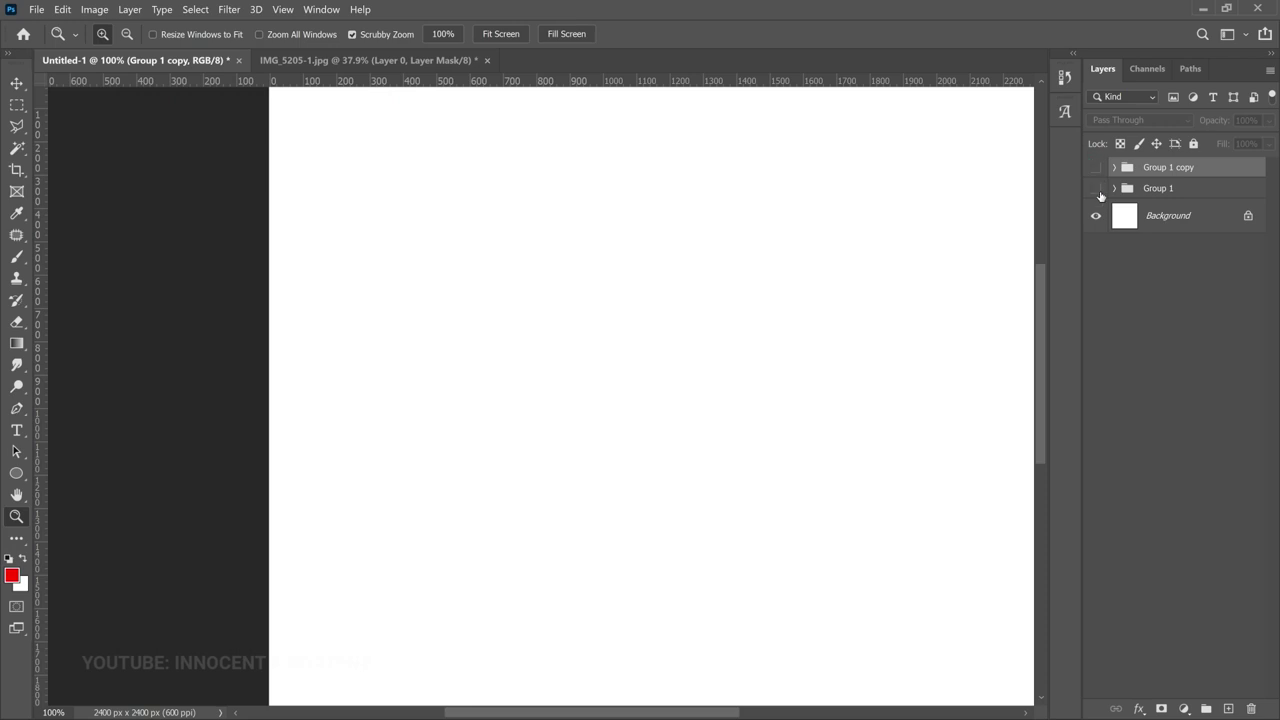
click(1096, 190)
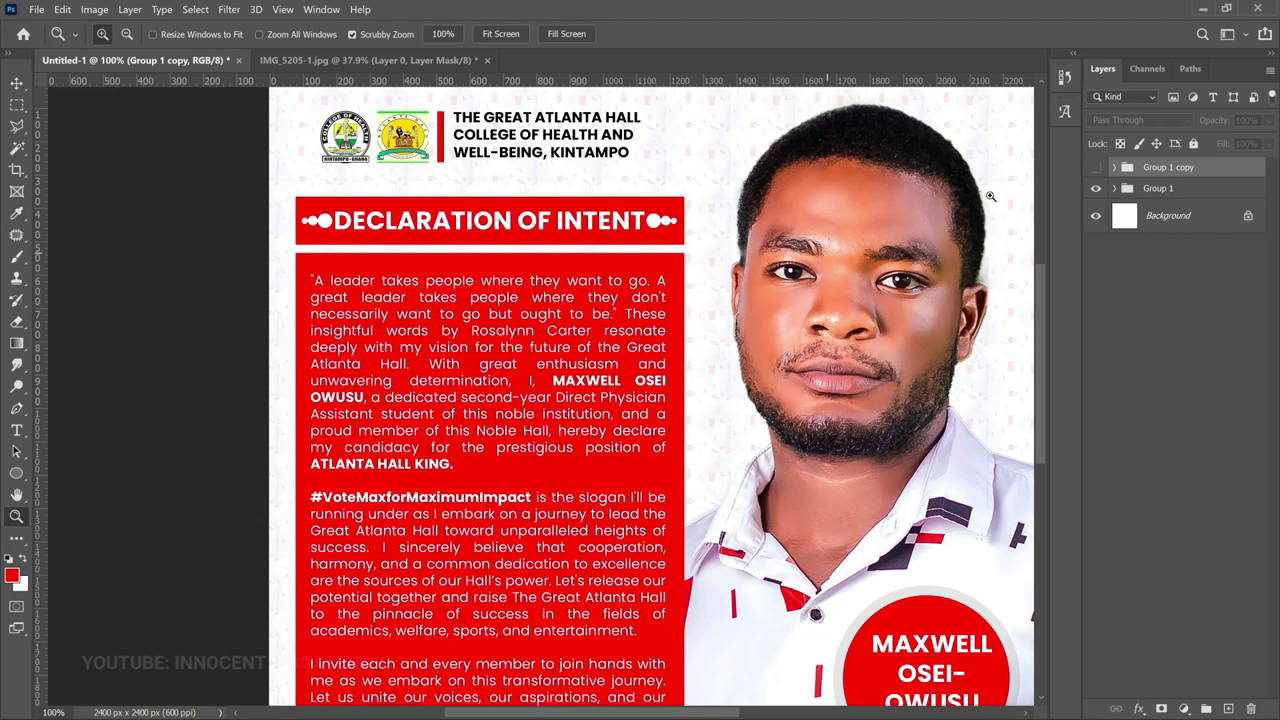
click(1096, 188)
click(1096, 167)
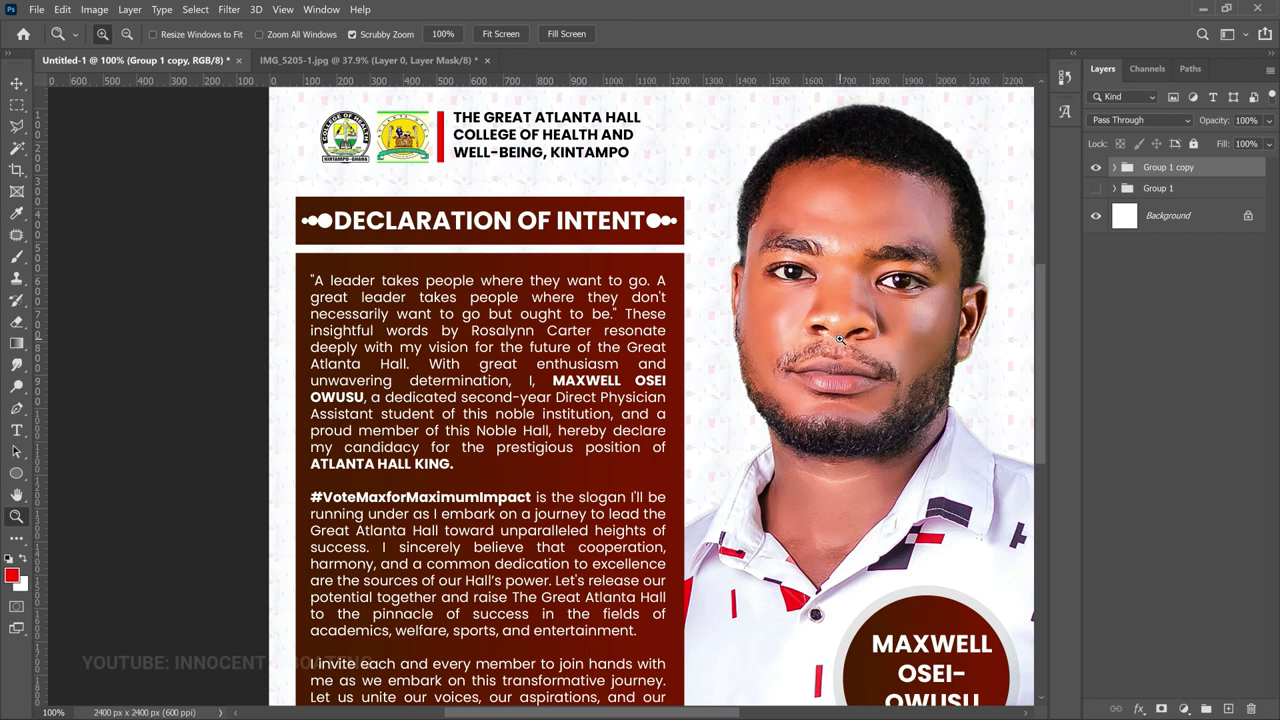
click(1096, 168)
click(1095, 188)
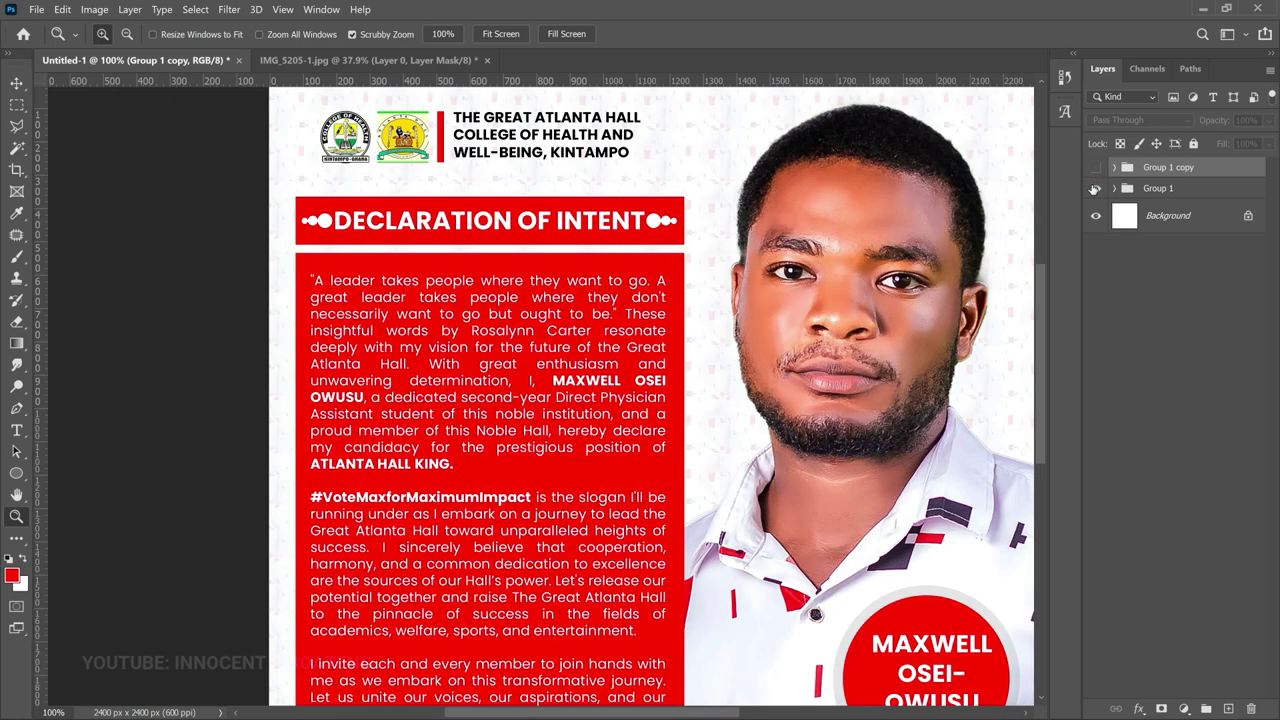
key(ctrl+minus)
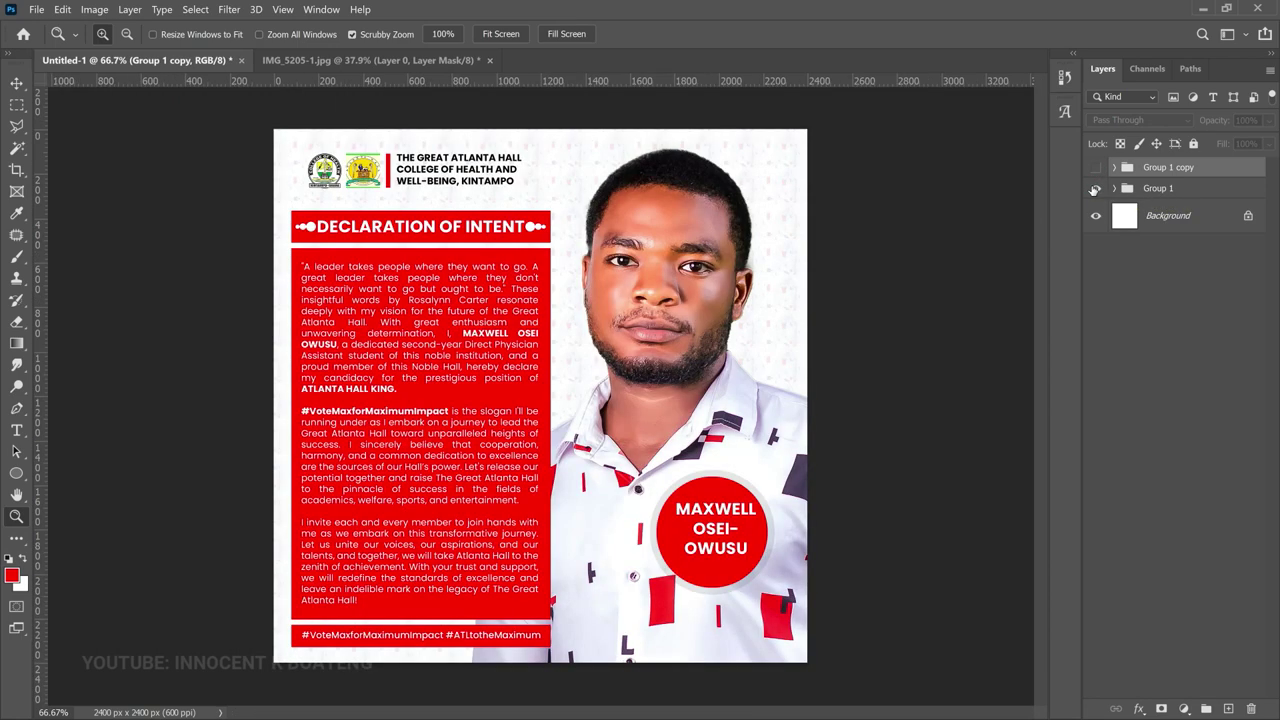